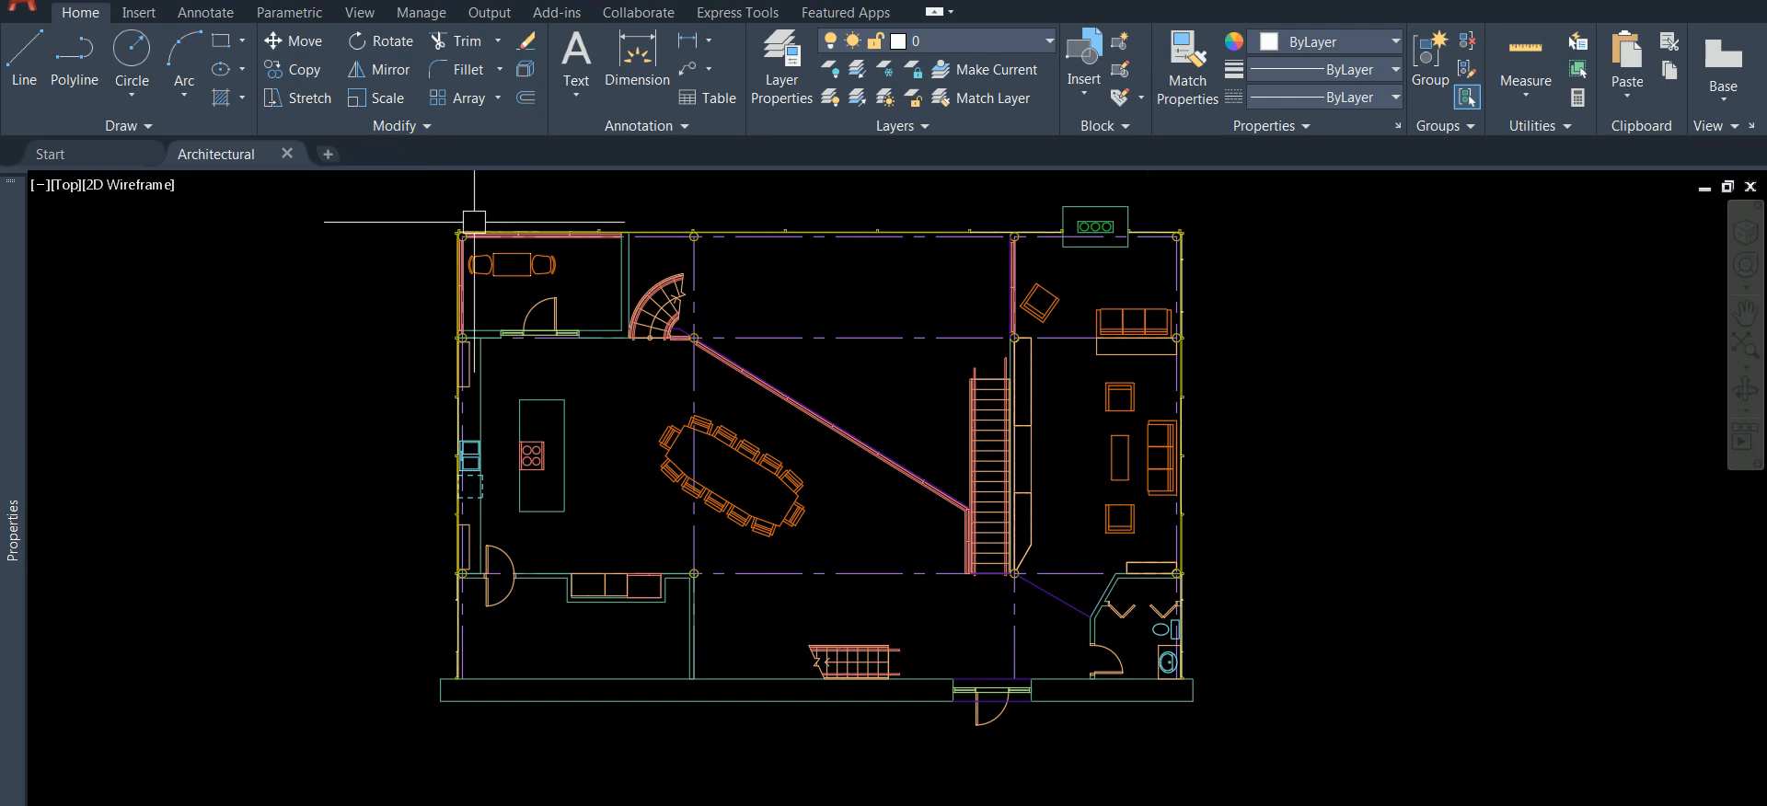
- Examine the floor plan, from the spiral stair and dining area to the straight staircase beside the living area
{"action": "scroll", "coordinate": [481, 231], "scroll_direction": "up", "scroll_amount": 1}
{"action": "scroll", "coordinate": [481, 231], "scroll_direction": "down", "scroll_amount": 1}
{"action": "middle_click_drag", "start_coordinate": [760, 275], "coordinate": [711, 276]}
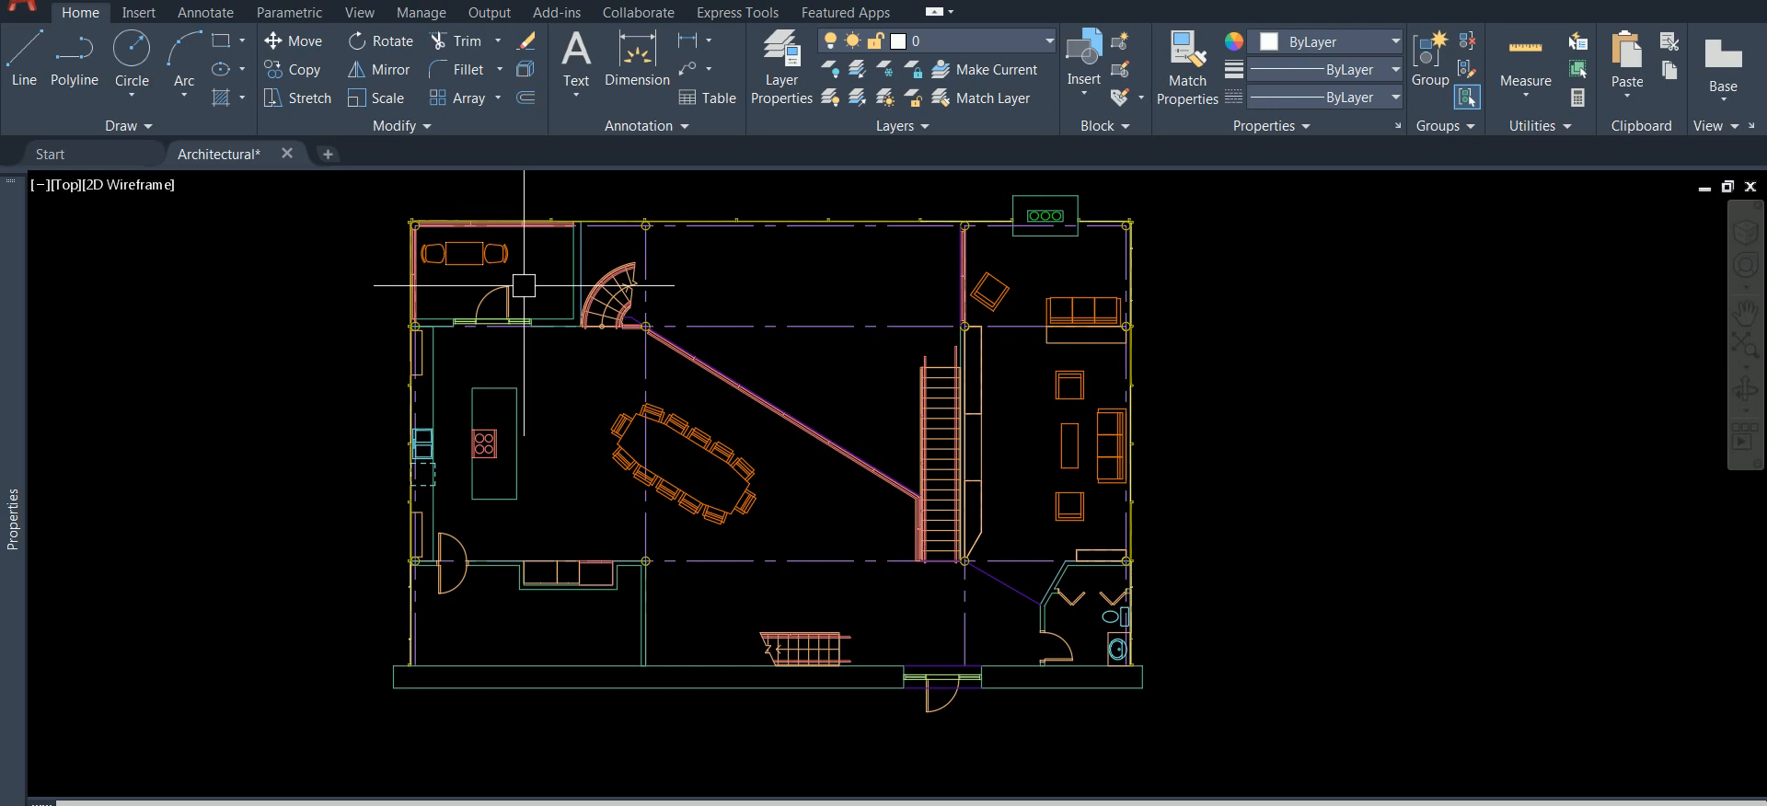
{"action": "scroll", "coordinate": [478, 265], "scroll_direction": "up", "scroll_amount": 2}
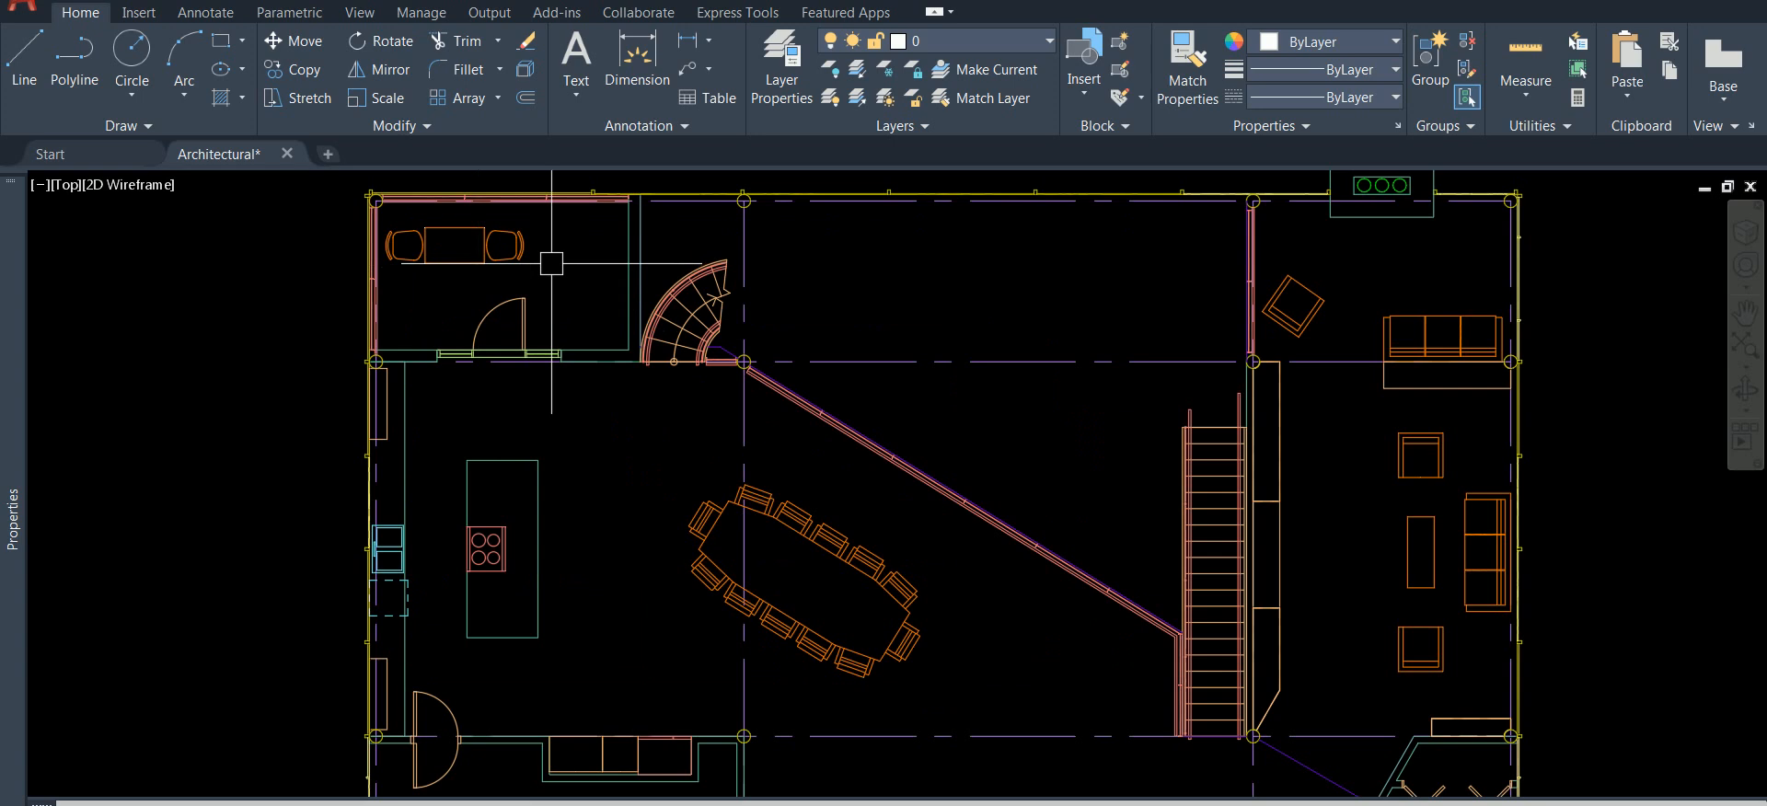
{"action": "scroll", "coordinate": [551, 264], "scroll_direction": "down", "scroll_amount": 2}
{"action": "middle_click_drag", "start_coordinate": [972, 394], "coordinate": [852, 341]}
{"action": "scroll", "coordinate": [850, 340], "scroll_direction": "up", "scroll_amount": 2}
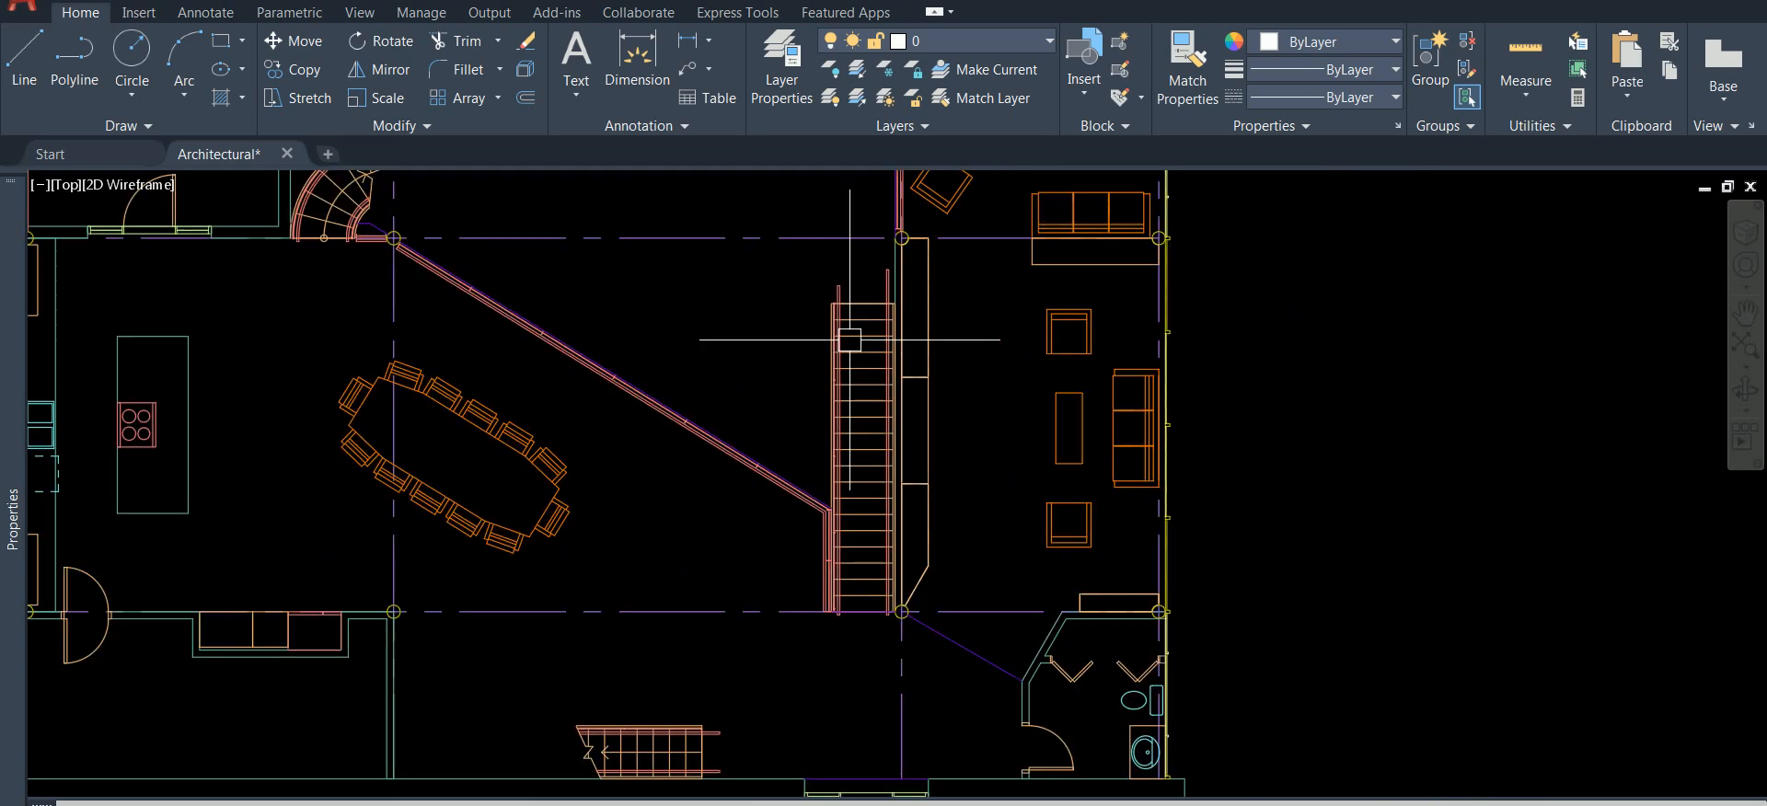
{"action": "scroll", "coordinate": [861, 285], "scroll_direction": "up", "scroll_amount": 2}
{"action": "scroll", "coordinate": [861, 286], "scroll_direction": "down", "scroll_amount": 2}
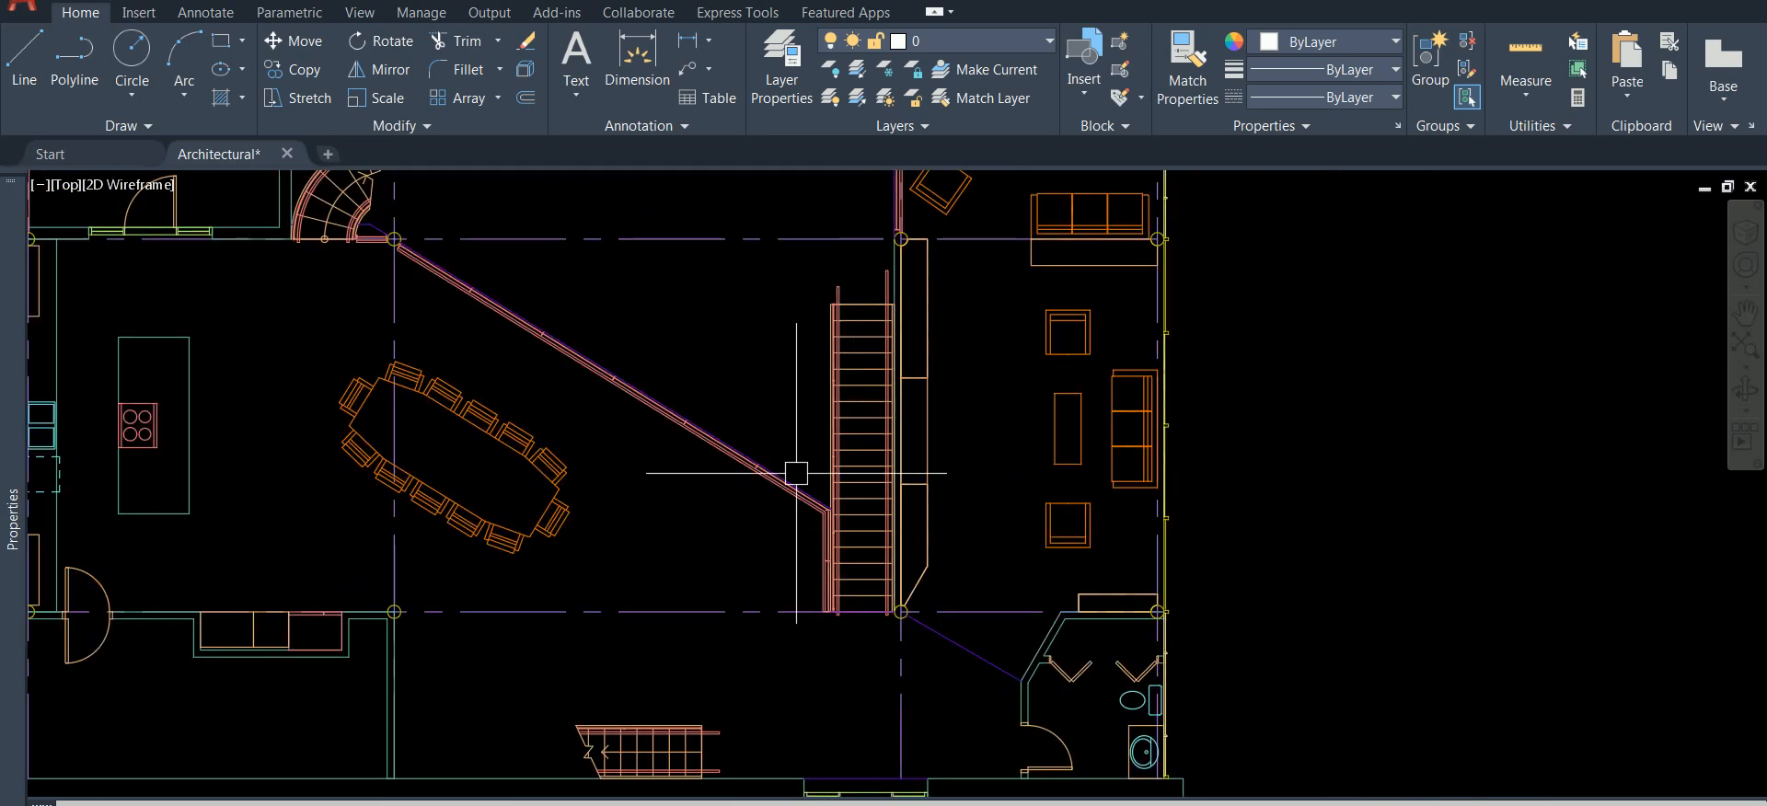
{"action": "middle_click_drag", "start_coordinate": [796, 473], "coordinate": [737, 456]}
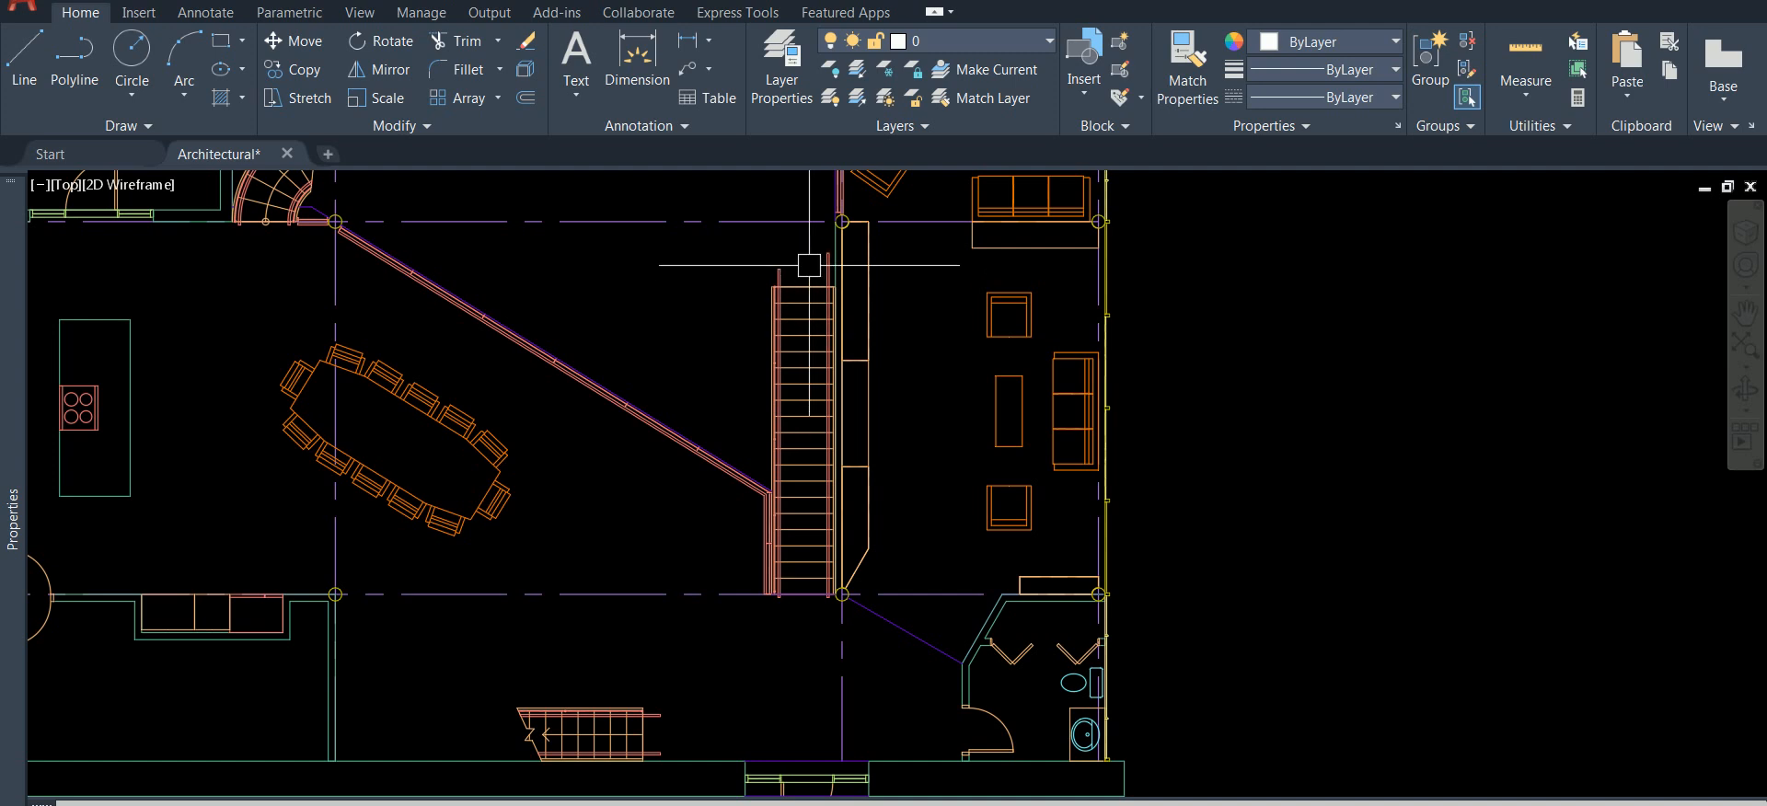
{"action": "scroll", "coordinate": [814, 327], "scroll_direction": "up", "scroll_amount": 2}
{"action": "scroll", "coordinate": [881, 392], "scroll_direction": "down", "scroll_amount": 4}
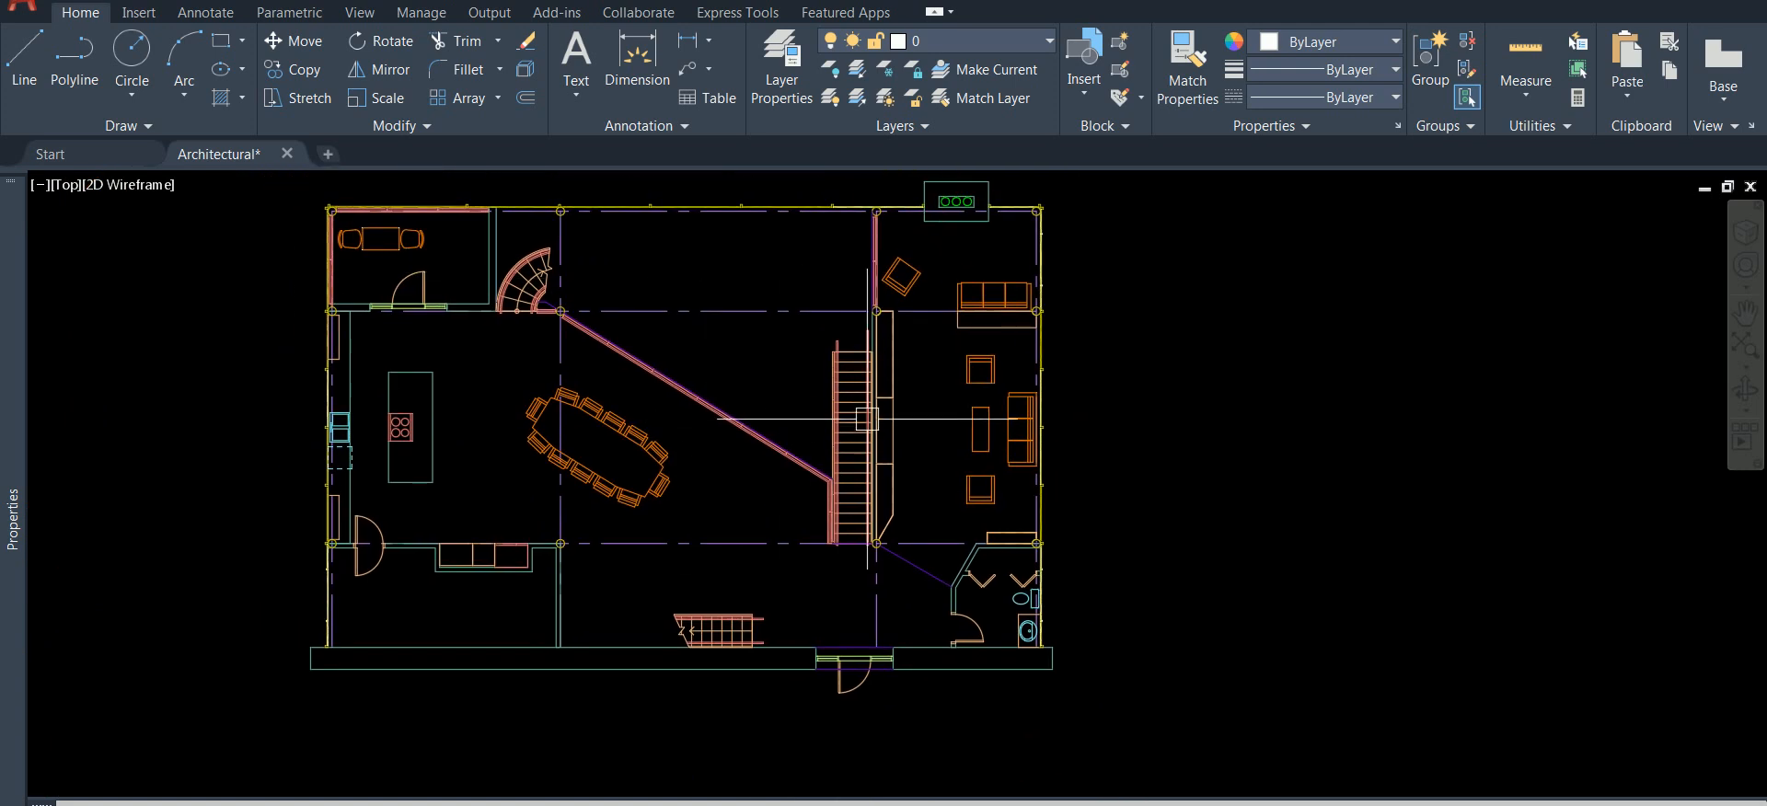
{"action": "scroll", "coordinate": [905, 423], "scroll_direction": "up", "scroll_amount": 4}
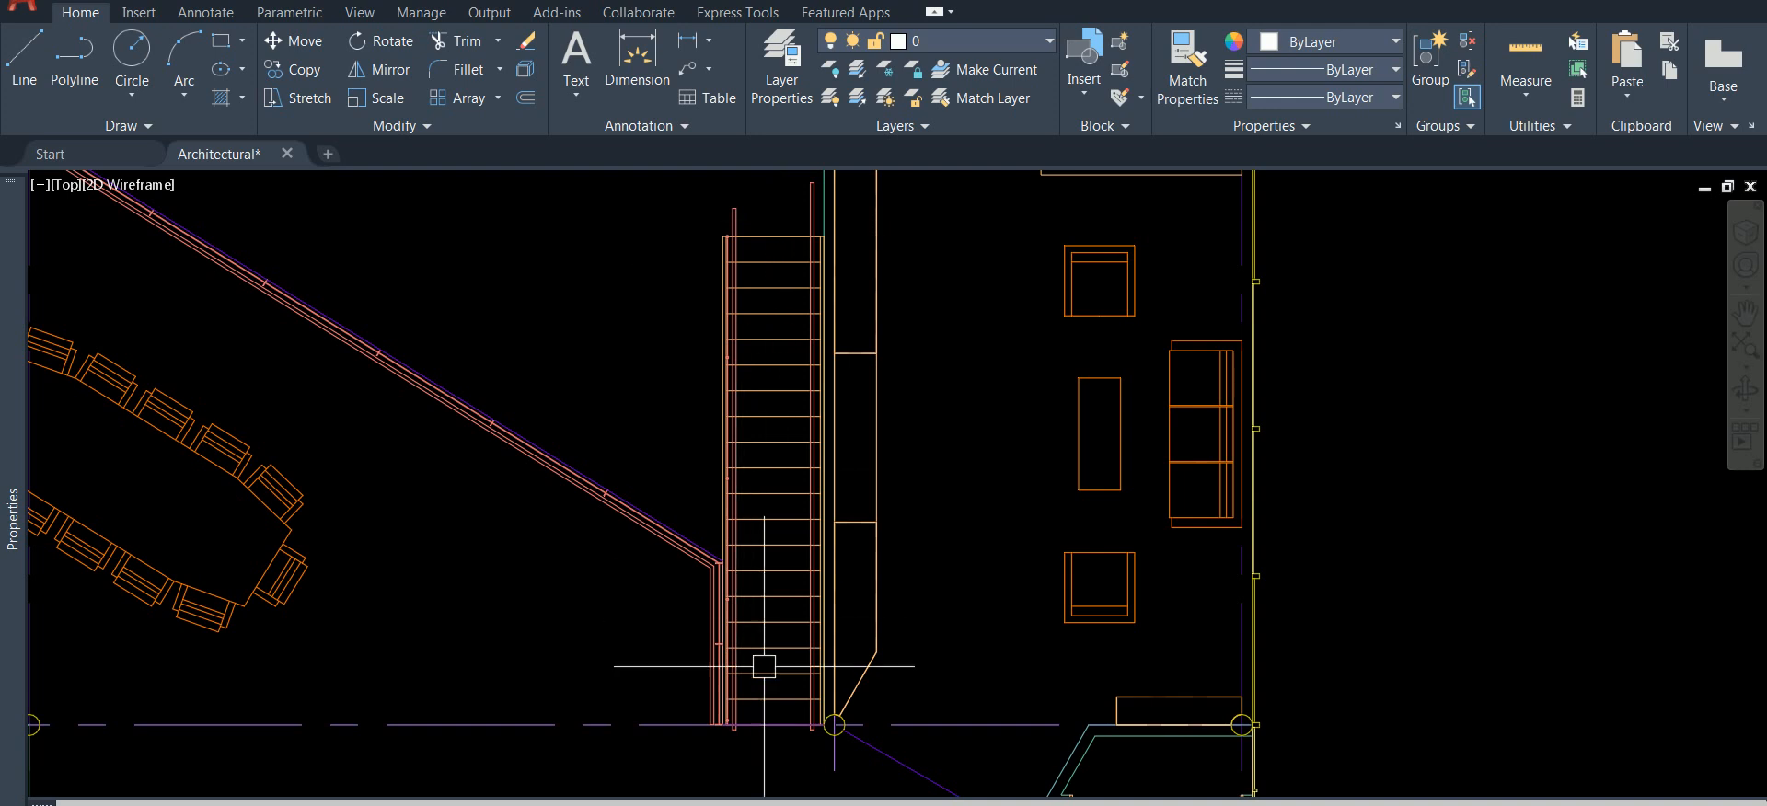
- Select the top seven tread lines of the straight staircase one at a time and clear the selection
{"action": "left_click", "coordinate": [774, 217]}
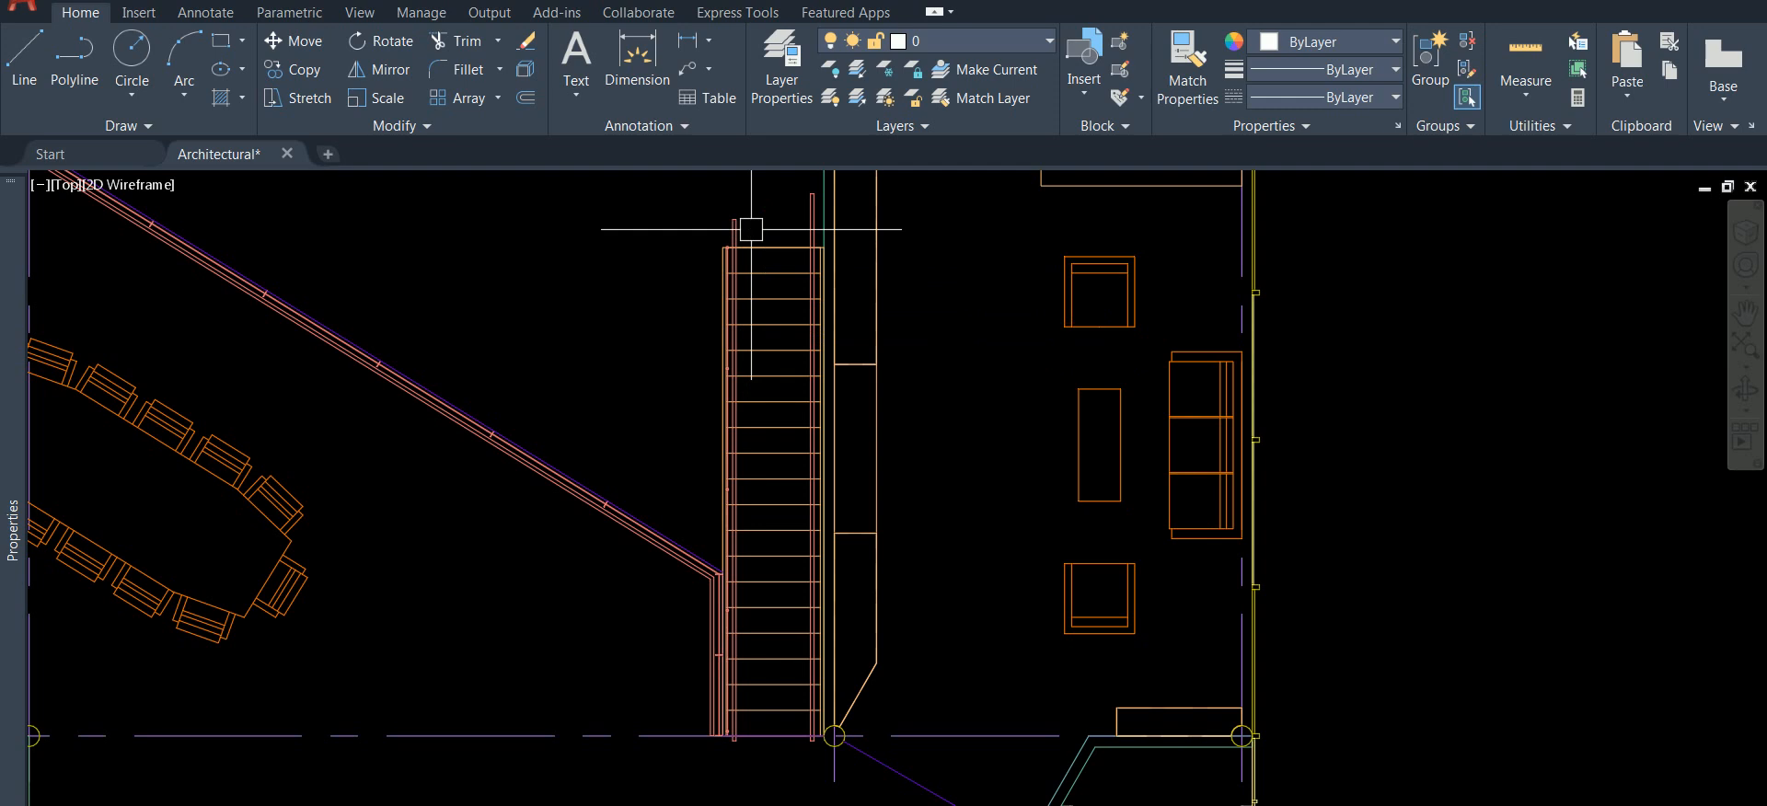
{"action": "left_click", "coordinate": [763, 259]}
{"action": "left_click", "coordinate": [762, 272]}
{"action": "left_click", "coordinate": [760, 298]}
{"action": "left_click", "coordinate": [759, 324]}
{"action": "left_click", "coordinate": [757, 349]}
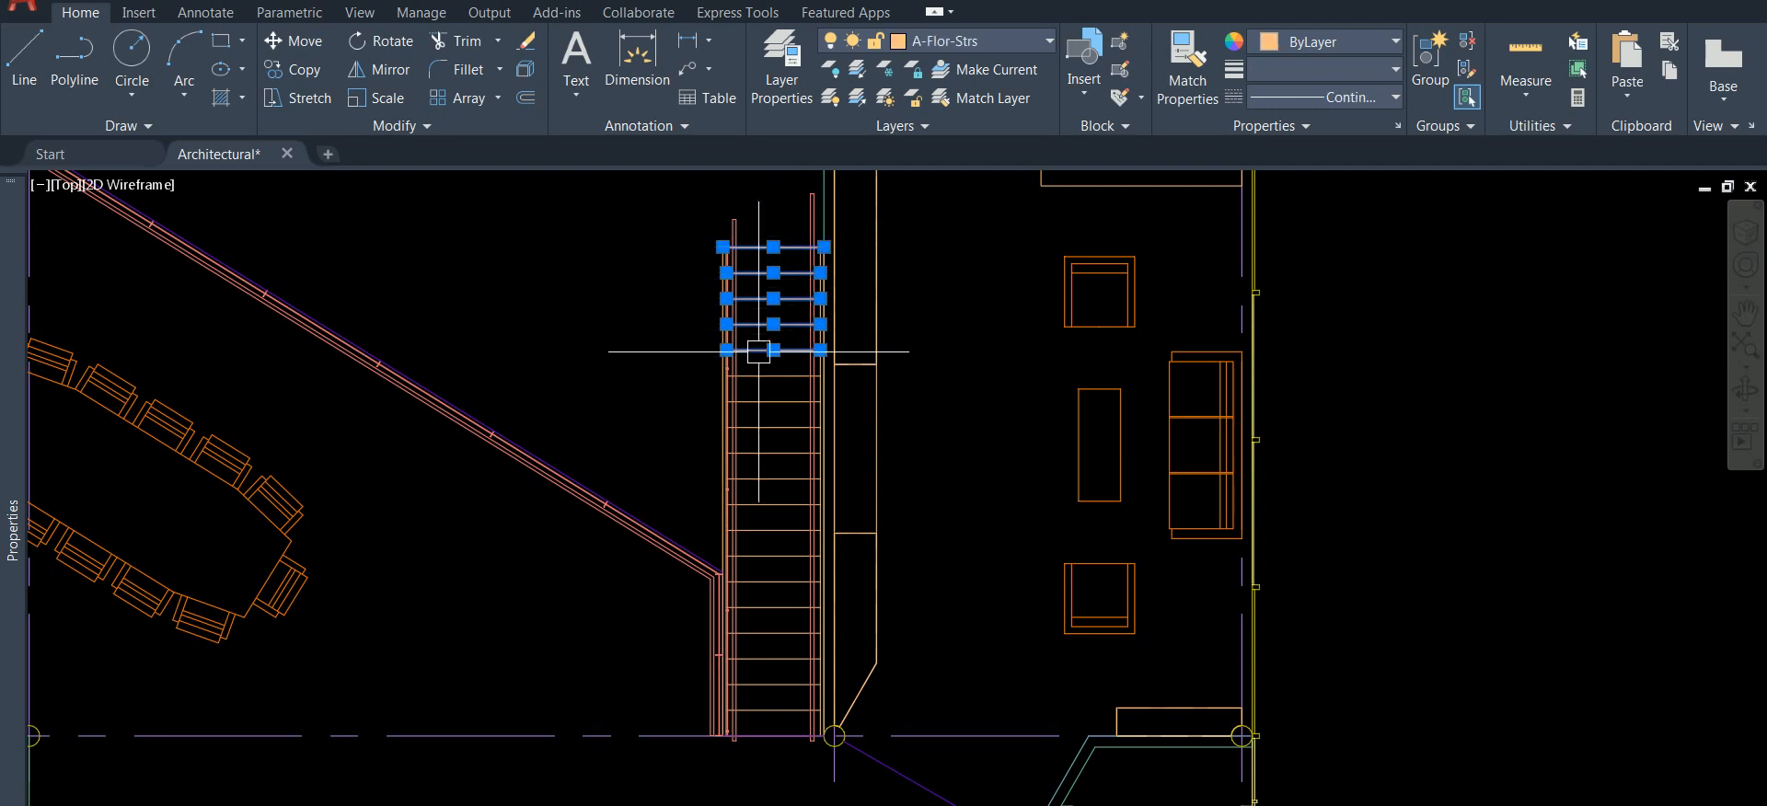
{"action": "left_click", "coordinate": [755, 376]}
{"action": "left_click", "coordinate": [753, 400]}
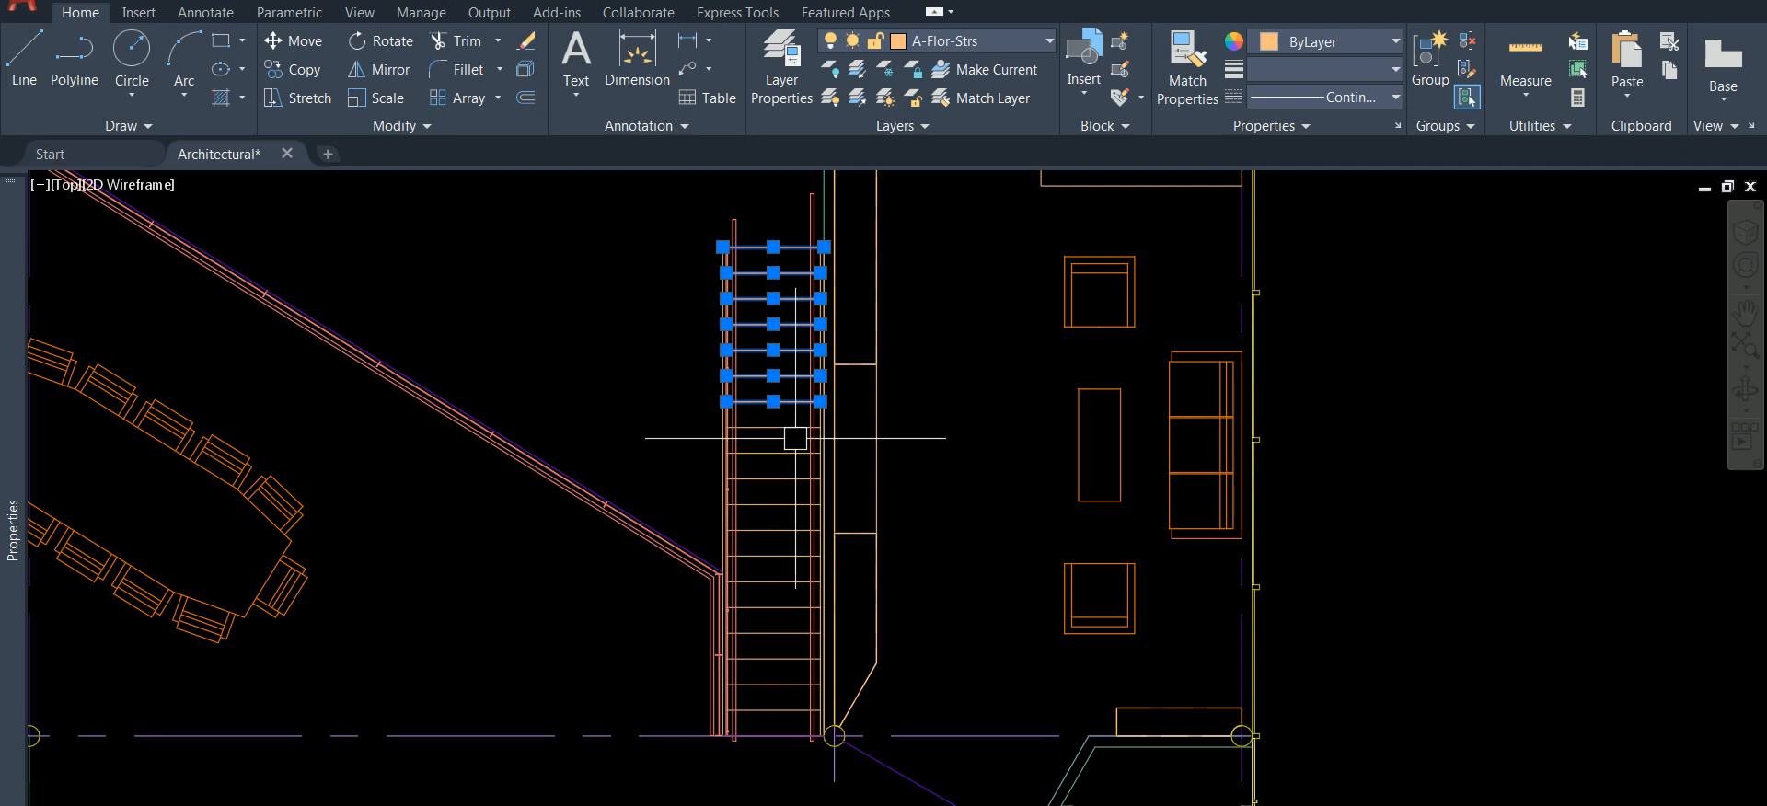
{"action": "mouse_move", "coordinate": [745, 284]}
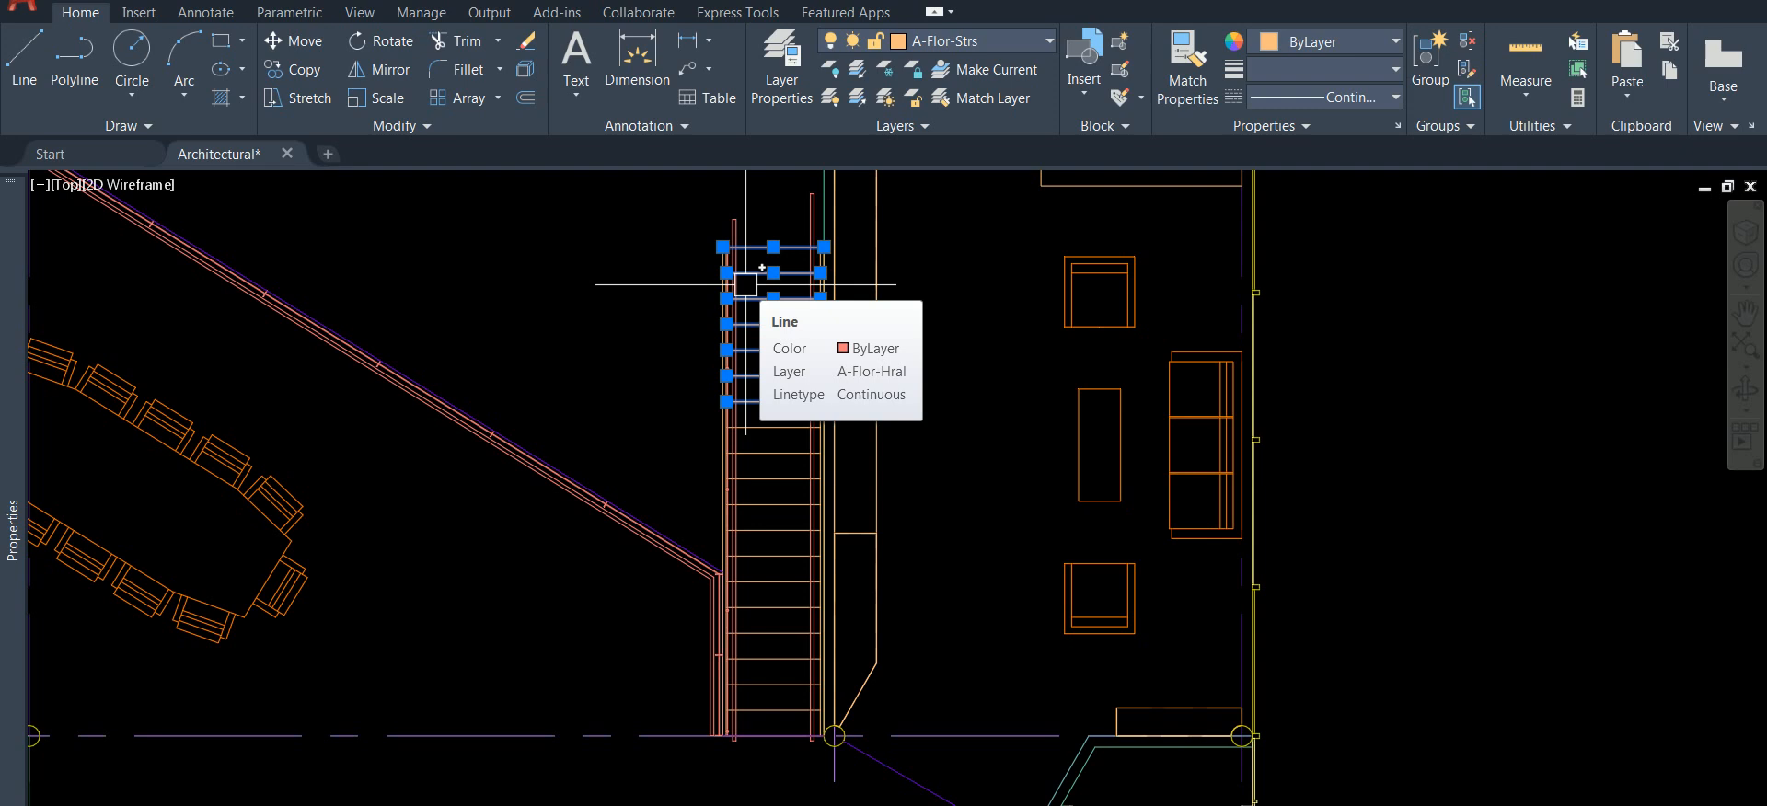
{"action": "middle_click_drag", "start_coordinate": [783, 619], "coordinate": [784, 542]}
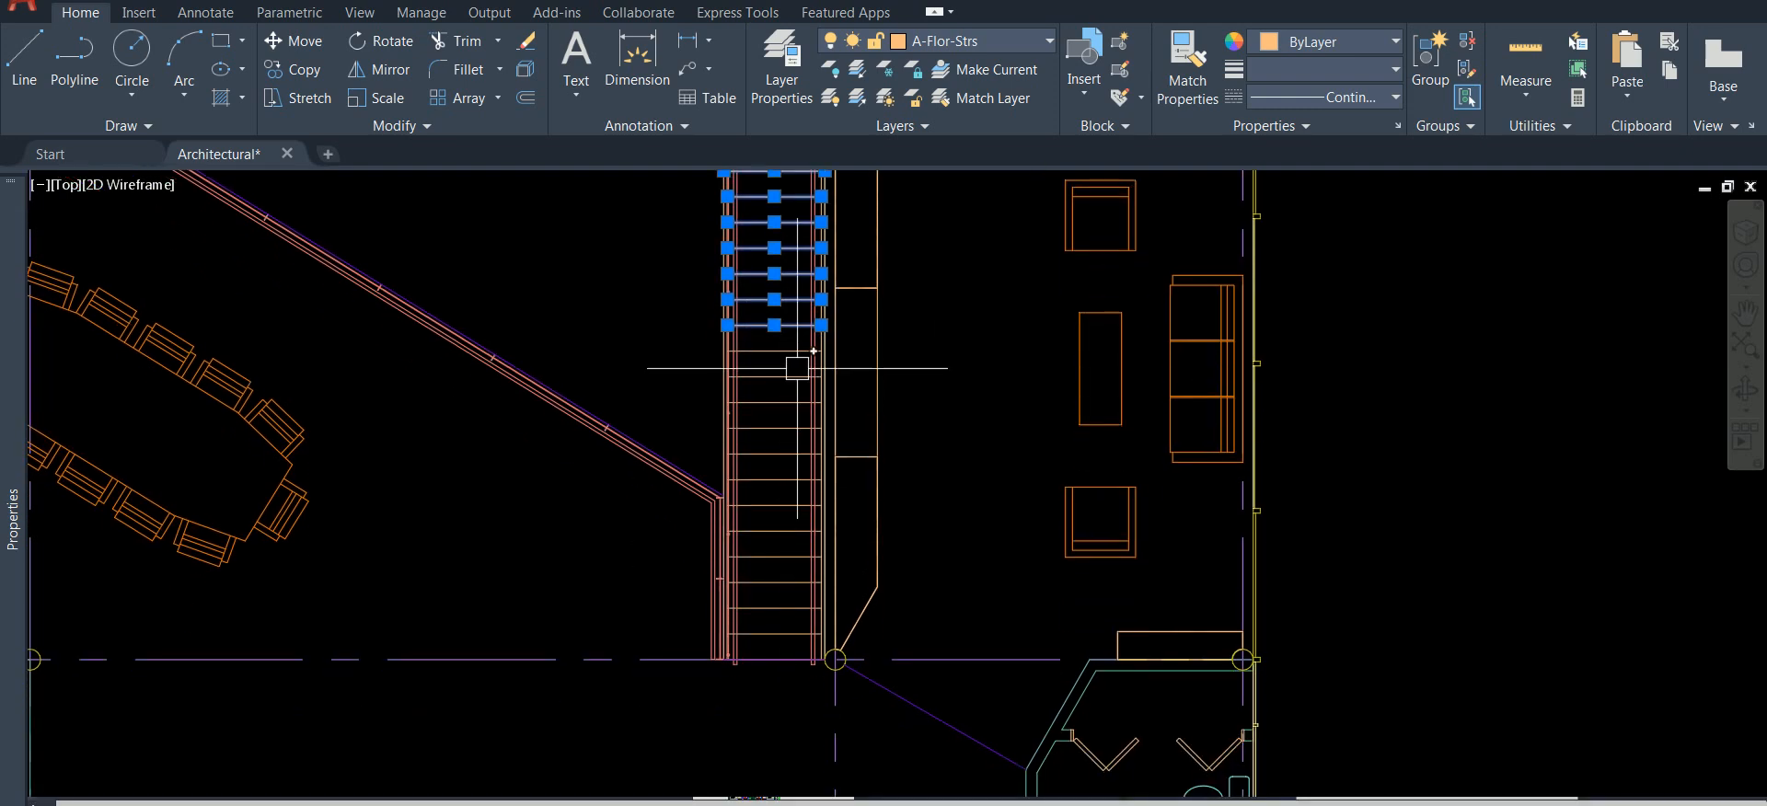
{"action": "middle_click_drag", "start_coordinate": [797, 368], "coordinate": [784, 475]}
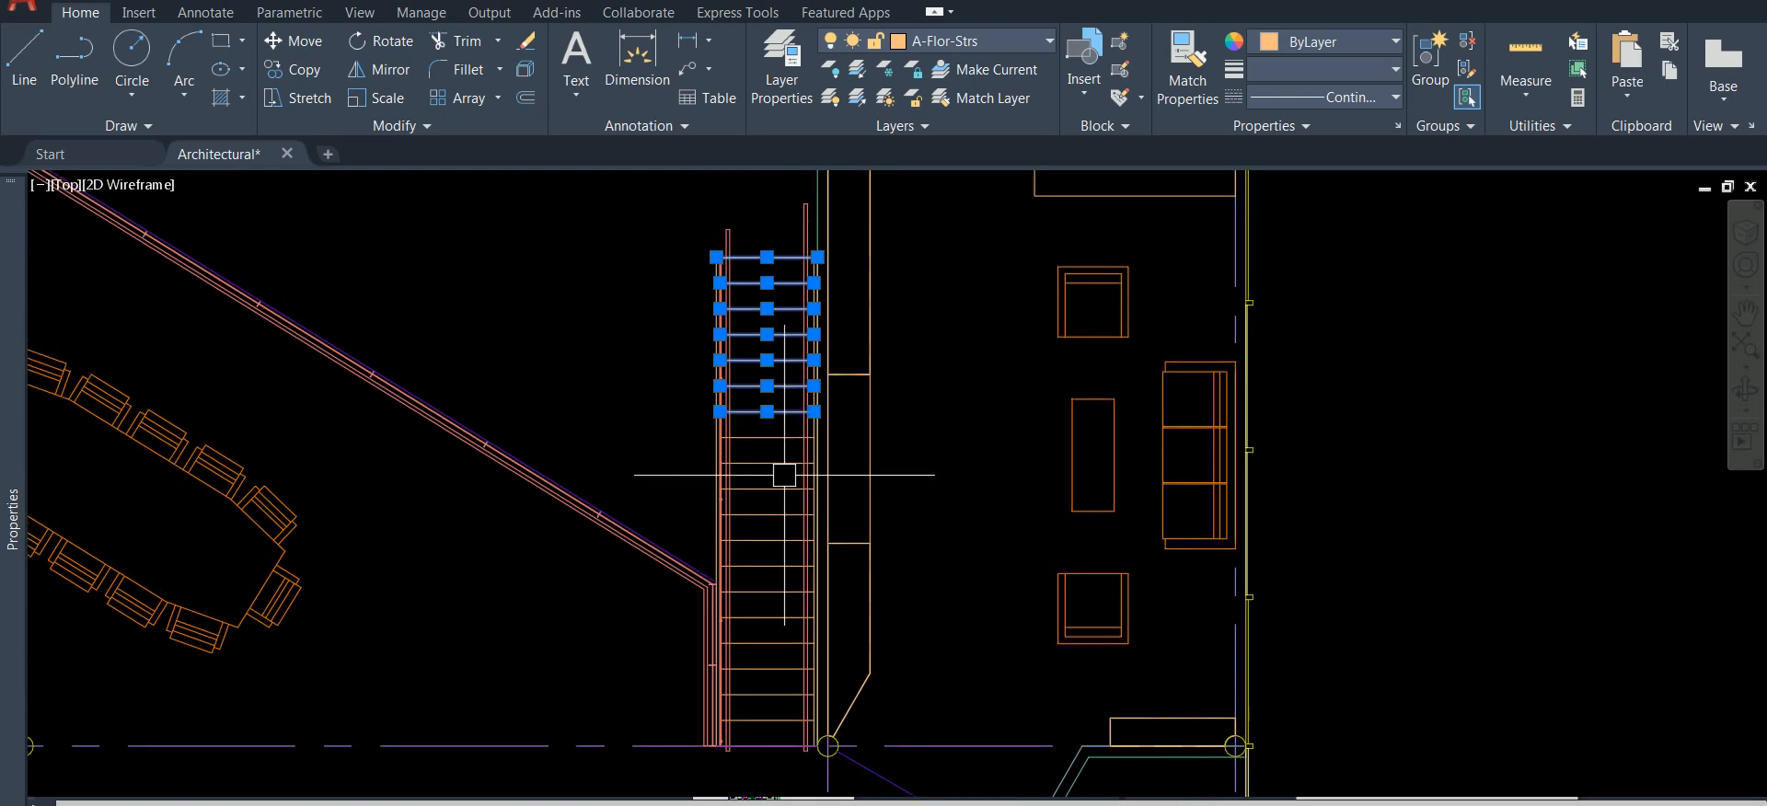
{"action": "key", "text": "Escape"}
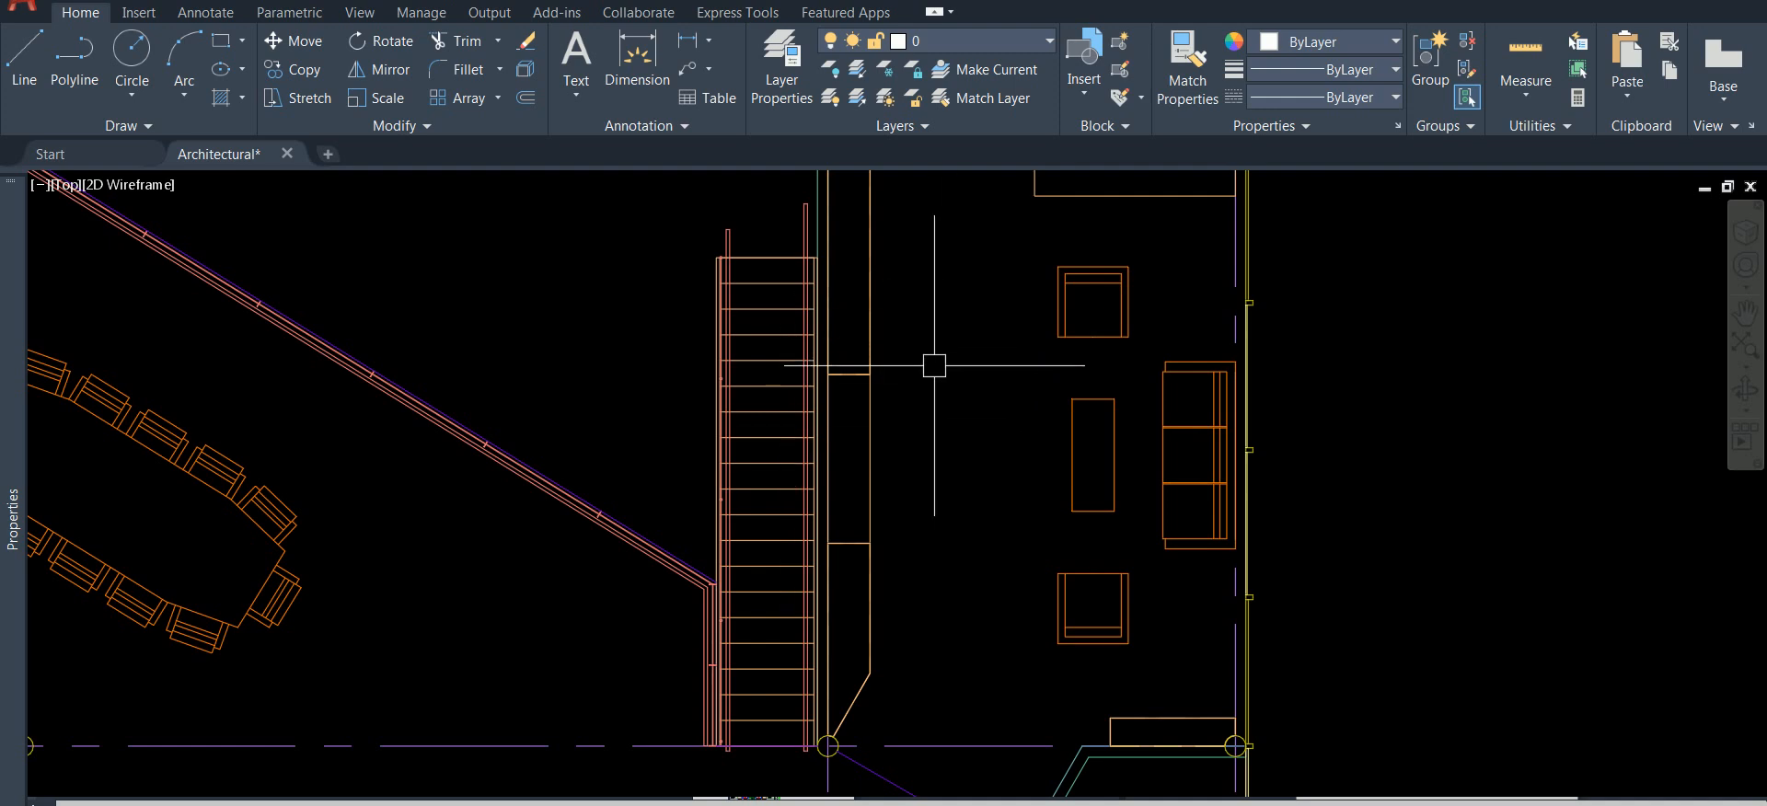
- Build a cumulative selection of the staircase's top eight tread lines and release it
{"action": "left_click", "coordinate": [766, 258]}
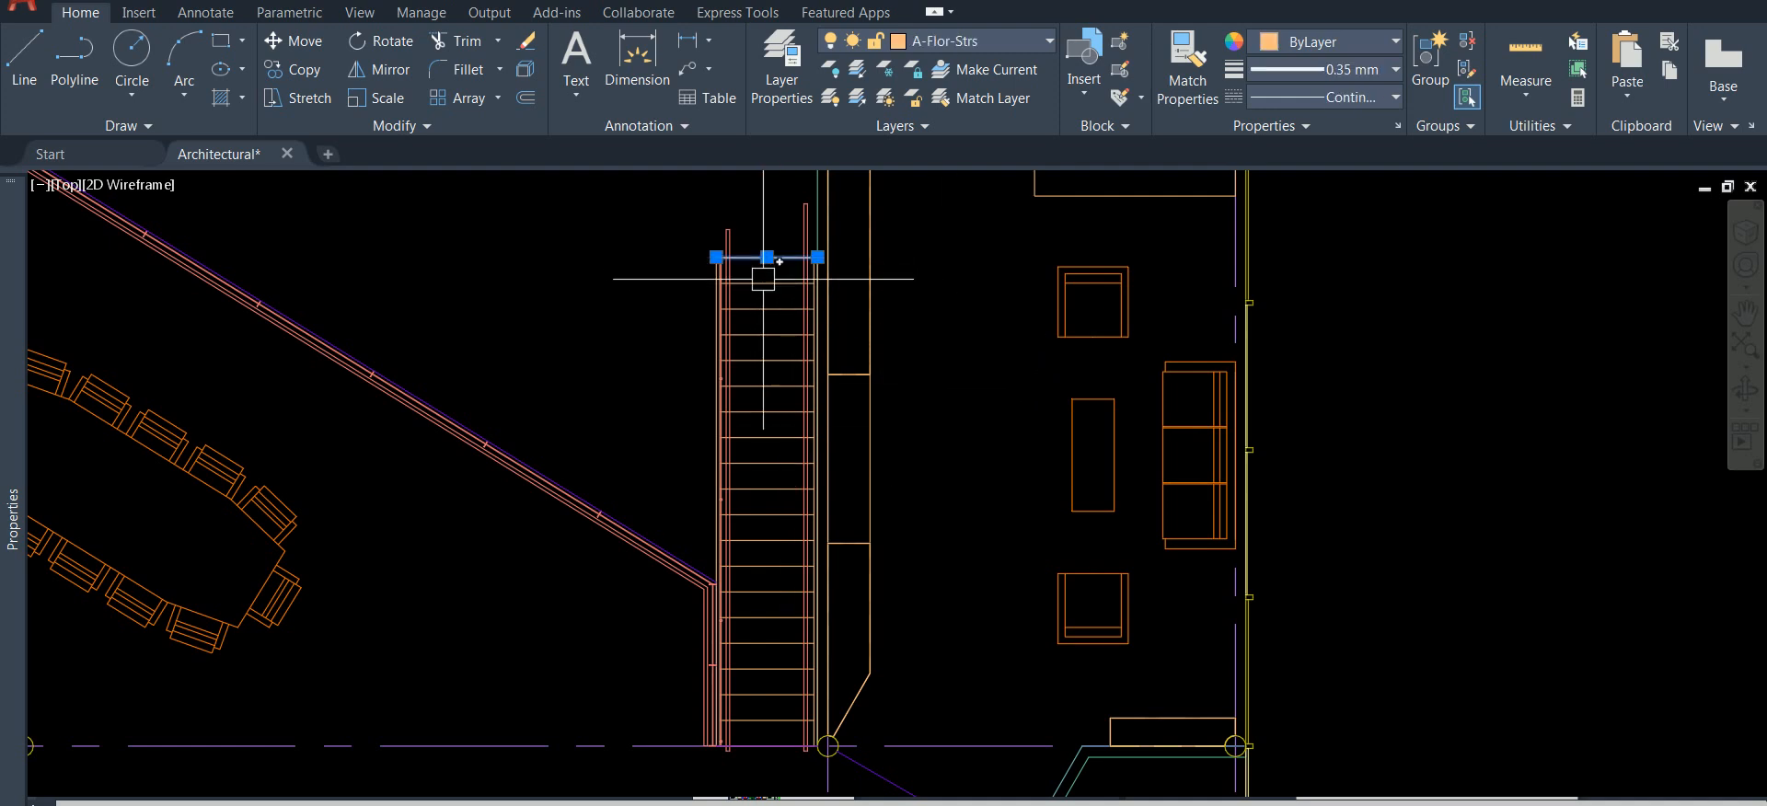
{"action": "left_click", "coordinate": [755, 309]}
{"action": "left_click", "coordinate": [754, 334]}
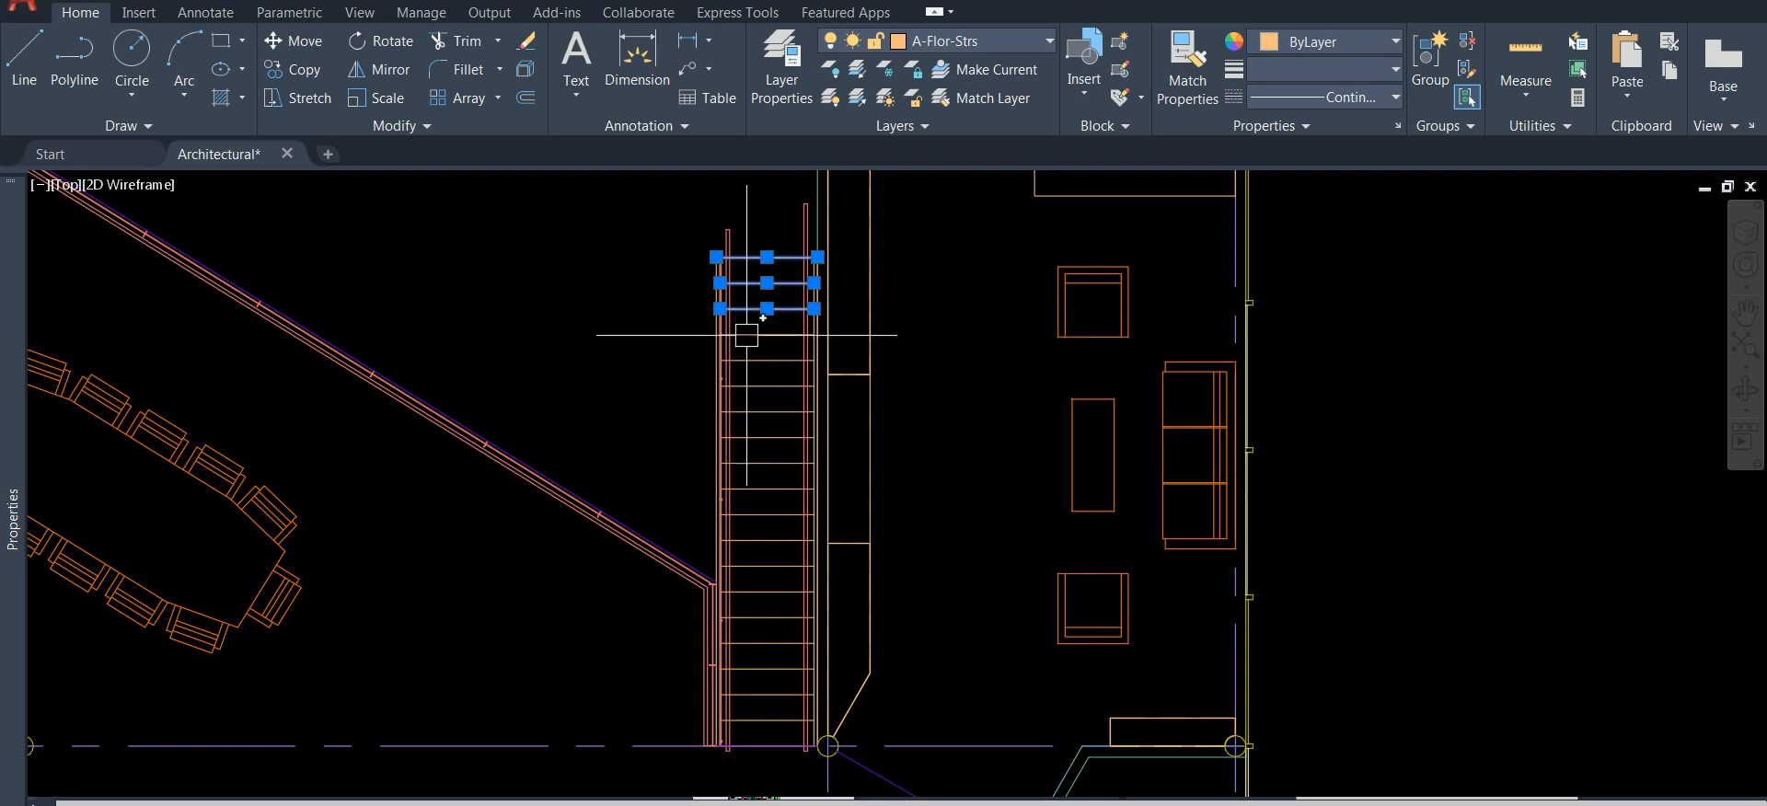
{"action": "left_click", "coordinate": [751, 371]}
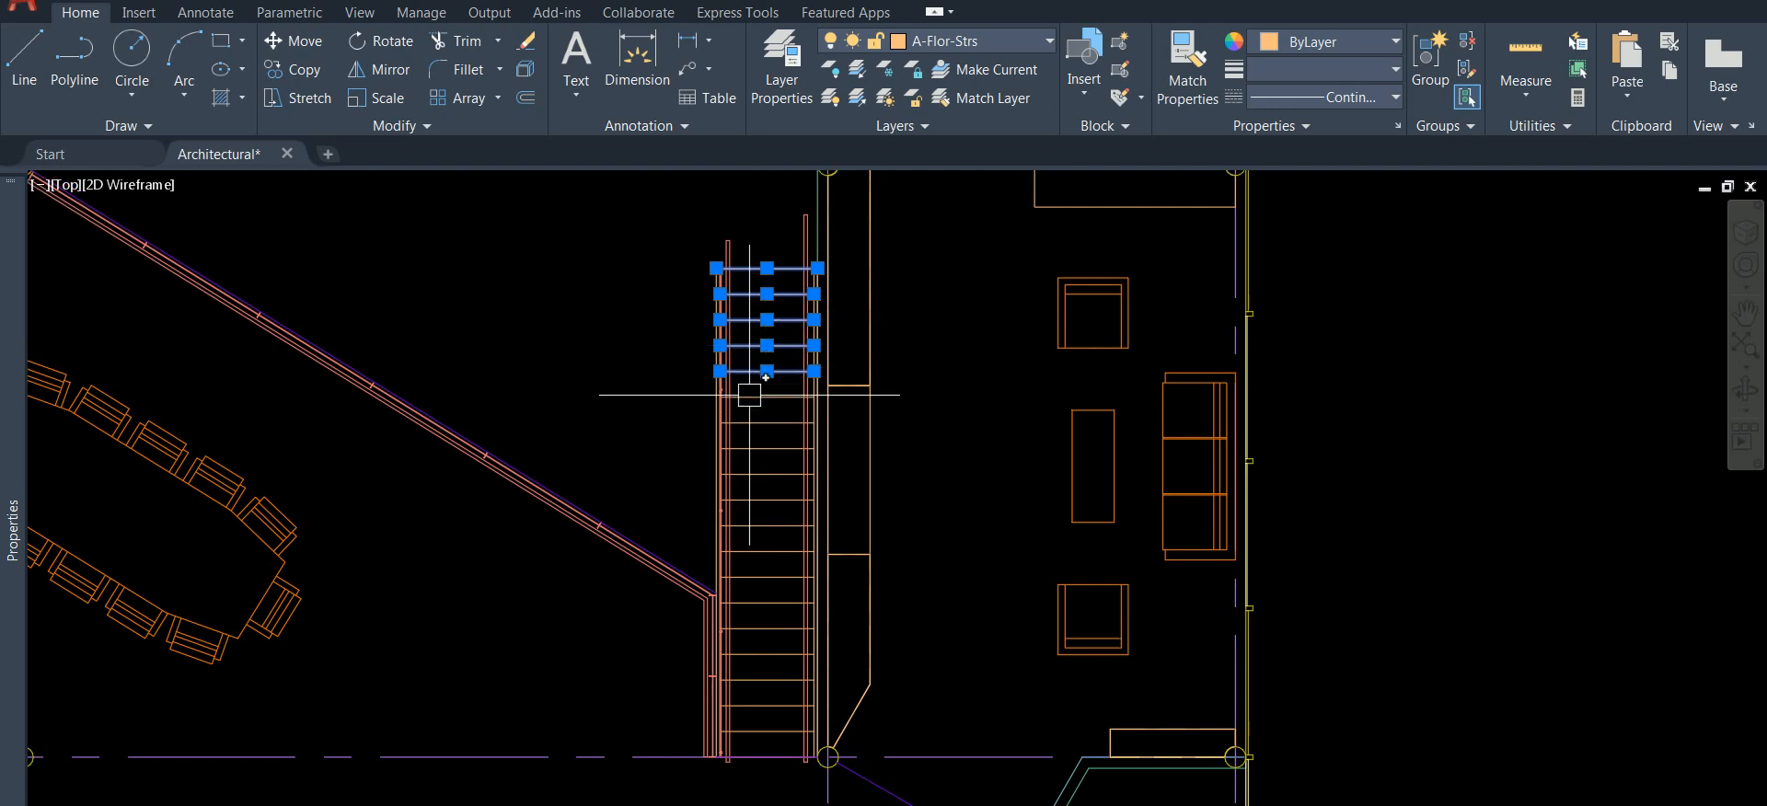
{"action": "left_click", "coordinate": [754, 397]}
{"action": "left_click", "coordinate": [756, 422]}
{"action": "left_click", "coordinate": [757, 448]}
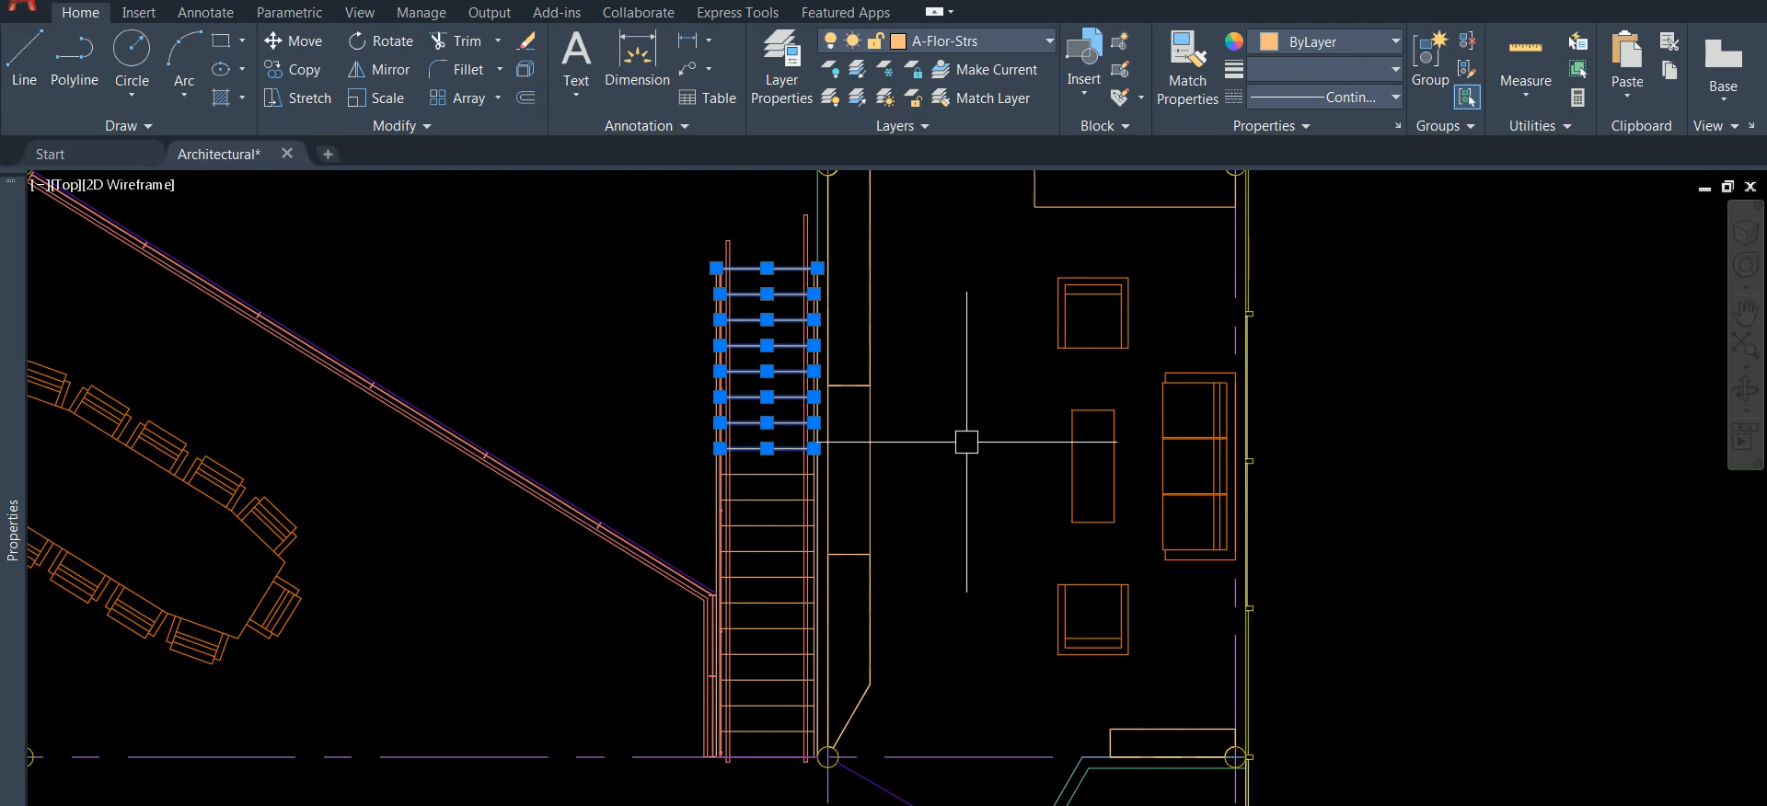
{"action": "key", "text": "Escape"}
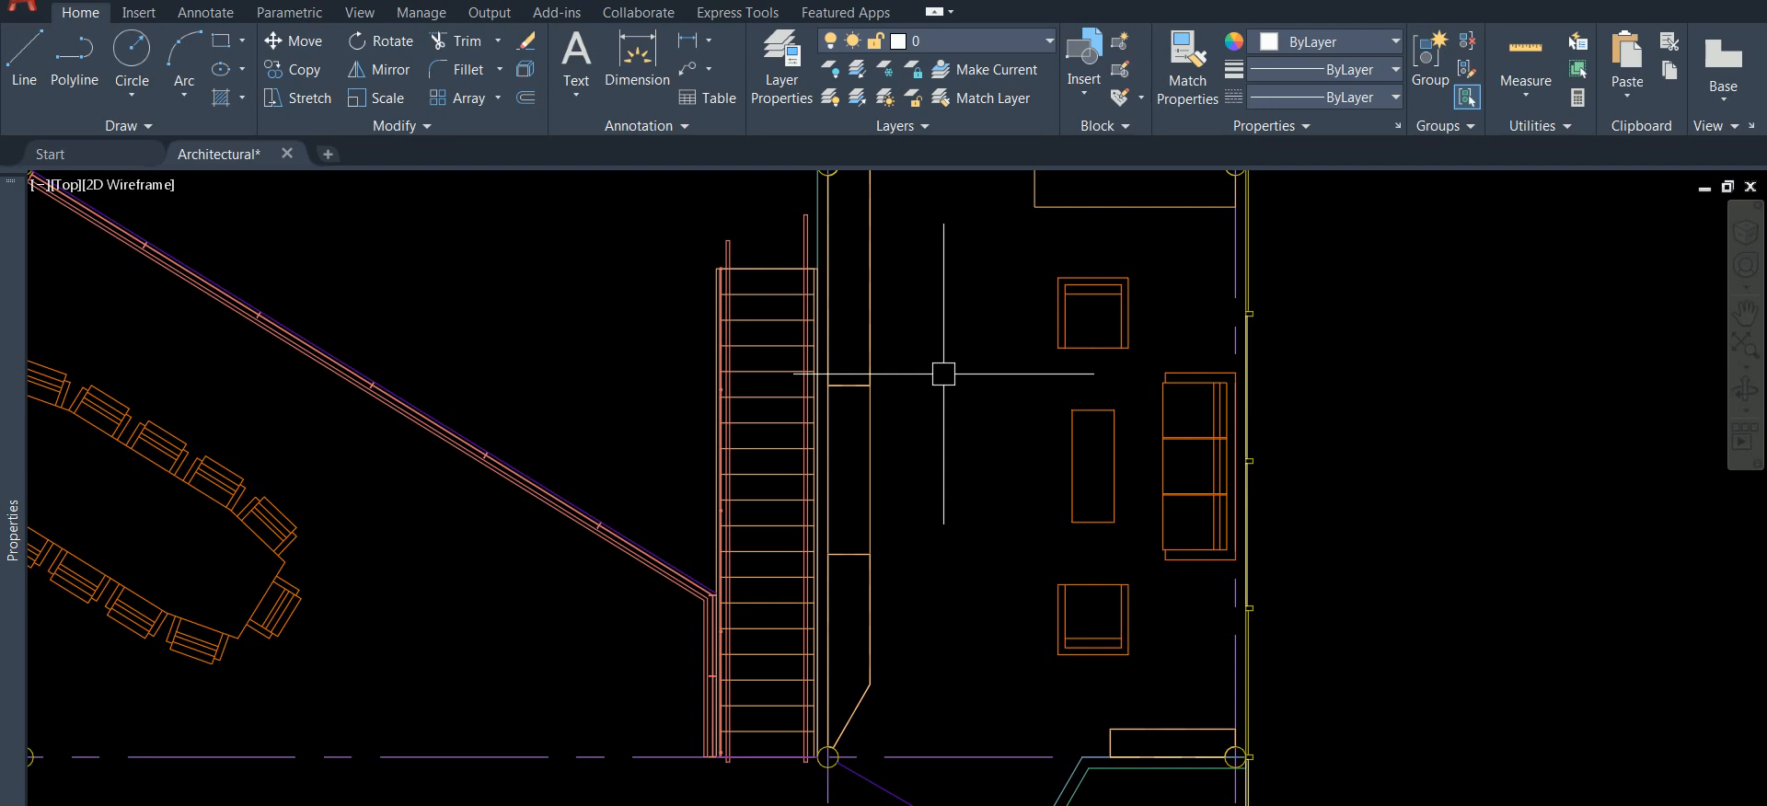
- Reselect the seven uppermost staircase treads individually and deselect them all
{"action": "left_click", "coordinate": [764, 268]}
{"action": "left_click", "coordinate": [759, 293]}
{"action": "left_click", "coordinate": [751, 320]}
{"action": "left_click", "coordinate": [750, 346]}
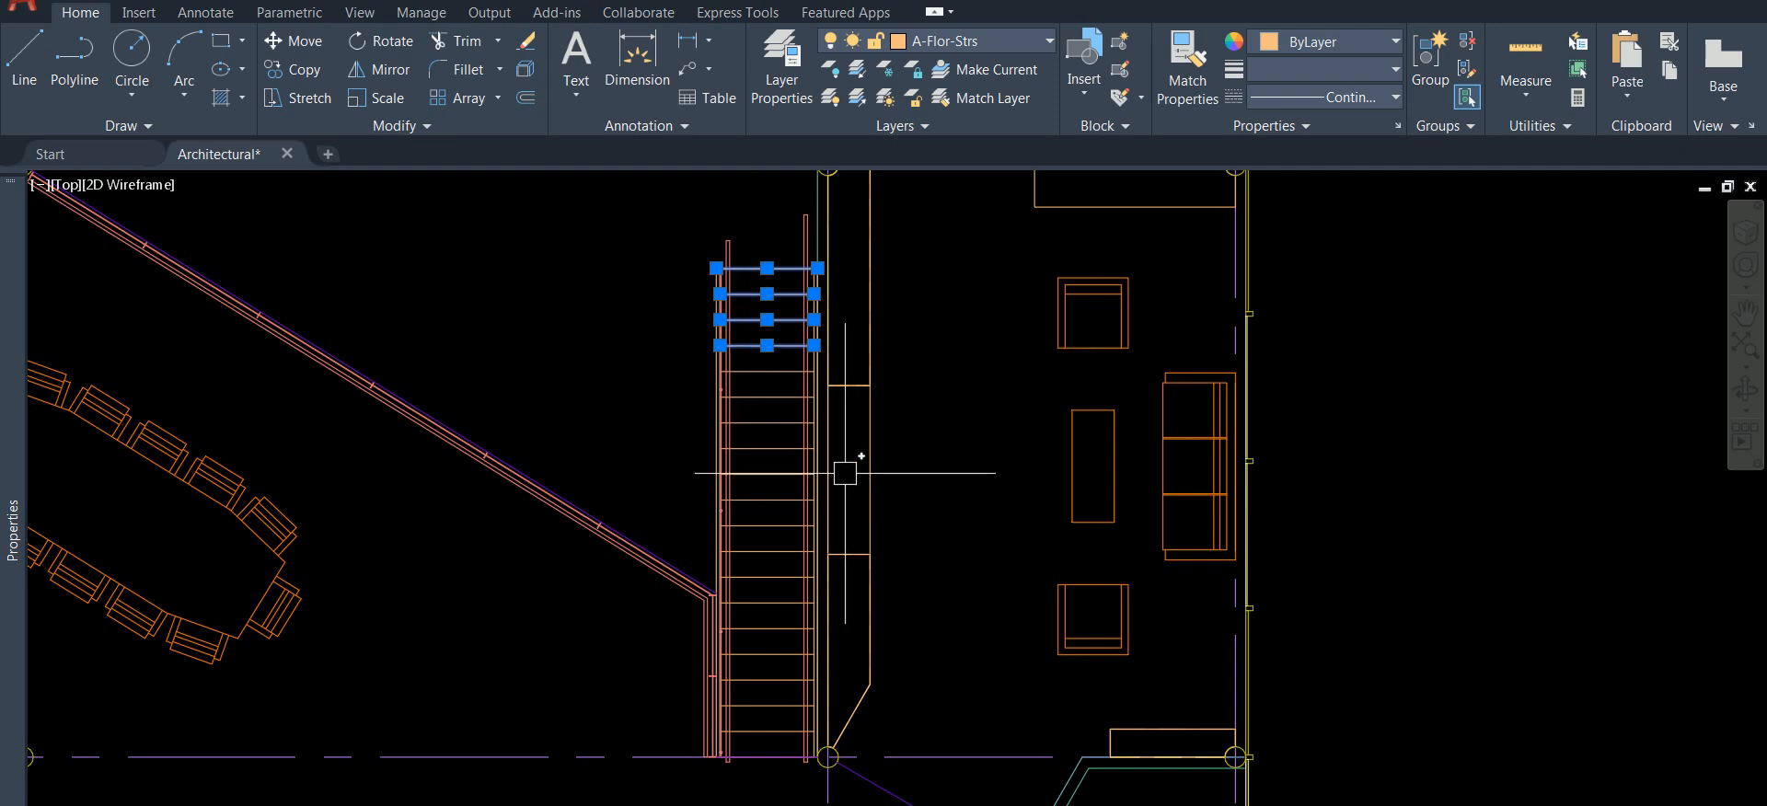
{"action": "left_click", "coordinate": [746, 370]}
{"action": "left_click", "coordinate": [750, 396]}
{"action": "left_click", "coordinate": [749, 422]}
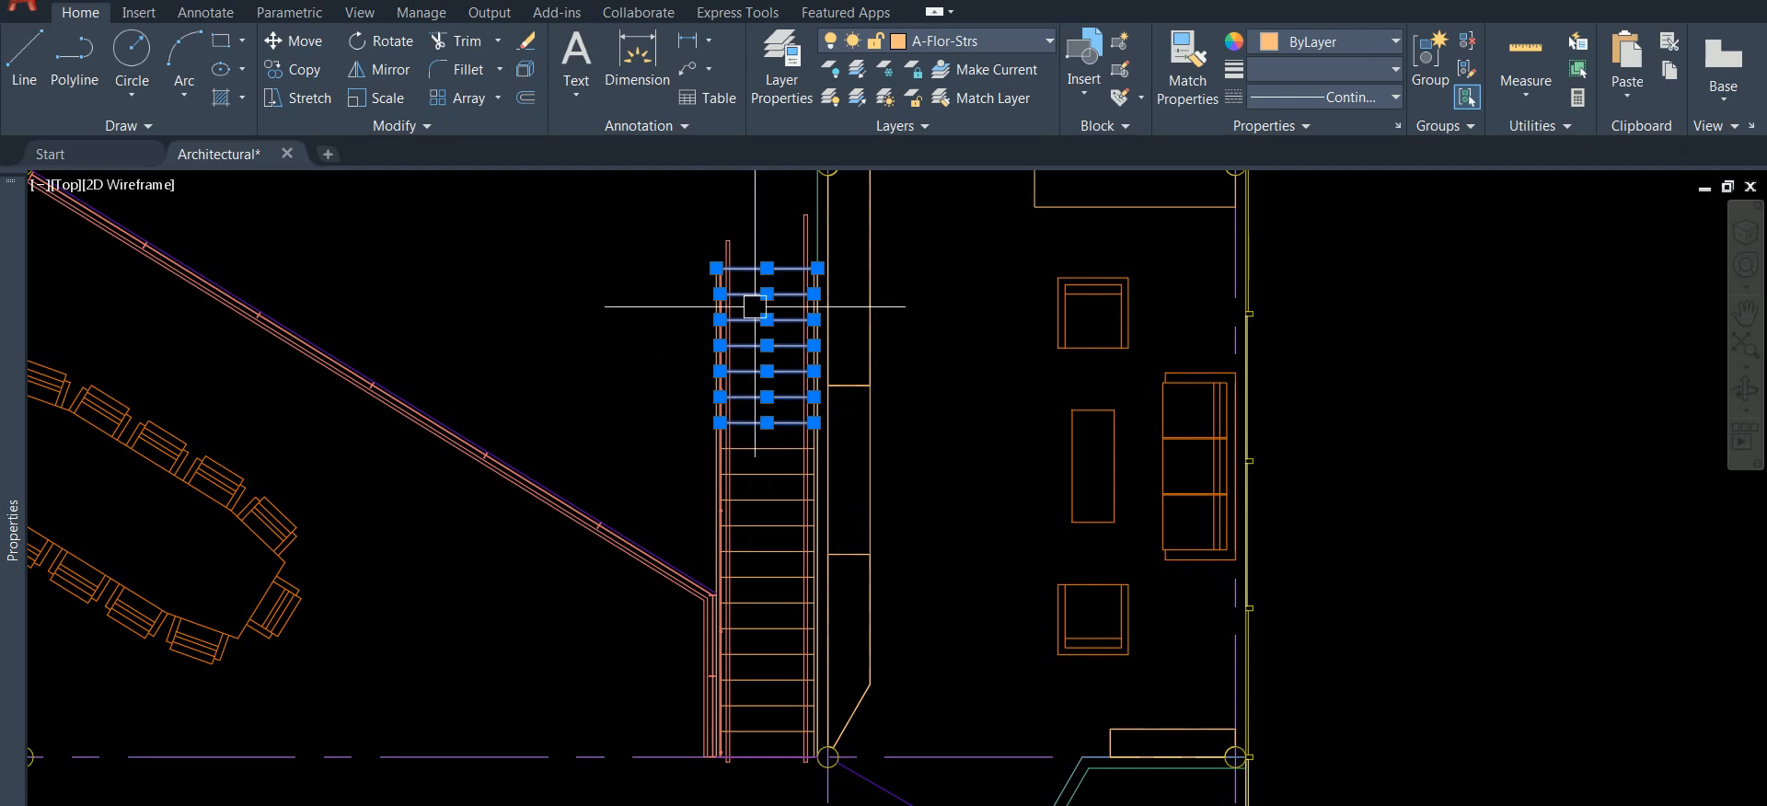
{"action": "key", "text": "Escape"}
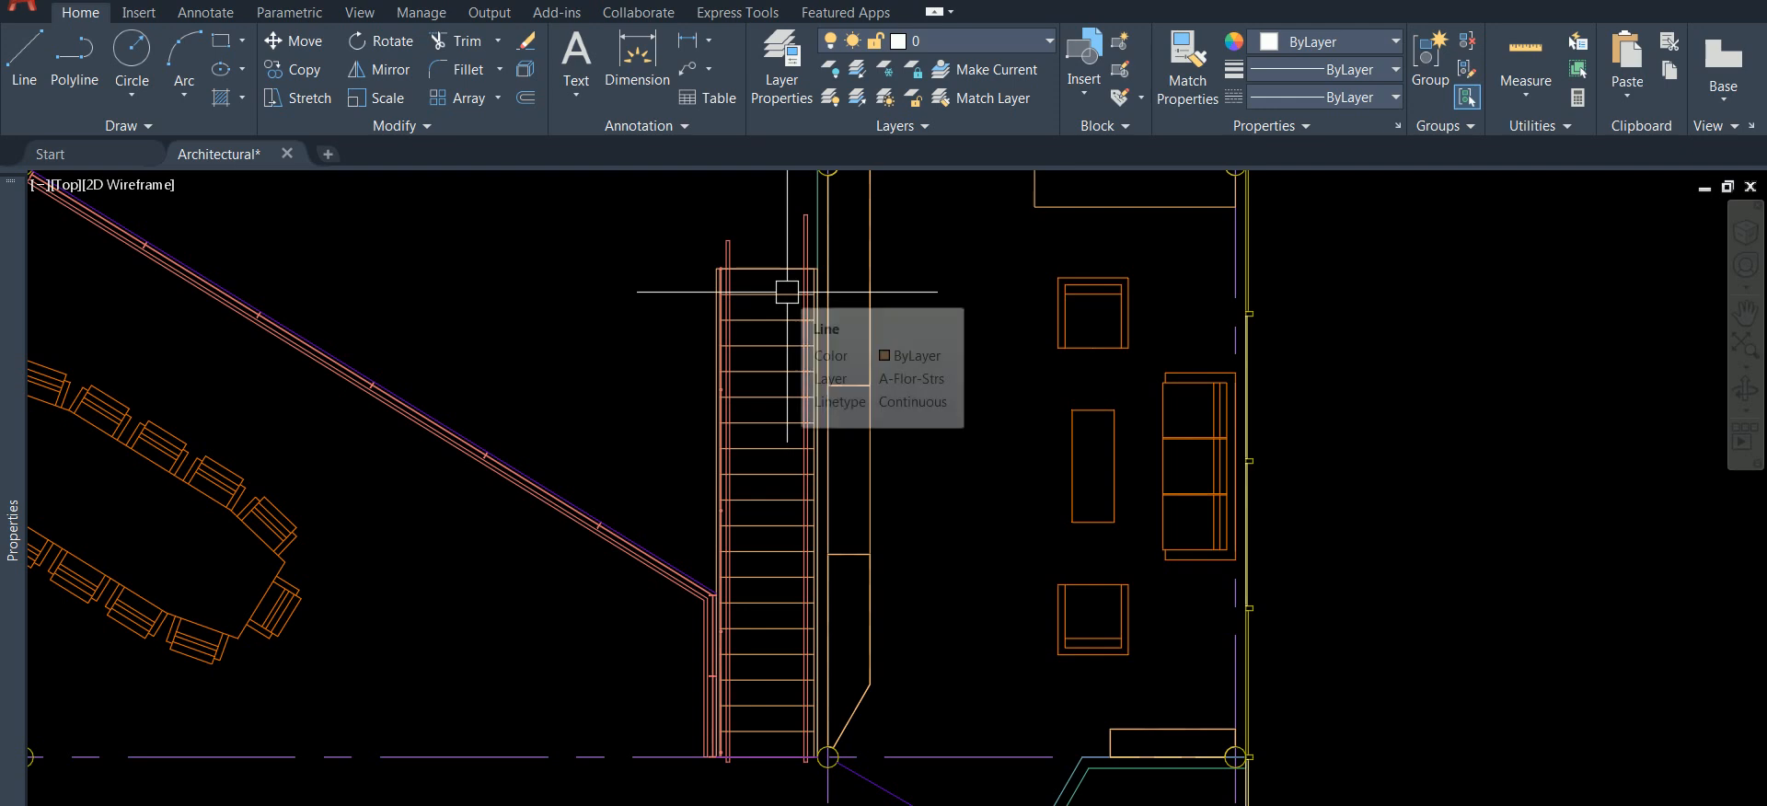
- Turn off additive selection (PICKADD) and pick the upper staircase treads individually, ending on the fifth tread
{"action": "left_click", "coordinate": [772, 257]}
{"action": "left_click", "coordinate": [760, 254]}
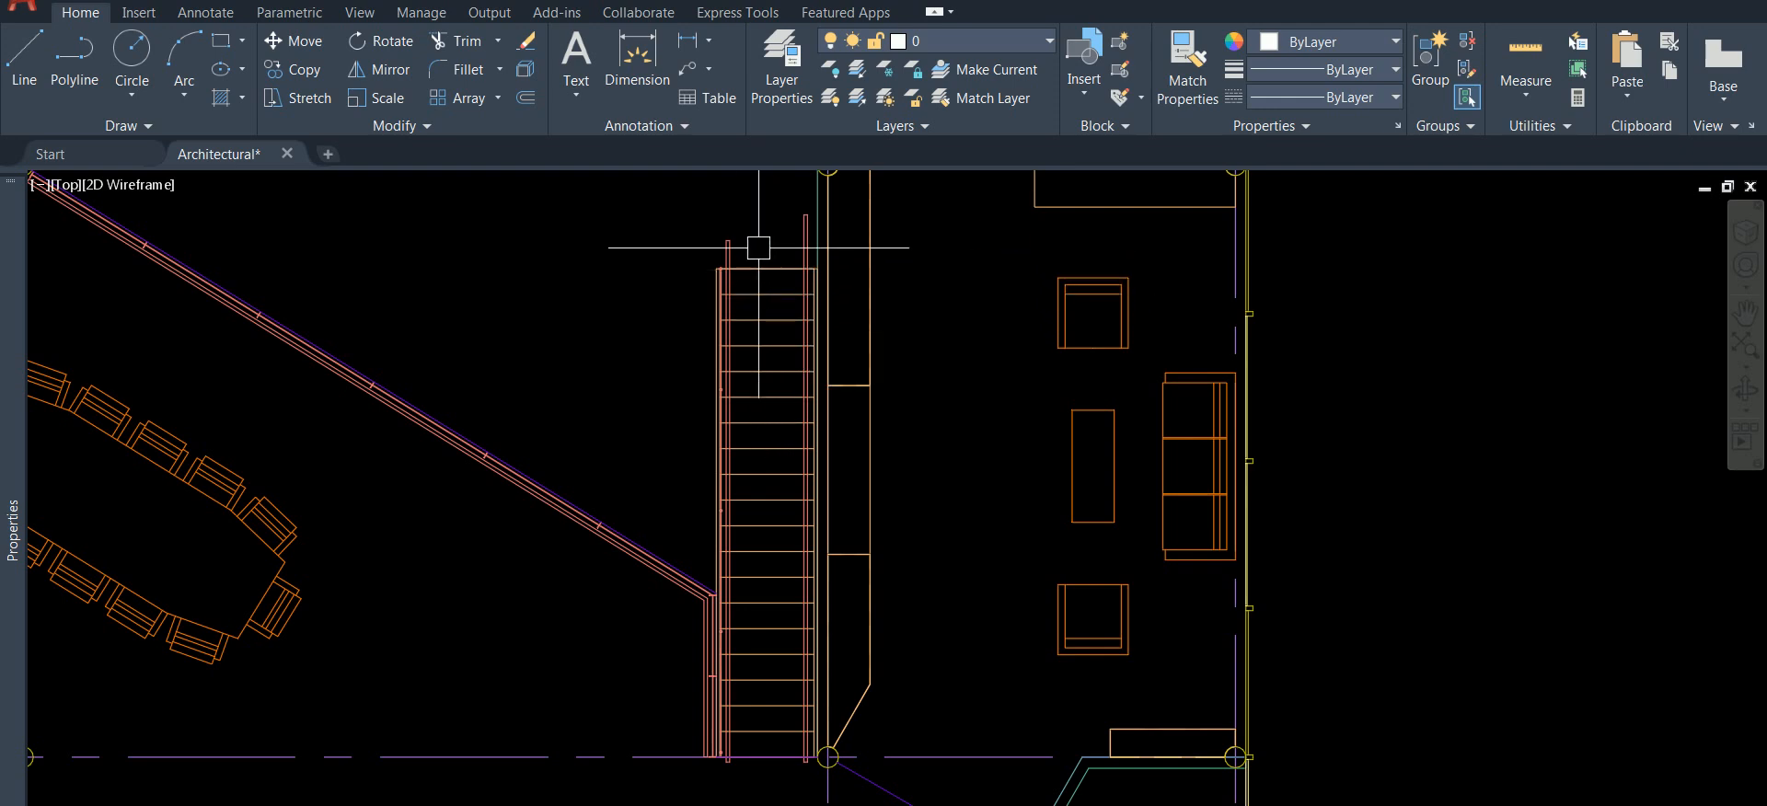
{"action": "left_click", "coordinate": [13, 312]}
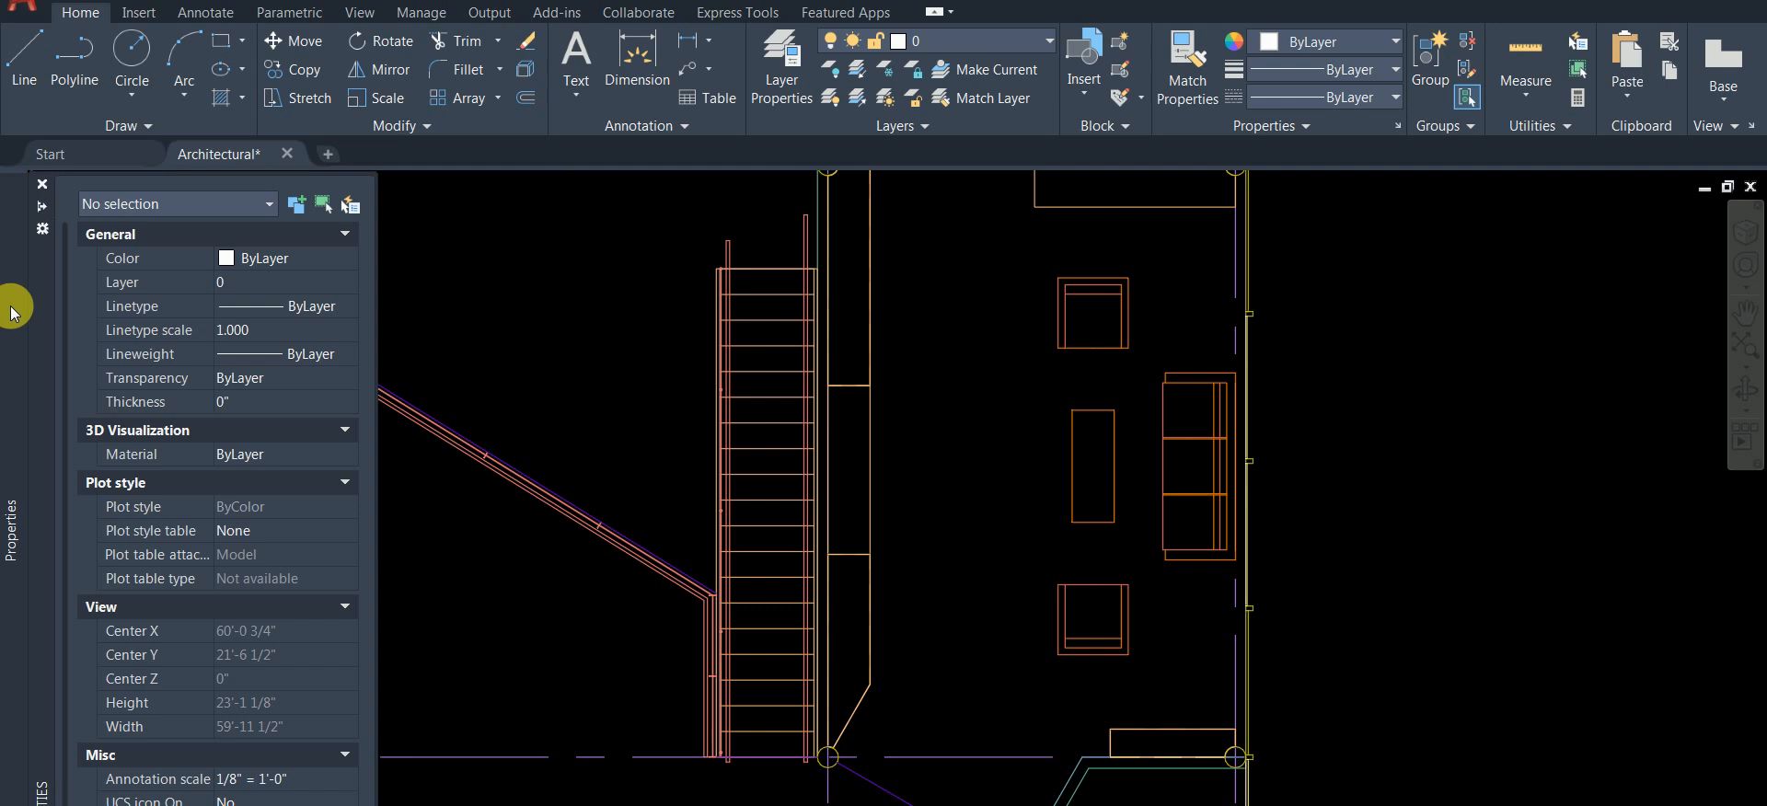
{"action": "left_click", "coordinate": [297, 206]}
{"action": "left_click", "coordinate": [733, 223]}
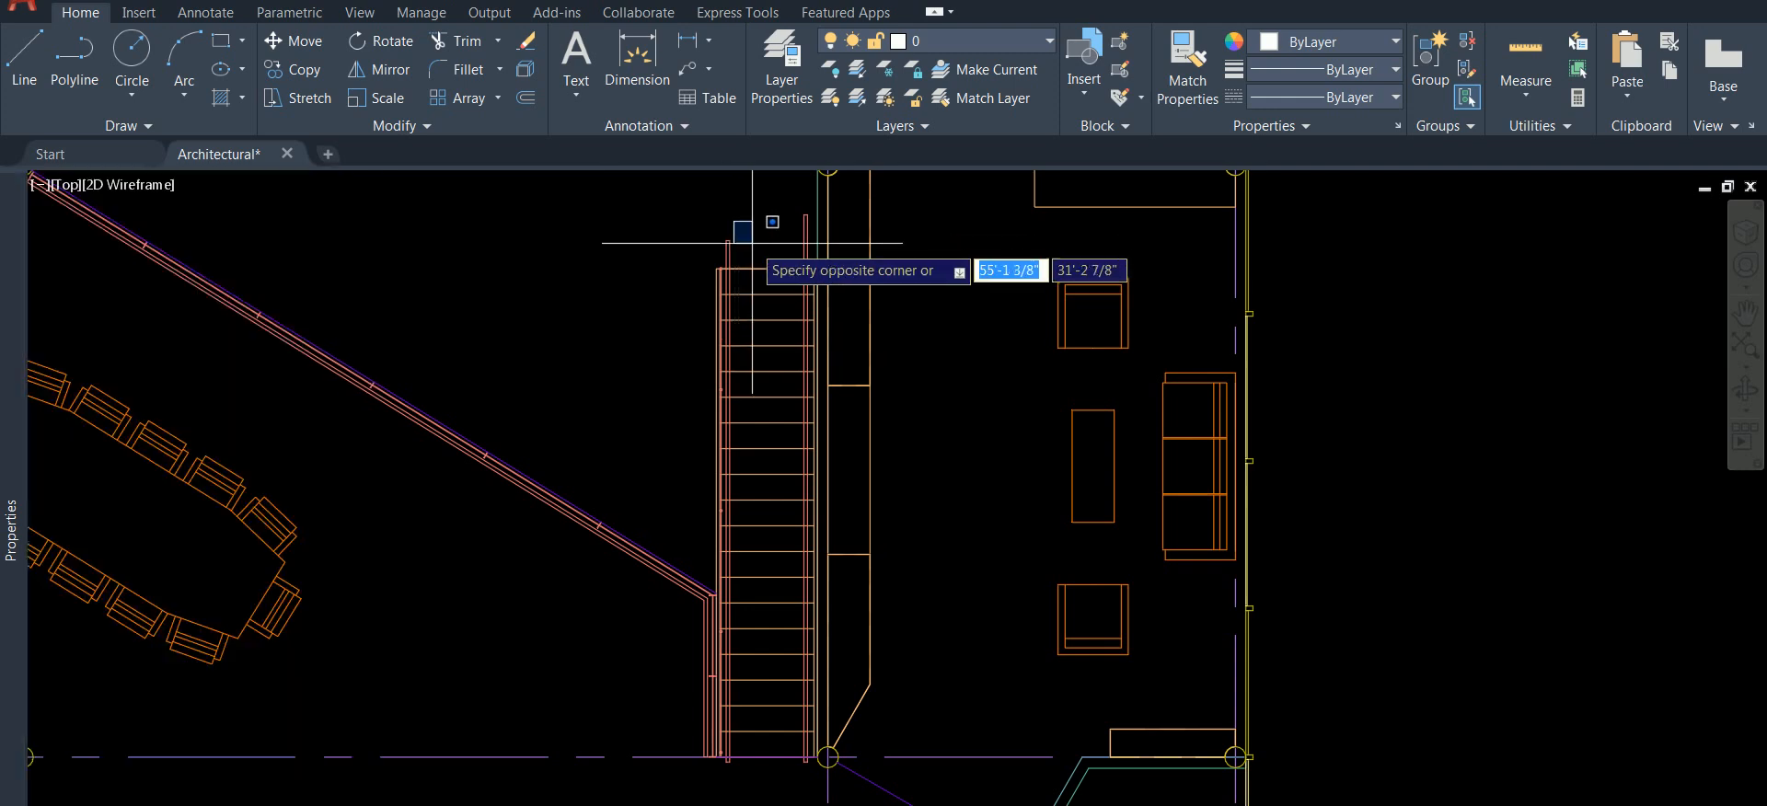
{"action": "left_click", "coordinate": [752, 286]}
{"action": "left_click", "coordinate": [752, 286]}
{"action": "left_click", "coordinate": [756, 318]}
{"action": "left_click", "coordinate": [758, 341]}
{"action": "left_click", "coordinate": [764, 370]}
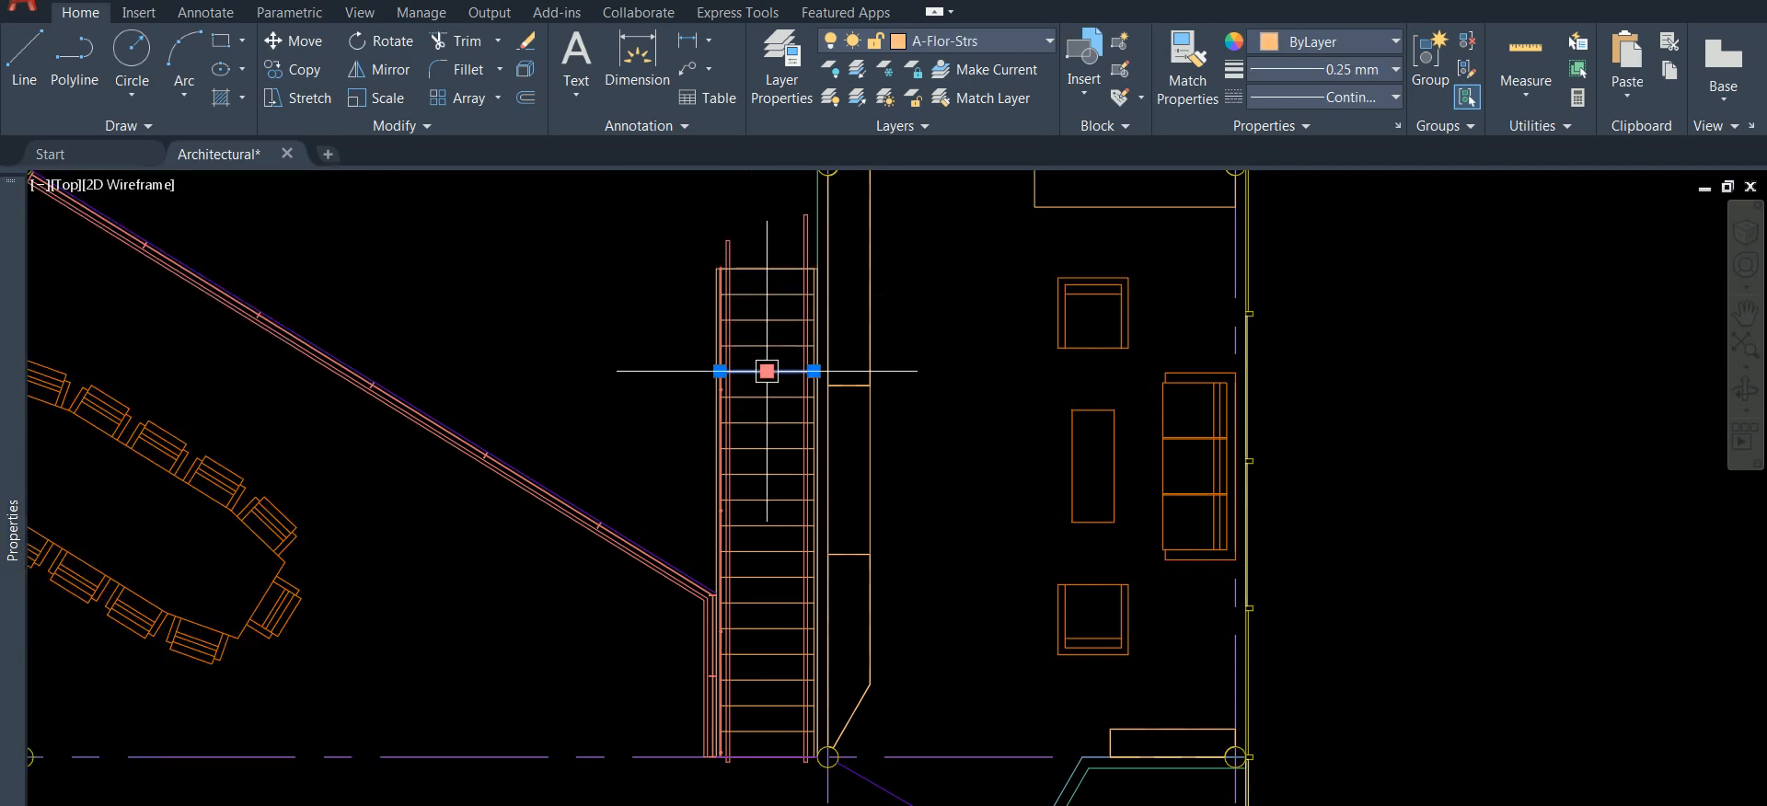
- Turn additive selection (PICKADD) back on, adding the staircase's top three treads and left handrail line to the selected tread before clearing the selection
{"action": "mouse_move", "coordinate": [12, 316]}
{"action": "left_click", "coordinate": [294, 203]}
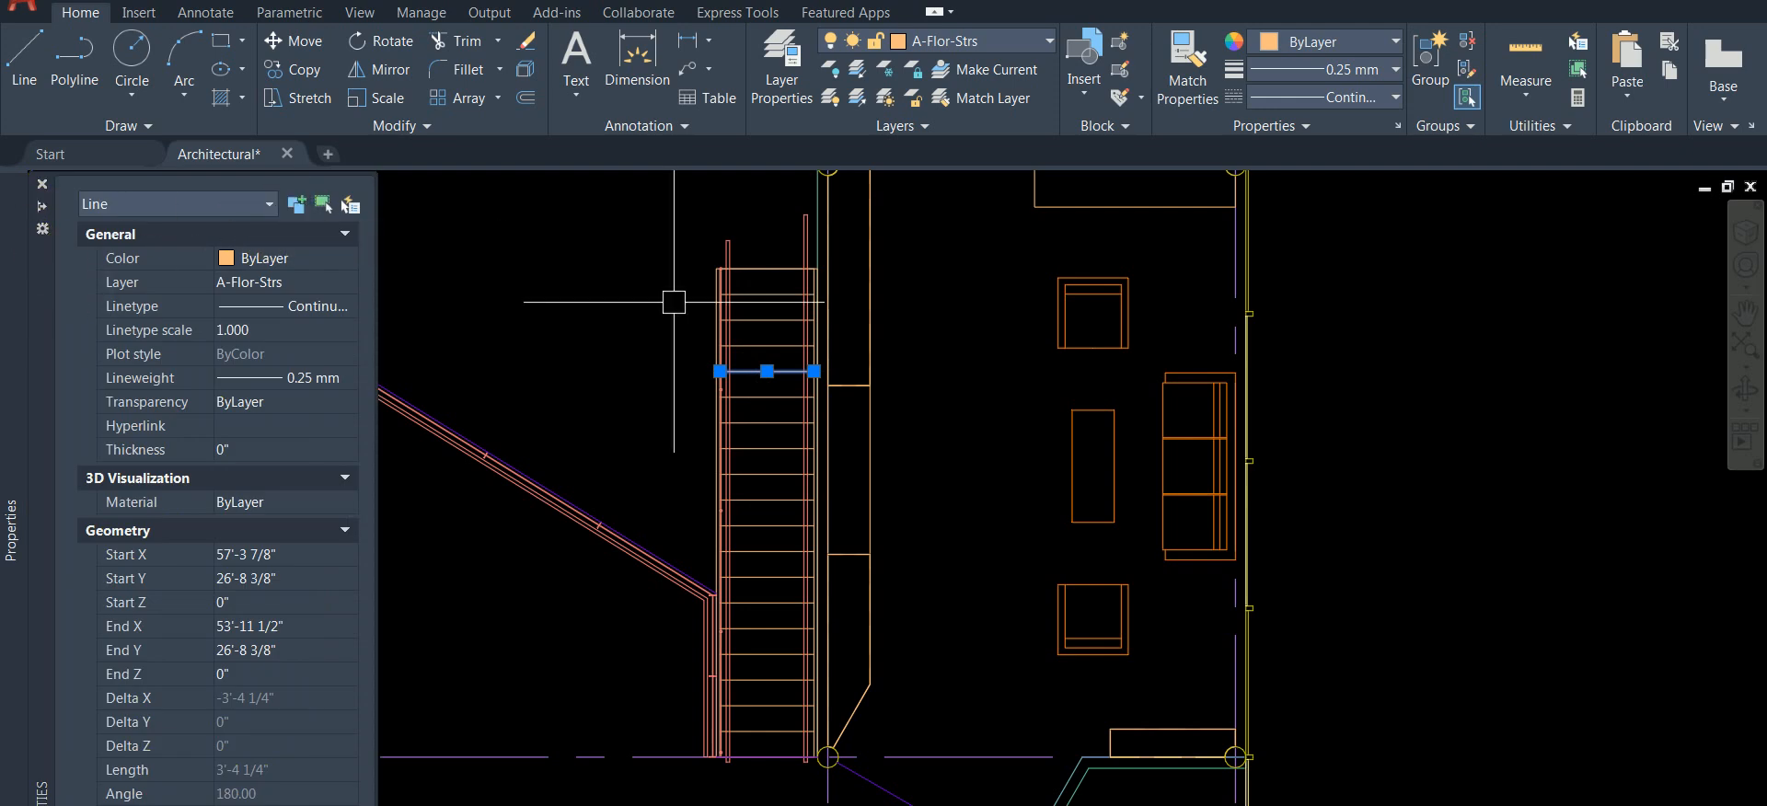
{"action": "left_click", "coordinate": [779, 243]}
{"action": "left_click", "coordinate": [758, 274]}
{"action": "left_click", "coordinate": [750, 293]}
{"action": "left_click", "coordinate": [750, 319]}
{"action": "left_click", "coordinate": [740, 341]}
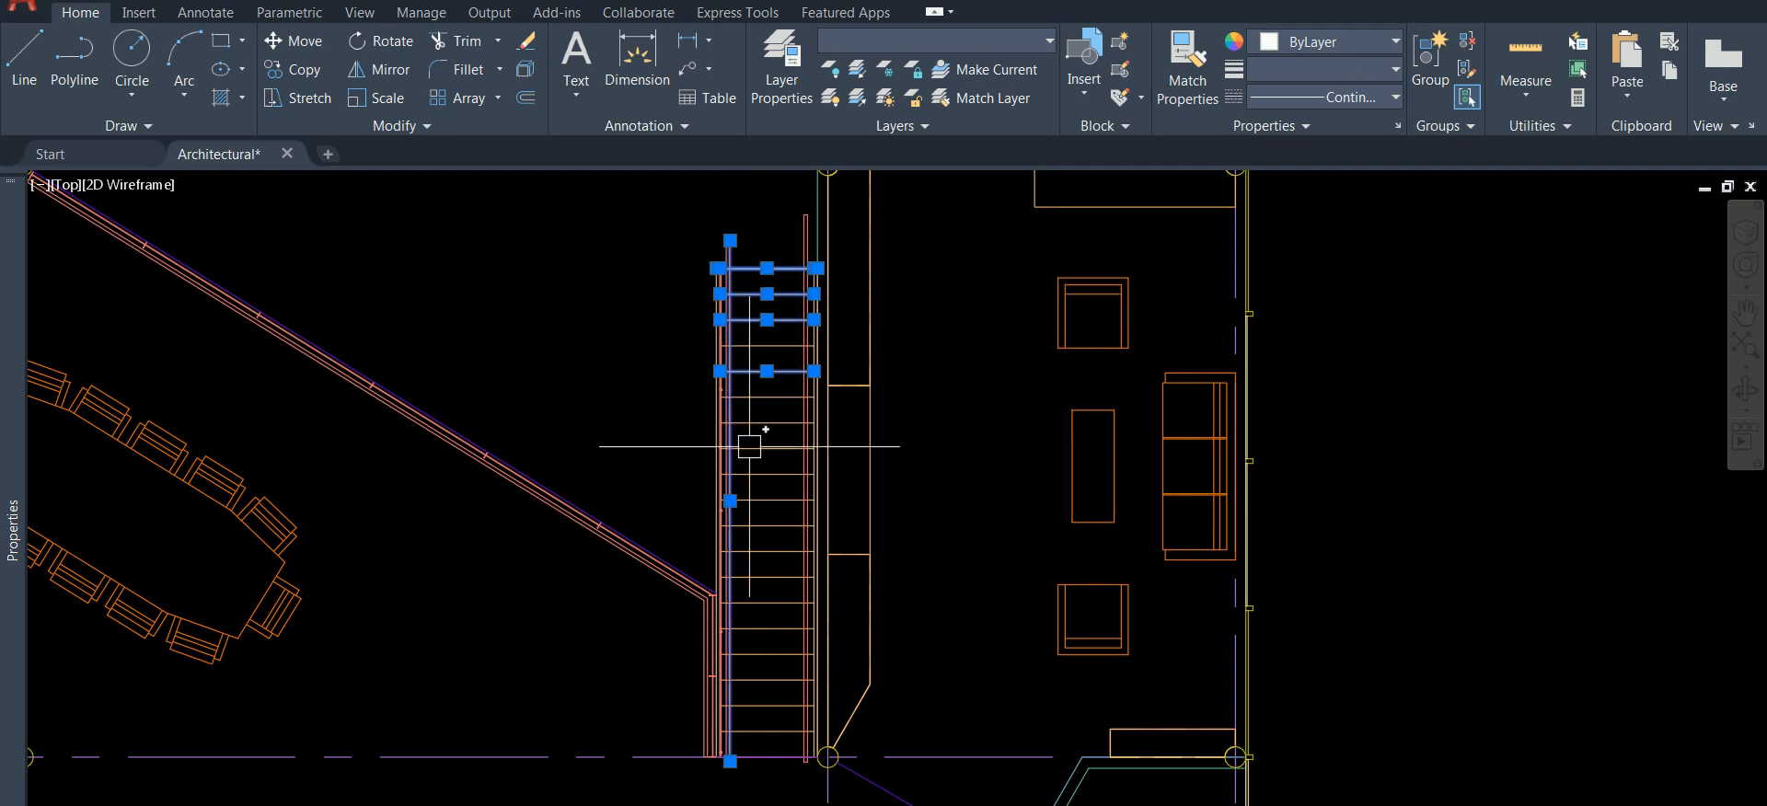
{"action": "key", "text": "Escape"}
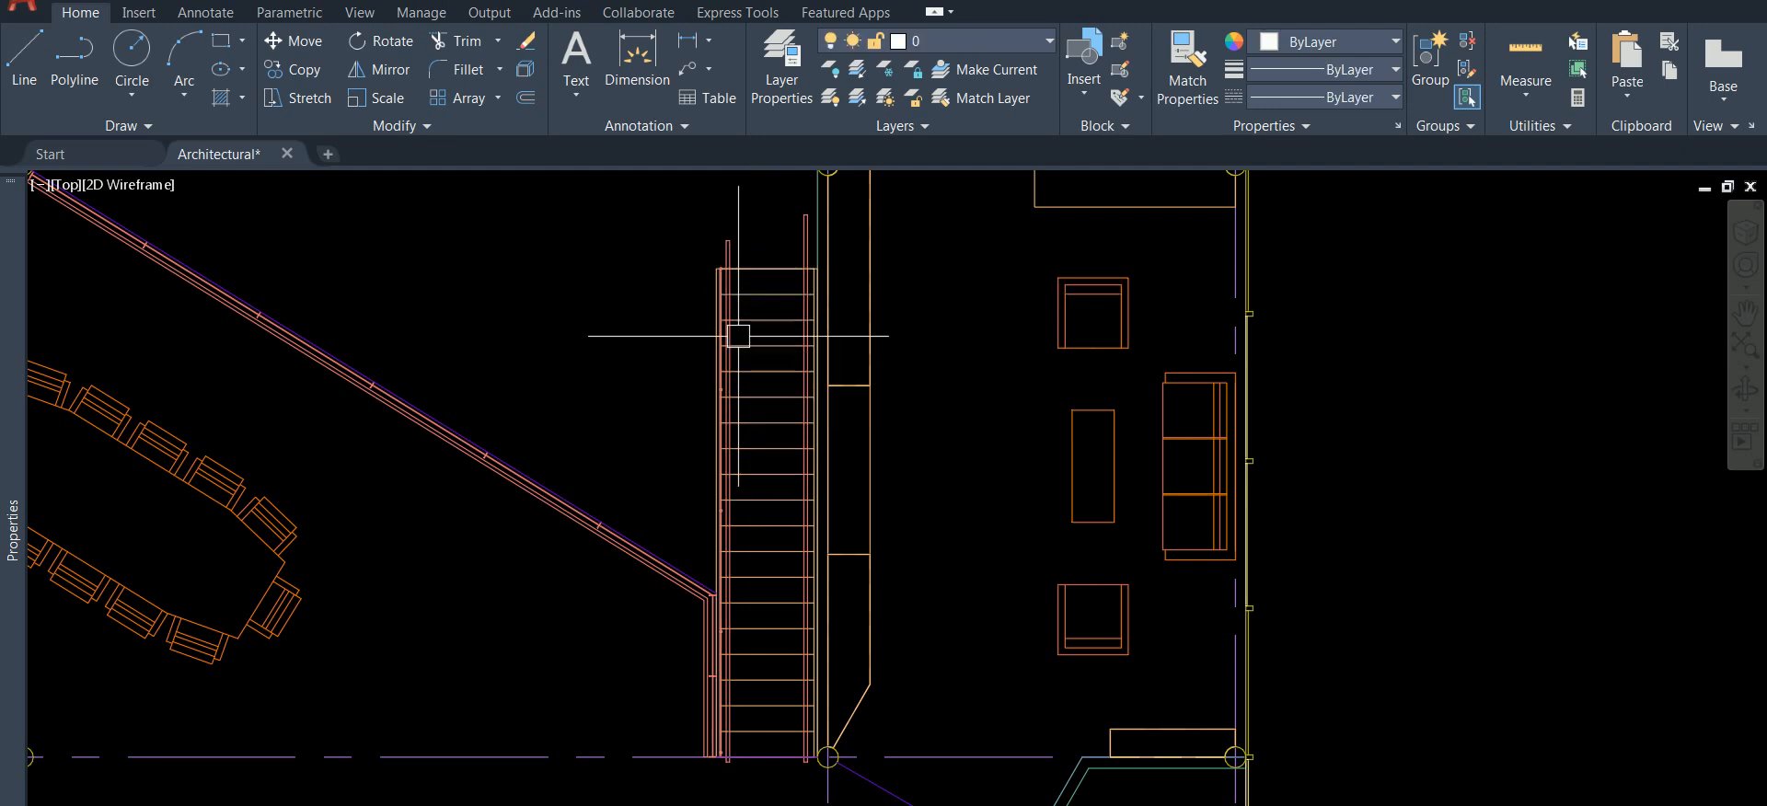
- Select the staircase's top five tread lines together and clear the selection
{"action": "left_click", "coordinate": [758, 275]}
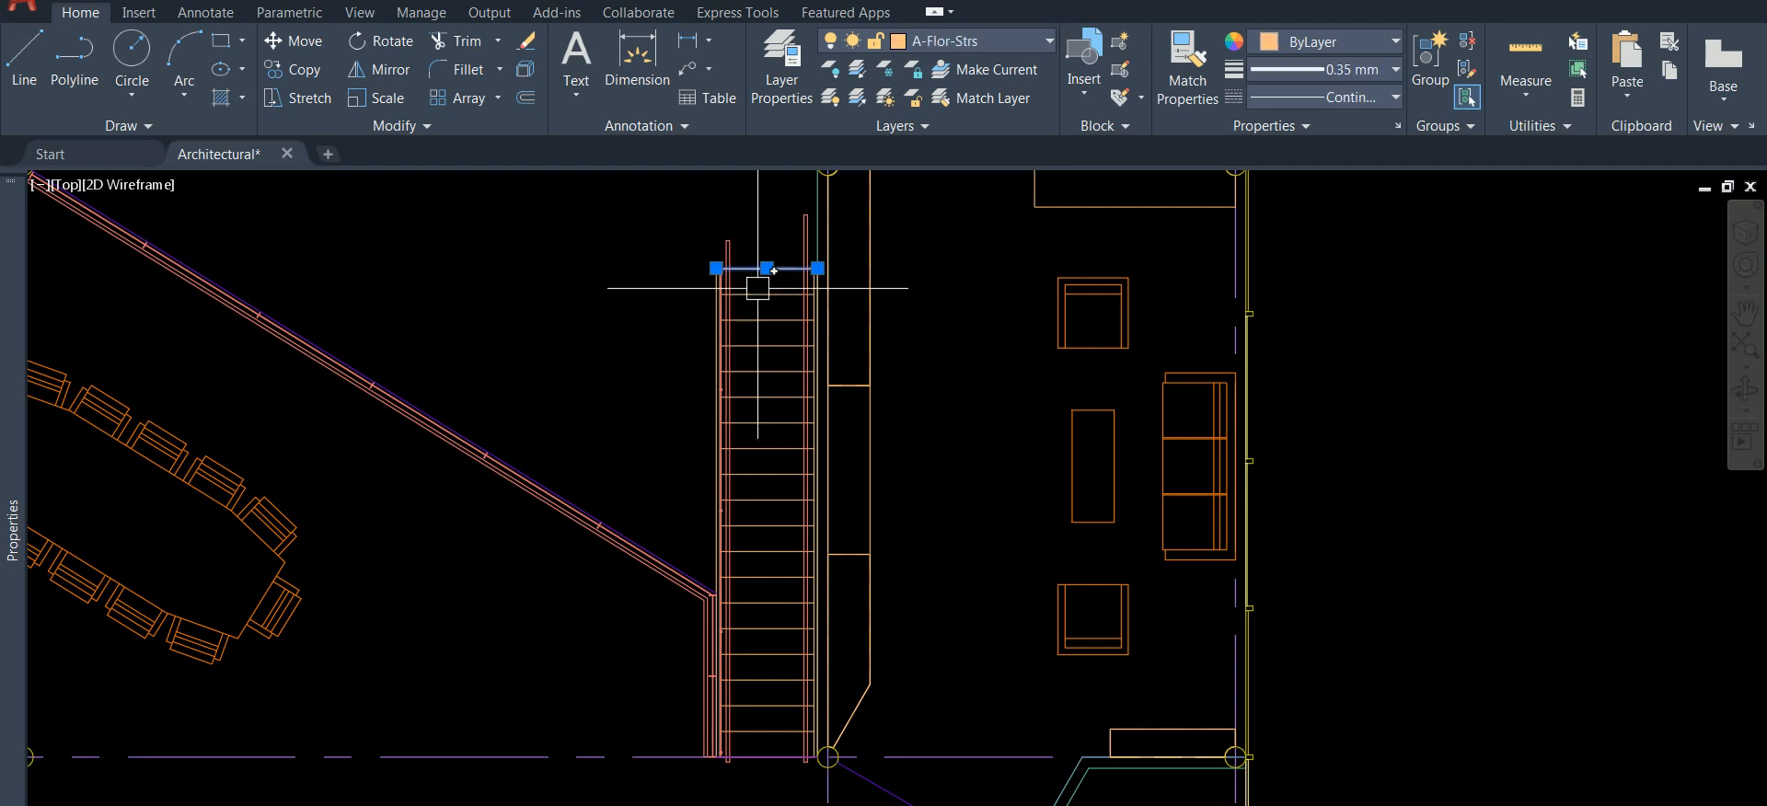
{"action": "left_click", "coordinate": [754, 347]}
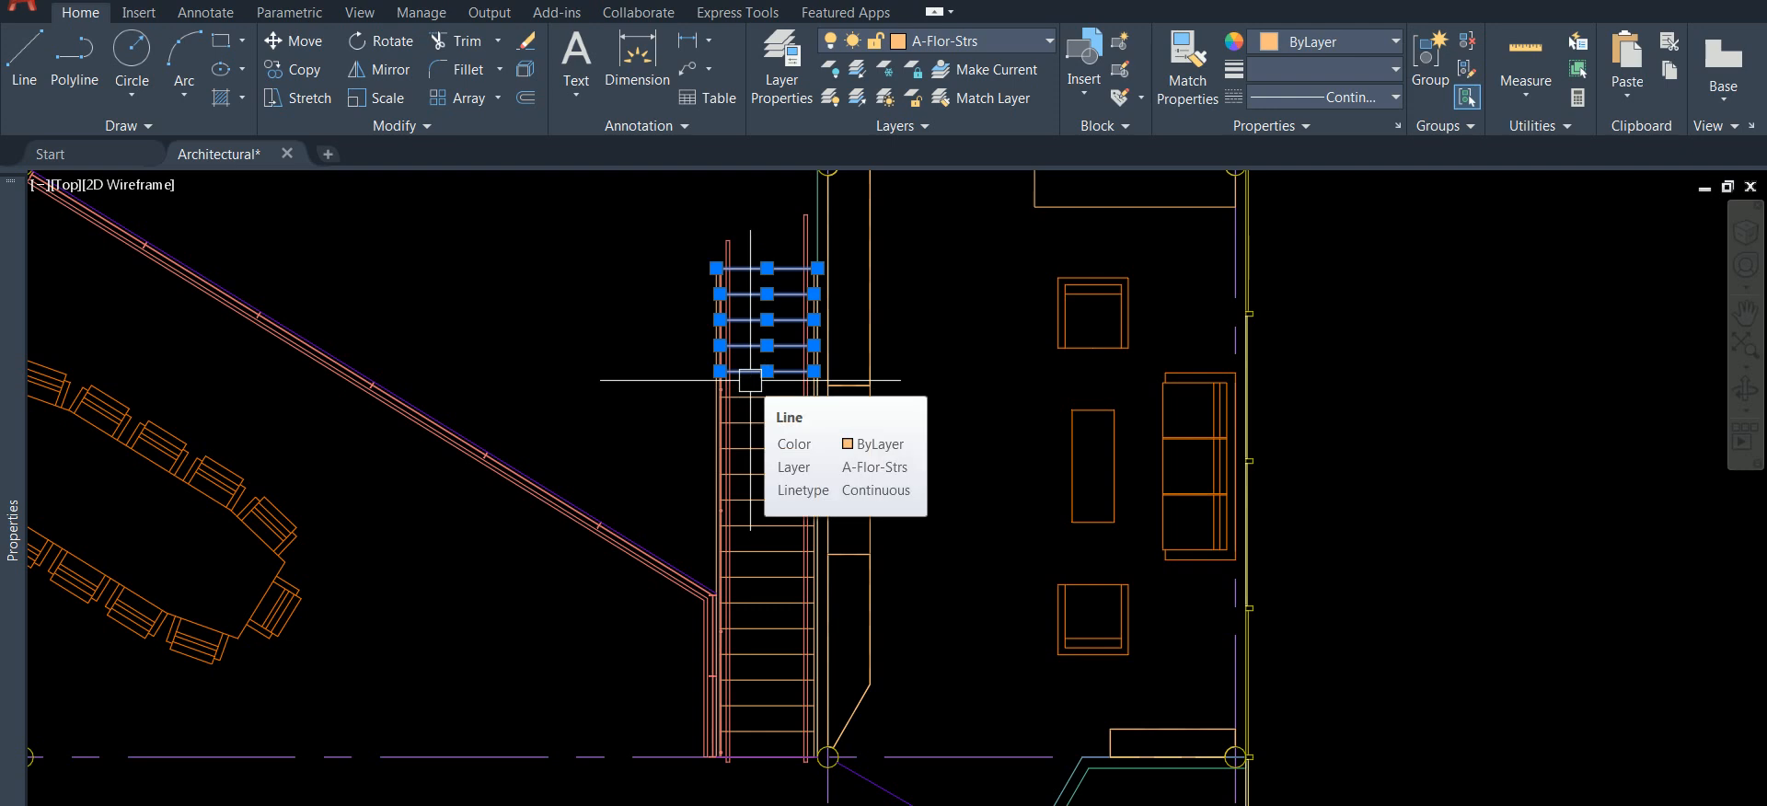
{"action": "key", "text": "Delete"}
{"action": "scroll", "coordinate": [772, 268], "scroll_direction": "up", "scroll_amount": 2}
{"action": "scroll", "coordinate": [772, 267], "scroll_direction": "down", "scroll_amount": 2}
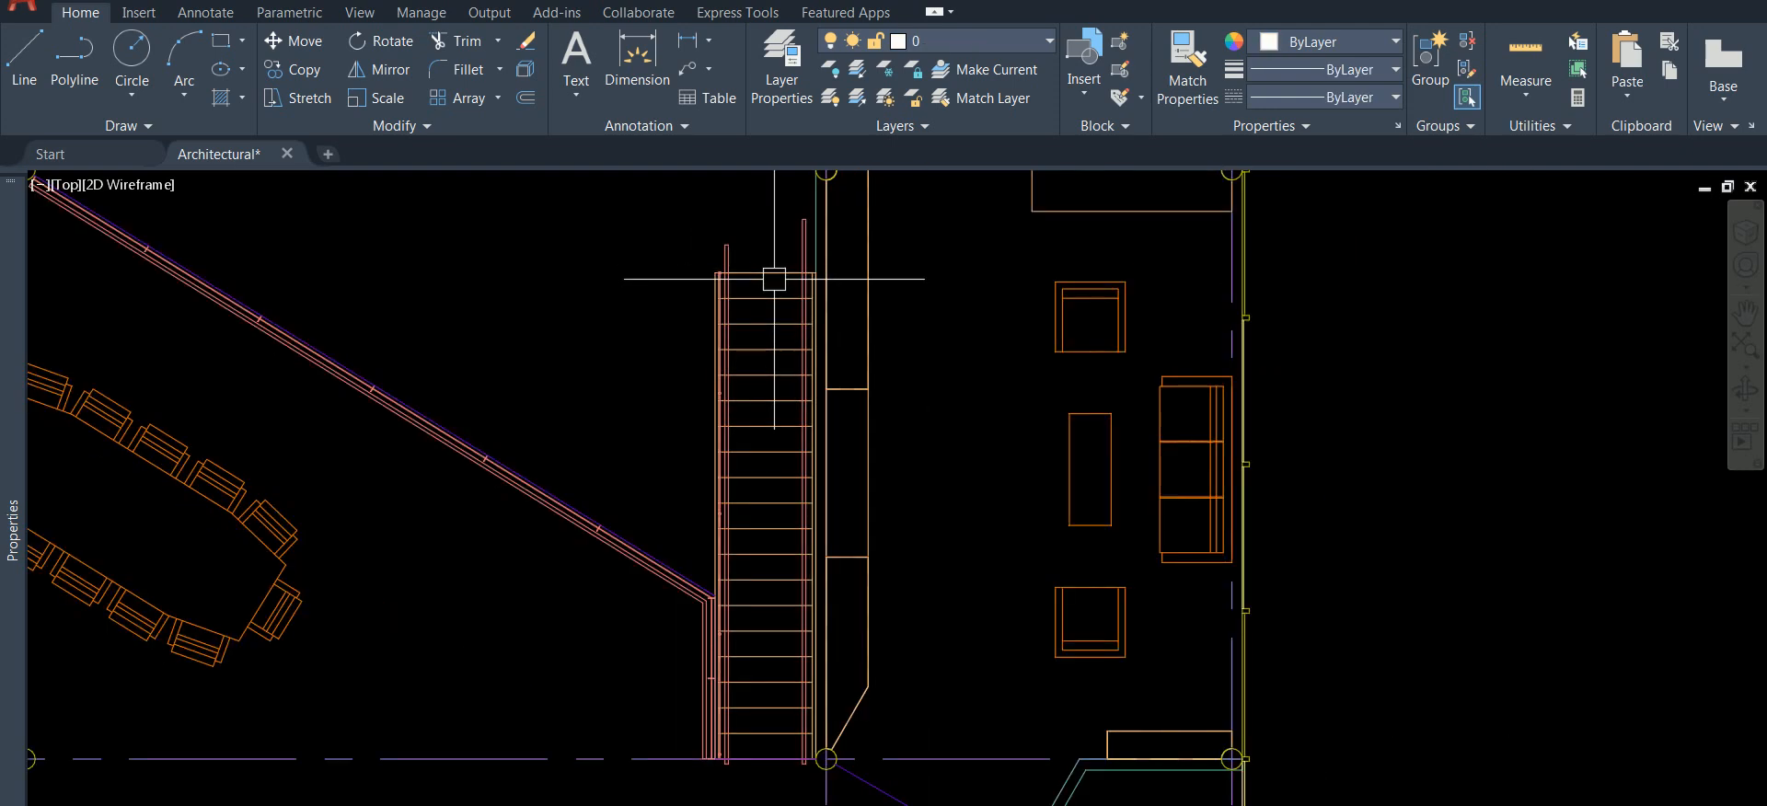
- Draw trial crossing and window selection boxes in the empty area between the diagonal wall and the staircase
{"action": "left_click", "coordinate": [647, 208]}
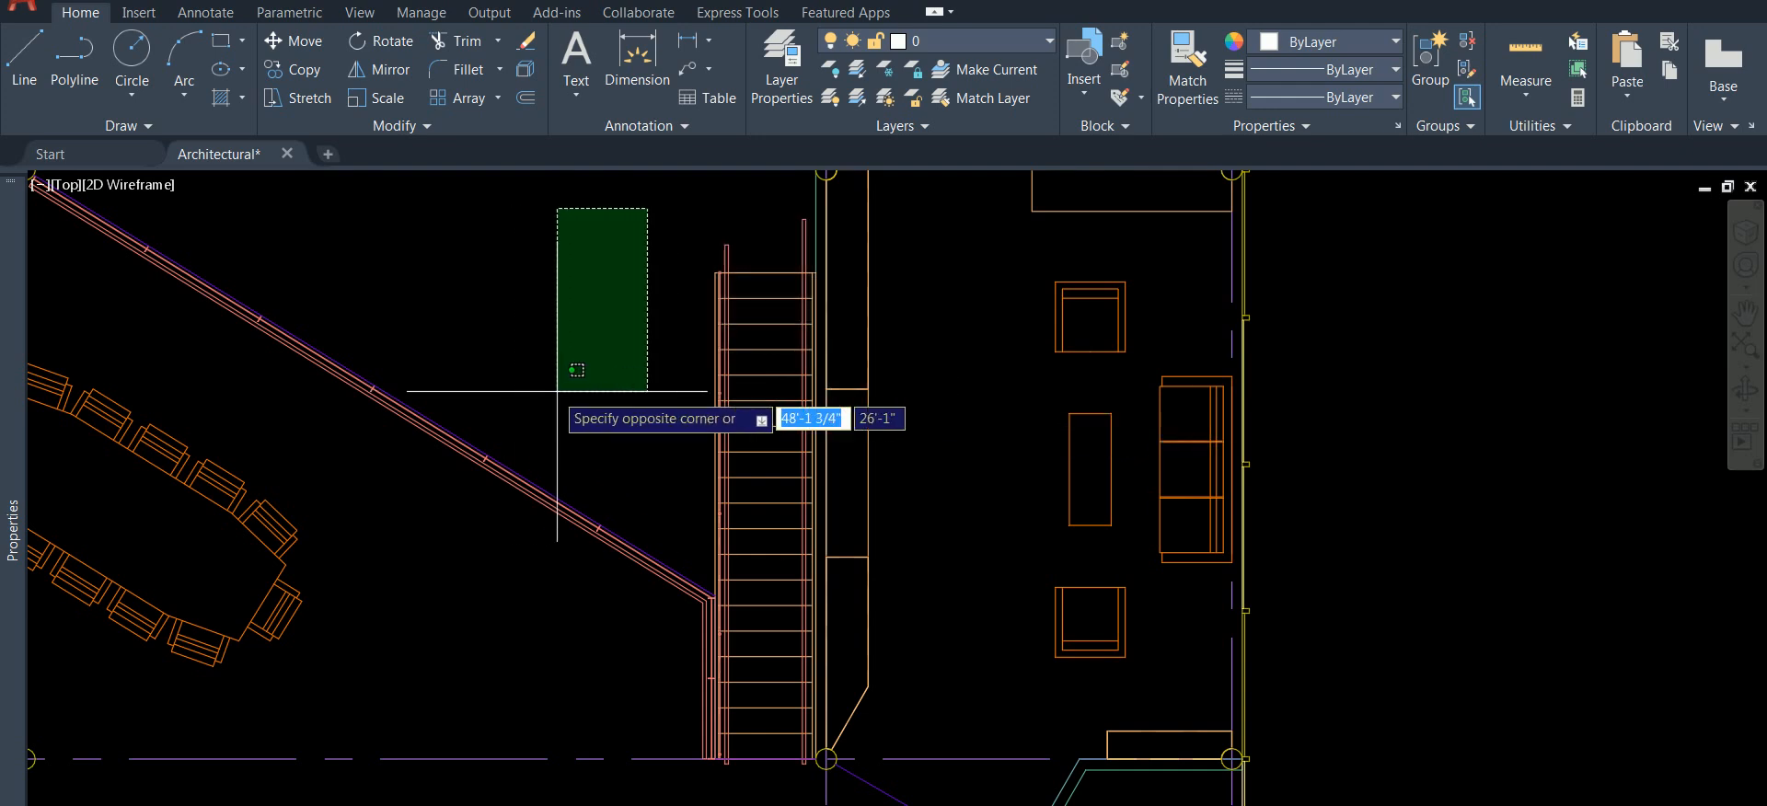
{"action": "scroll", "coordinate": [781, 391], "scroll_direction": "up", "scroll_amount": 4}
{"action": "scroll", "coordinate": [772, 391], "scroll_direction": "down", "scroll_amount": 5}
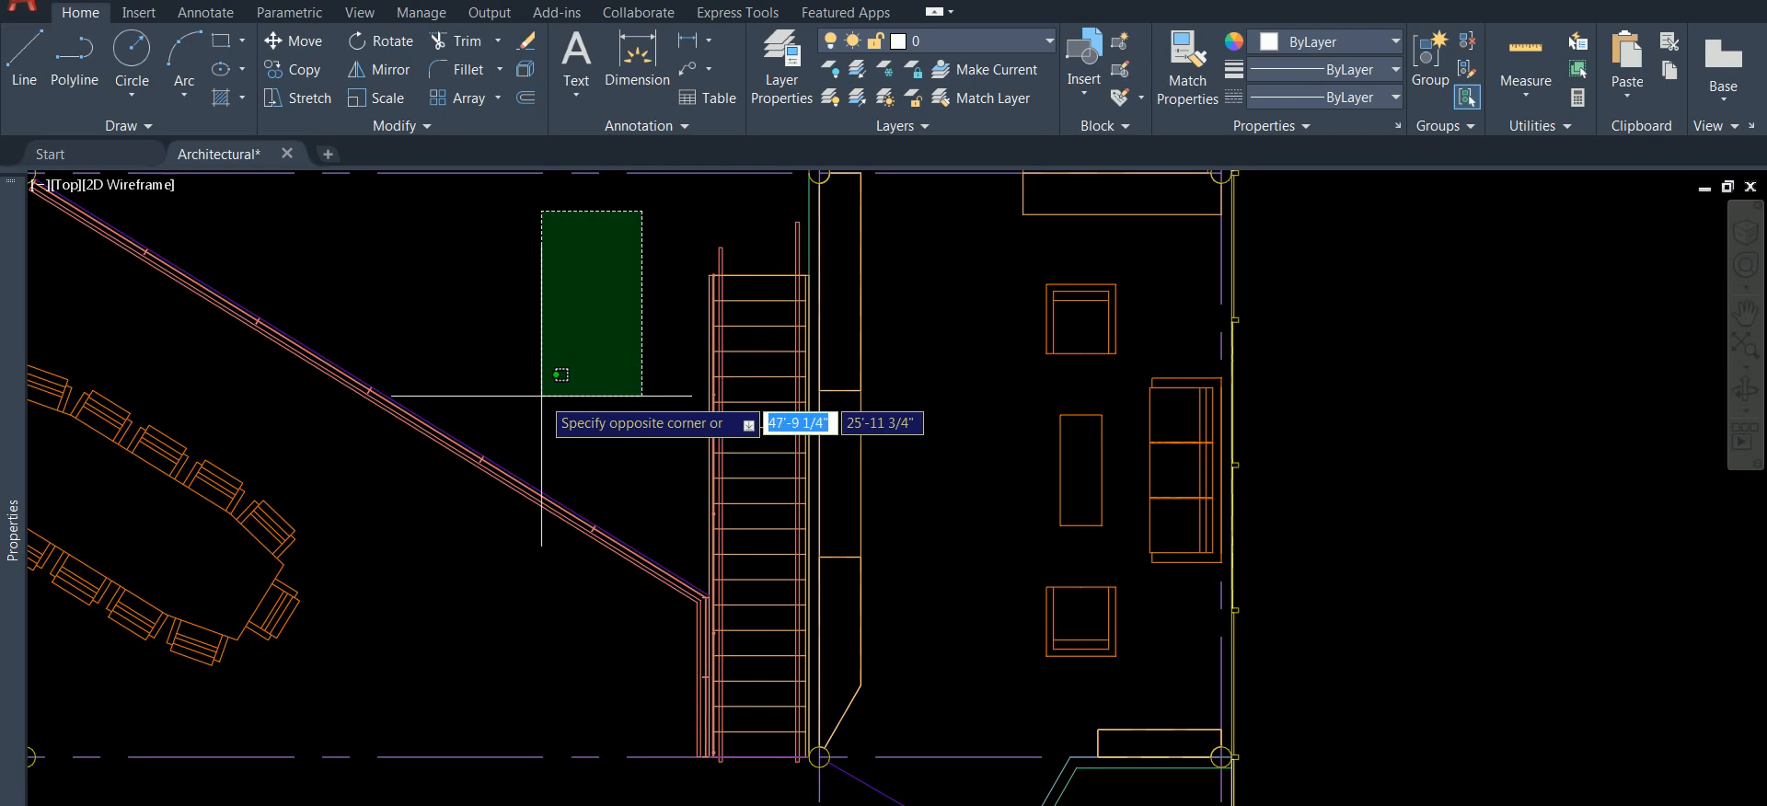
{"action": "scroll", "coordinate": [814, 387], "scroll_direction": "up", "scroll_amount": 3}
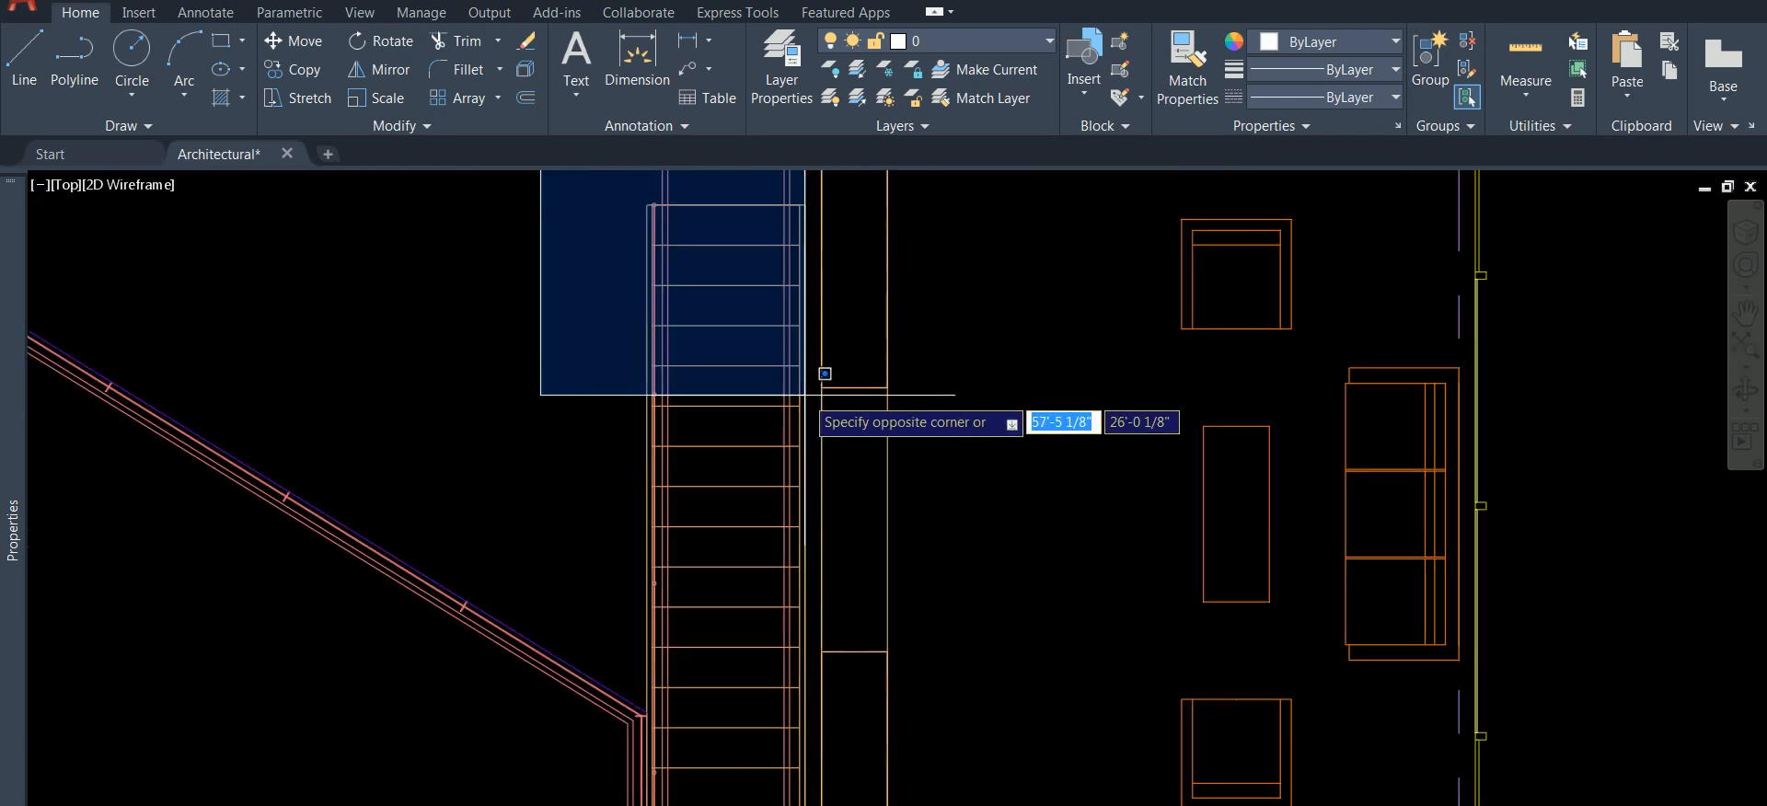
{"action": "scroll", "coordinate": [805, 394], "scroll_direction": "down", "scroll_amount": 3}
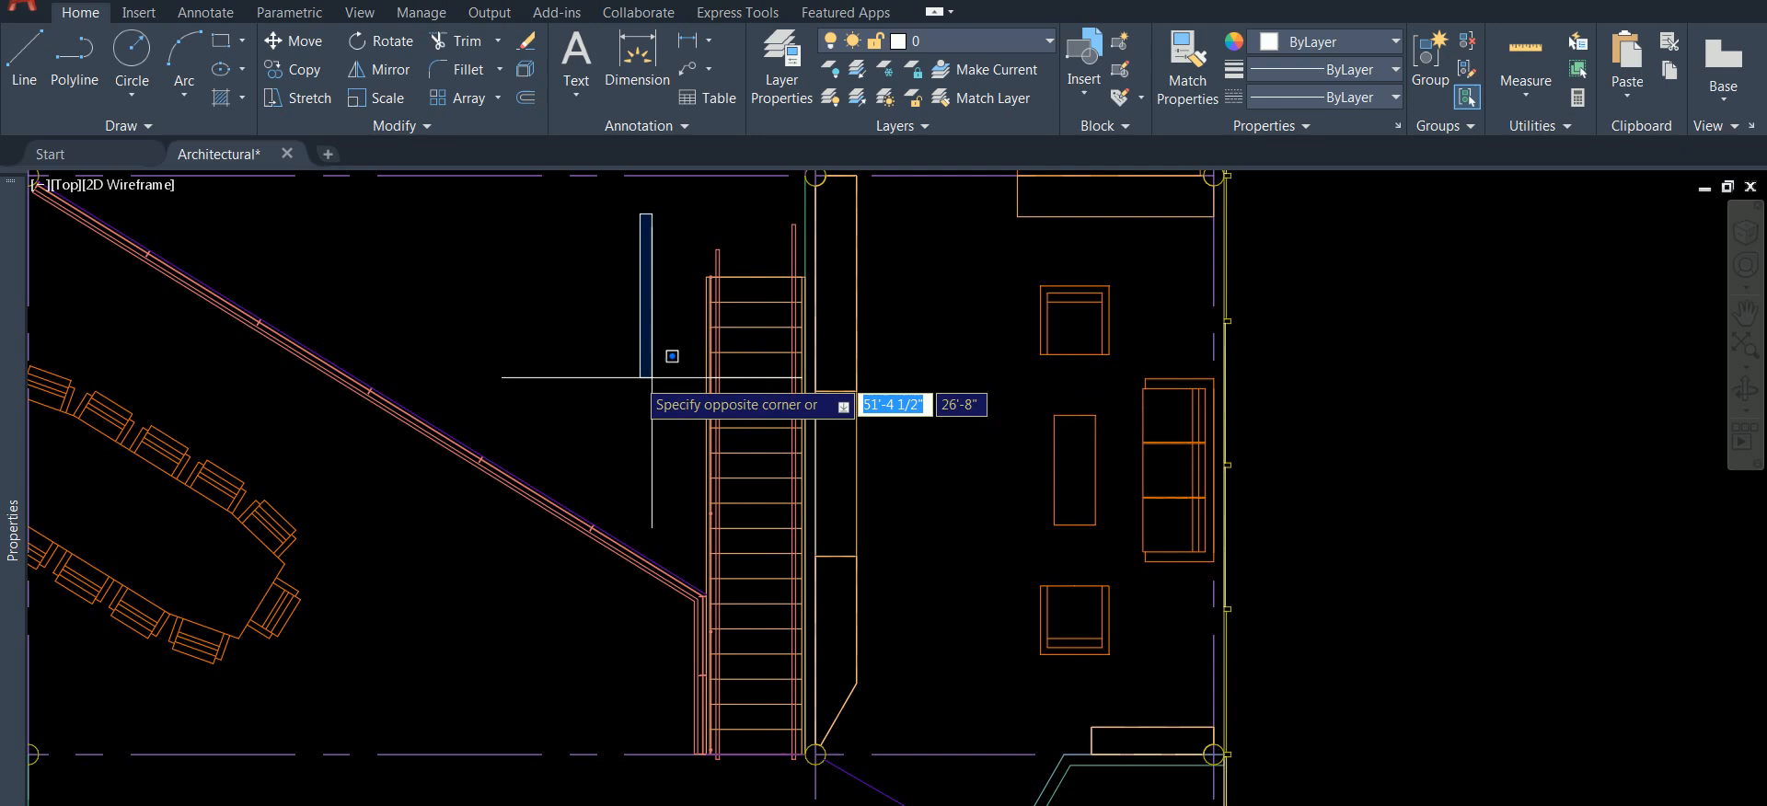
{"action": "left_click", "coordinate": [565, 339]}
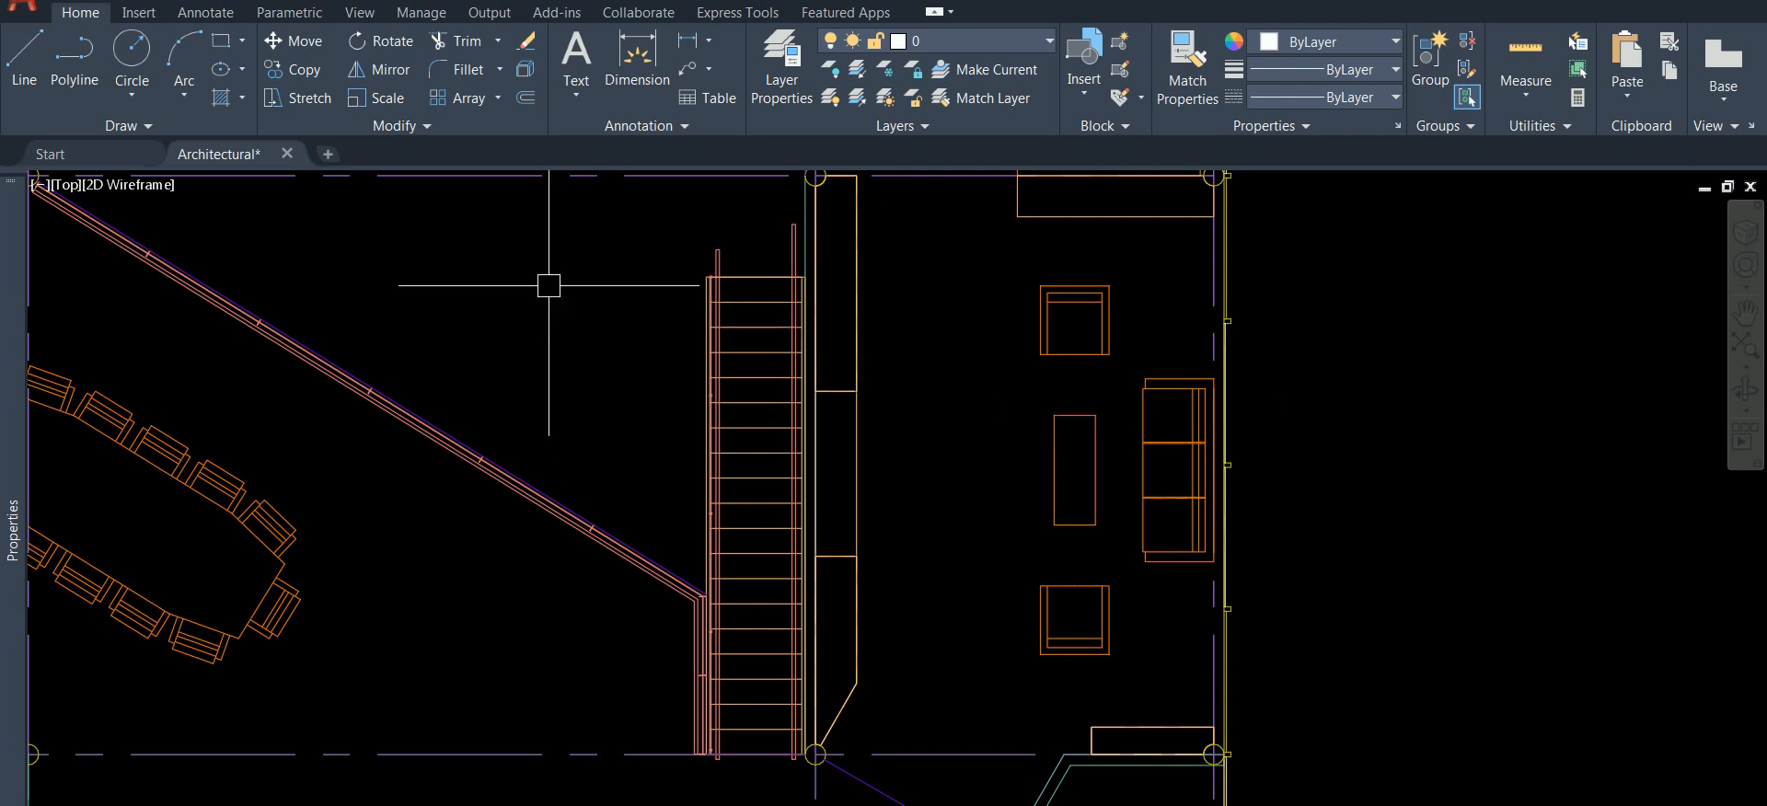
{"action": "left_click", "coordinate": [547, 246]}
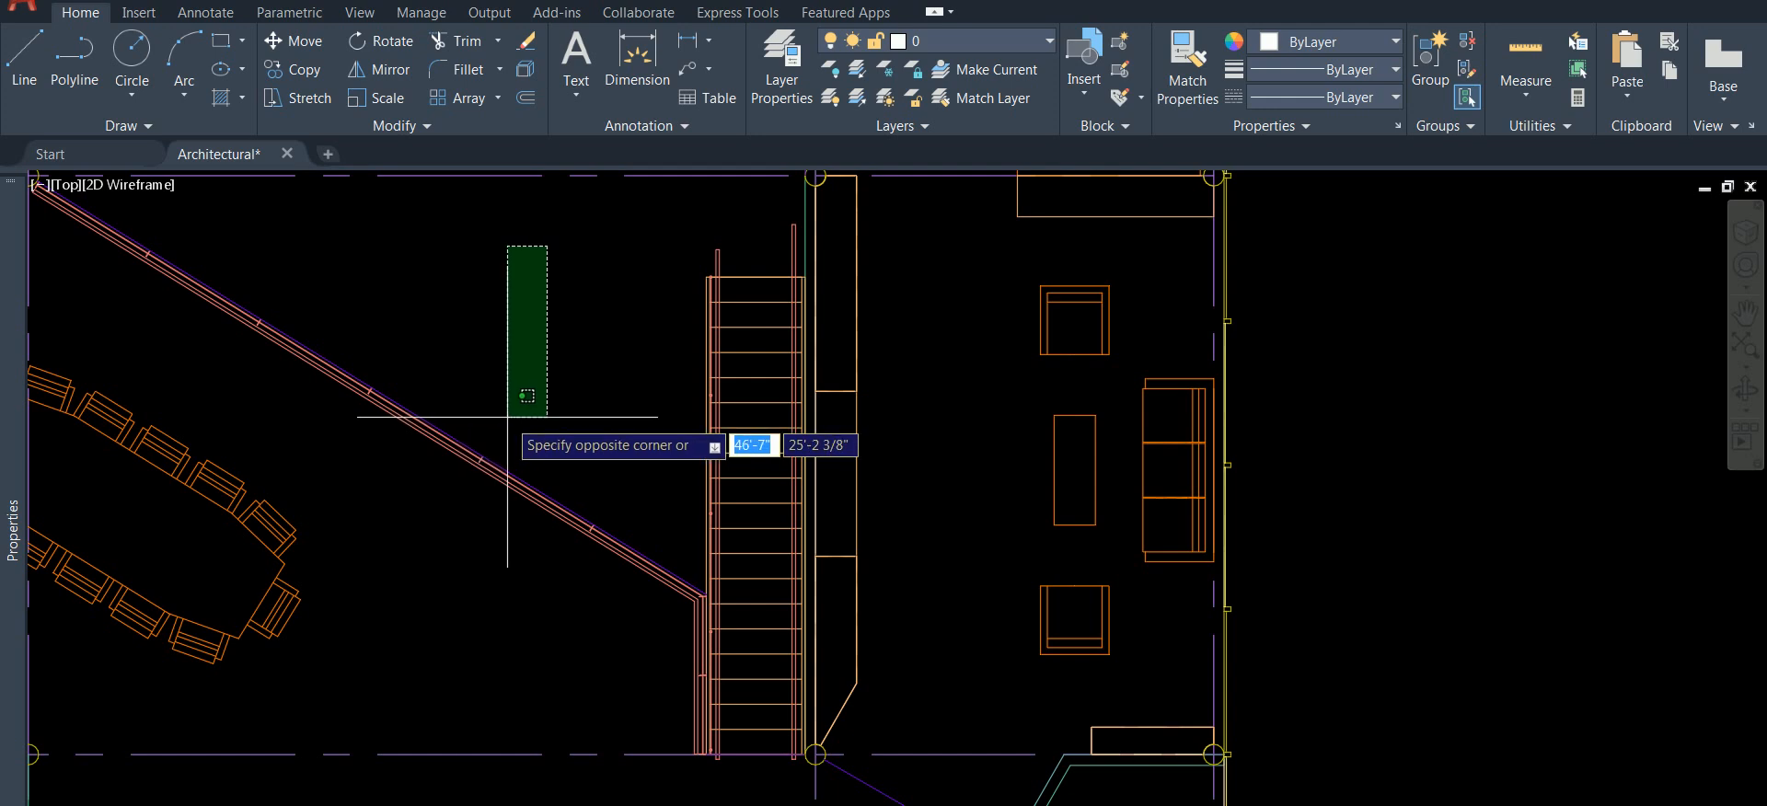
{"action": "left_click", "coordinate": [604, 312]}
- Window-select the staircase's top three treads and the left handrail's end line, pick the top tread's left grip, and clear the selection
{"action": "left_click", "coordinate": [646, 239]}
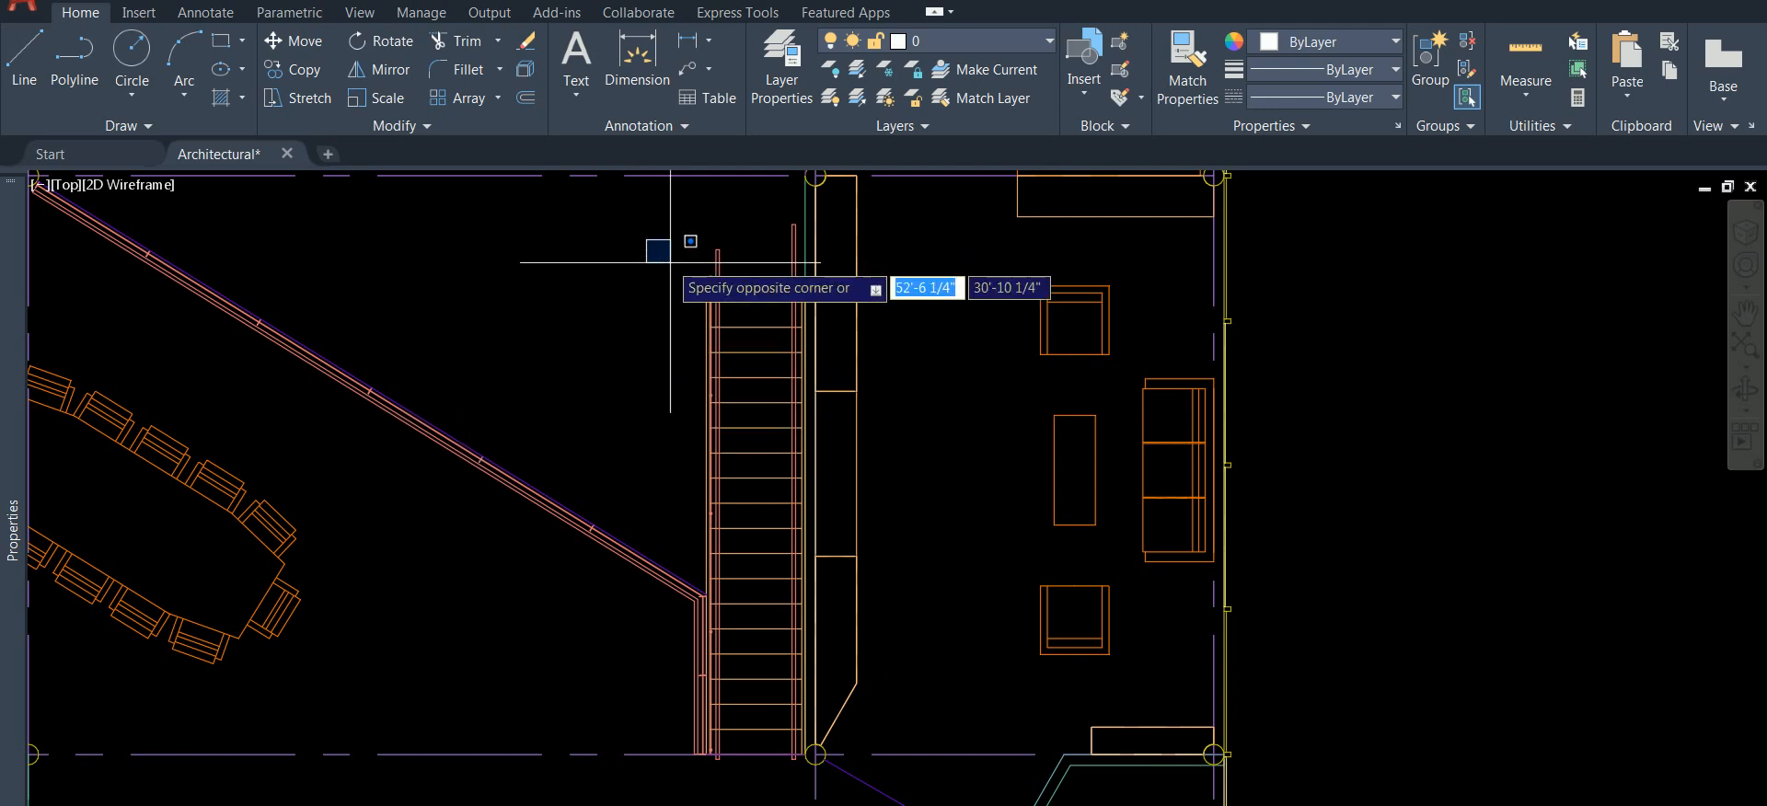
{"action": "left_click", "coordinate": [890, 337]}
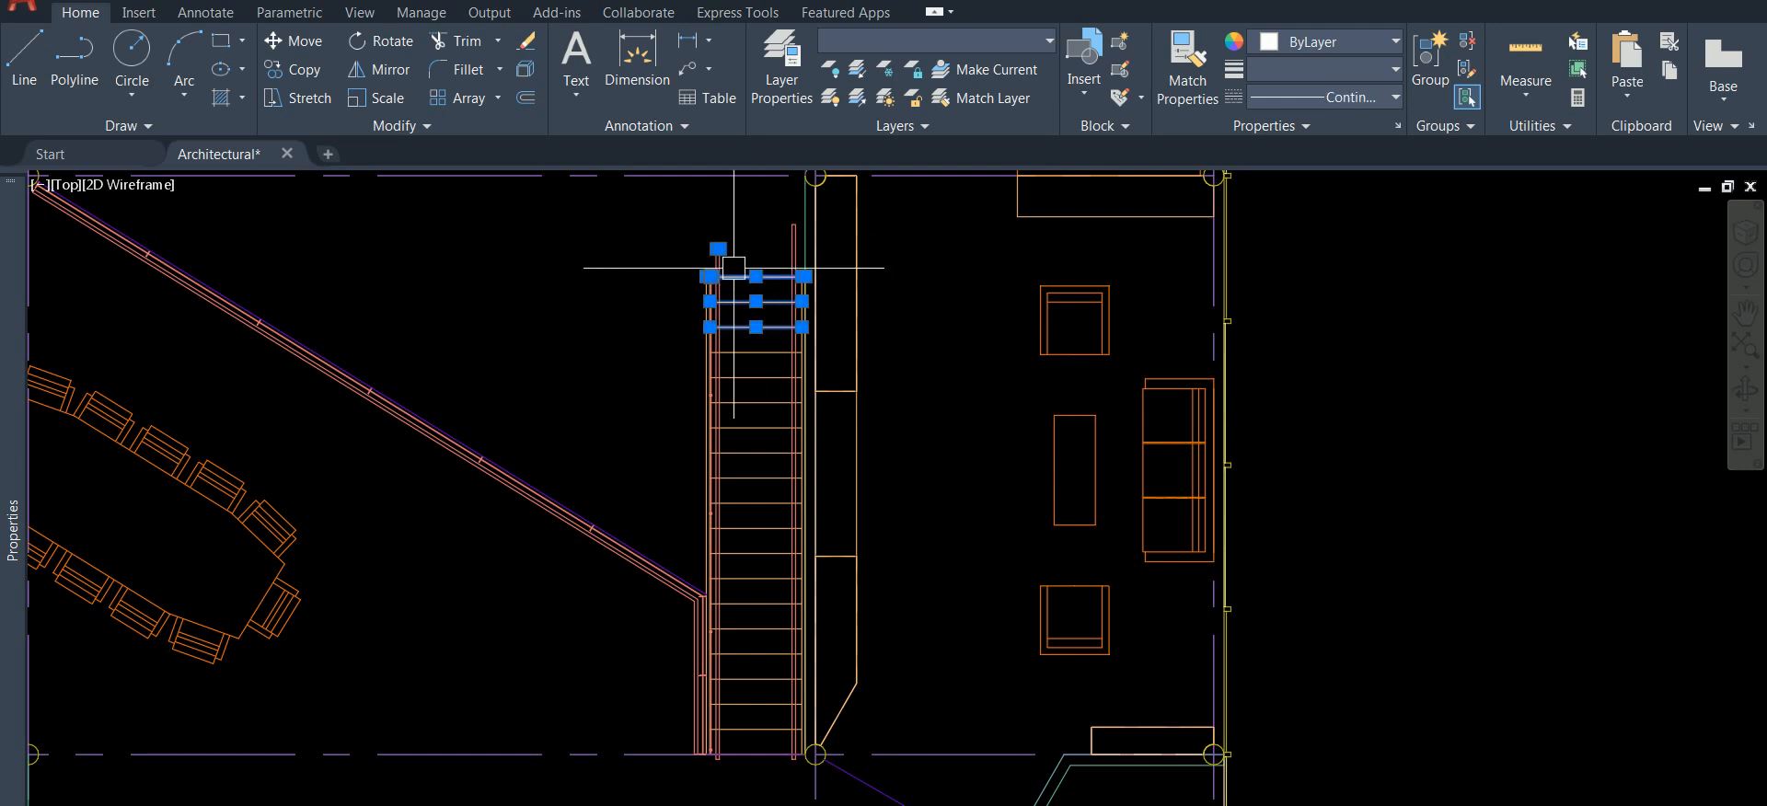
{"action": "mouse_move", "coordinate": [706, 276]}
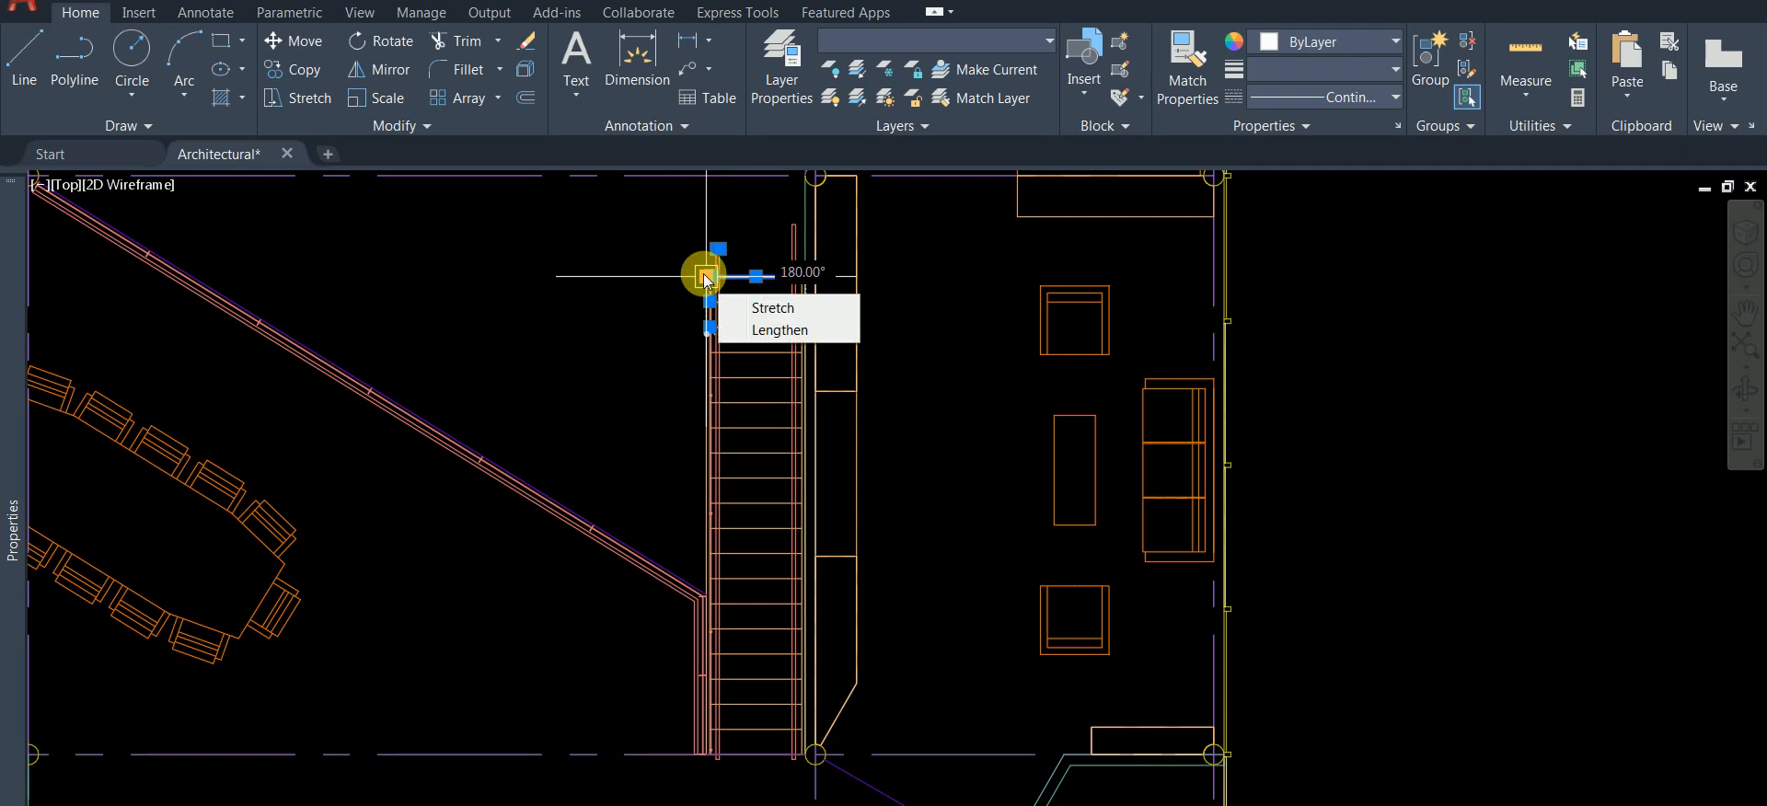
{"action": "left_click", "coordinate": [706, 277]}
{"action": "key", "text": "Escape"}
{"action": "key", "text": "Escape"}
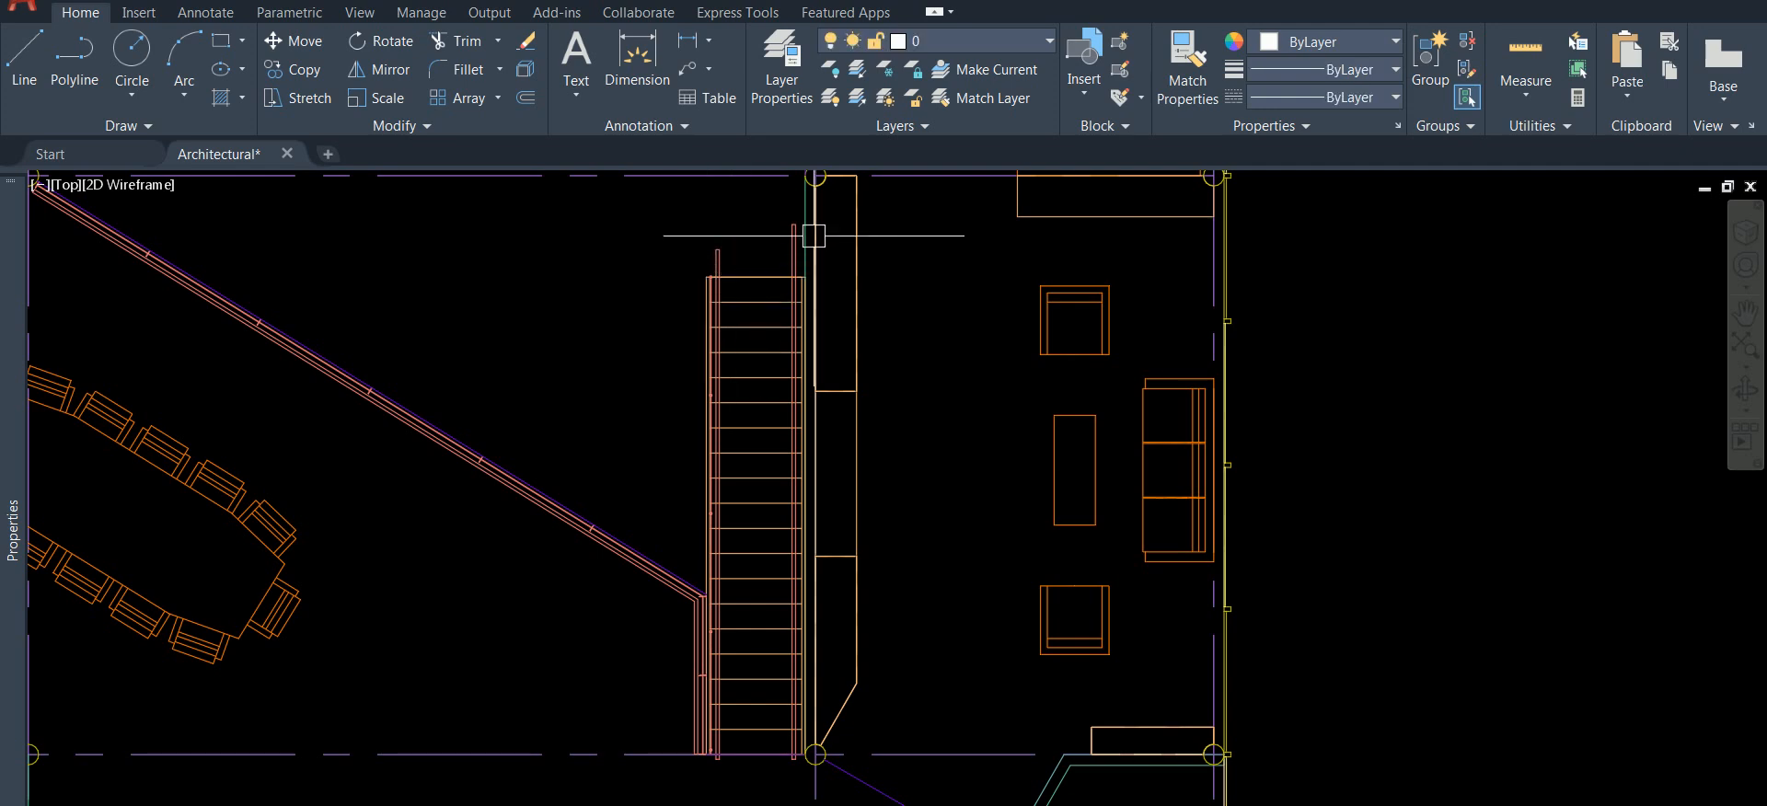
- Select the staircase's top eight treads with a crossing box started between the handrails, and clear the selection
{"action": "left_click", "coordinate": [929, 218]}
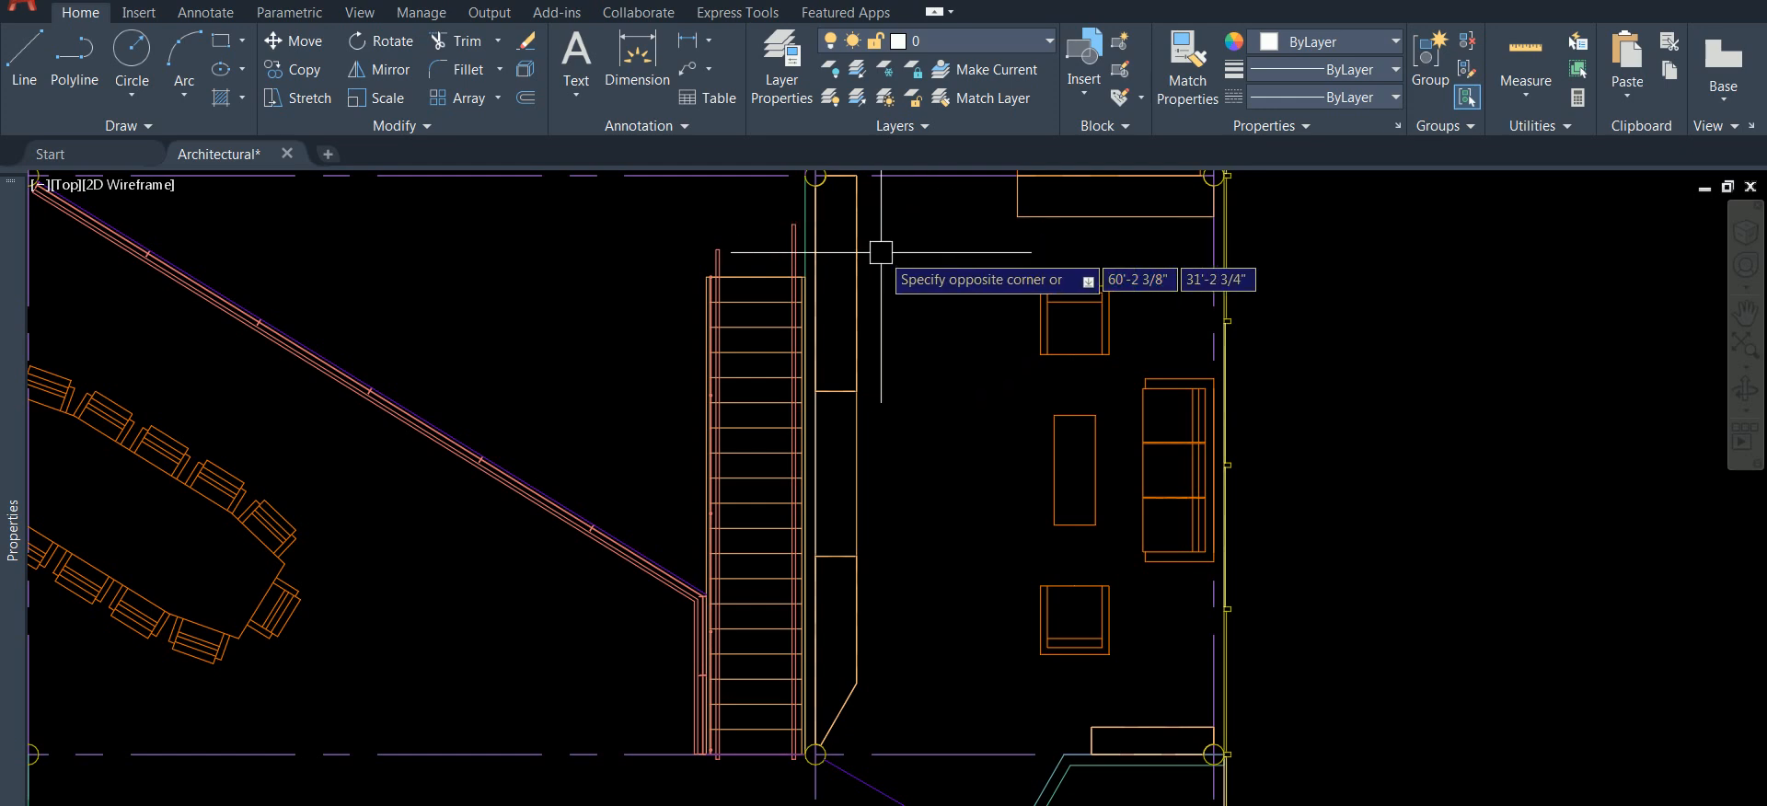
{"action": "key", "text": "Escape"}
{"action": "scroll", "coordinate": [773, 264], "scroll_direction": "up", "scroll_amount": 2}
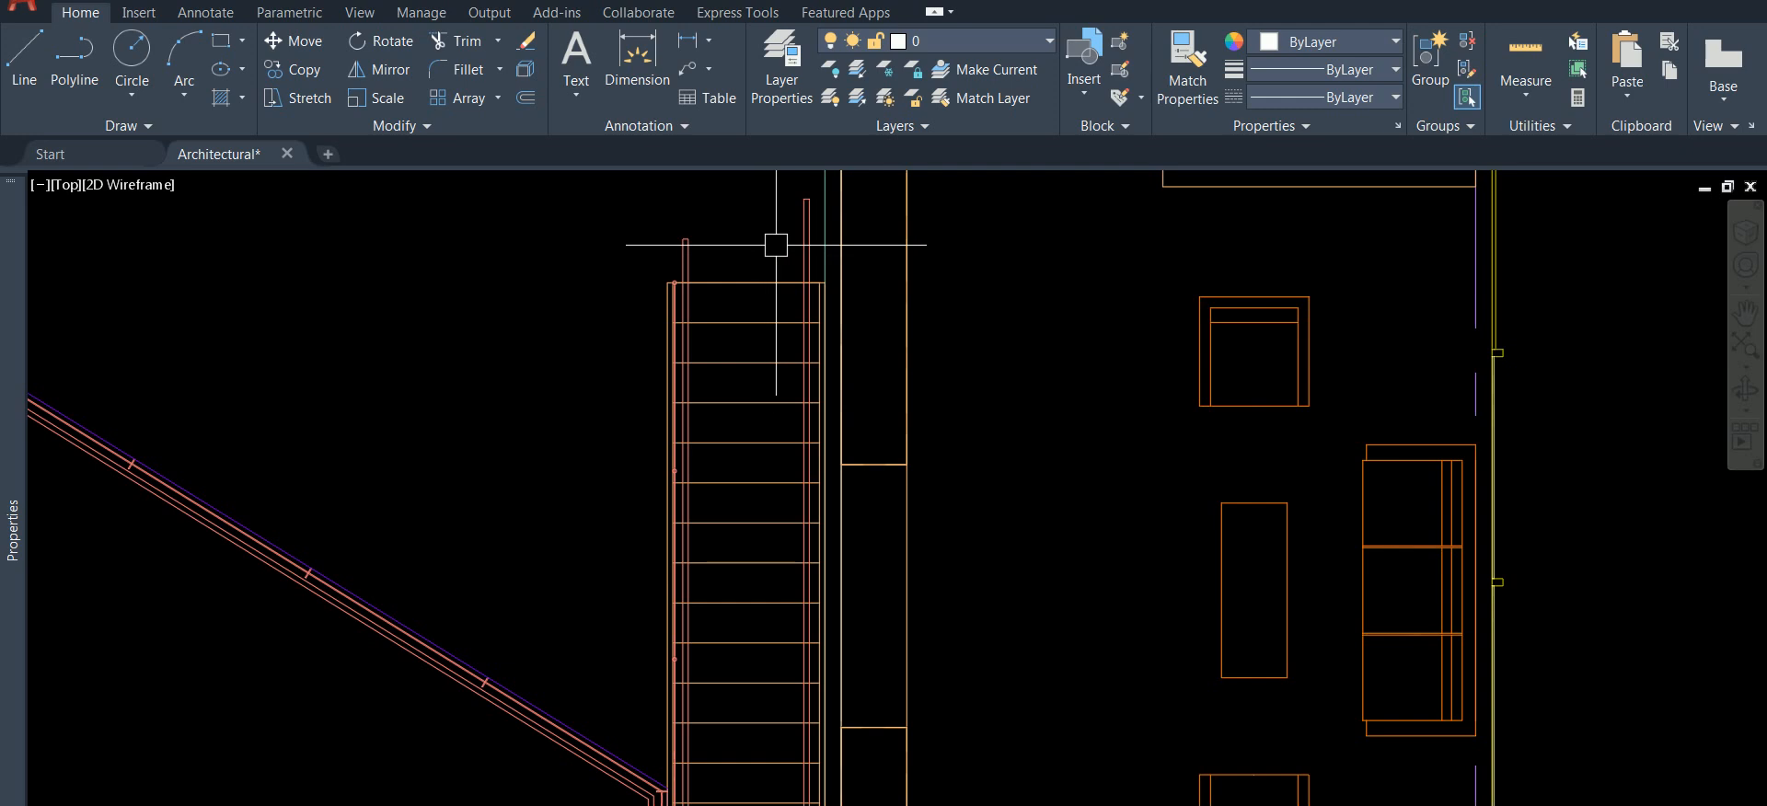
{"action": "left_click", "coordinate": [776, 245]}
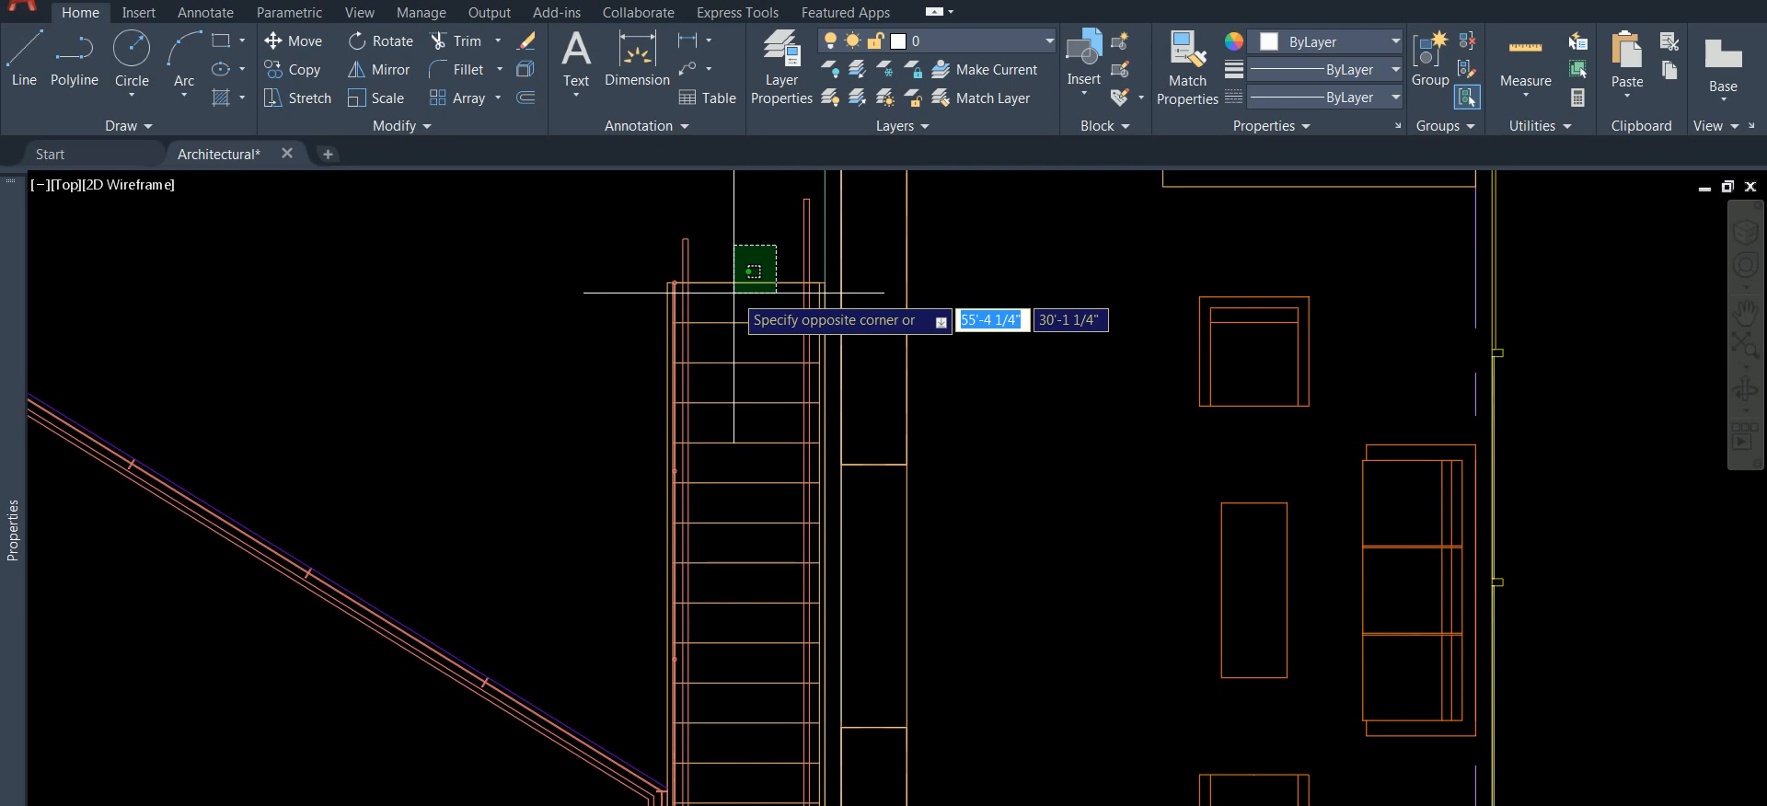
{"action": "scroll", "coordinate": [736, 293], "scroll_direction": "down", "scroll_amount": 2}
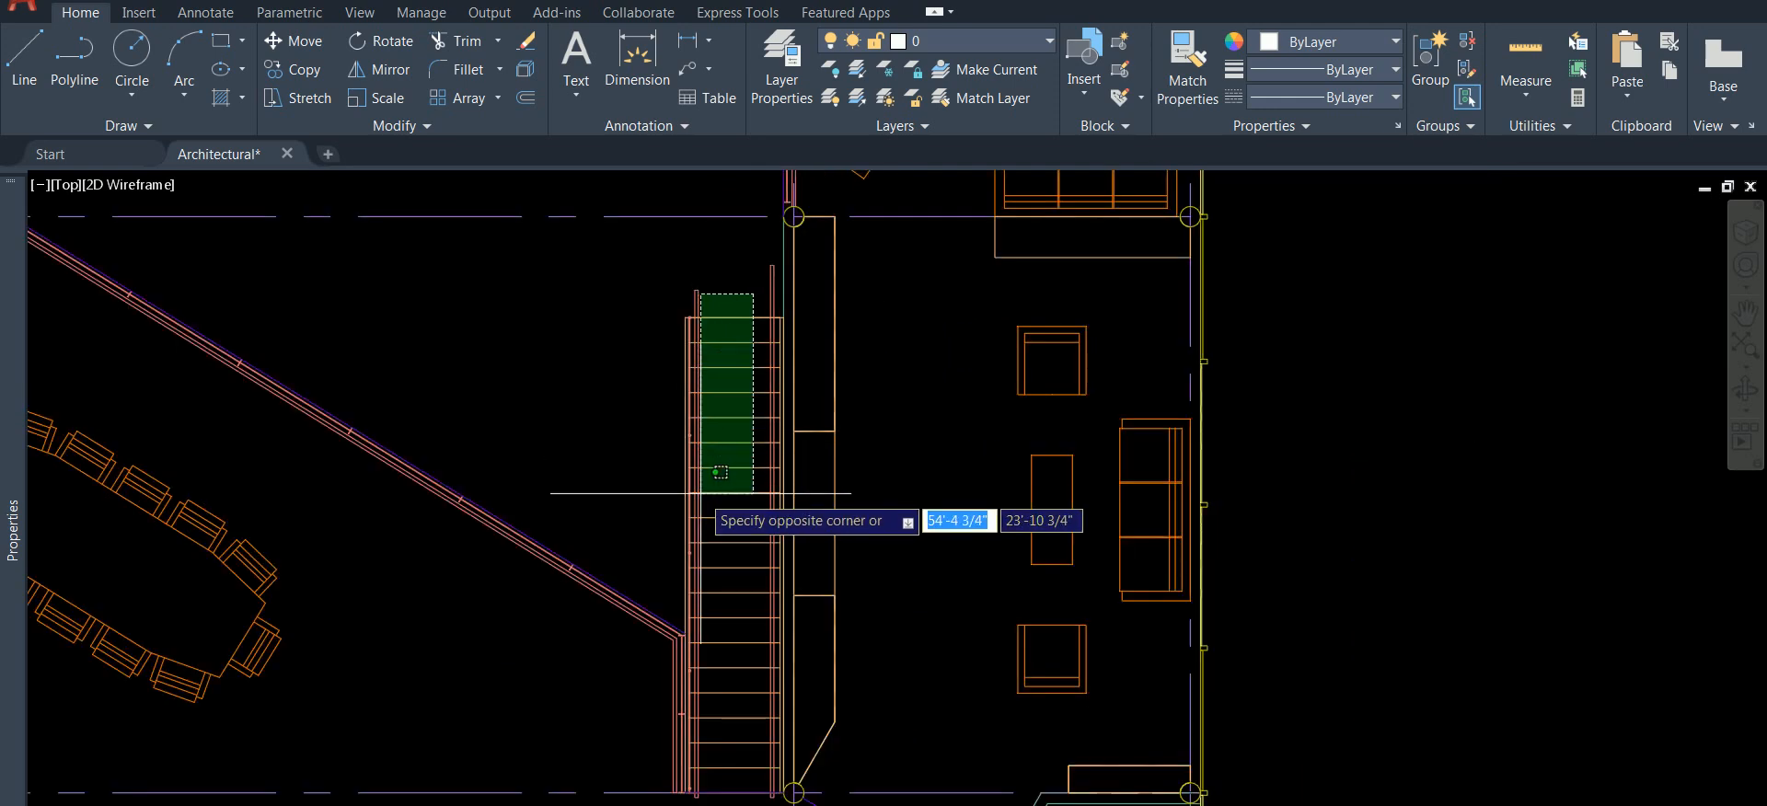
{"action": "left_click", "coordinate": [700, 494]}
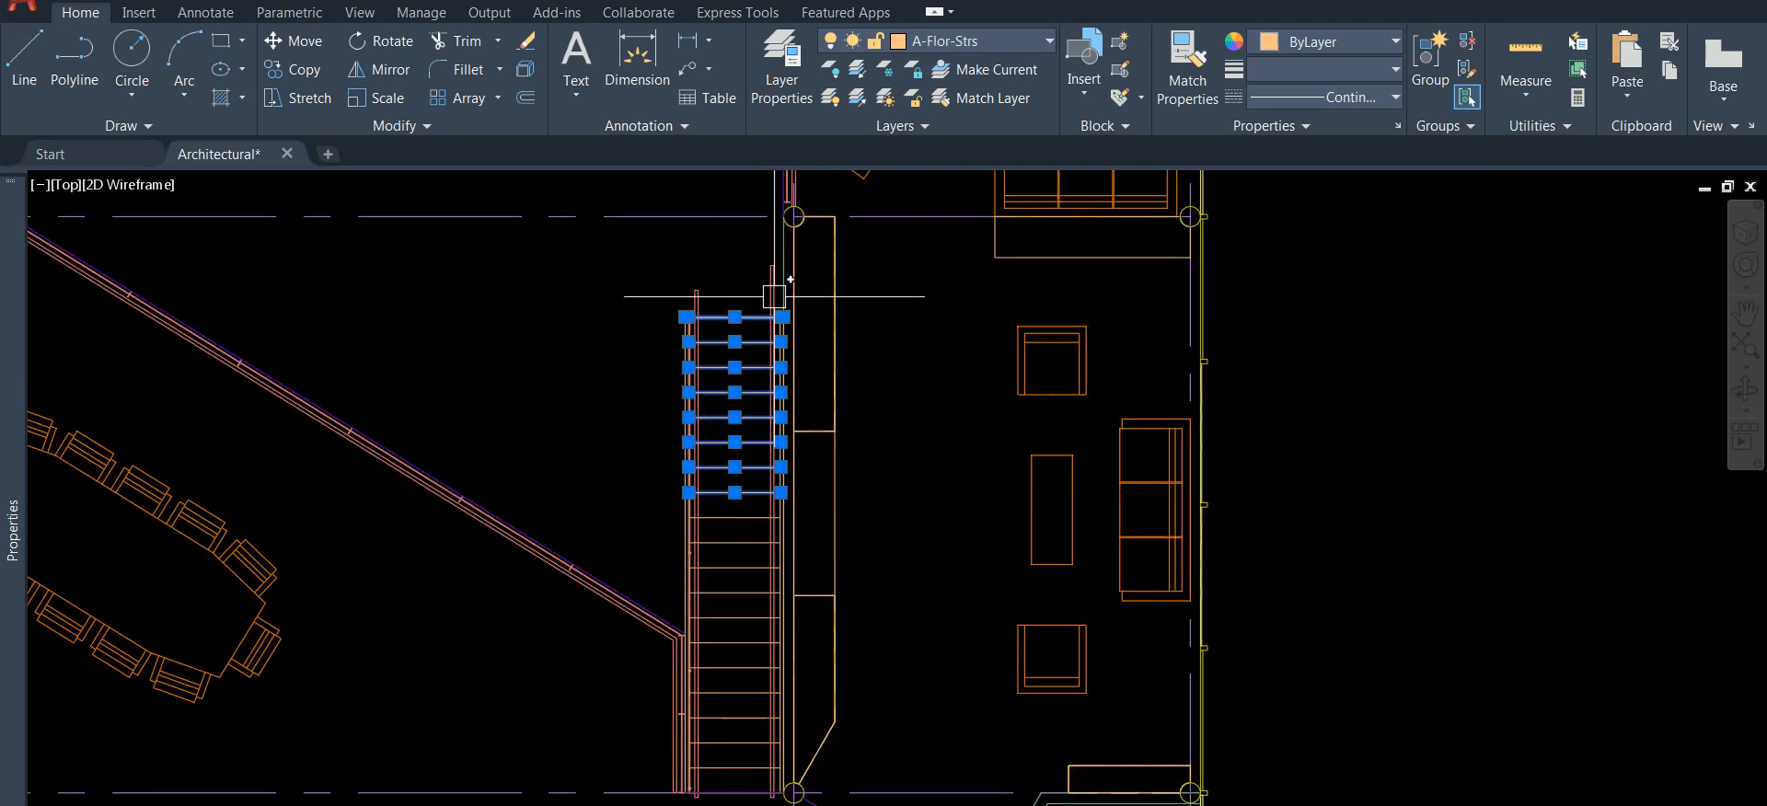
{"action": "key", "text": "Escape"}
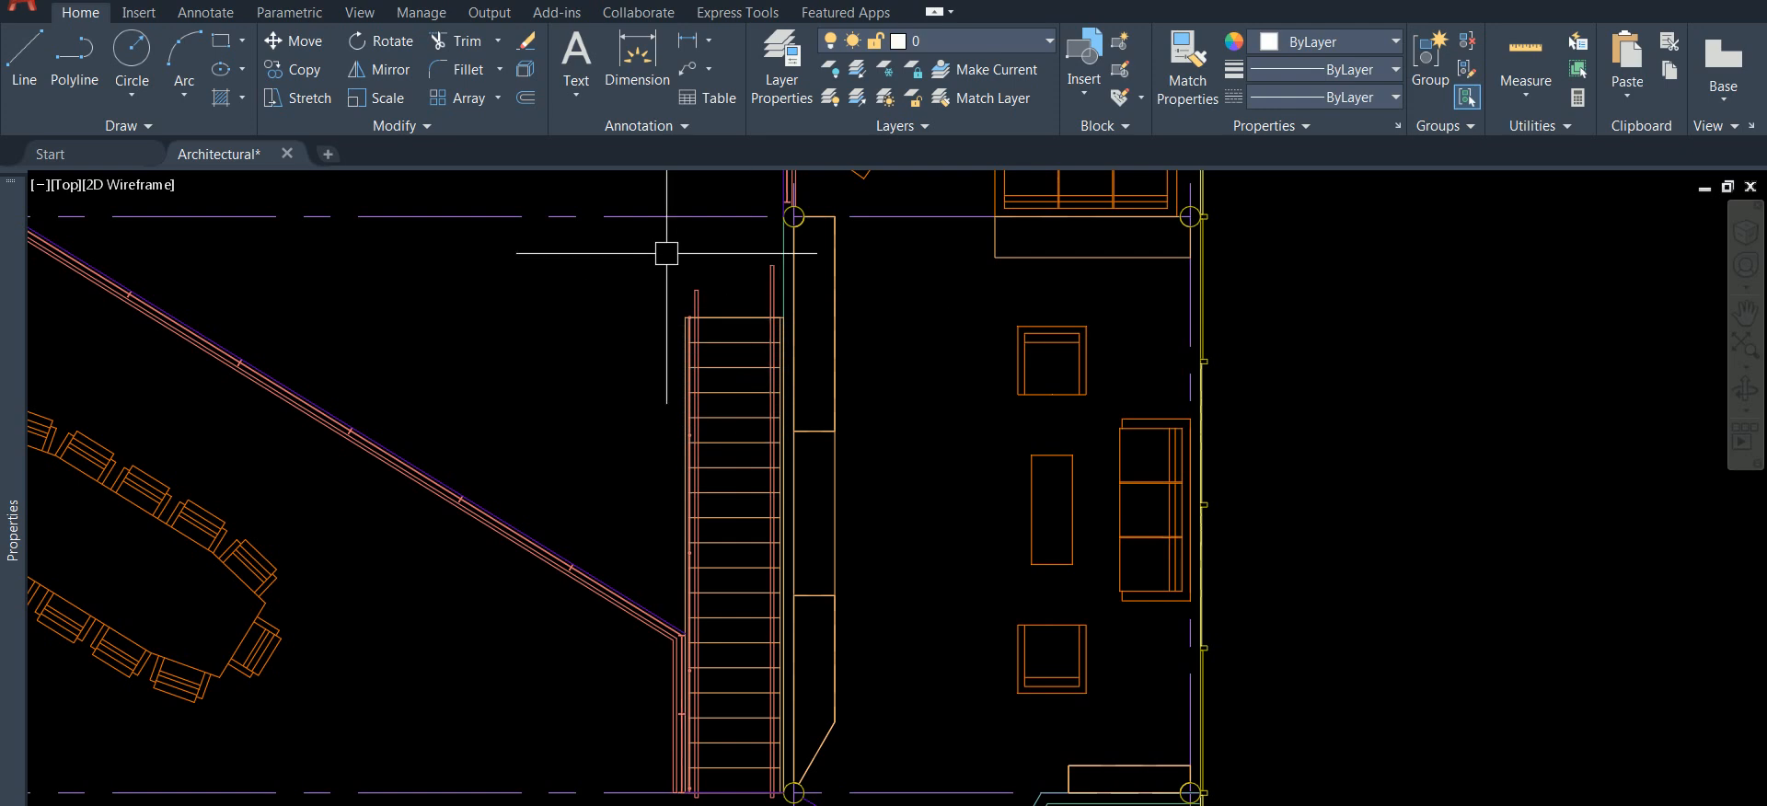
- Select all the staircase treads with a narrow crossing box from the lowest tread to above the top one, and clear the selection
{"action": "scroll", "coordinate": [666, 250], "scroll_direction": "down", "scroll_amount": 4}
{"action": "scroll", "coordinate": [777, 399], "scroll_direction": "up", "scroll_amount": 3}
{"action": "scroll", "coordinate": [781, 399], "scroll_direction": "down", "scroll_amount": 1}
{"action": "mouse_move", "coordinate": [781, 400]}
{"action": "middle_mouse_down"}
{"action": "mouse_move", "coordinate": [719, 318]}
{"action": "mouse_move", "coordinate": [715, 333]}
{"action": "middle_mouse_up"}
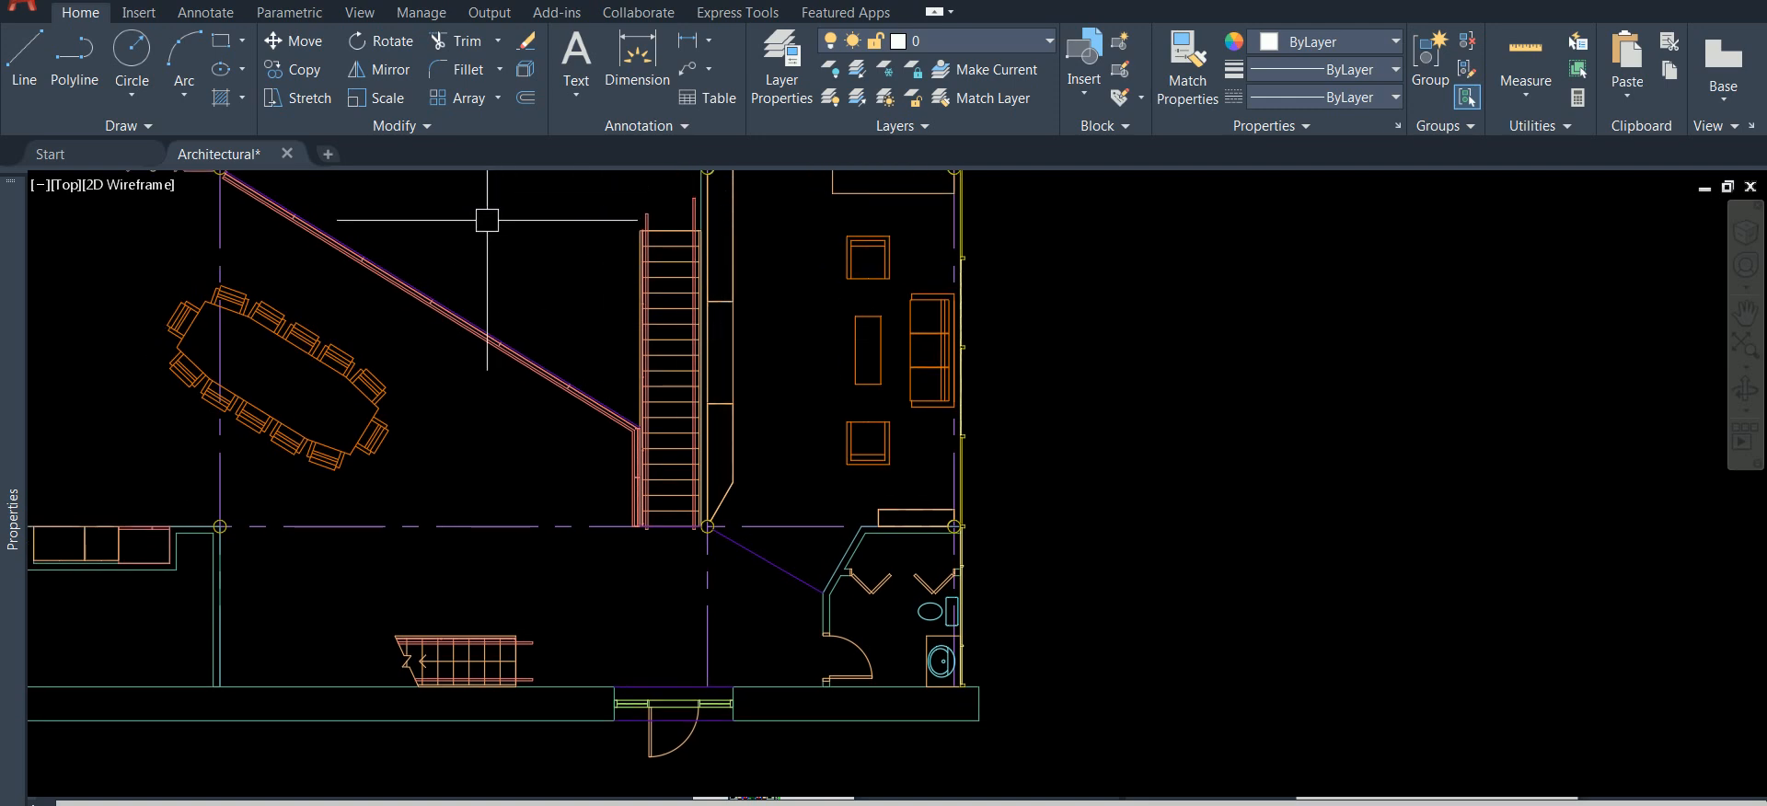
{"action": "scroll", "coordinate": [683, 234], "scroll_direction": "up", "scroll_amount": 2}
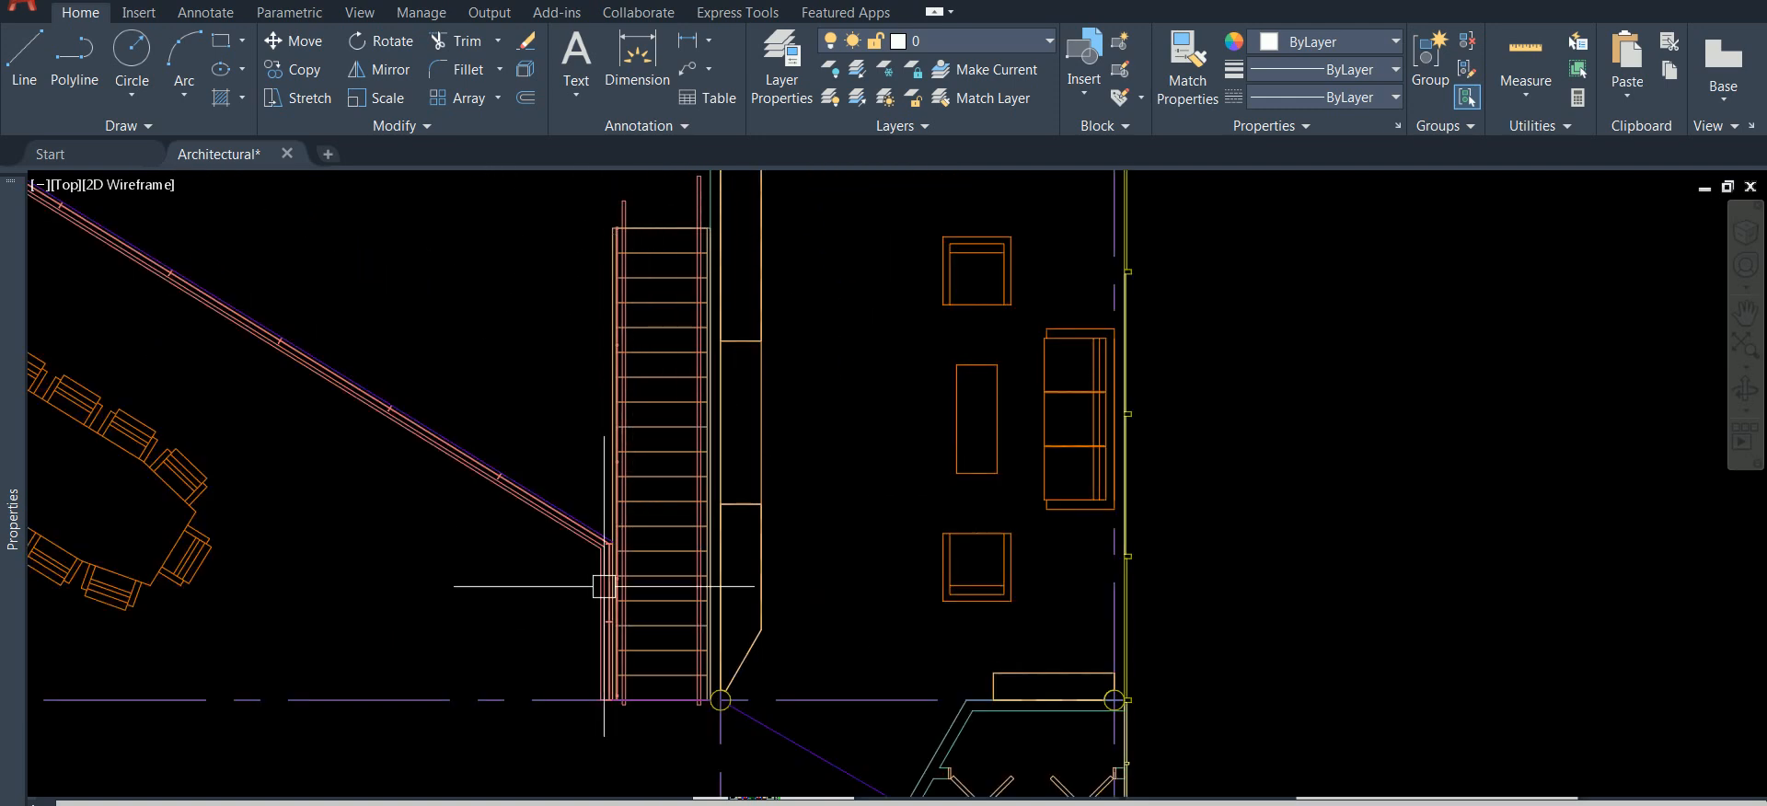
{"action": "scroll", "coordinate": [603, 589], "scroll_direction": "down", "scroll_amount": 2}
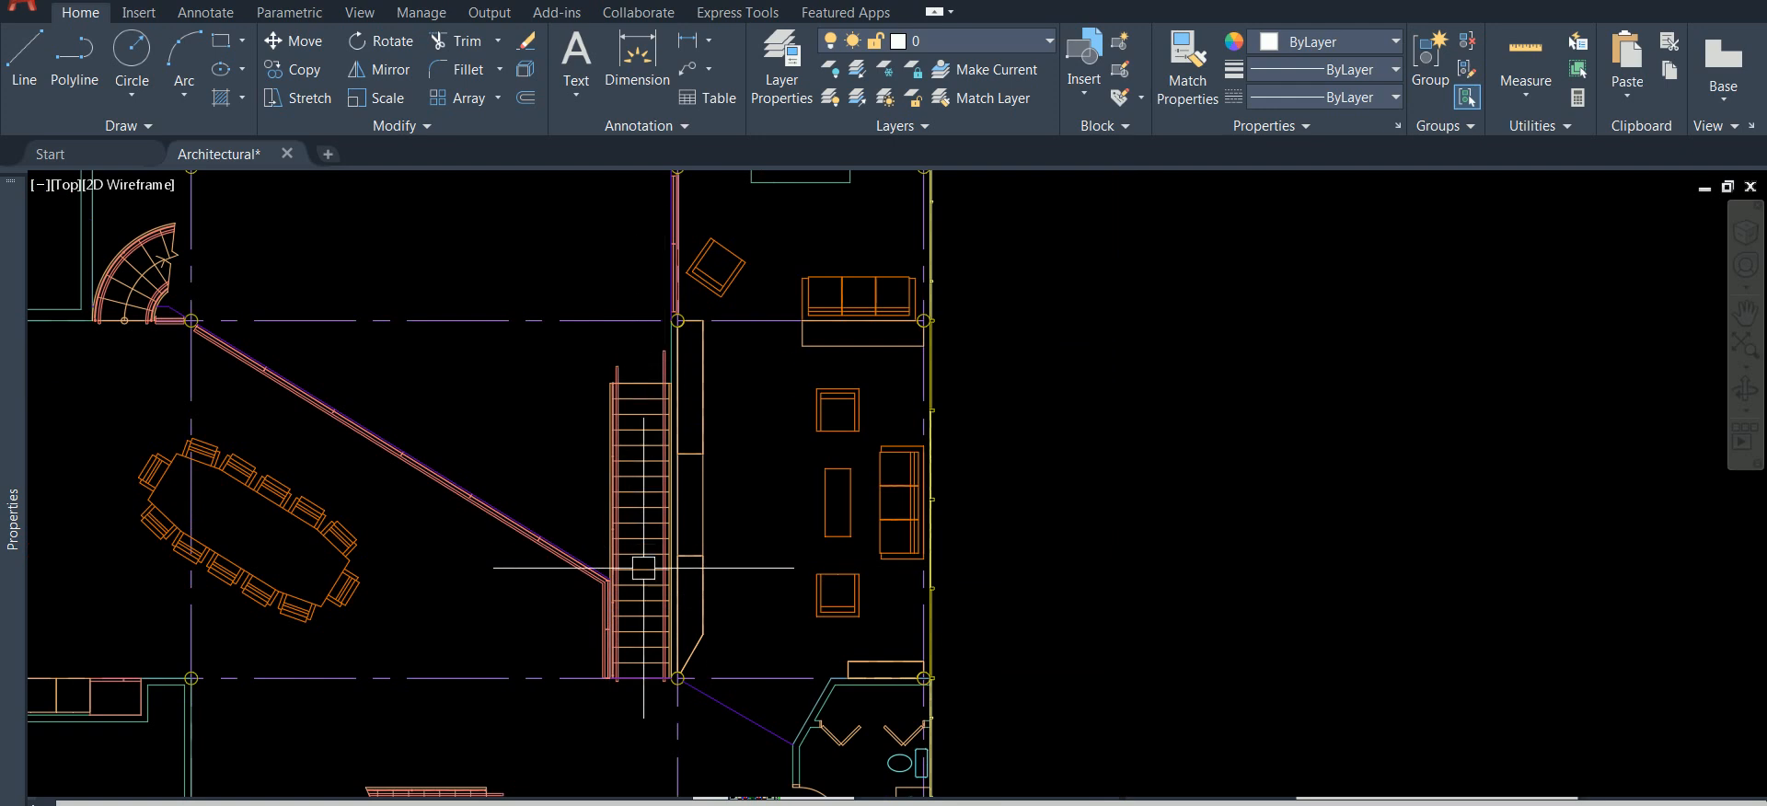
{"action": "scroll", "coordinate": [643, 642], "scroll_direction": "up", "scroll_amount": 8}
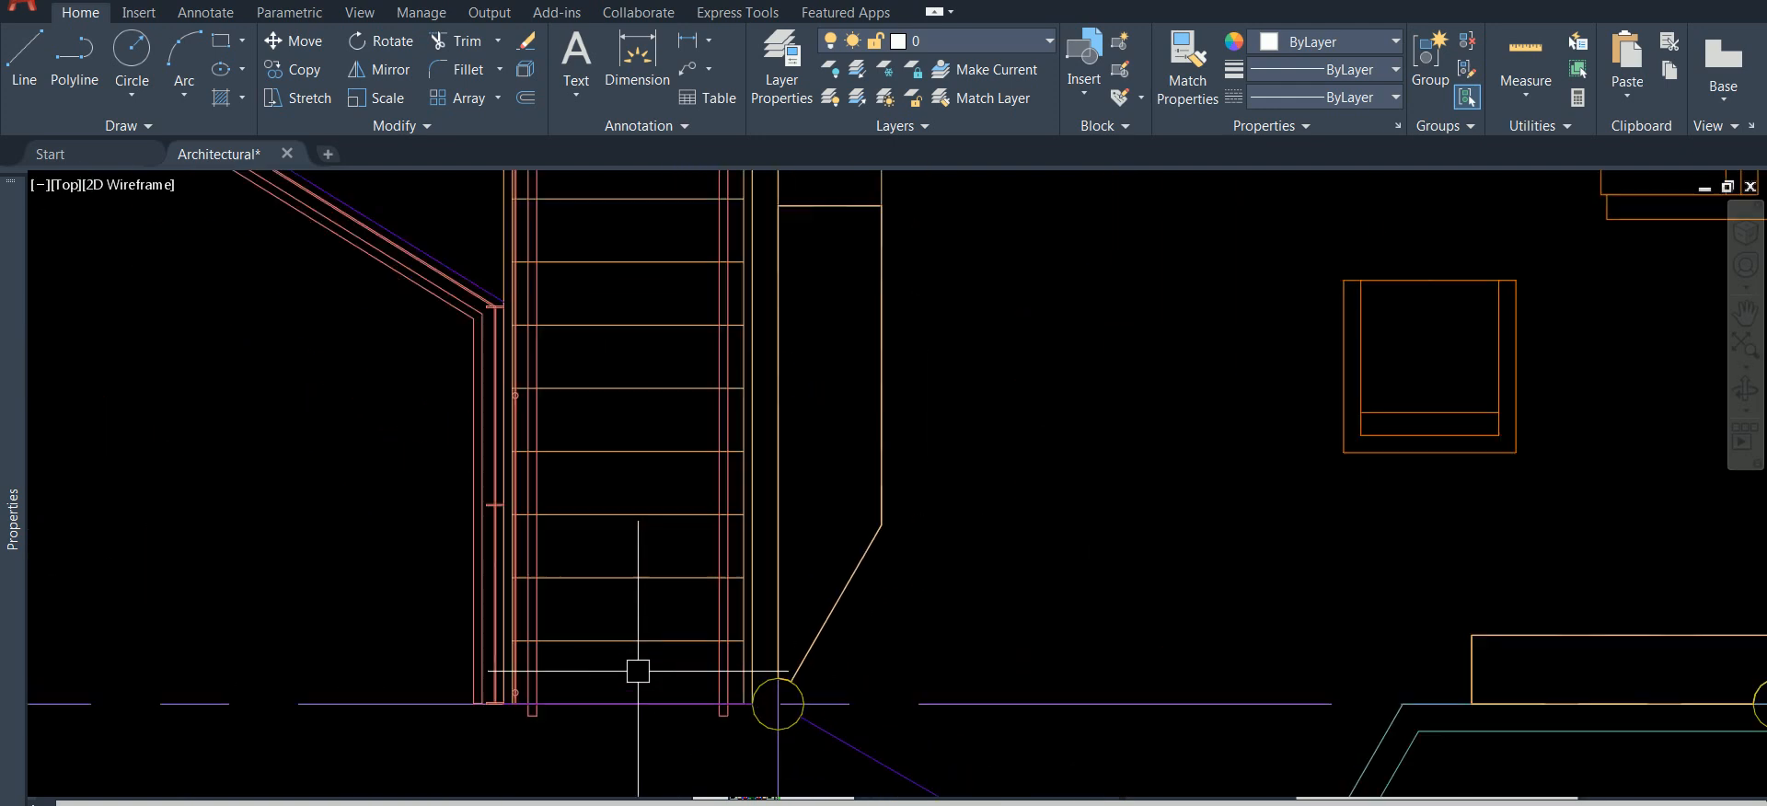
{"action": "left_click", "coordinate": [638, 660]}
{"action": "scroll", "coordinate": [638, 660], "scroll_direction": "down", "scroll_amount": 4}
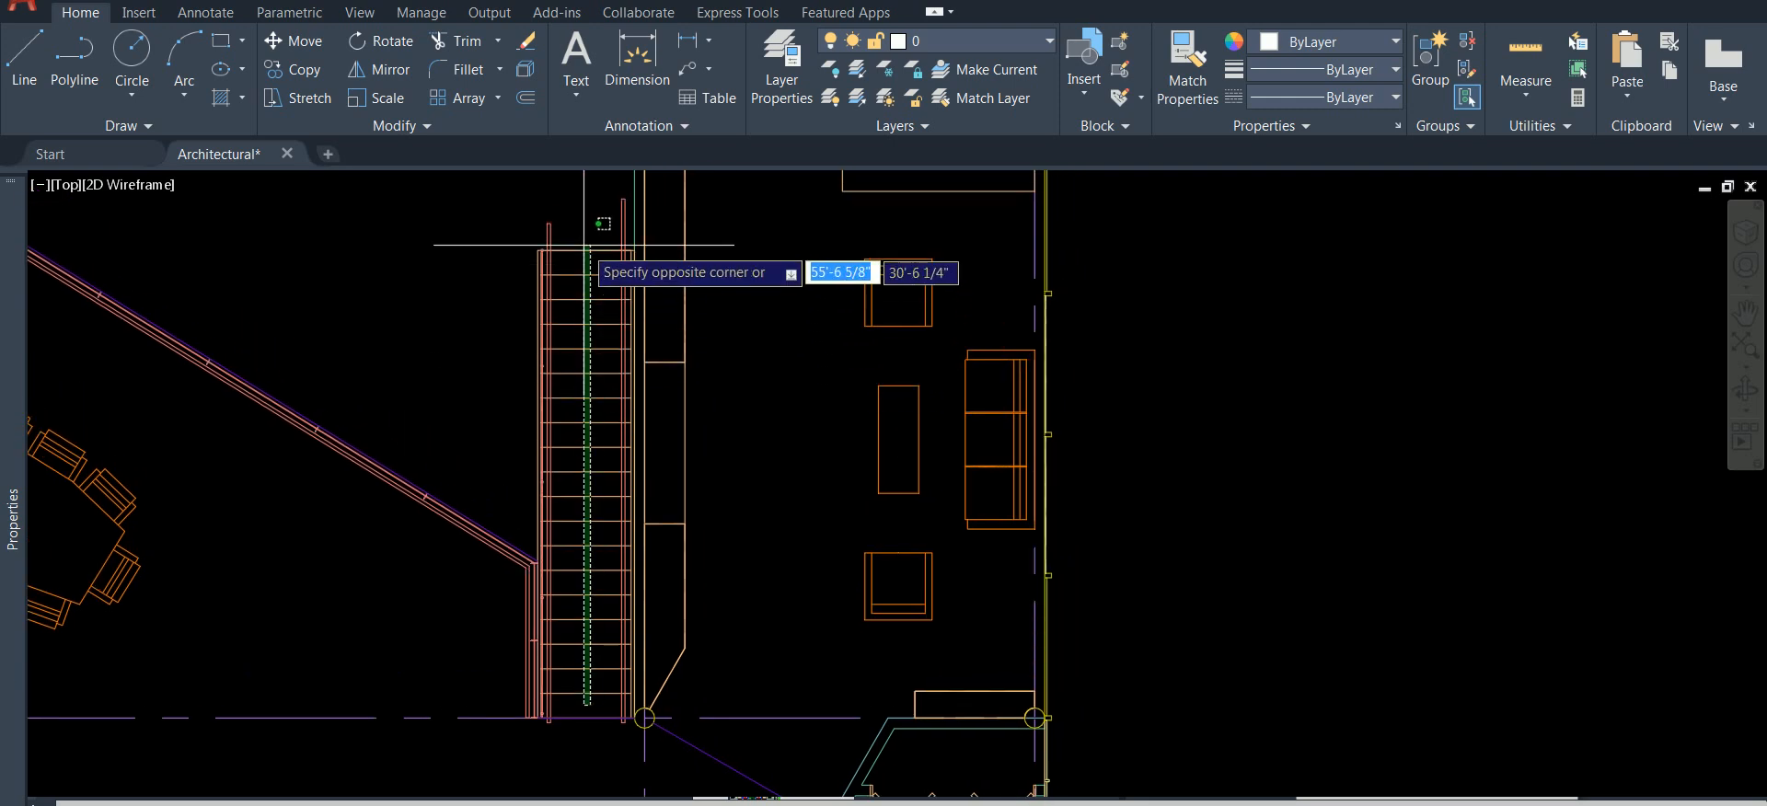
{"action": "left_click", "coordinate": [603, 217]}
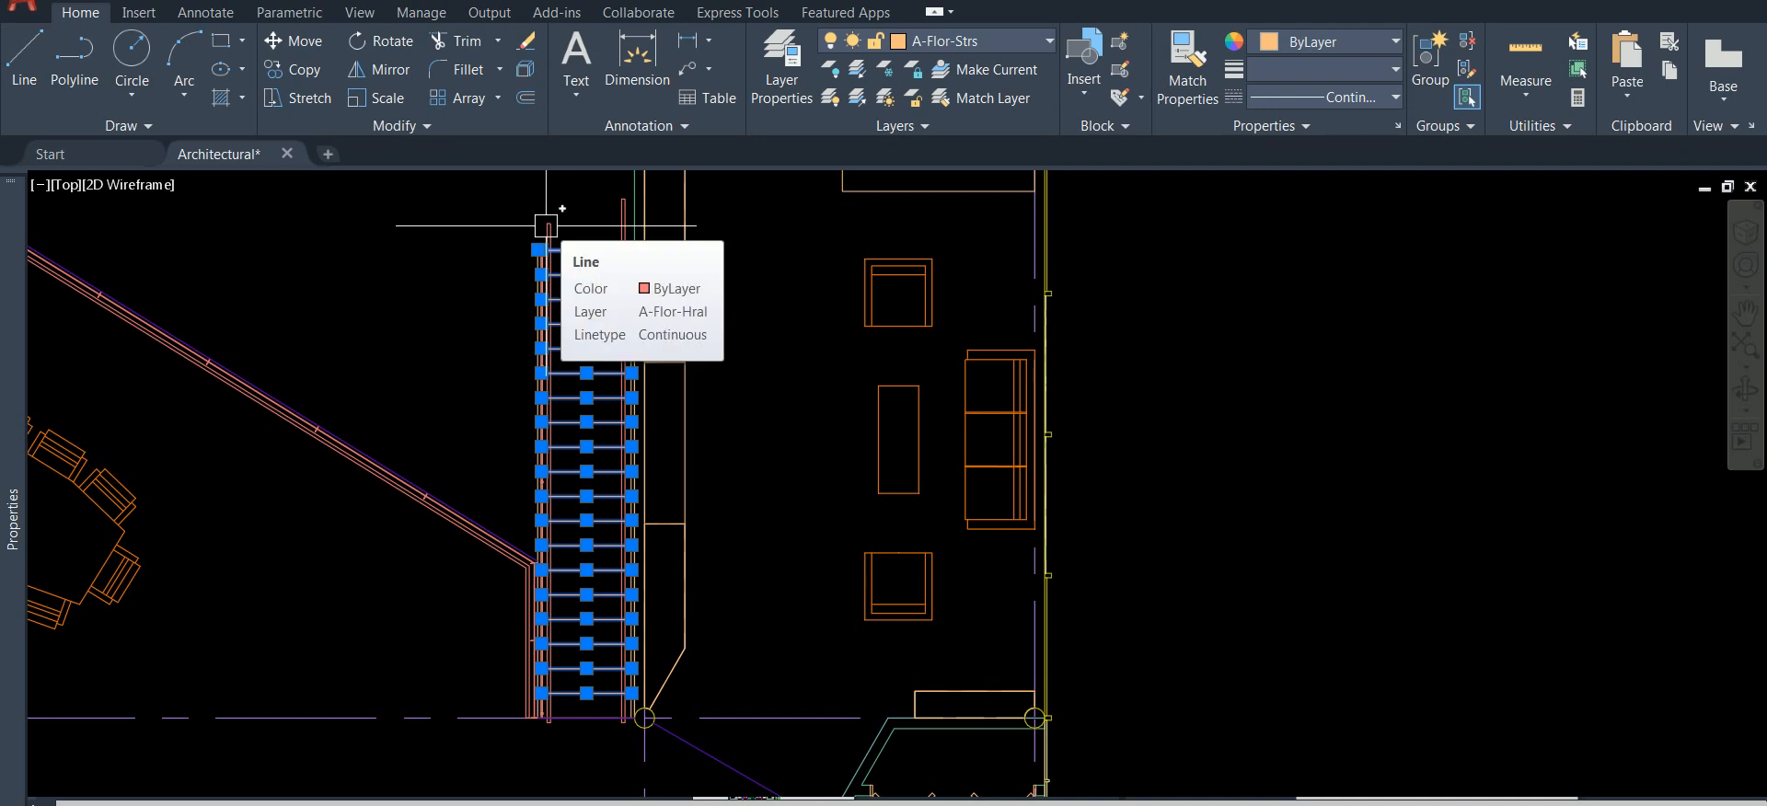
{"action": "key", "text": "Escape"}
- Start the Copy command and select all the staircase treads with a fence line (F) running down through them
{"action": "scroll", "coordinate": [546, 224], "scroll_direction": "down", "scroll_amount": 3}
{"action": "scroll", "coordinate": [545, 225], "scroll_direction": "up", "scroll_amount": 3}
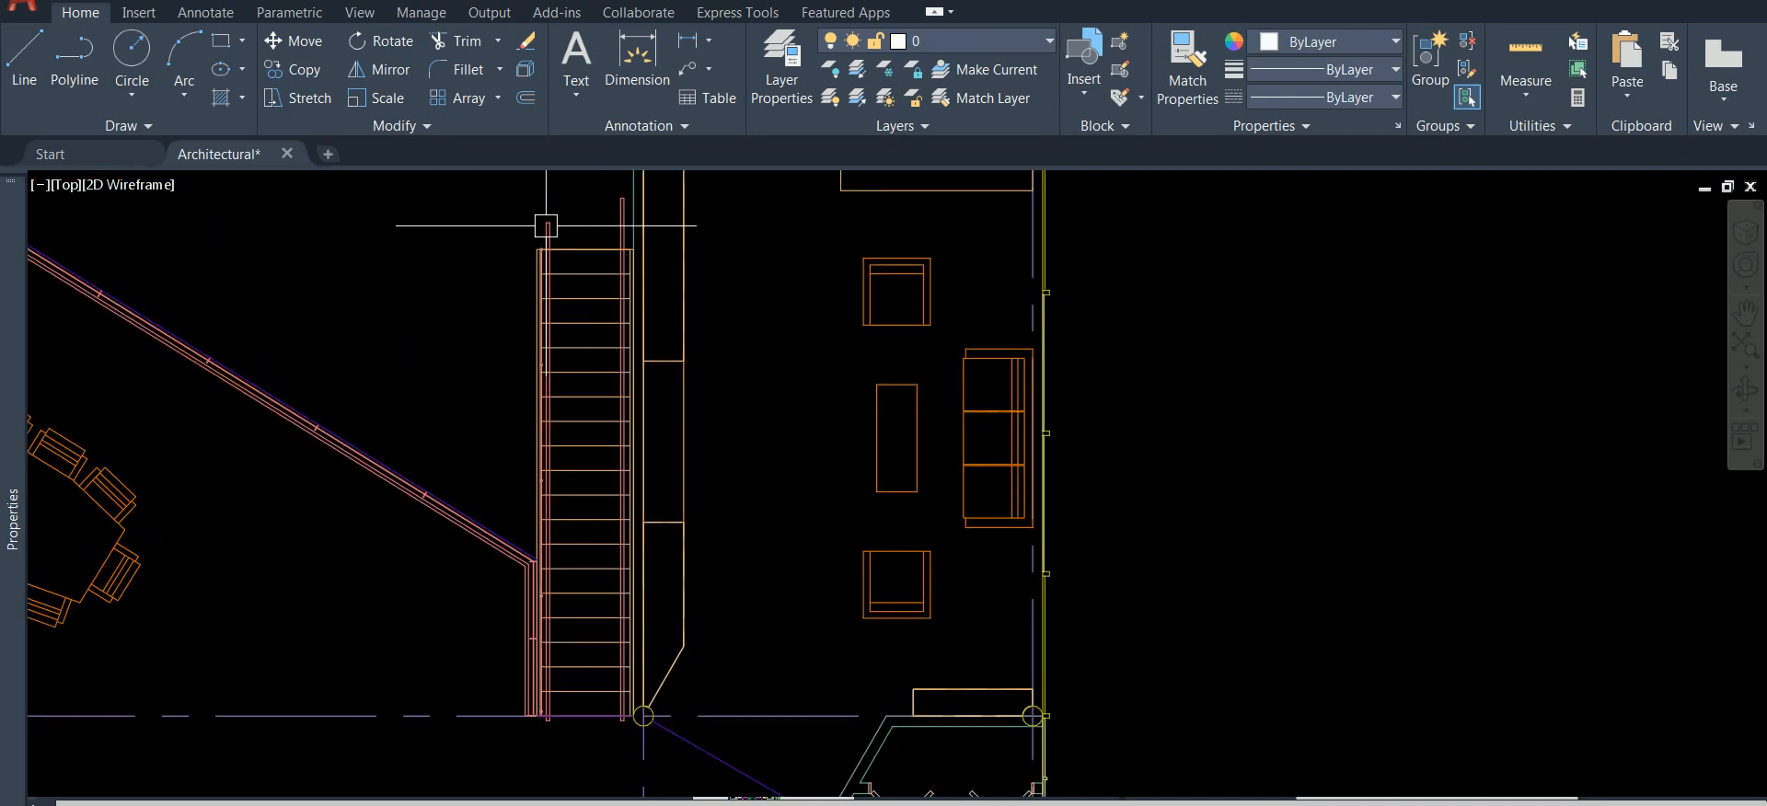
{"action": "scroll", "coordinate": [622, 229], "scroll_direction": "down", "scroll_amount": 3}
{"action": "scroll", "coordinate": [630, 230], "scroll_direction": "up", "scroll_amount": 2}
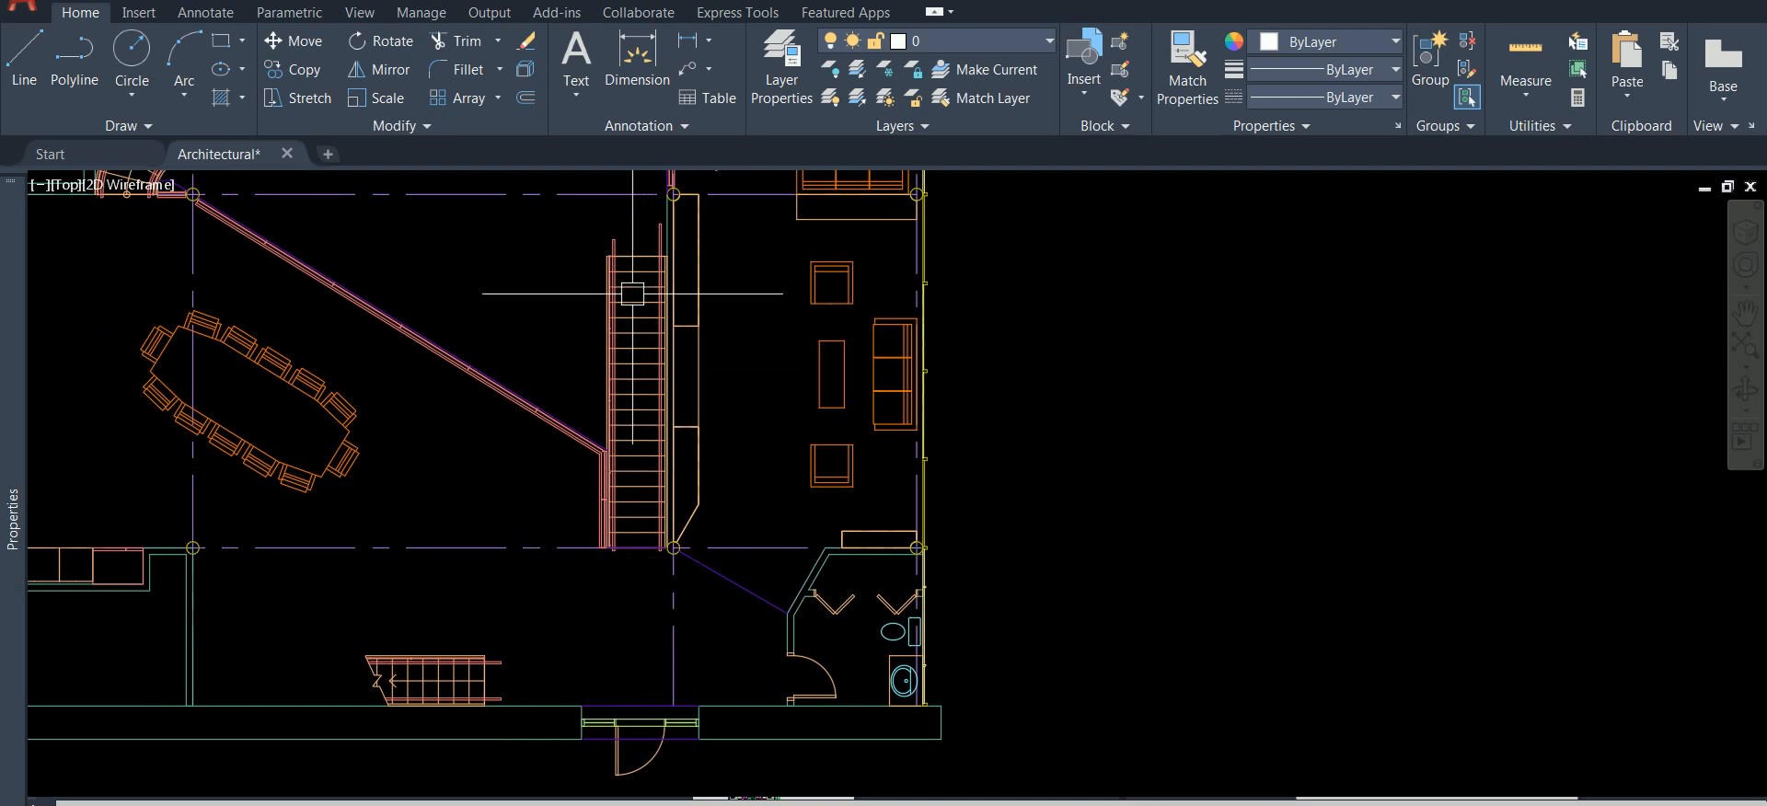
{"action": "scroll", "coordinate": [632, 294], "scroll_direction": "up", "scroll_amount": 2}
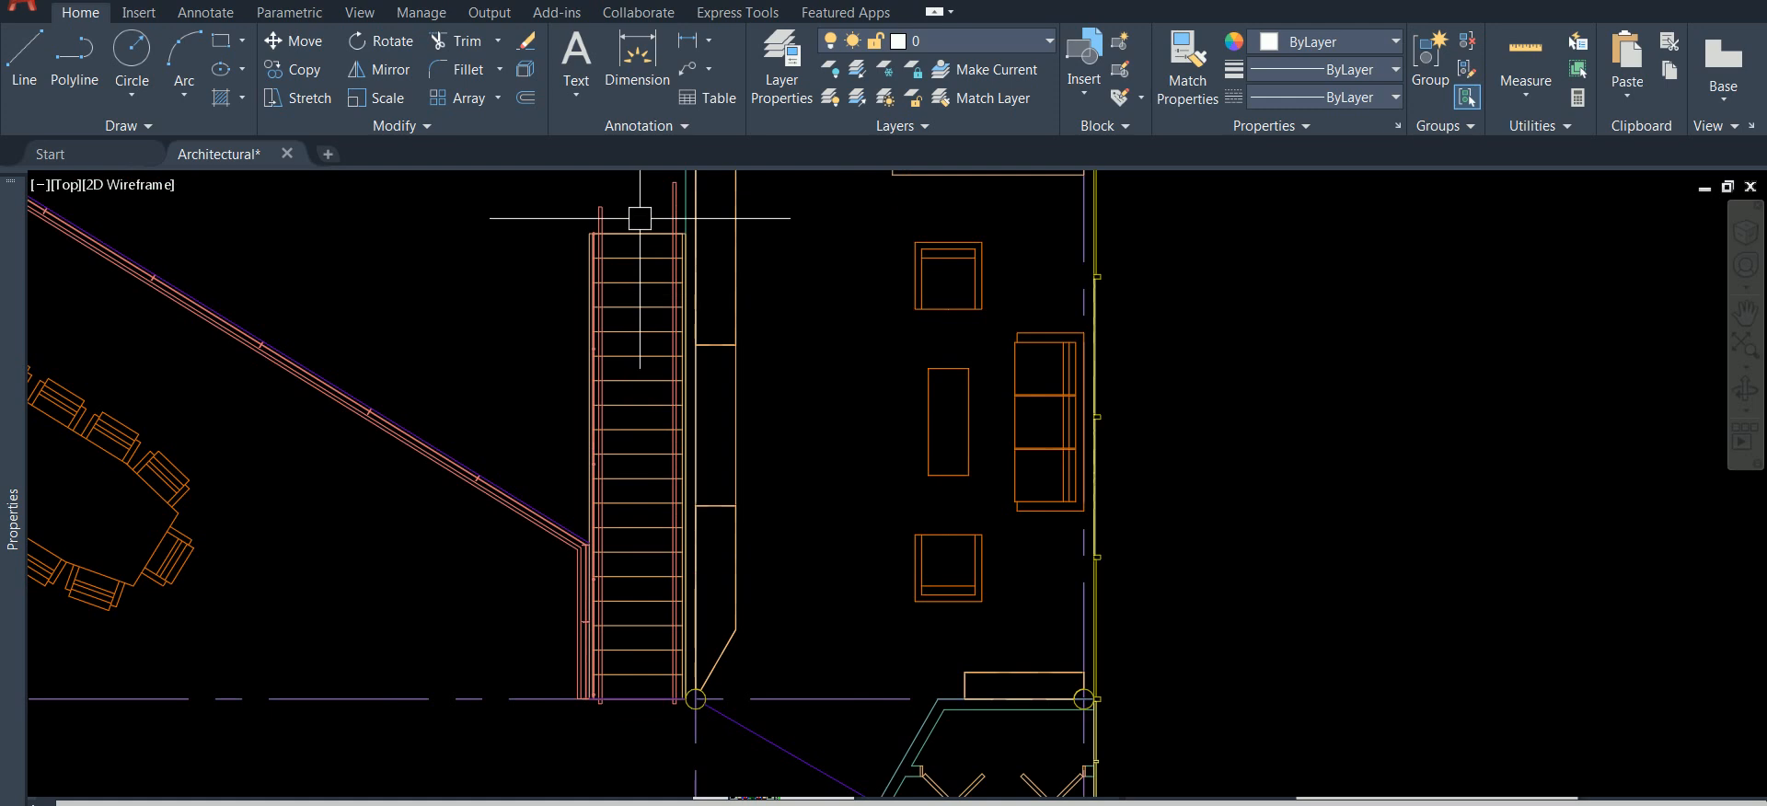
{"action": "left_click", "coordinate": [282, 79]}
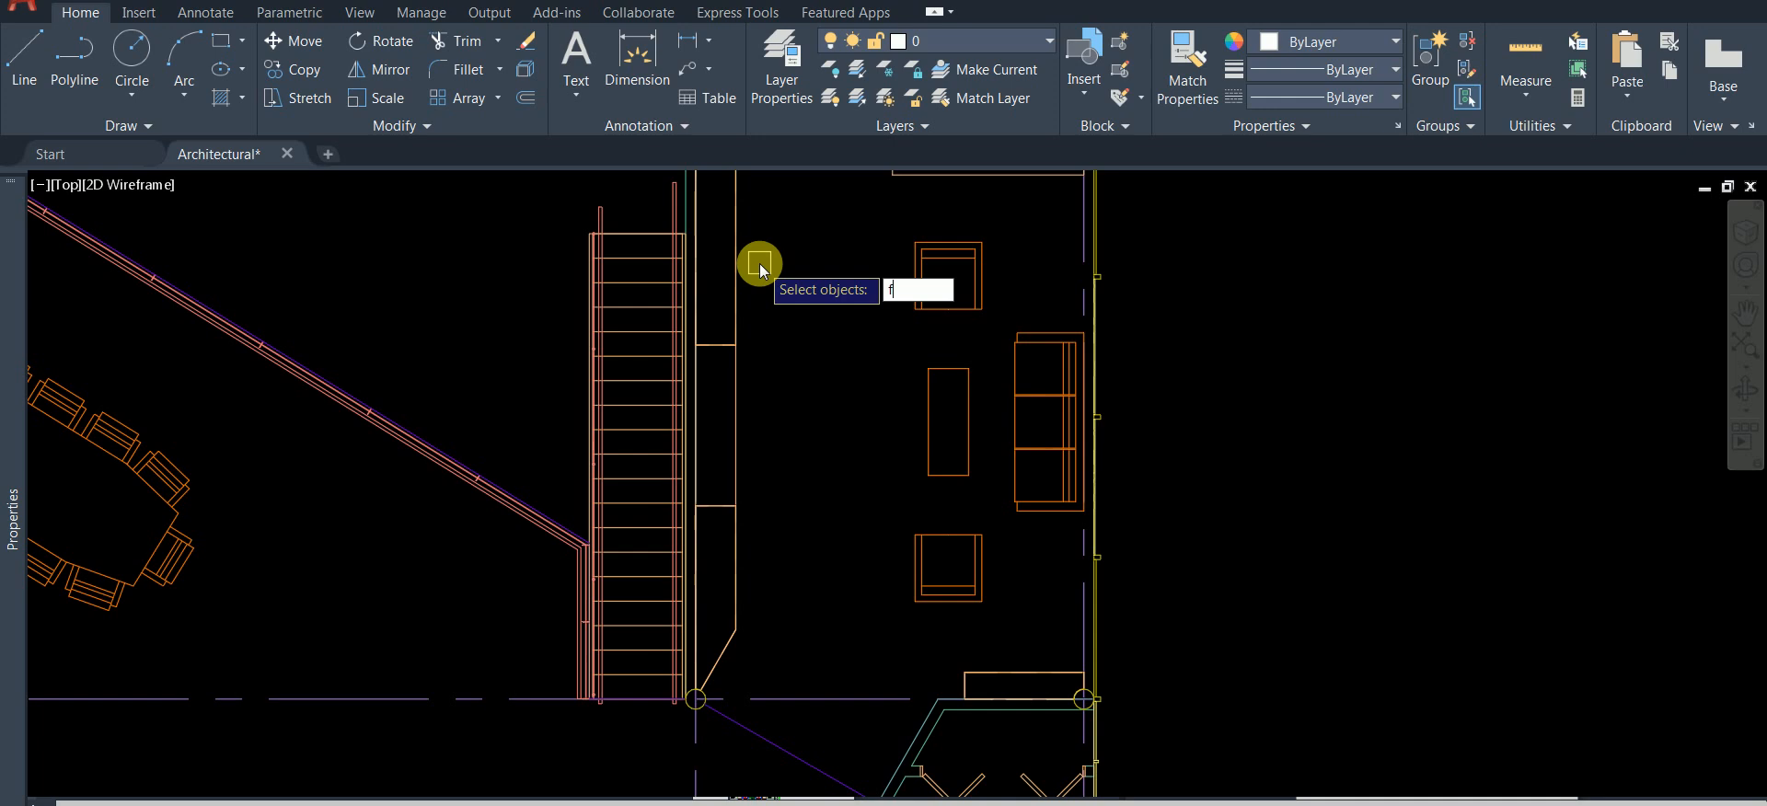
{"action": "key", "text": "Return"}
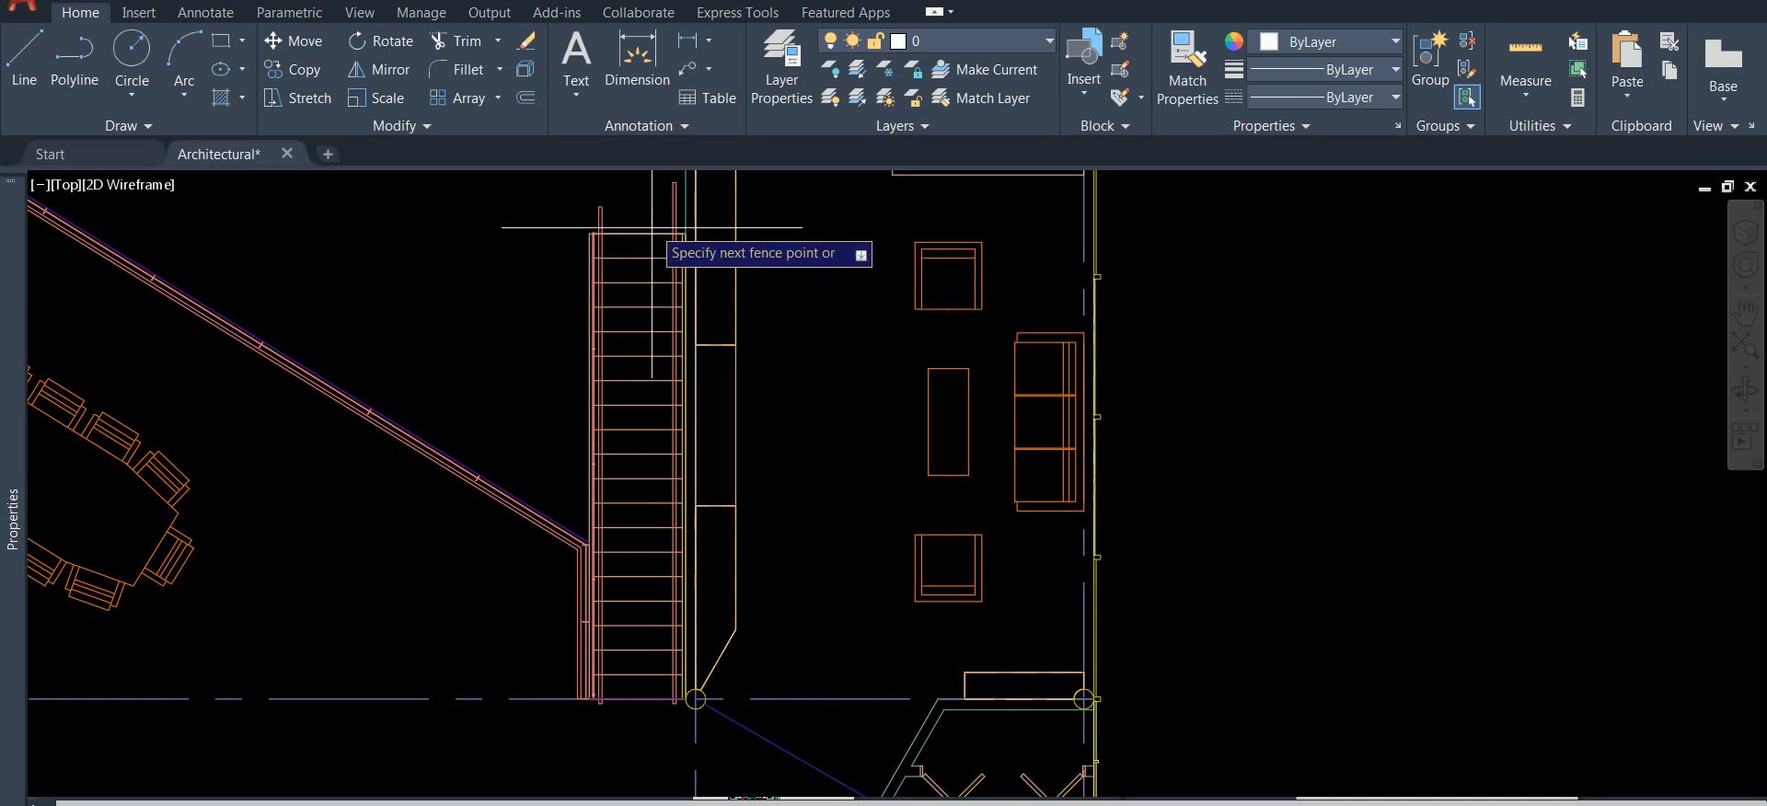
{"action": "left_click_drag", "start_coordinate": [651, 210], "coordinate": [628, 467]}
{"action": "middle_click_drag", "start_coordinate": [629, 467], "coordinate": [615, 416]}
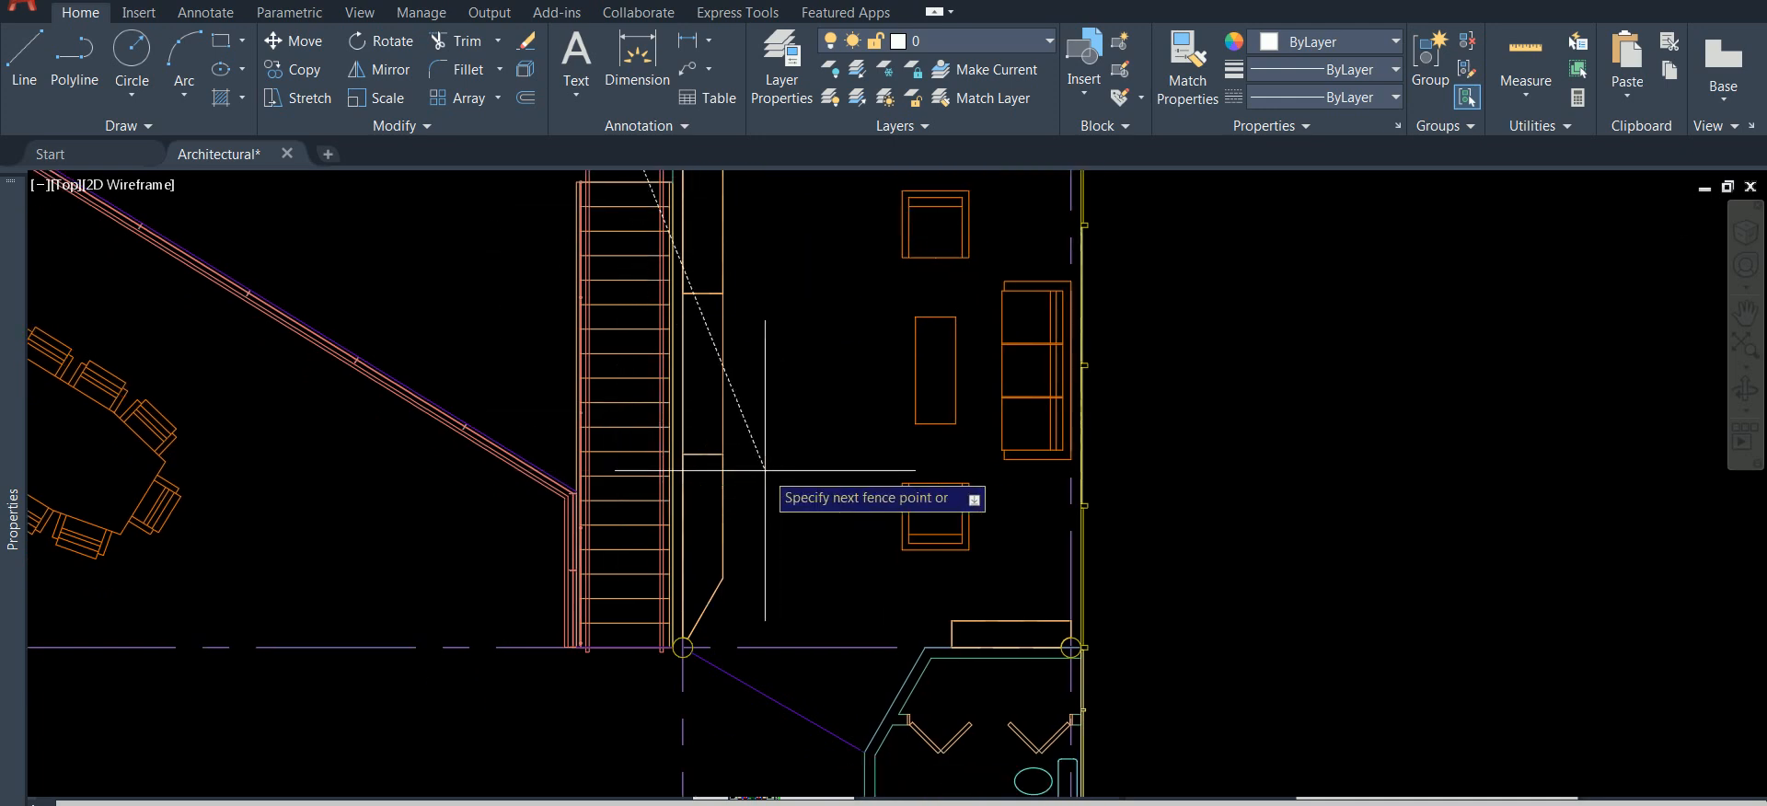
{"action": "mouse_move", "coordinate": [636, 487]}
{"action": "middle_mouse_down"}
{"action": "mouse_move", "coordinate": [667, 576]}
{"action": "mouse_move", "coordinate": [681, 504]}
{"action": "middle_mouse_up"}
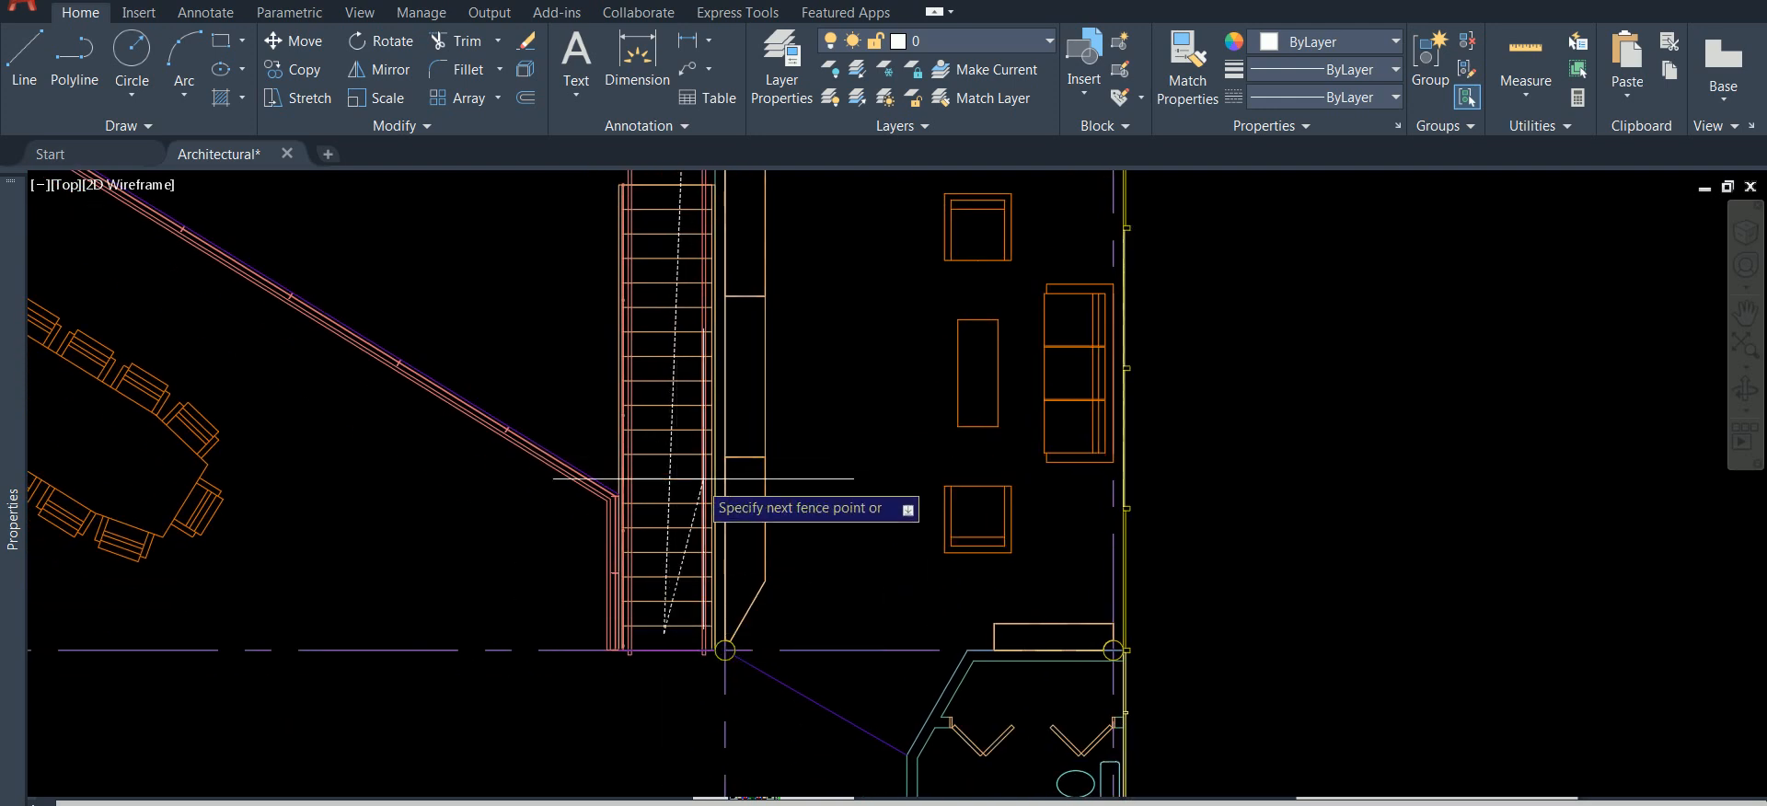
{"action": "scroll", "coordinate": [671, 472], "scroll_direction": "down", "scroll_amount": 2}
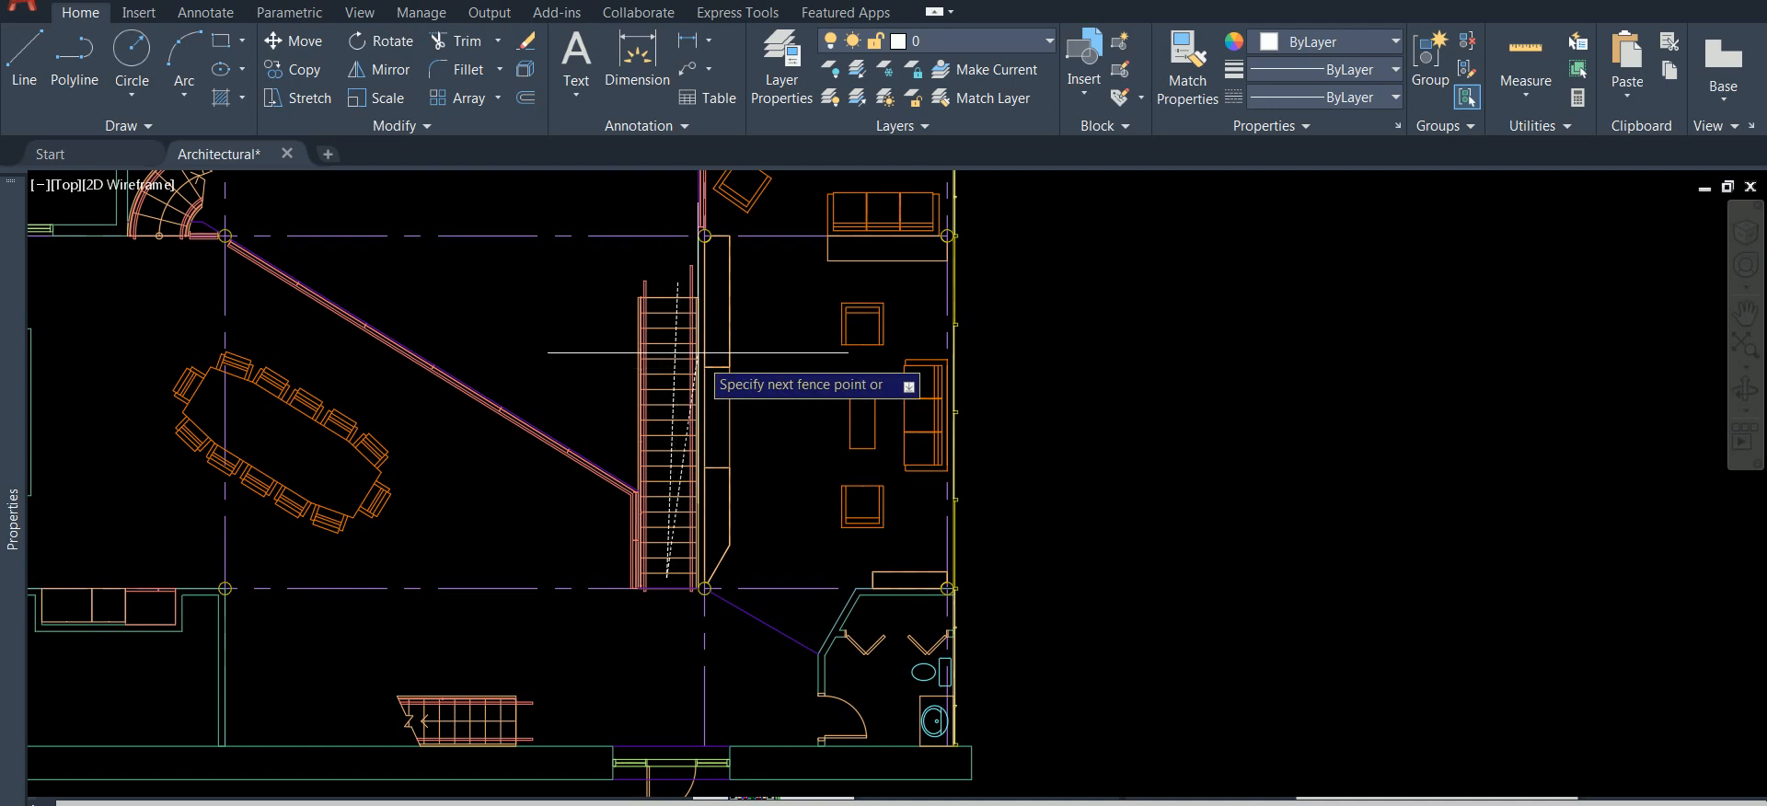
{"action": "scroll", "coordinate": [681, 302], "scroll_direction": "up", "scroll_amount": 3}
{"action": "scroll", "coordinate": [681, 302], "scroll_direction": "down", "scroll_amount": 4}
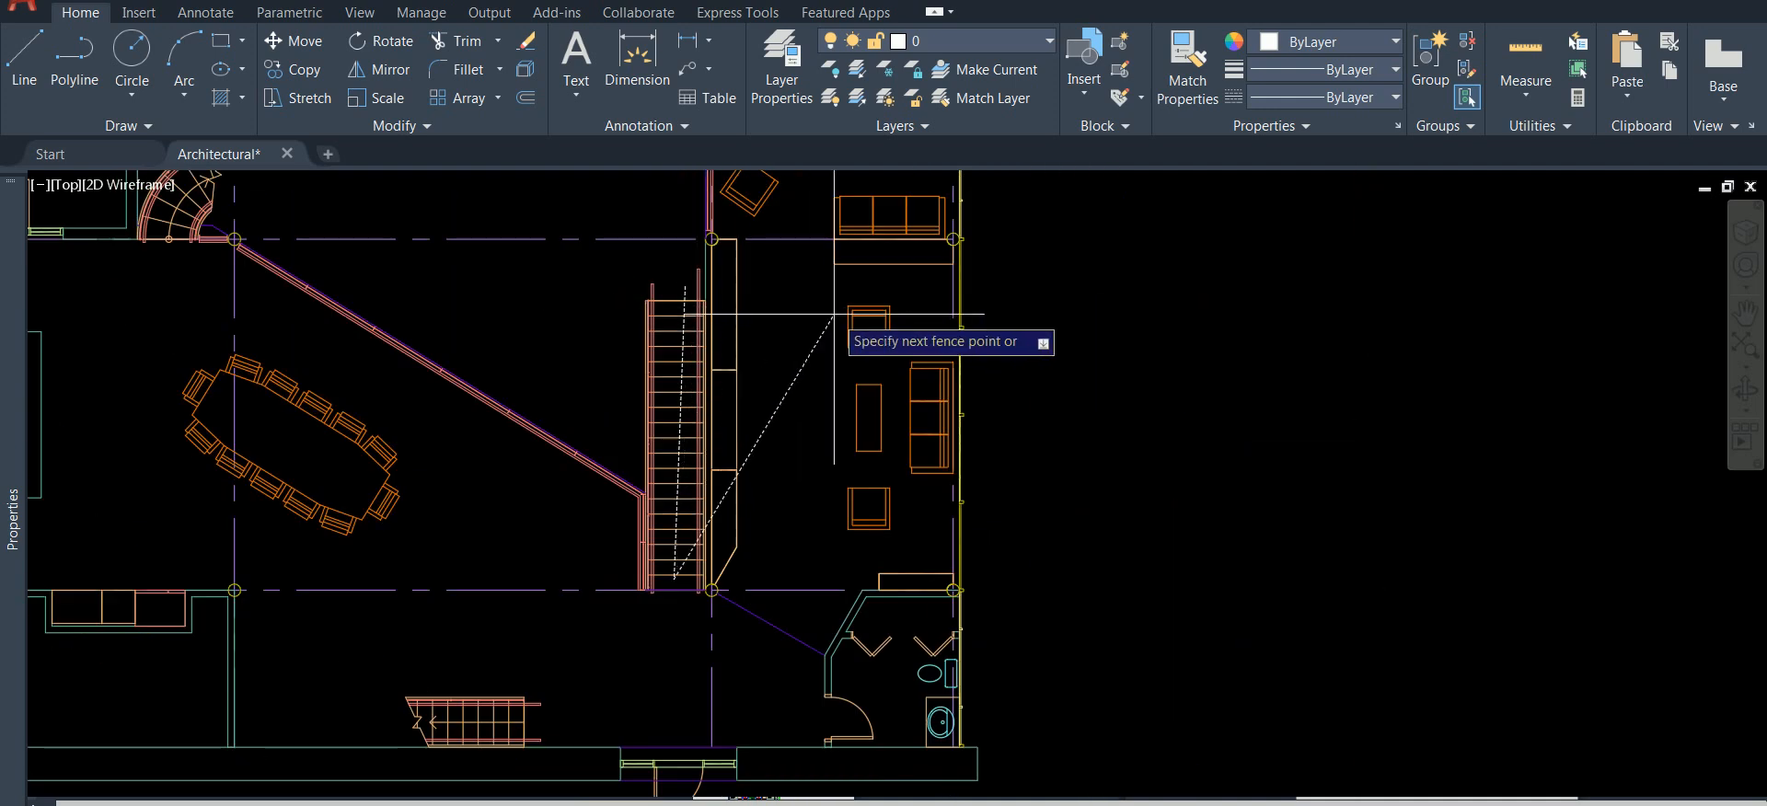
{"action": "key", "text": "Return"}
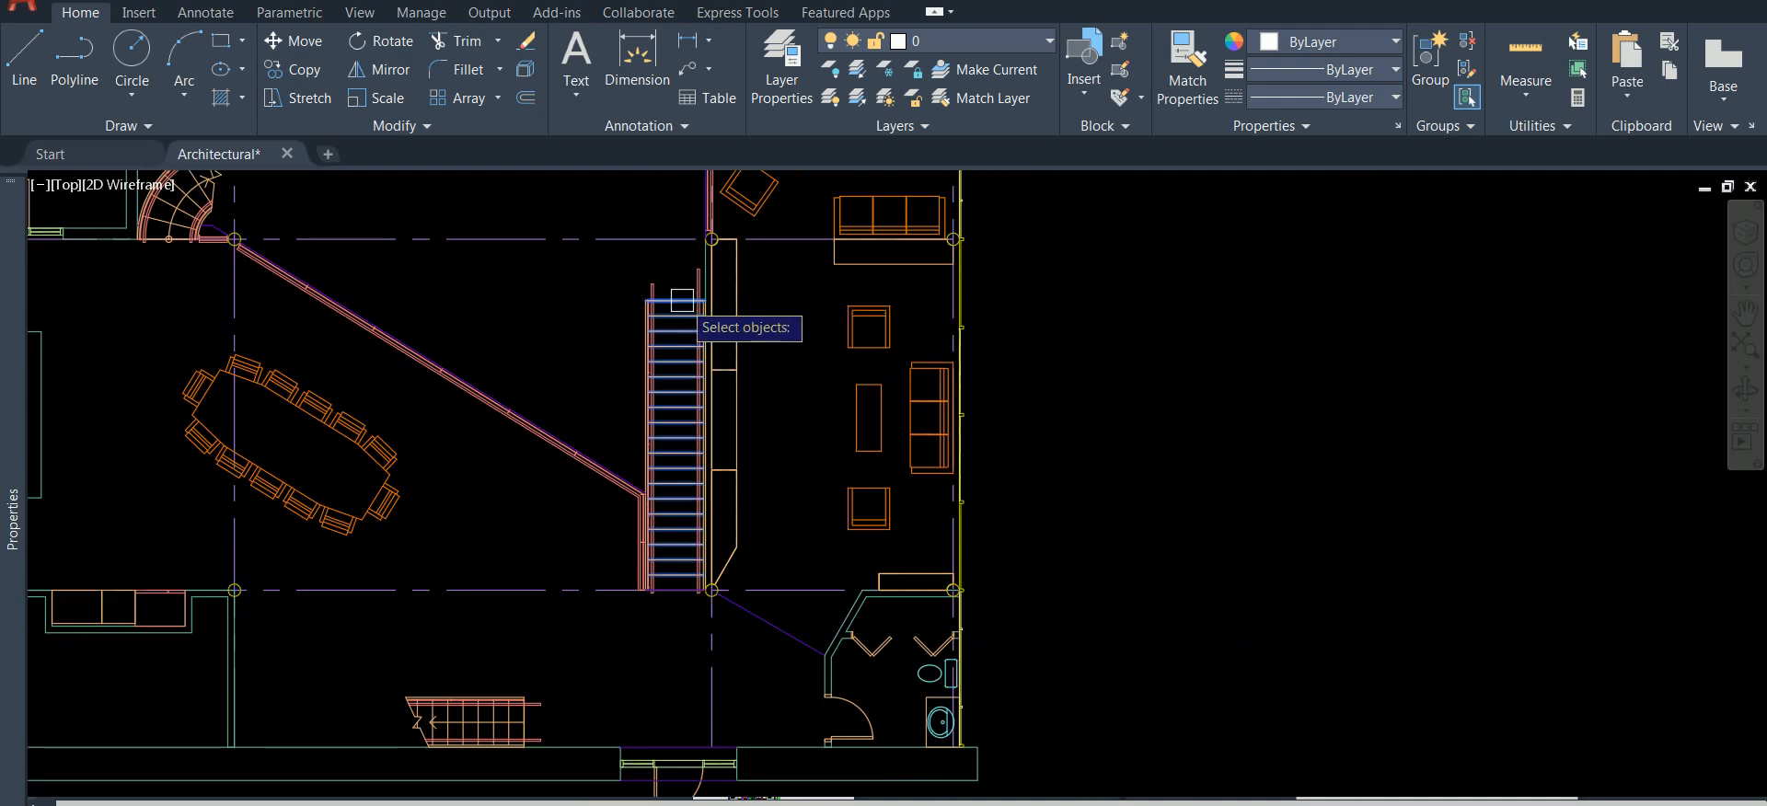
- Accept the selected treads, set a copy base point beside the staircase, preview the copies outside the exterior wall, and cancel the copy
{"action": "scroll", "coordinate": [638, 605], "scroll_direction": "up", "scroll_amount": 4}
{"action": "scroll", "coordinate": [710, 430], "scroll_direction": "down", "scroll_amount": 4}
{"action": "scroll", "coordinate": [705, 316], "scroll_direction": "up", "scroll_amount": 3}
{"action": "scroll", "coordinate": [733, 386], "scroll_direction": "down", "scroll_amount": 3}
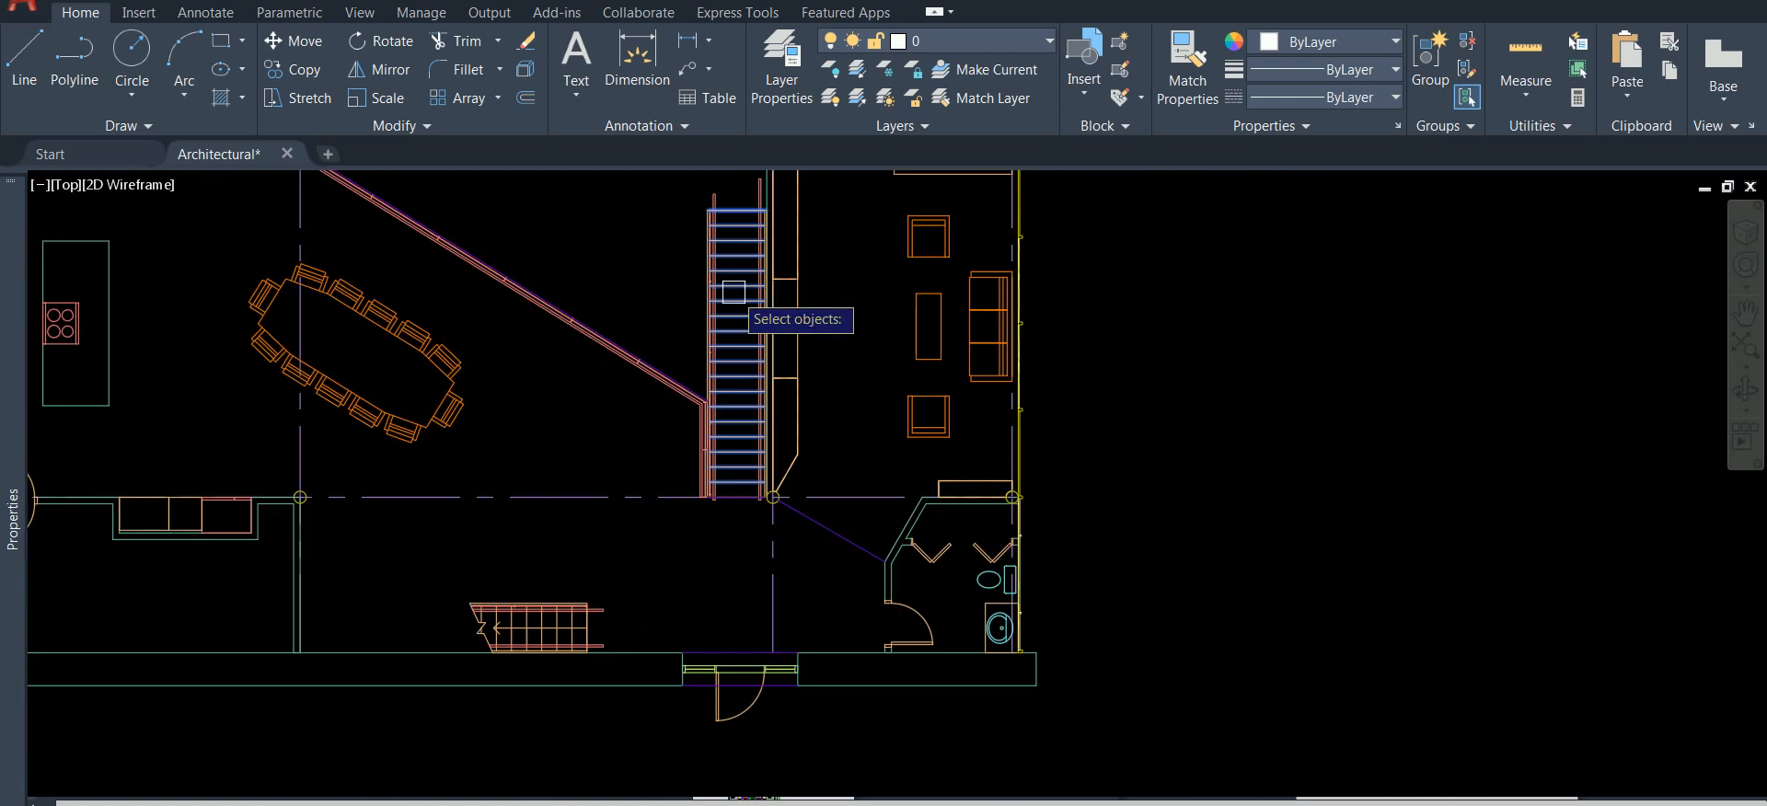
{"action": "key", "text": "Return"}
{"action": "left_click", "coordinate": [836, 301]}
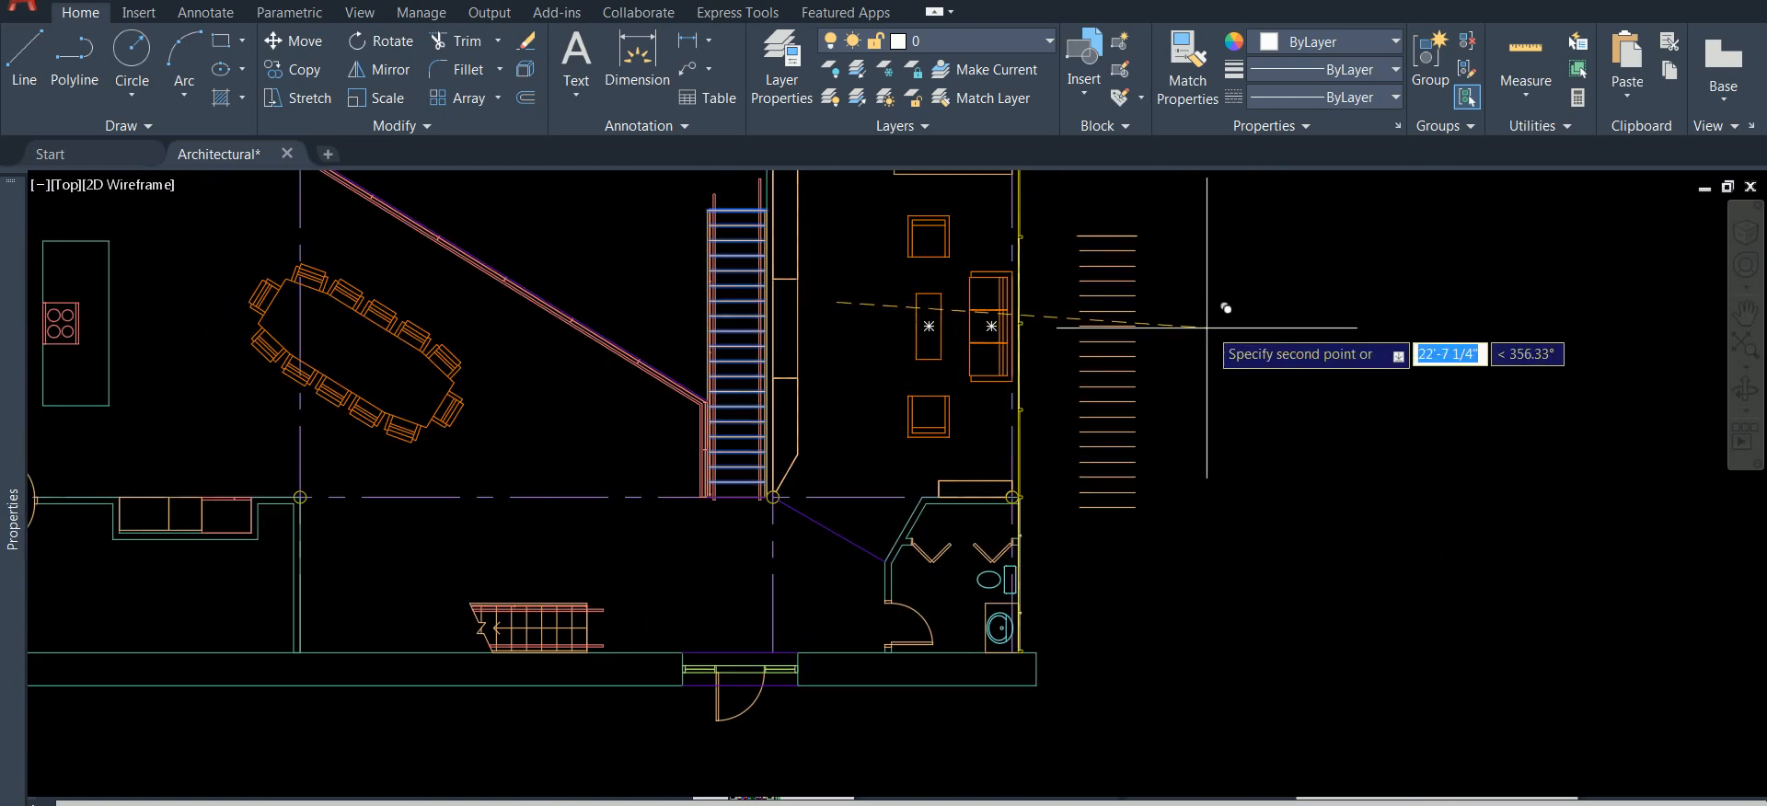
{"action": "key", "text": "Escape"}
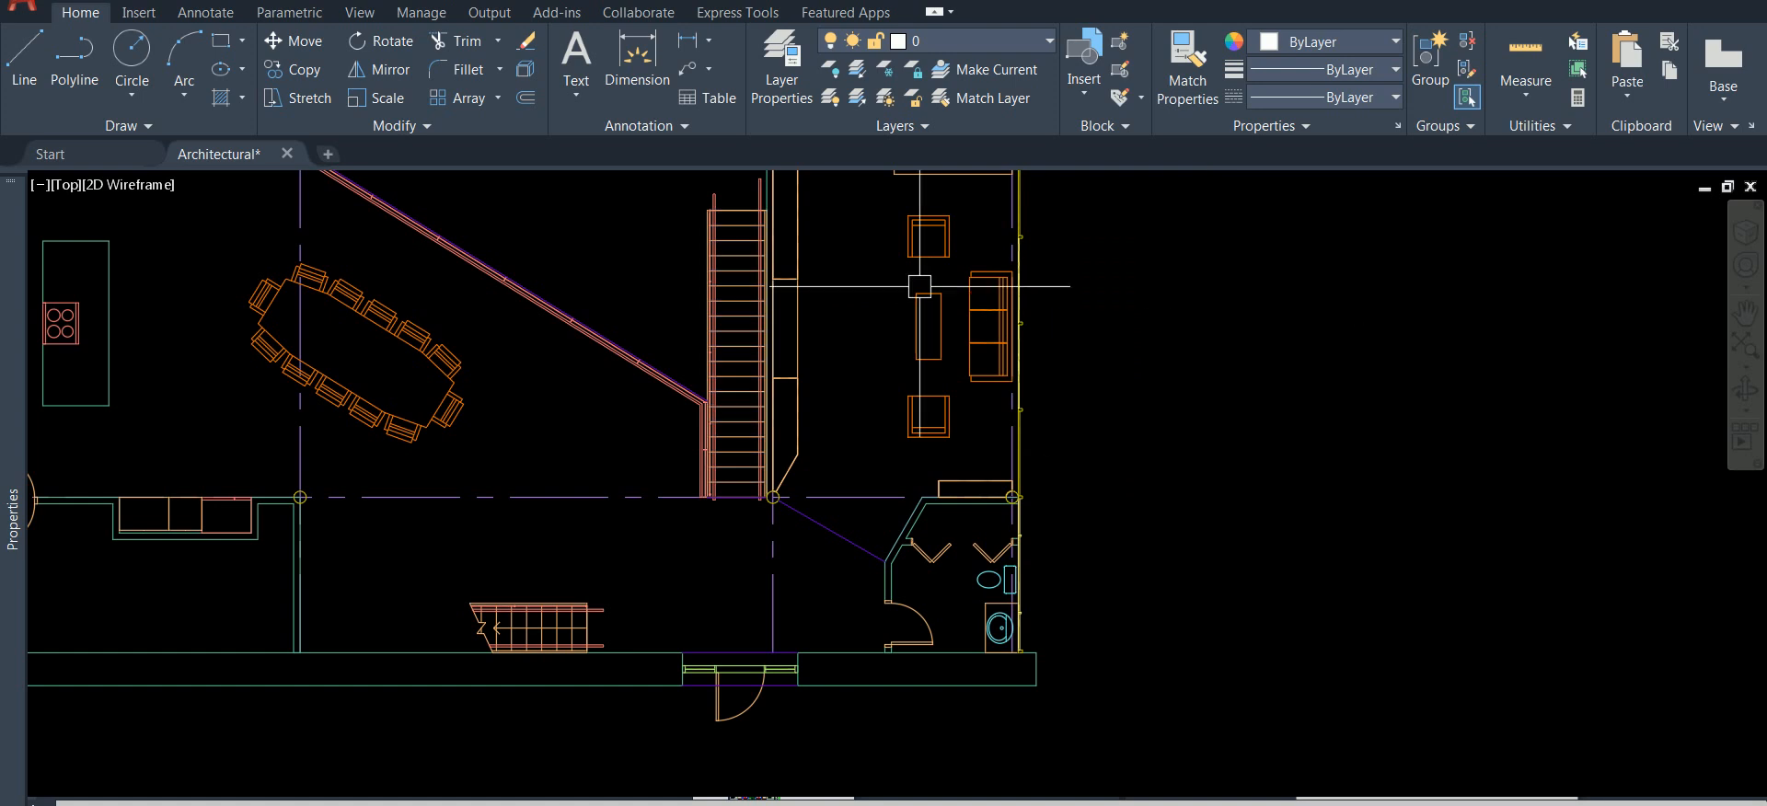
- Start the Copy command and select the staircase's top treads with a narrow crossing box between the handrails
{"action": "scroll", "coordinate": [833, 280], "scroll_direction": "up", "scroll_amount": 2}
{"action": "middle_click_drag", "start_coordinate": [839, 269], "coordinate": [883, 426]}
{"action": "scroll", "coordinate": [883, 401], "scroll_direction": "up", "scroll_amount": 2}
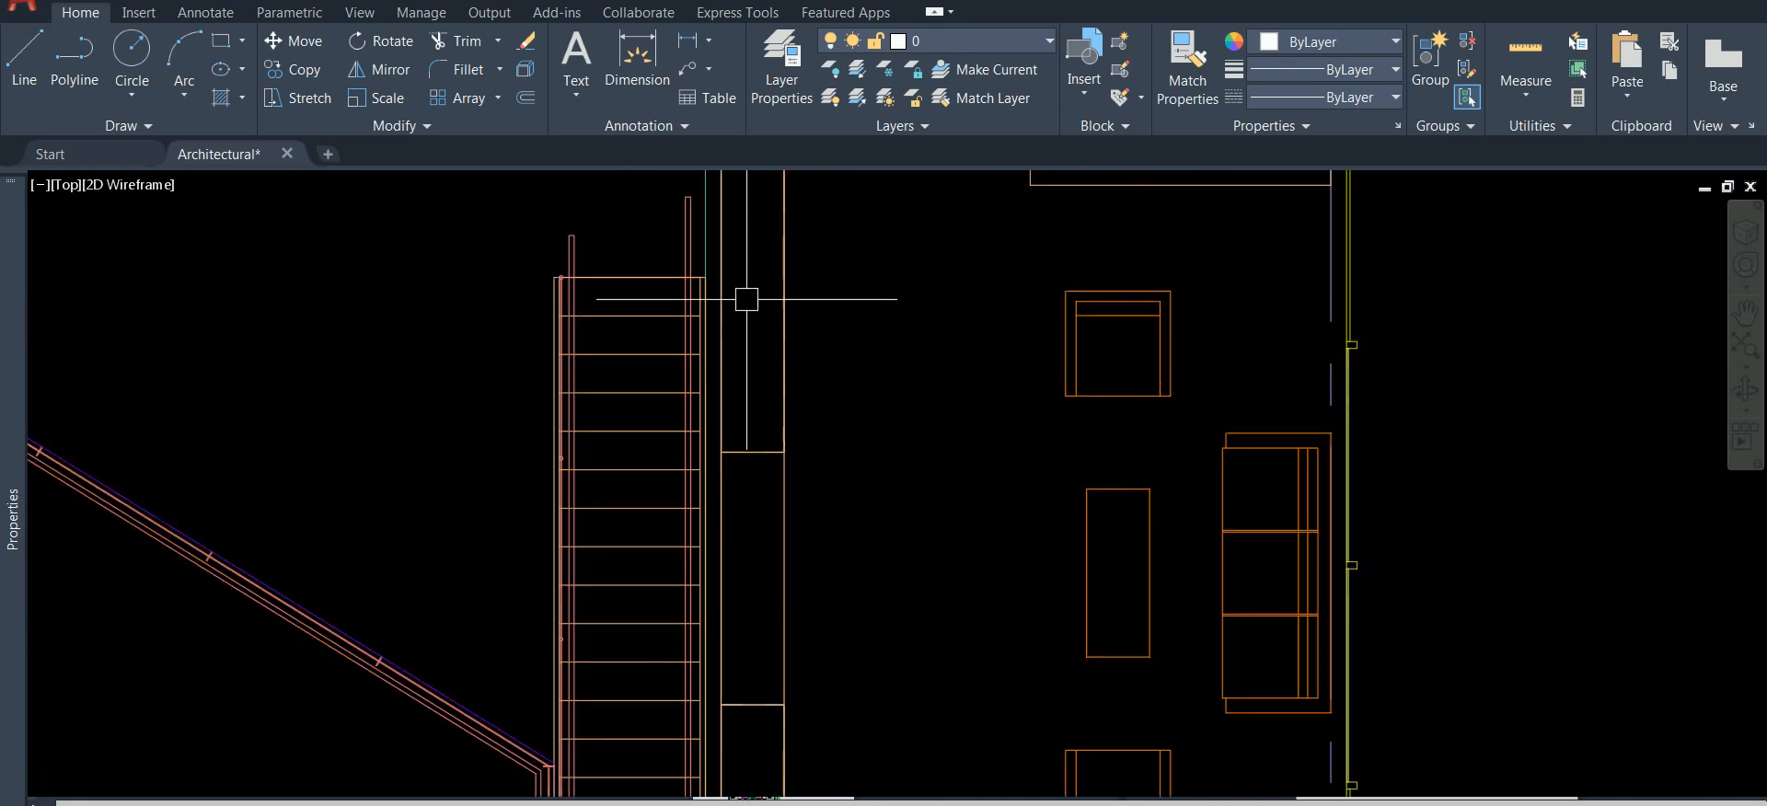
{"action": "left_click", "coordinate": [279, 74]}
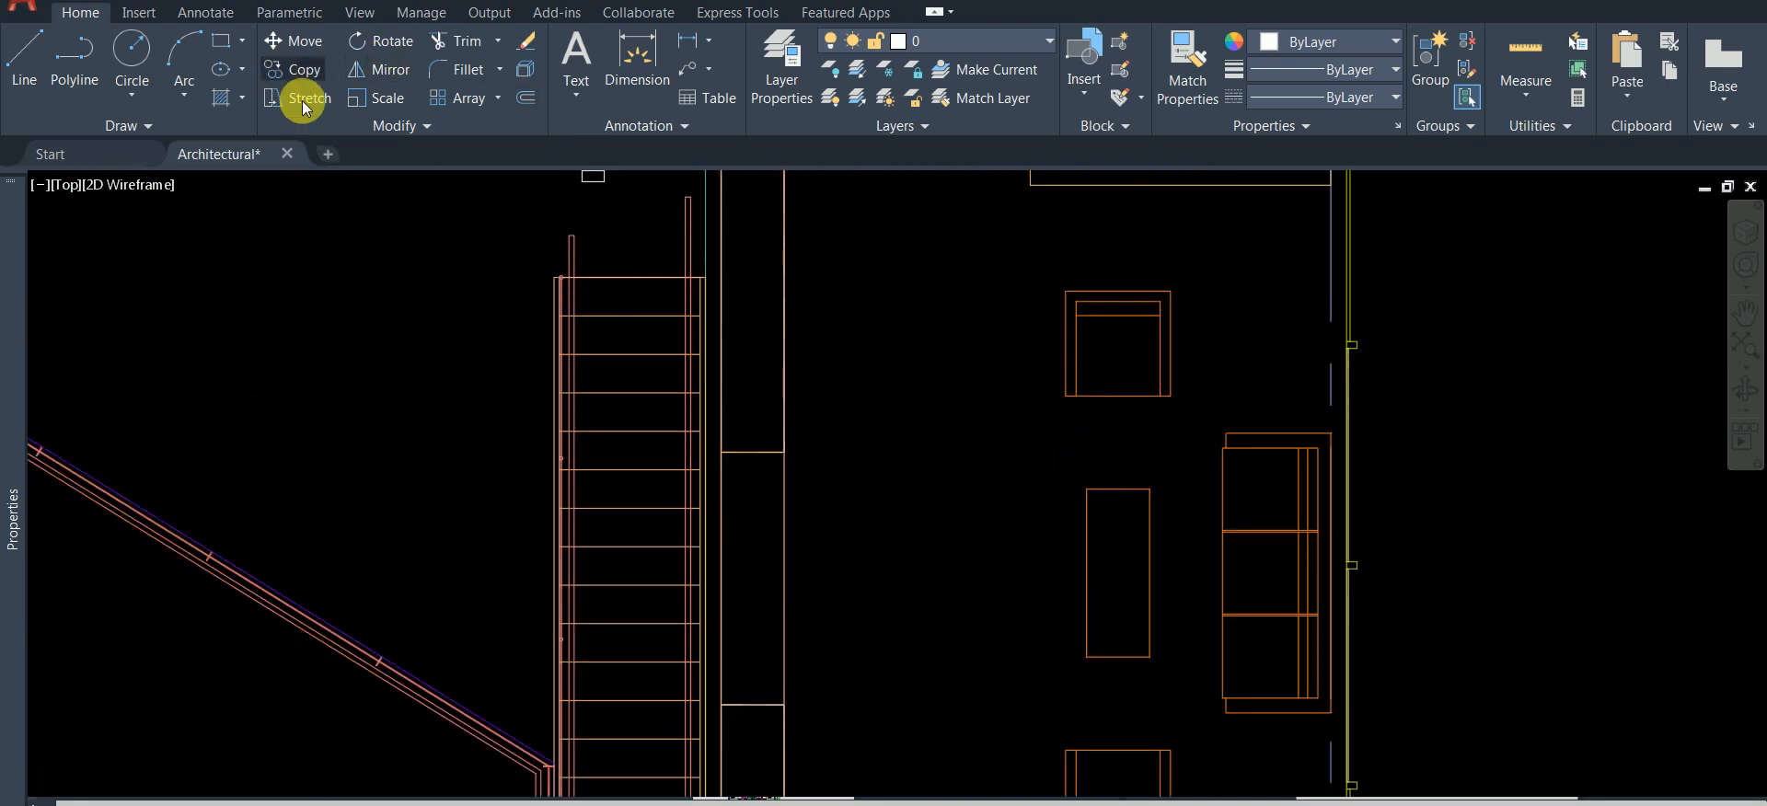
{"action": "left_click", "coordinate": [643, 222]}
{"action": "left_click", "coordinate": [597, 532]}
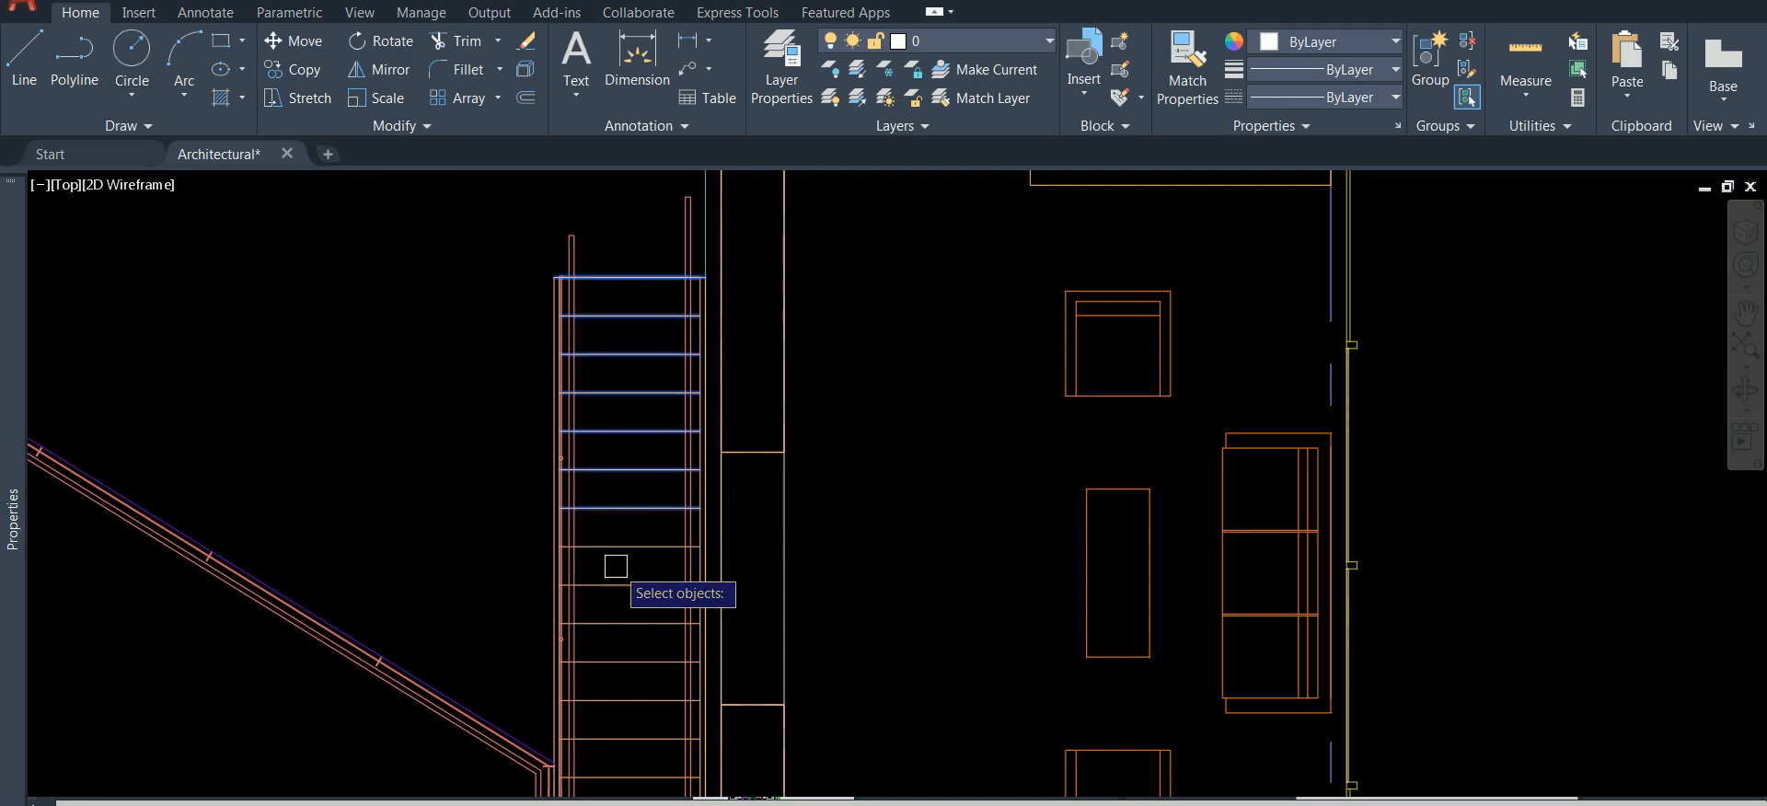
- Remove two neighbouring treads from the copy selection with a Shift crossing box
{"action": "scroll", "coordinate": [613, 484], "scroll_direction": "up", "scroll_amount": 4}
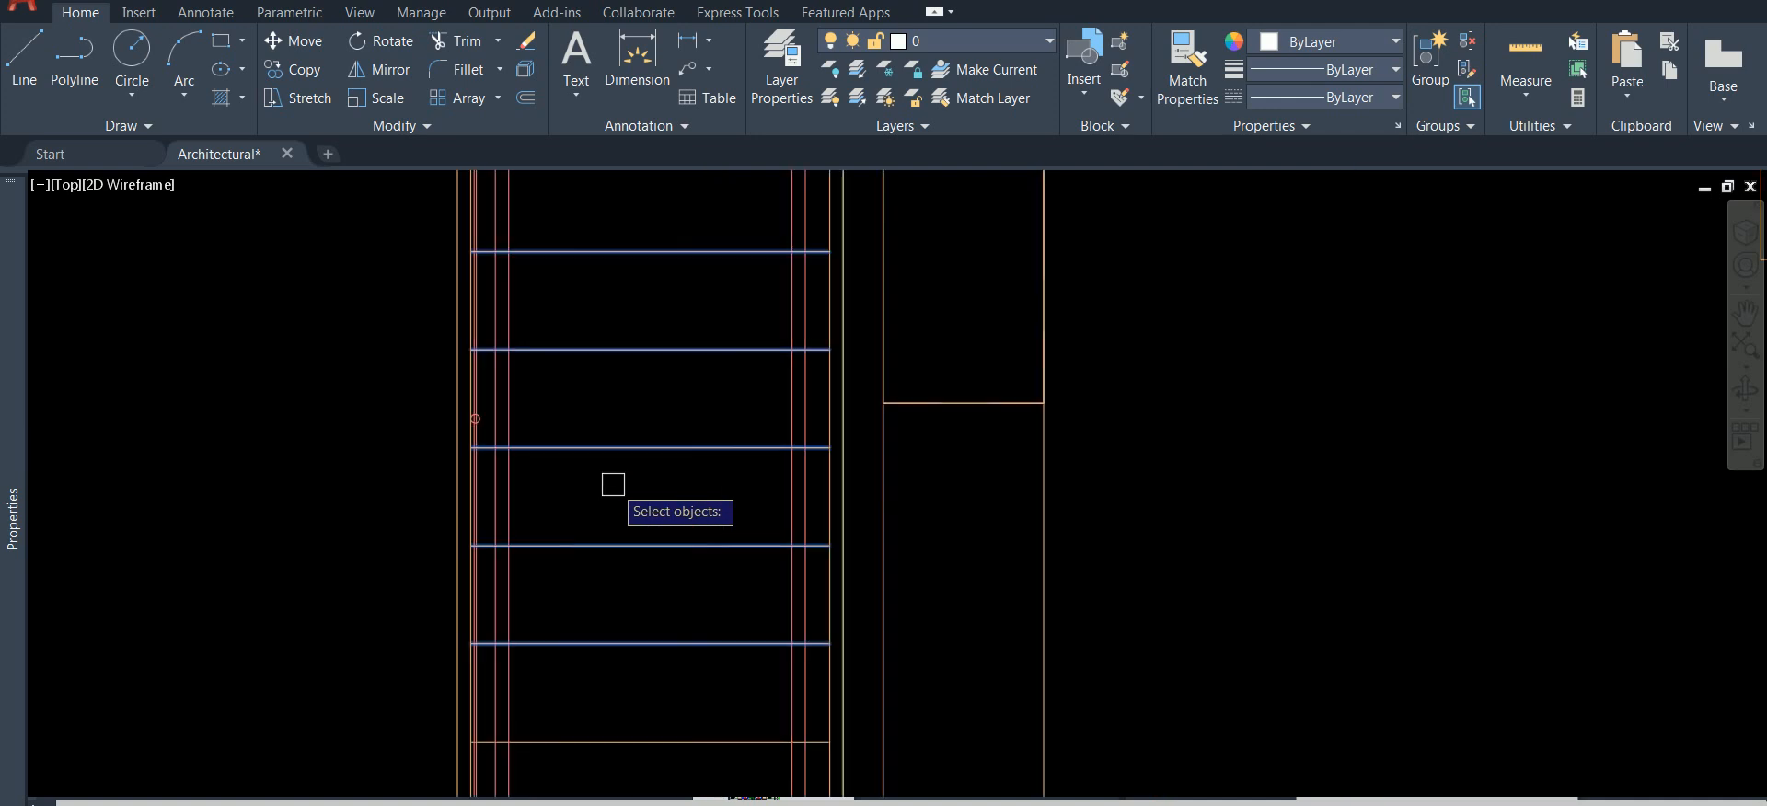
{"action": "scroll", "coordinate": [600, 547], "scroll_direction": "down", "scroll_amount": 2}
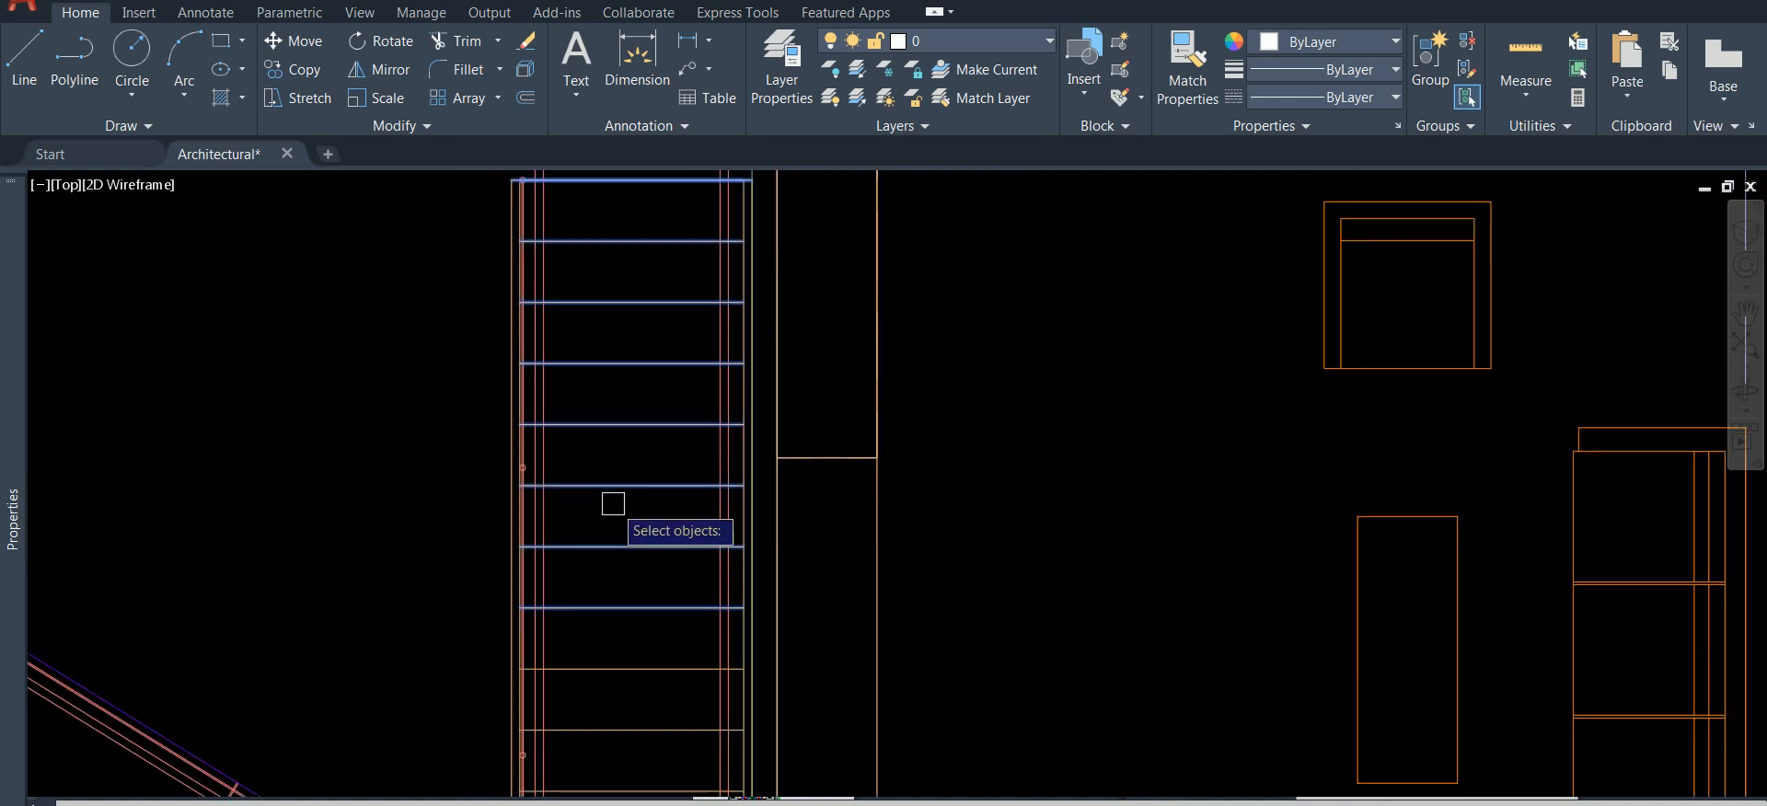
{"action": "left_click", "coordinate": [652, 451]}
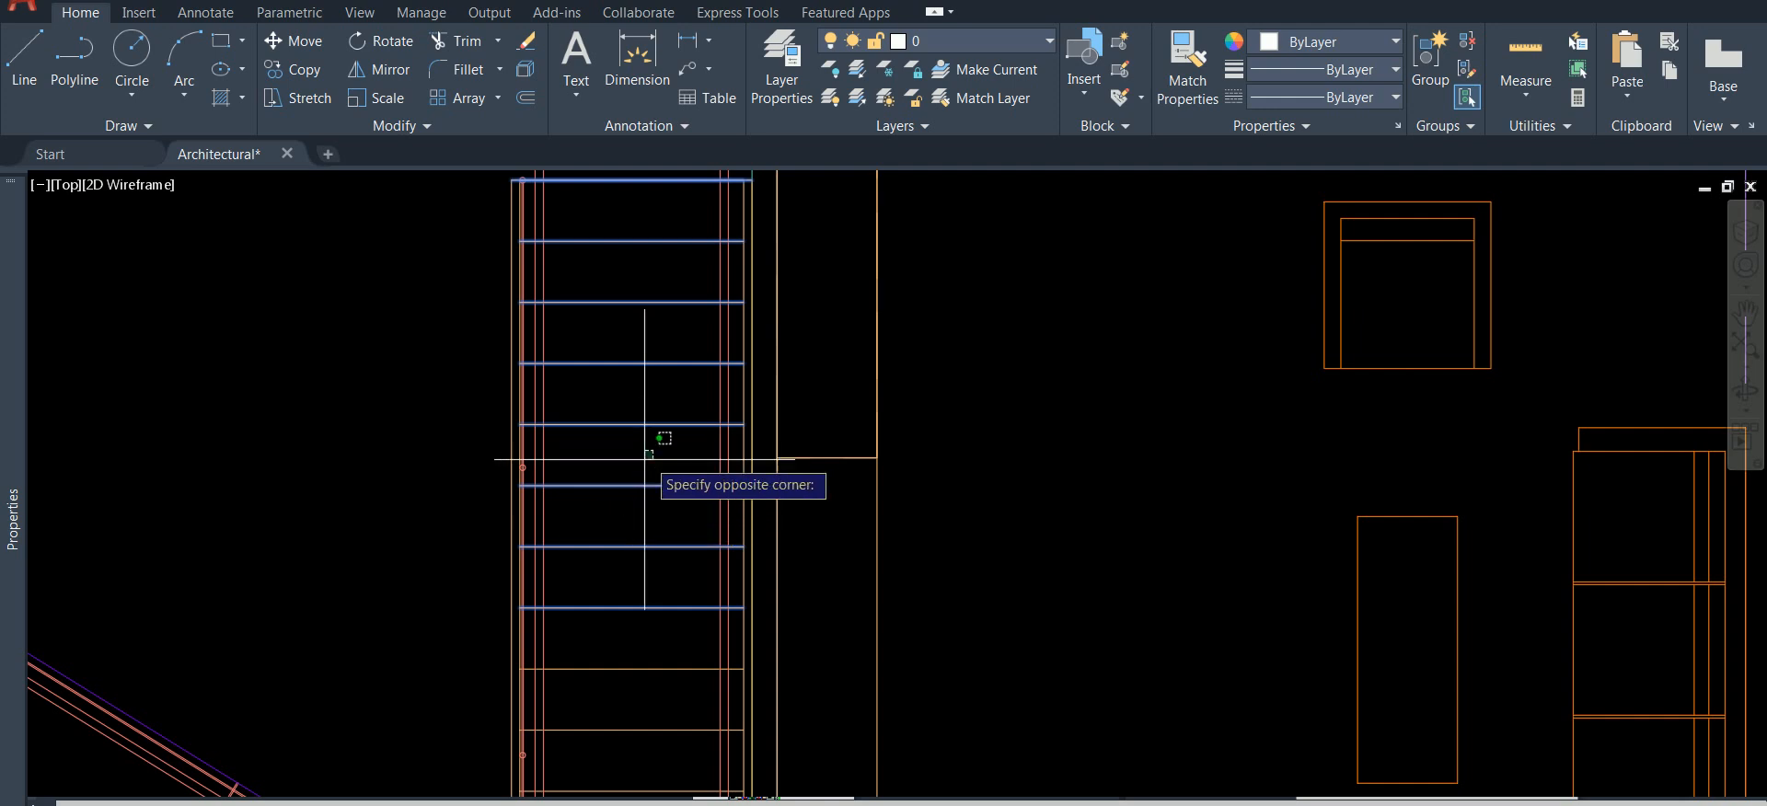
{"action": "left_click", "coordinate": [584, 556], "text": "shift"}
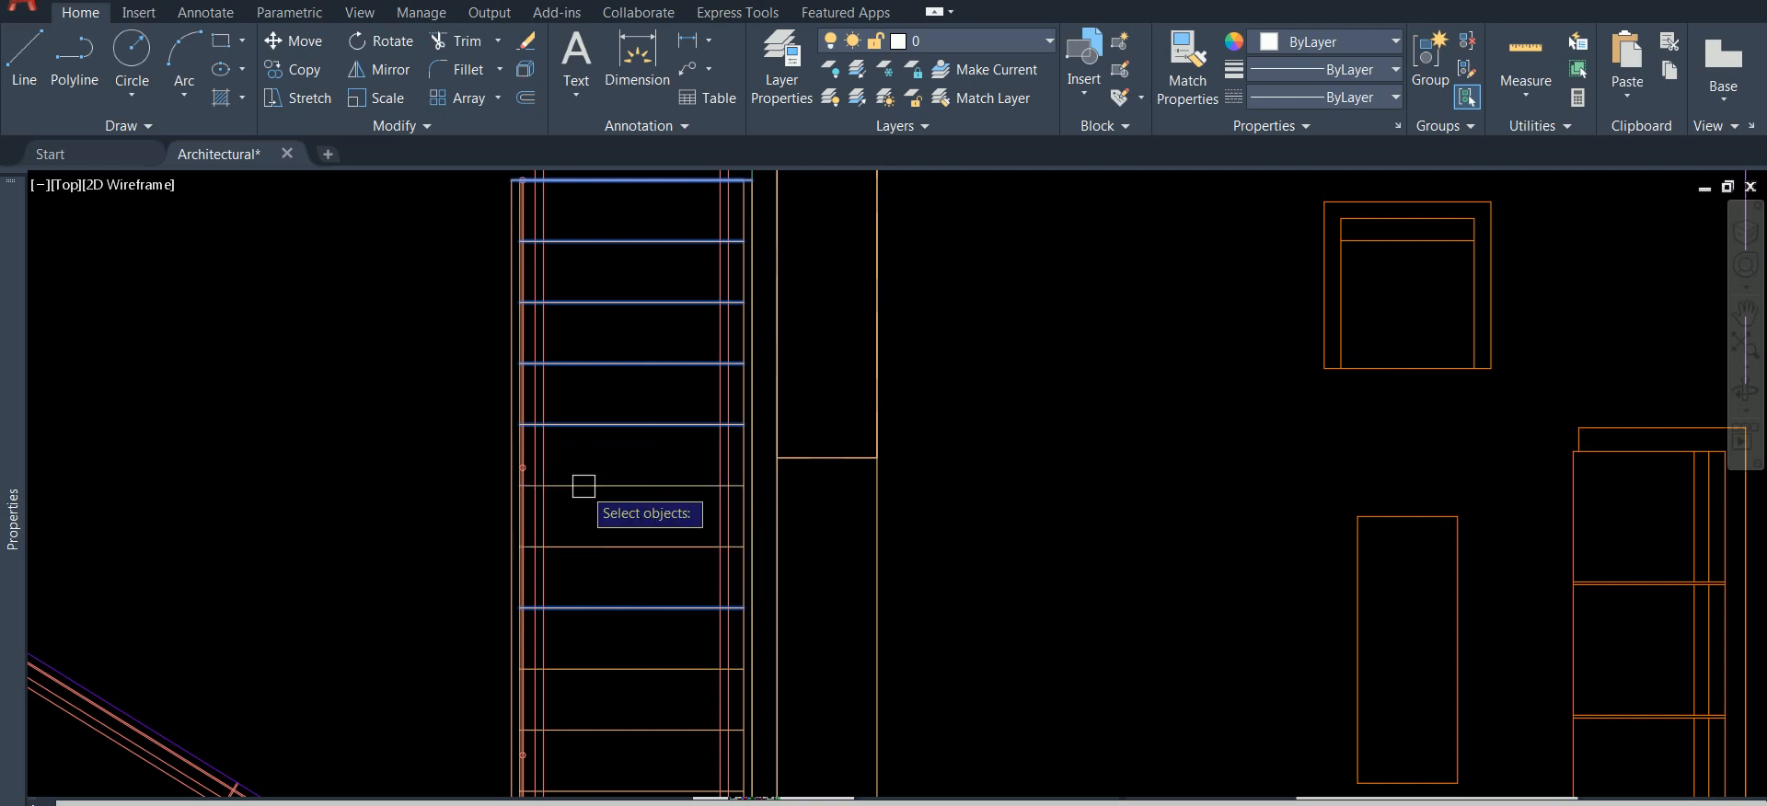
{"action": "scroll", "coordinate": [598, 497], "scroll_direction": "down", "scroll_amount": 2}
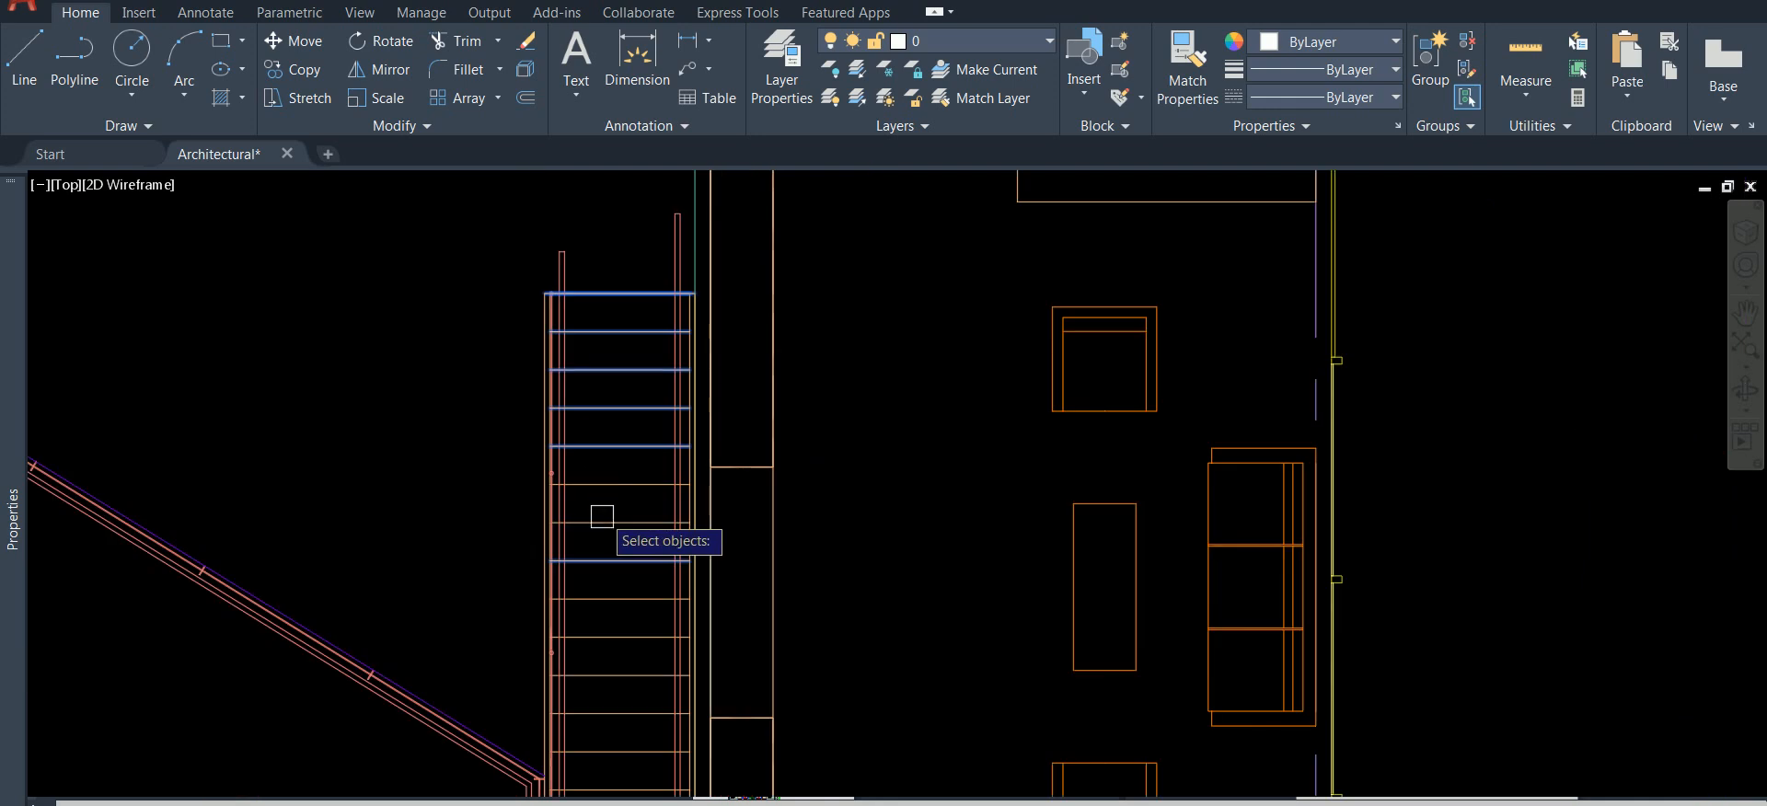
{"action": "middle_click_drag", "start_coordinate": [600, 585], "coordinate": [631, 442]}
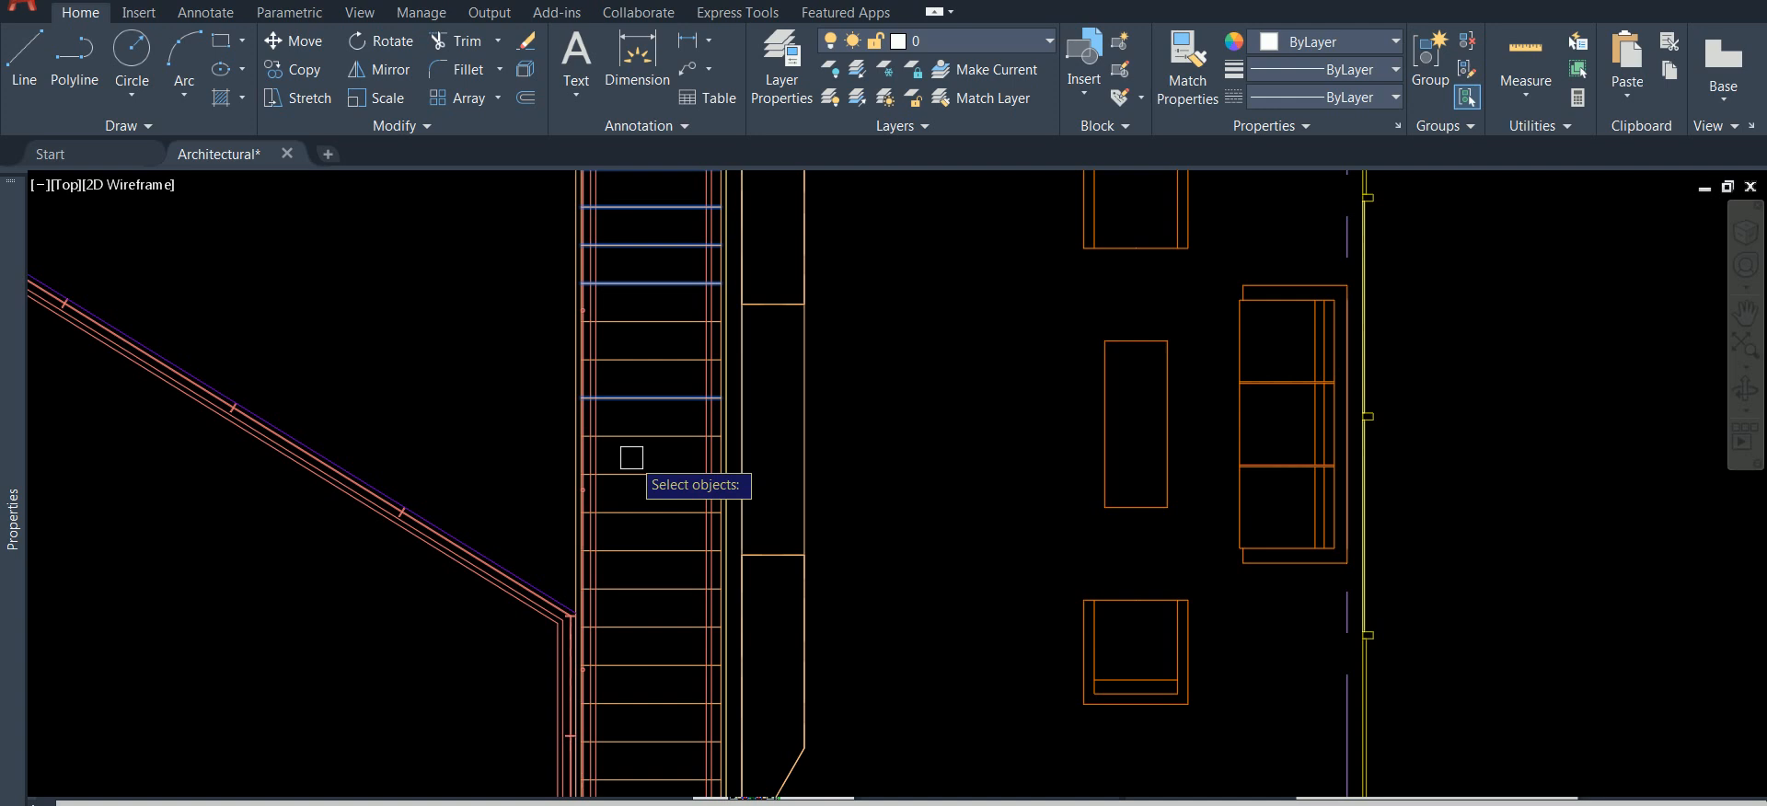
- Try to add more treads to the copy selection with a longer crossing box, and cancel the Copy command
{"action": "scroll", "coordinate": [681, 304], "scroll_direction": "down", "scroll_amount": 3}
{"action": "left_click", "coordinate": [681, 211]}
{"action": "left_click", "coordinate": [624, 477]}
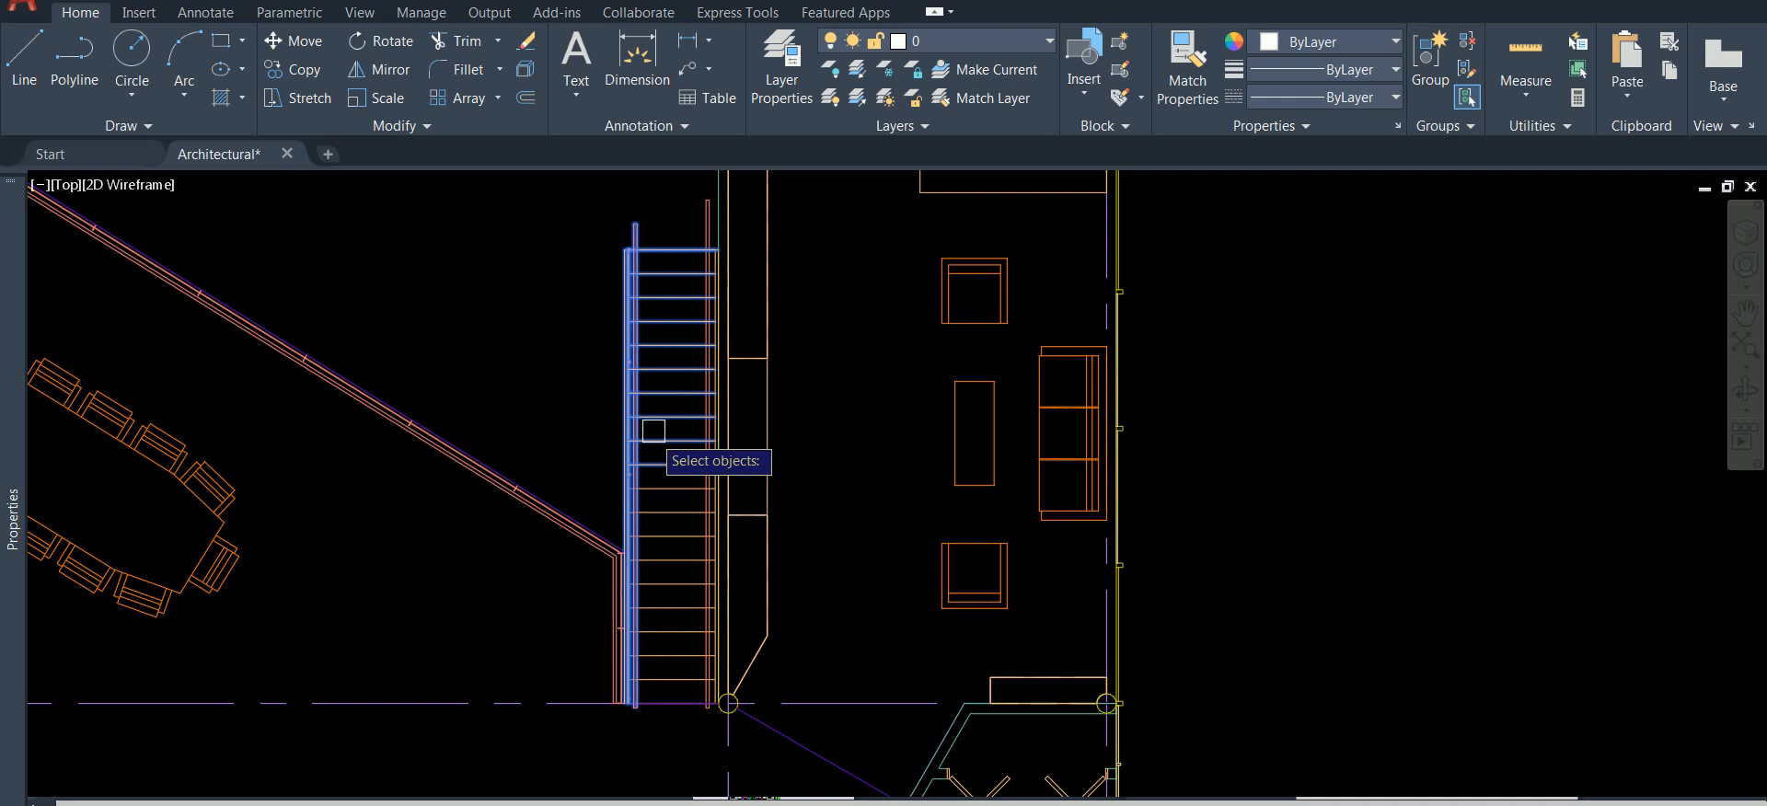
{"action": "key", "text": "Escape"}
- Select the staircase's top eleven treads with a crossing box outside any command, and clear the selection
{"action": "left_click", "coordinate": [682, 219]}
{"action": "left_click", "coordinate": [659, 503]}
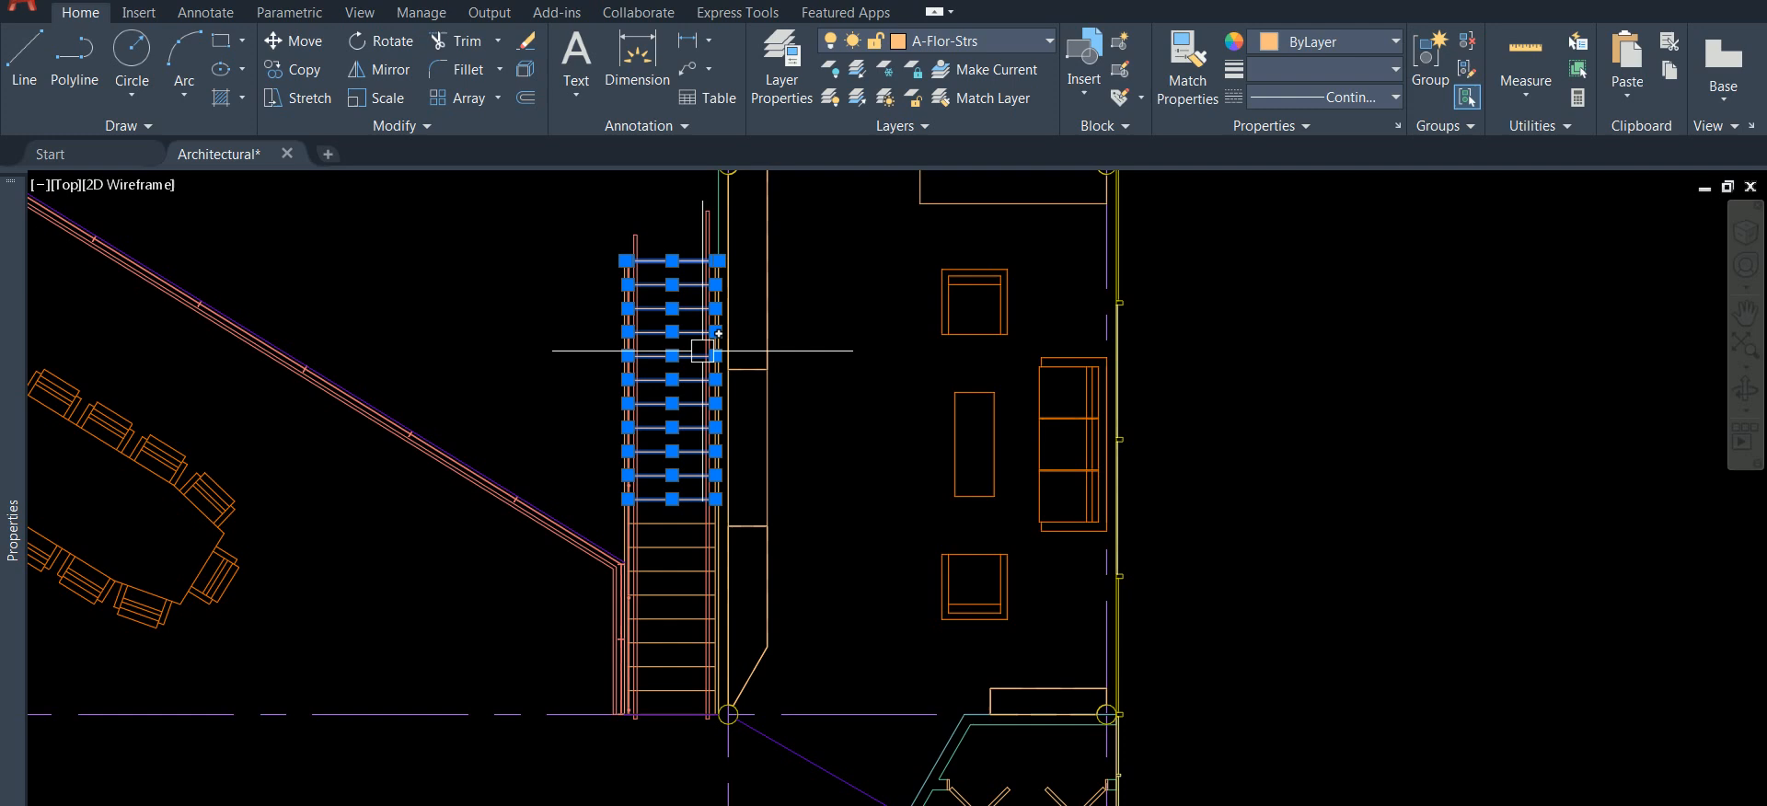
{"action": "scroll", "coordinate": [666, 213], "scroll_direction": "up", "scroll_amount": 2}
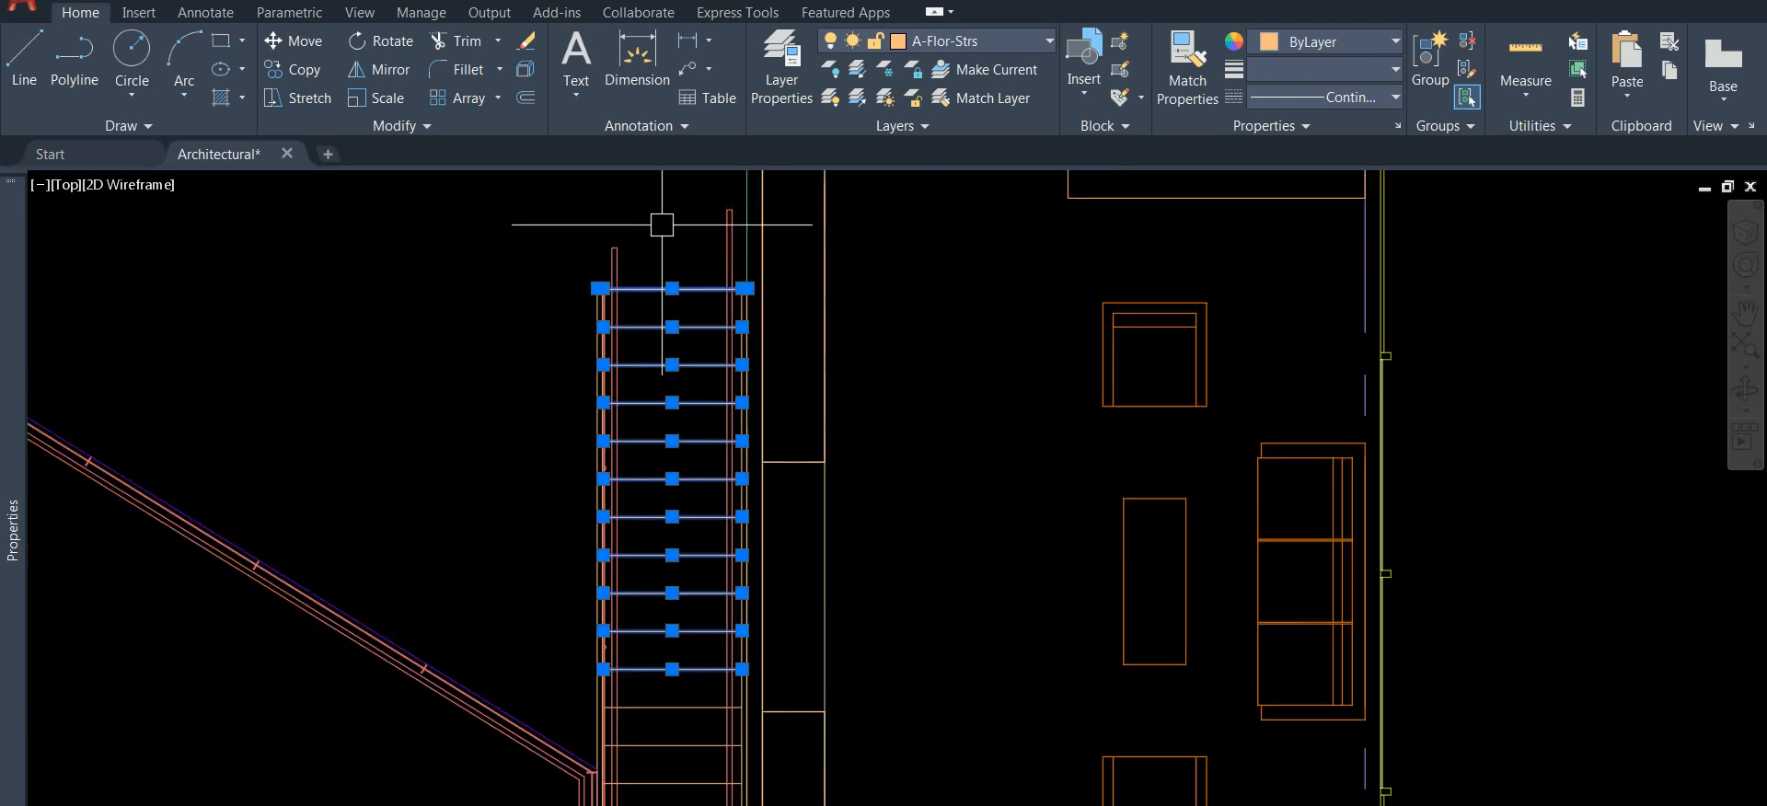
{"action": "key", "text": "Escape"}
- Start the Copy command and select the staircase's top twelve treads with a narrow crossing box
{"action": "left_click", "coordinate": [273, 71]}
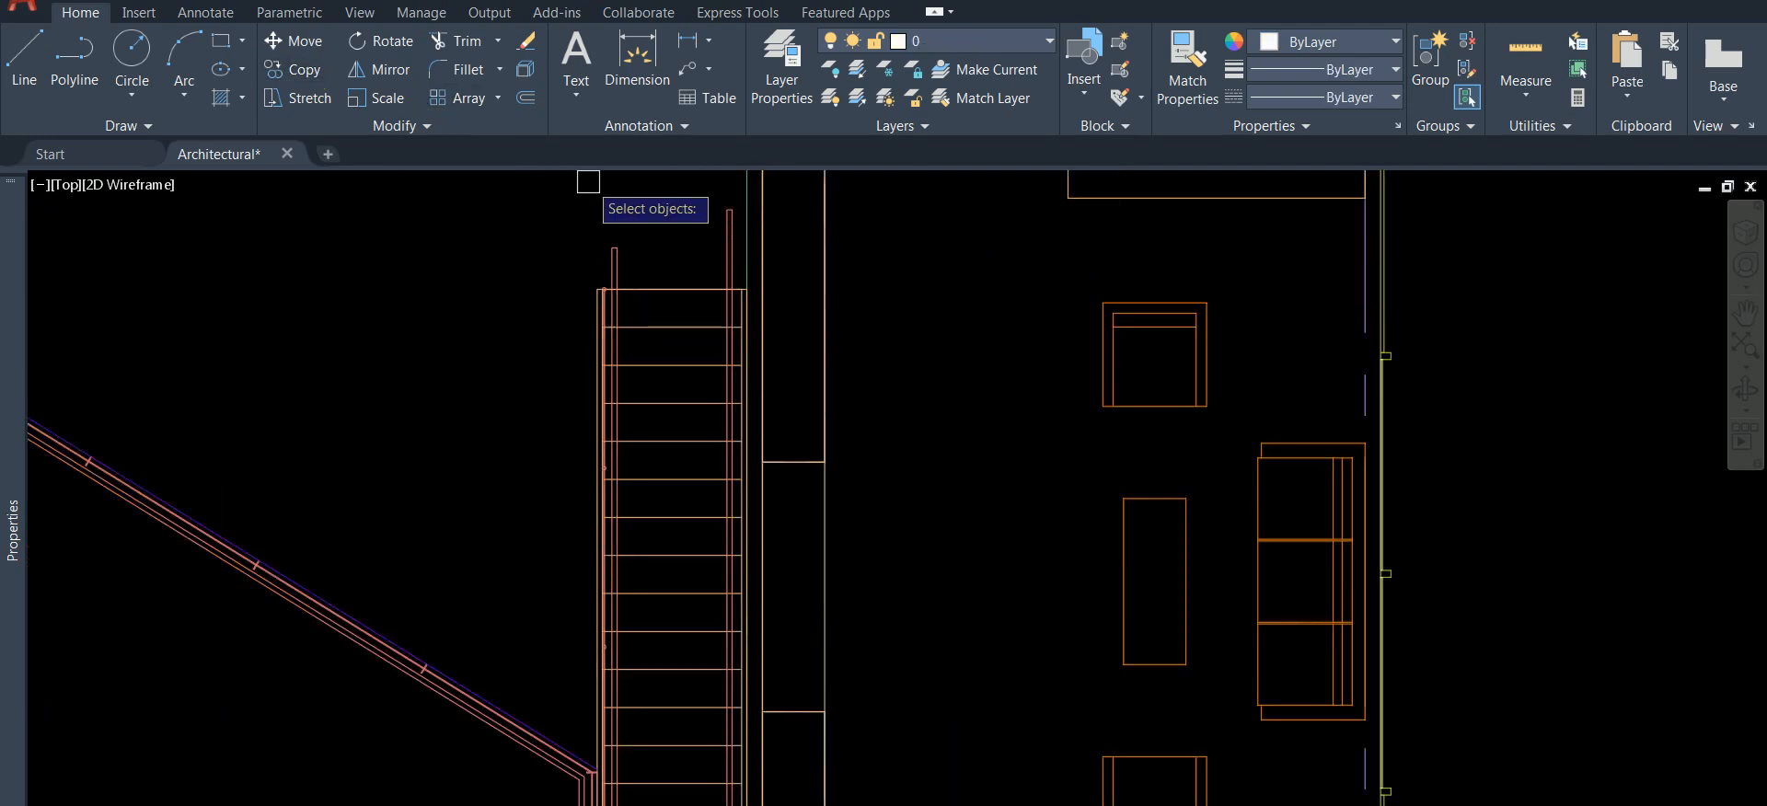
{"action": "left_click", "coordinate": [666, 198]}
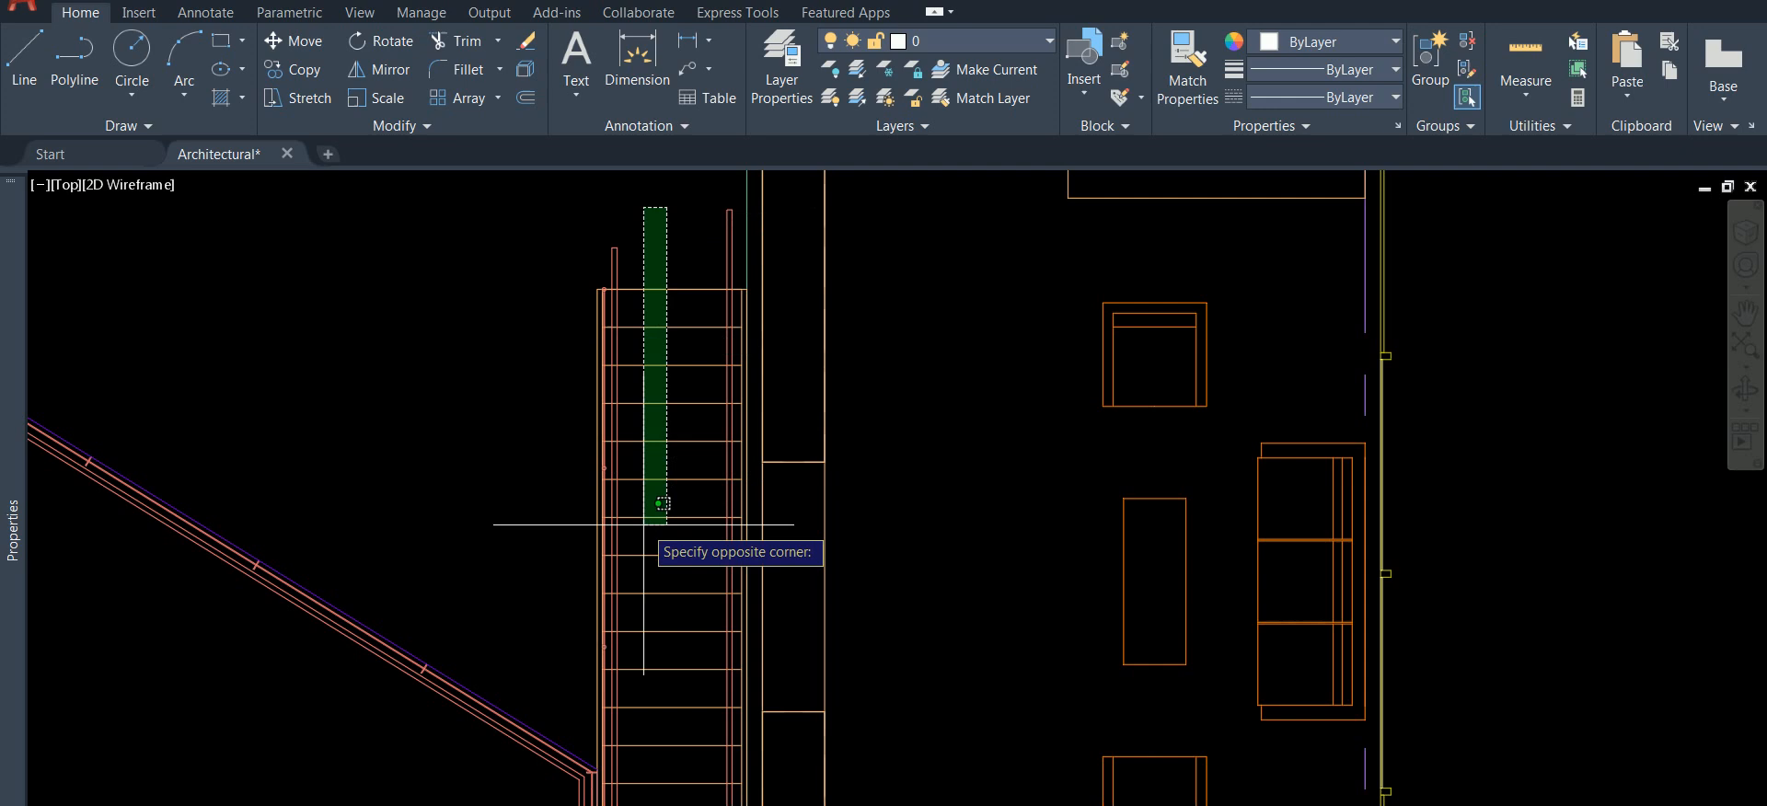
{"action": "left_click", "coordinate": [648, 659]}
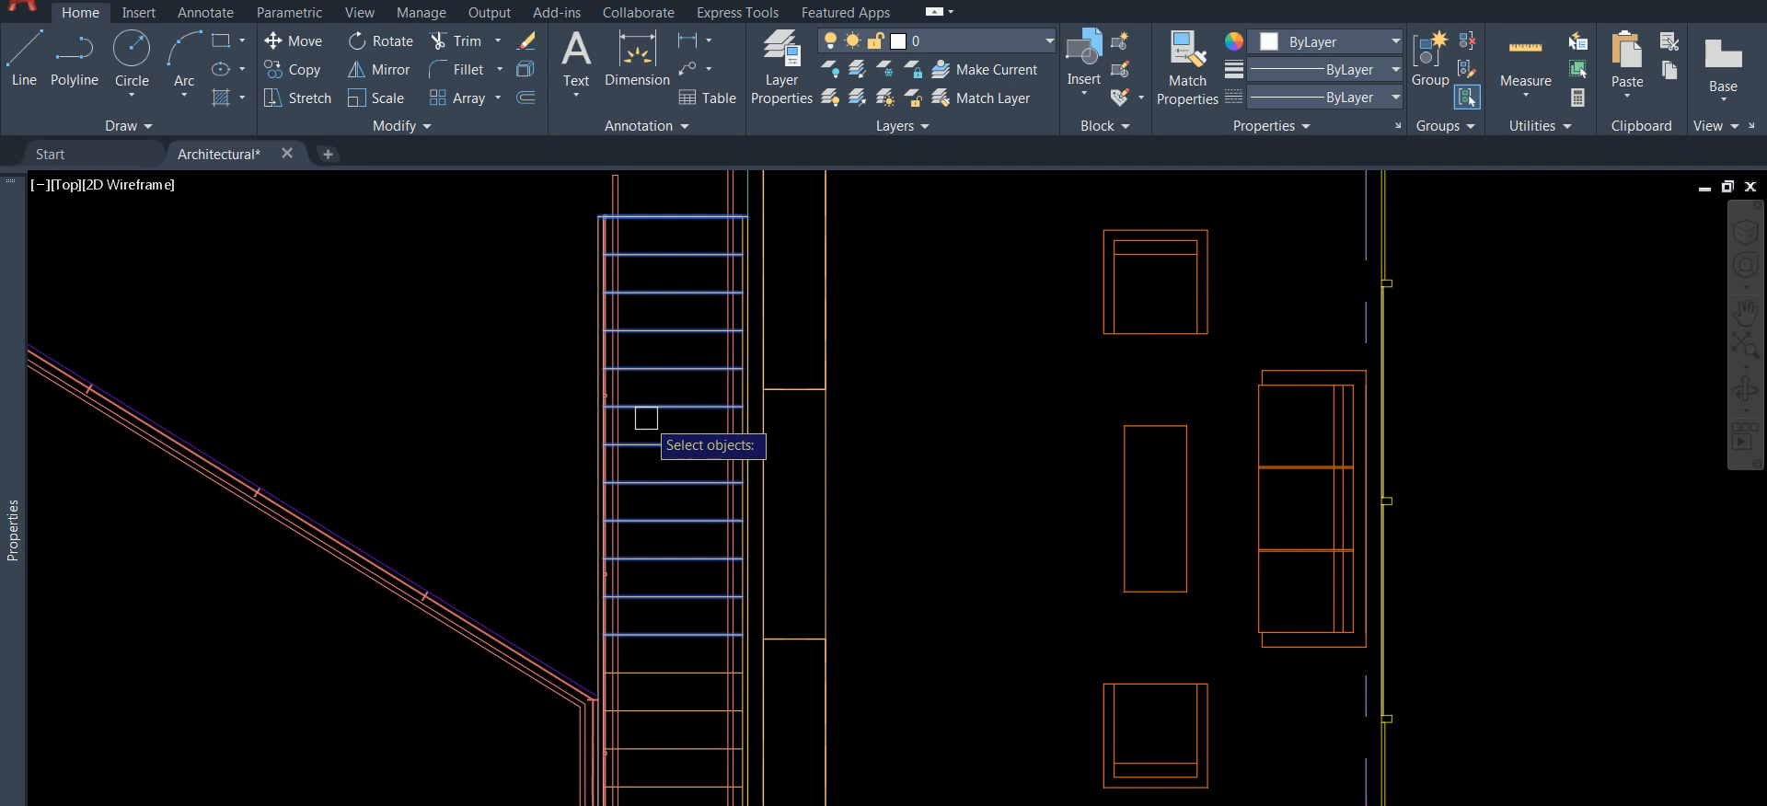
- Switch the selection to Remove mode (R) and take out the lowest four selected treads with a crossing box
{"action": "scroll", "coordinate": [654, 379], "scroll_direction": "up", "scroll_amount": 2}
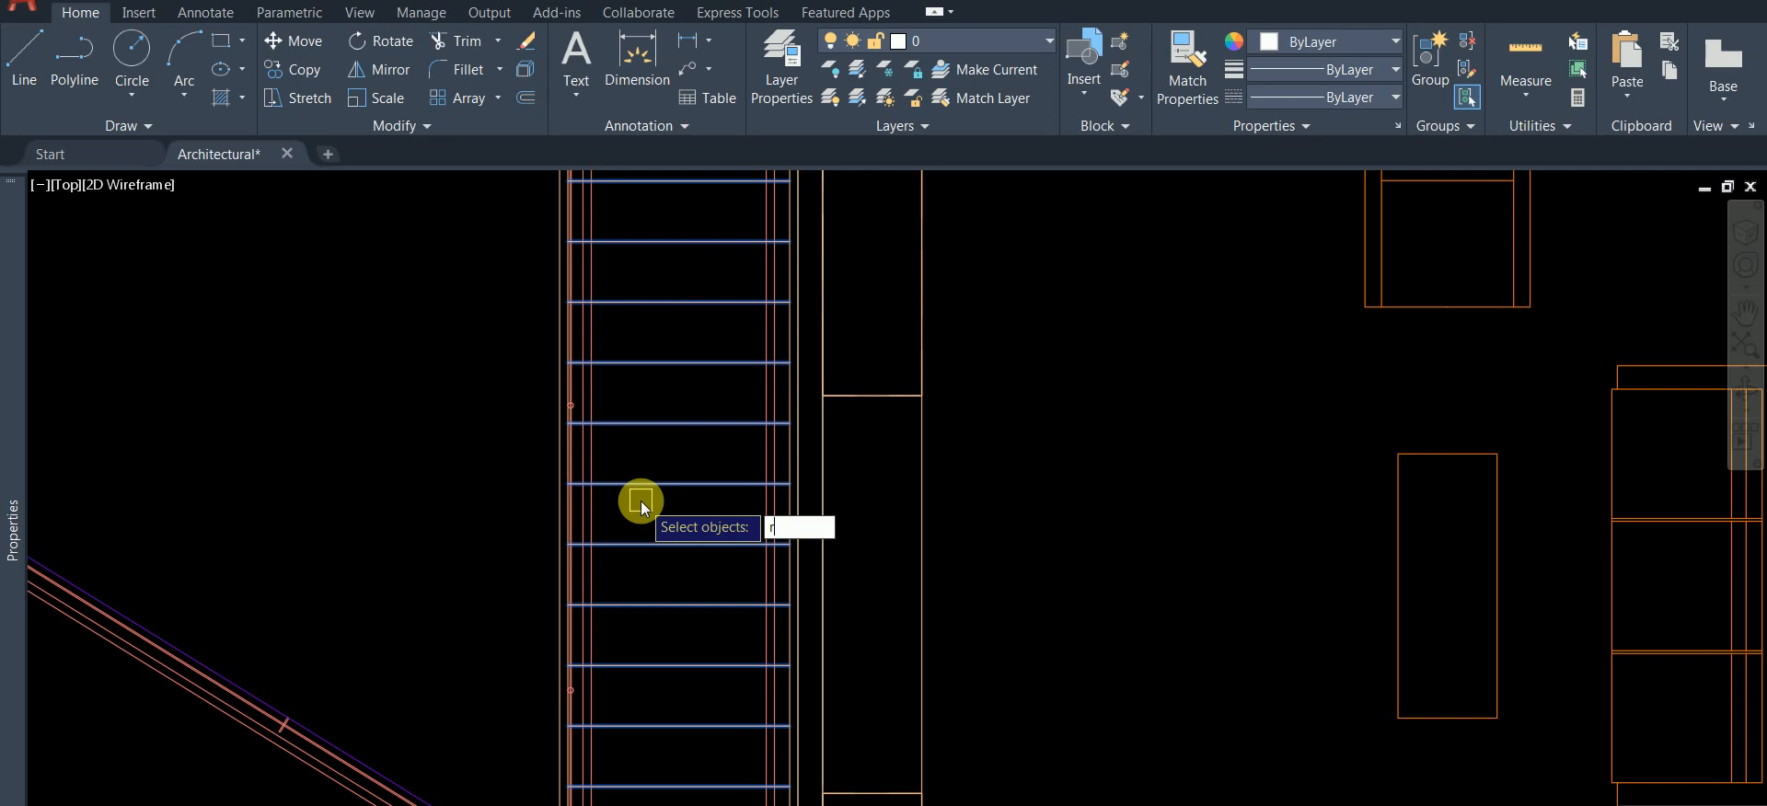
{"action": "key", "text": "Return"}
{"action": "scroll", "coordinate": [640, 500], "scroll_direction": "down", "scroll_amount": 2}
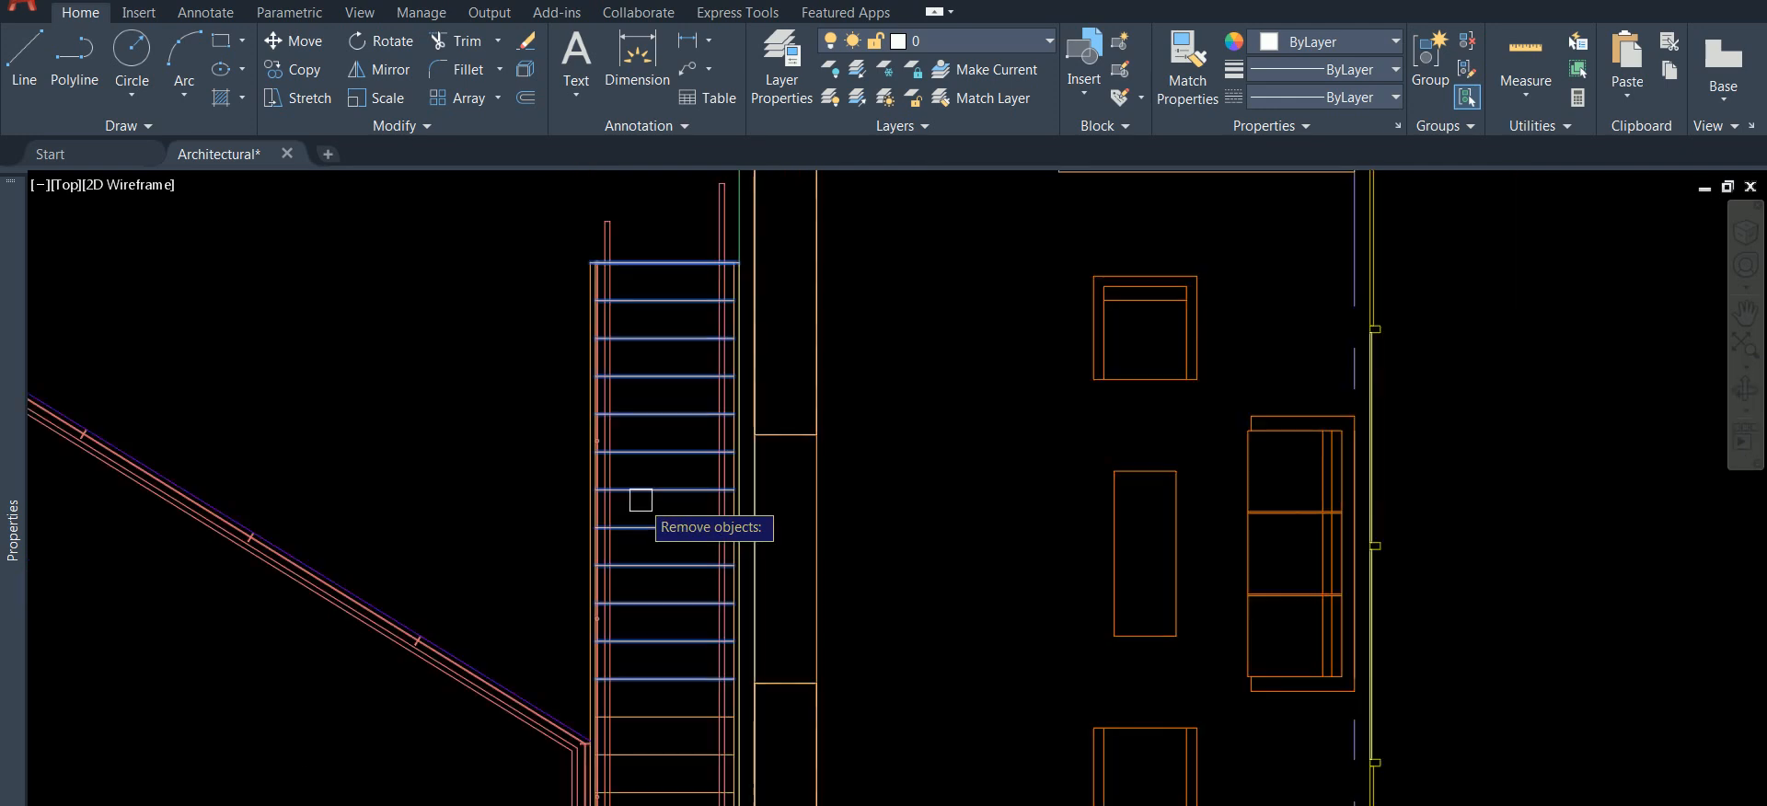
{"action": "scroll", "coordinate": [654, 510], "scroll_direction": "down", "scroll_amount": 2}
{"action": "scroll", "coordinate": [678, 528], "scroll_direction": "up", "scroll_amount": 4}
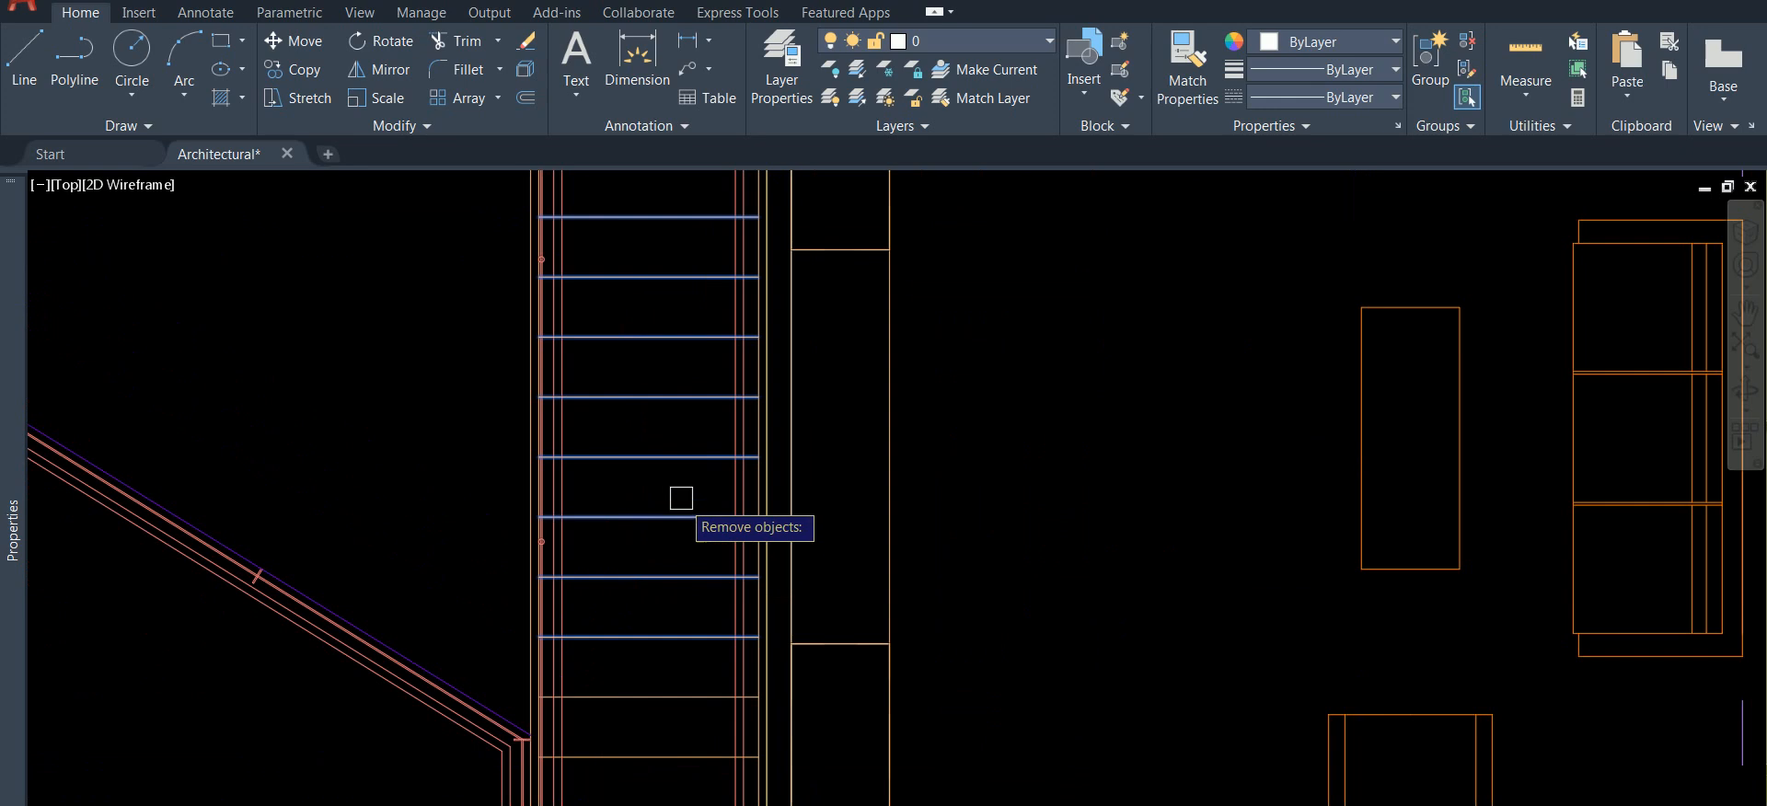
{"action": "left_click", "coordinate": [673, 427]}
{"action": "left_click", "coordinate": [614, 629]}
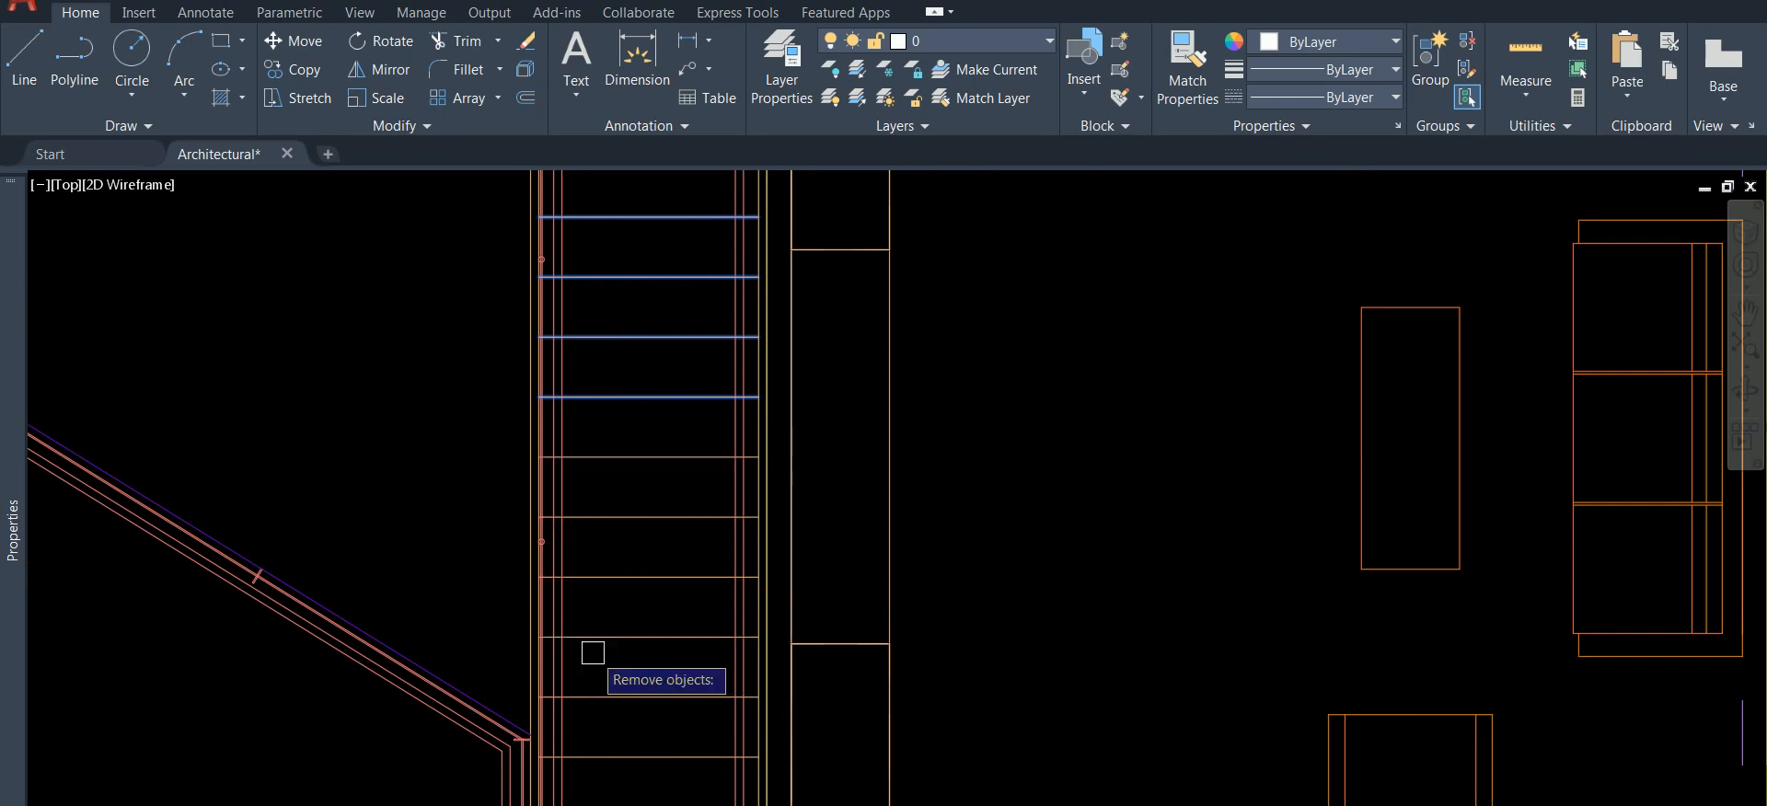
- Return the selection to Add mode (A) and add five treads farther down the staircase with a crossing box
{"action": "scroll", "coordinate": [613, 598], "scroll_direction": "down", "scroll_amount": 2}
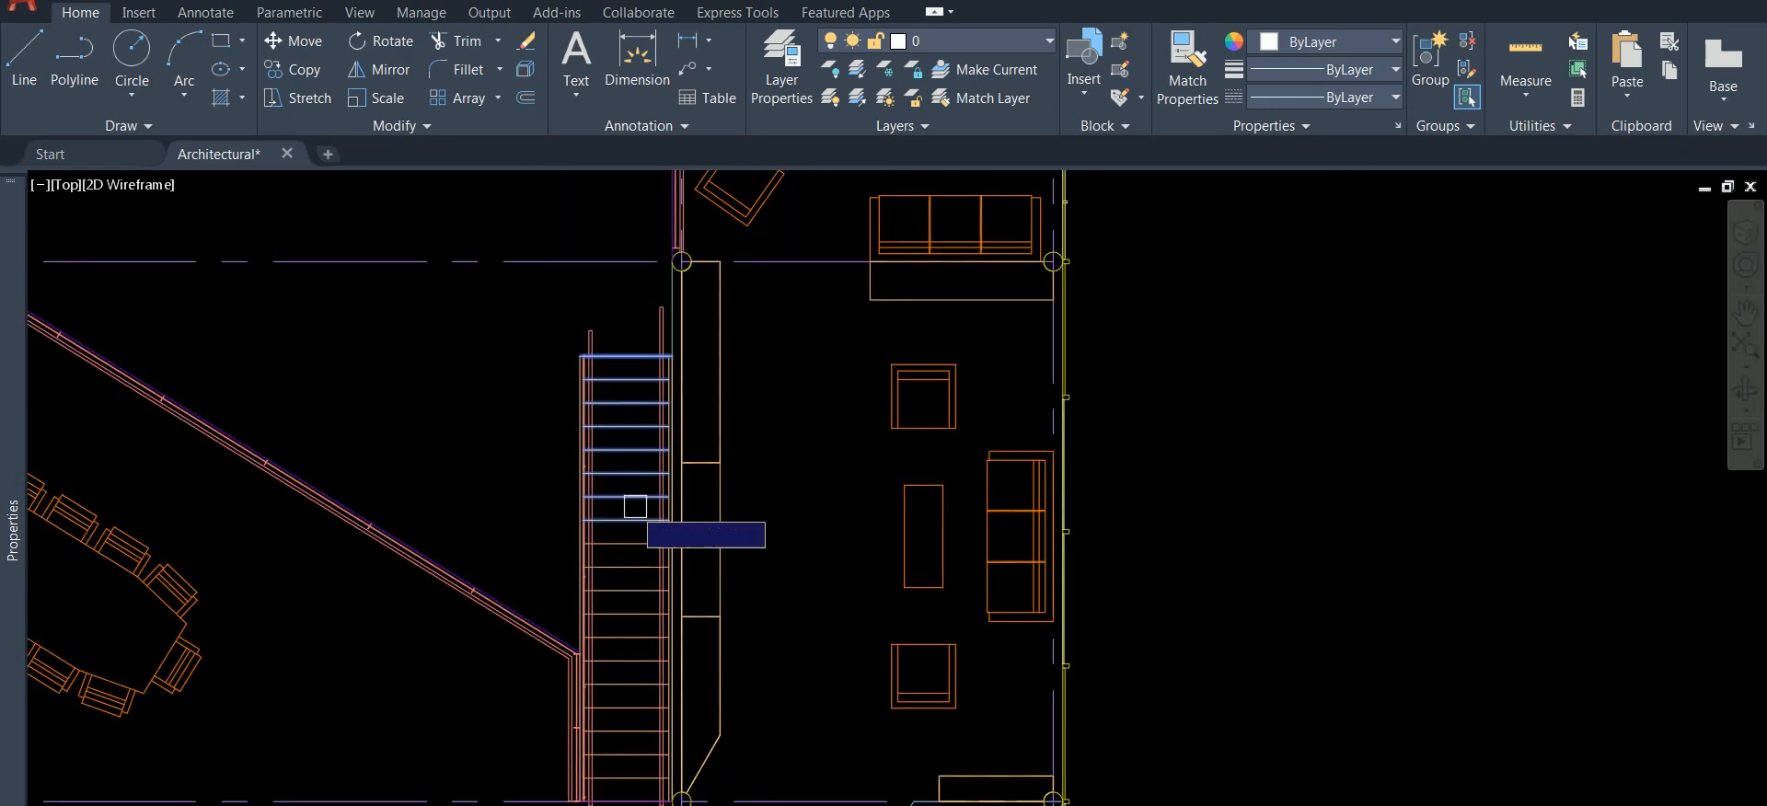
{"action": "middle_click_drag", "start_coordinate": [604, 632], "coordinate": [611, 505]}
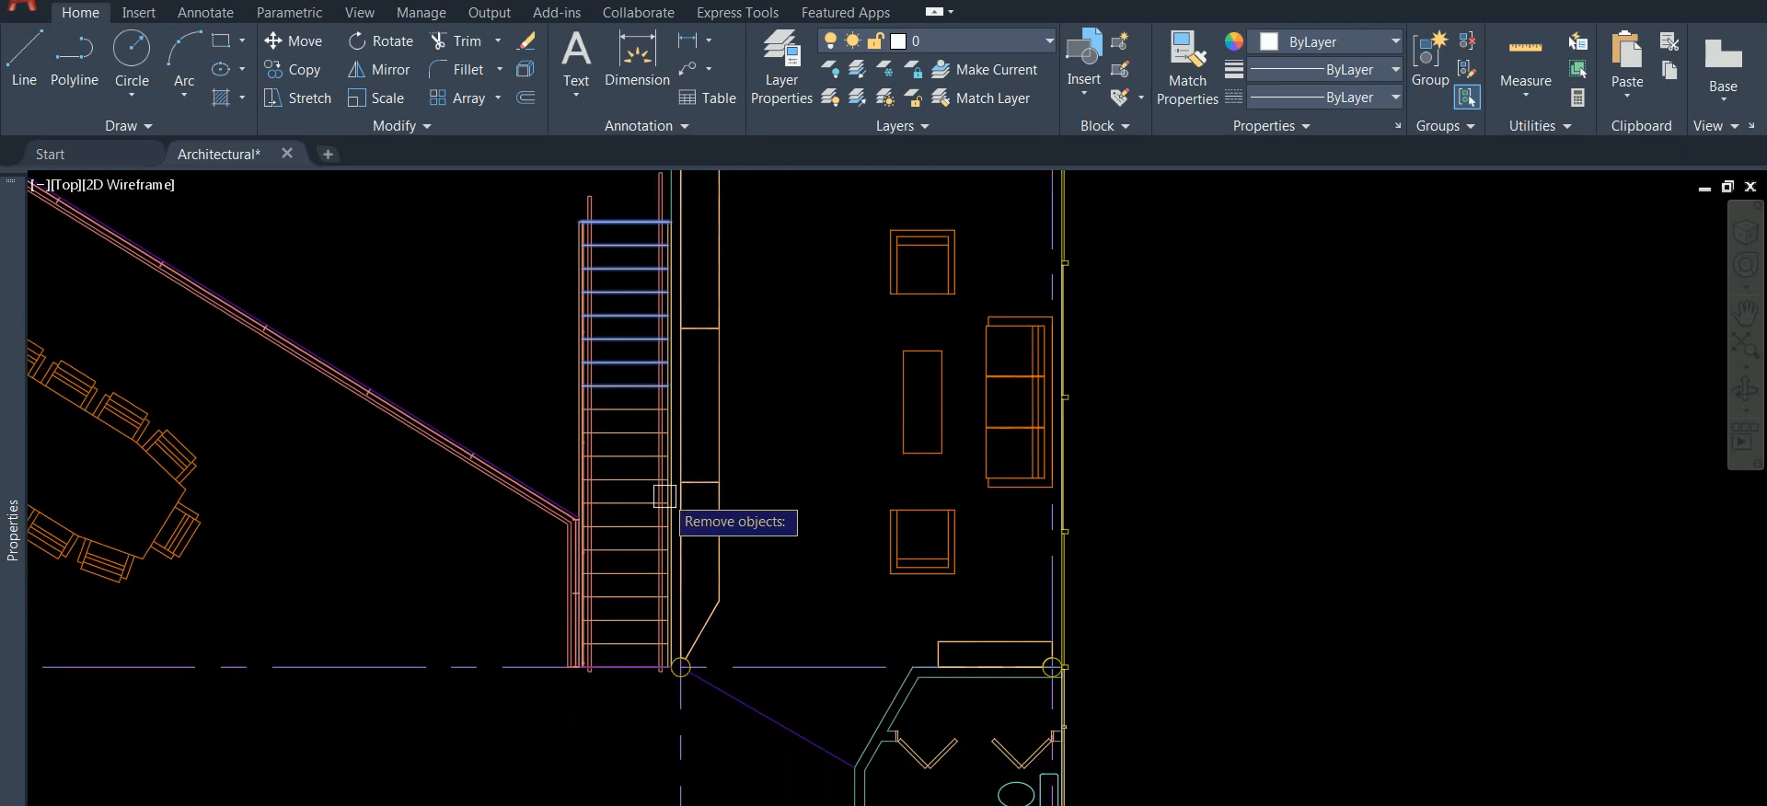
{"action": "type", "text": "a"}
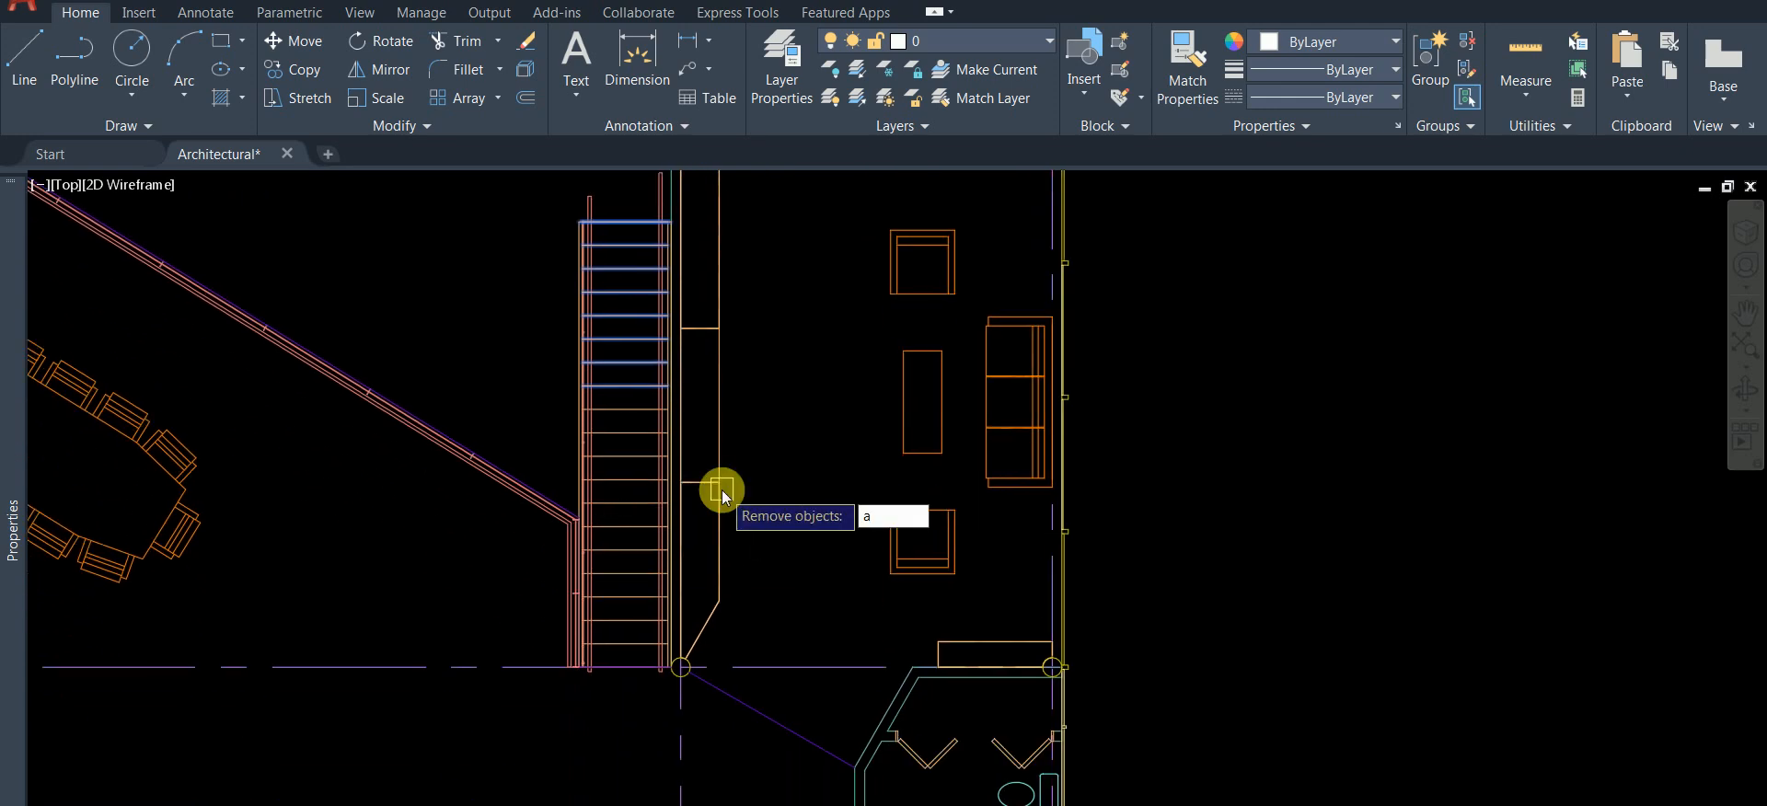
{"action": "key", "text": "Return"}
{"action": "scroll", "coordinate": [651, 501], "scroll_direction": "up", "scroll_amount": 4}
{"action": "left_click", "coordinate": [625, 467]}
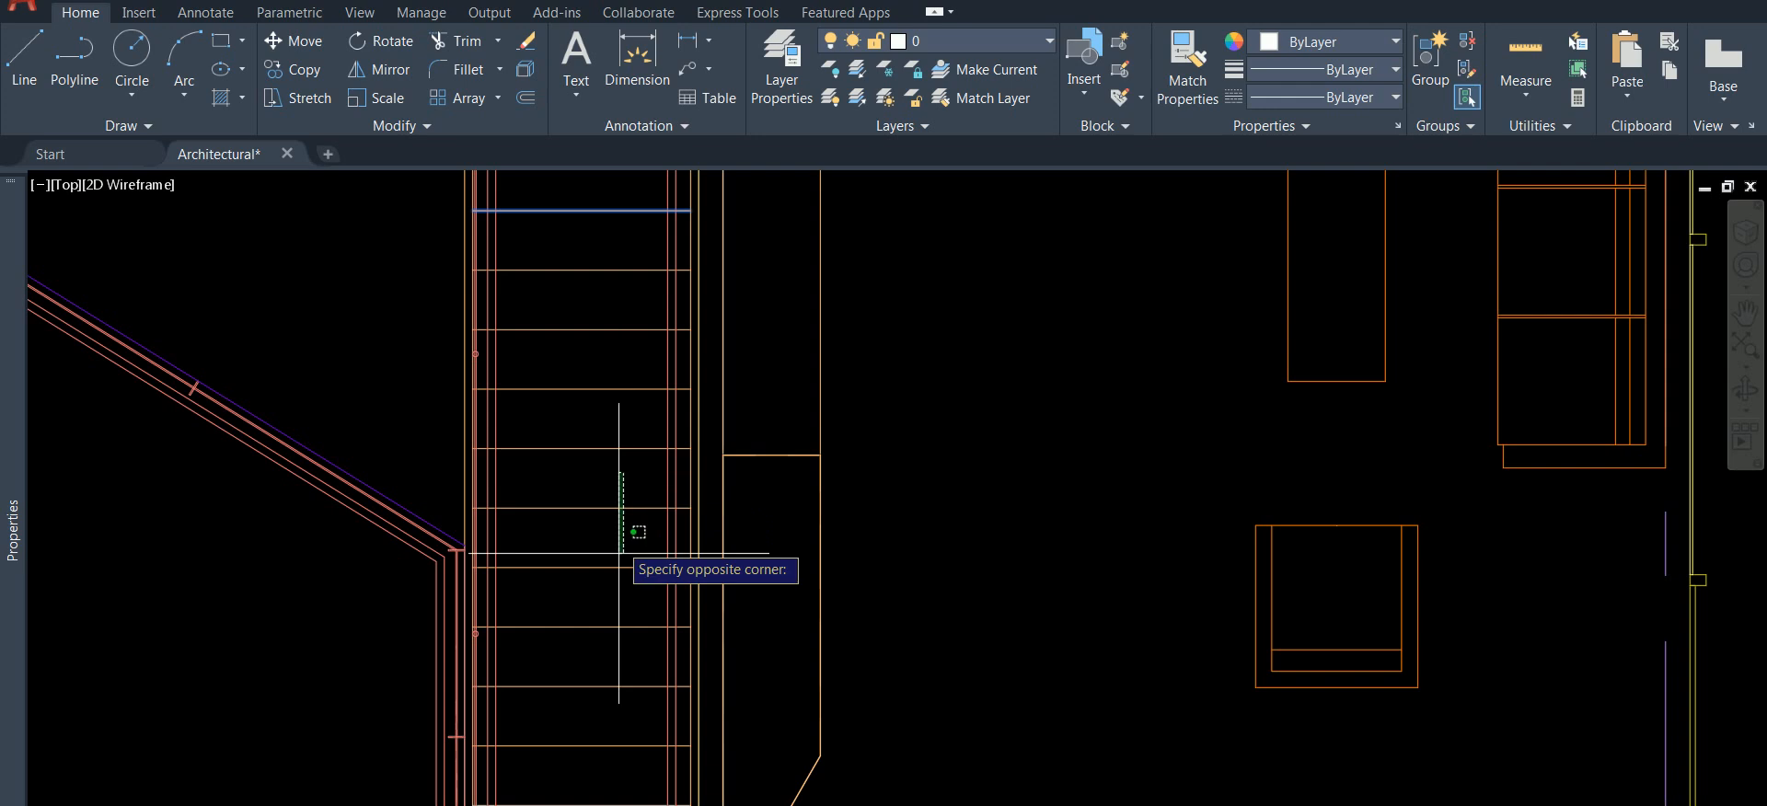
{"action": "middle_click_drag", "start_coordinate": [600, 637], "coordinate": [635, 456]}
{"action": "scroll", "coordinate": [636, 456], "scroll_direction": "down", "scroll_amount": 2}
{"action": "left_click", "coordinate": [620, 536]}
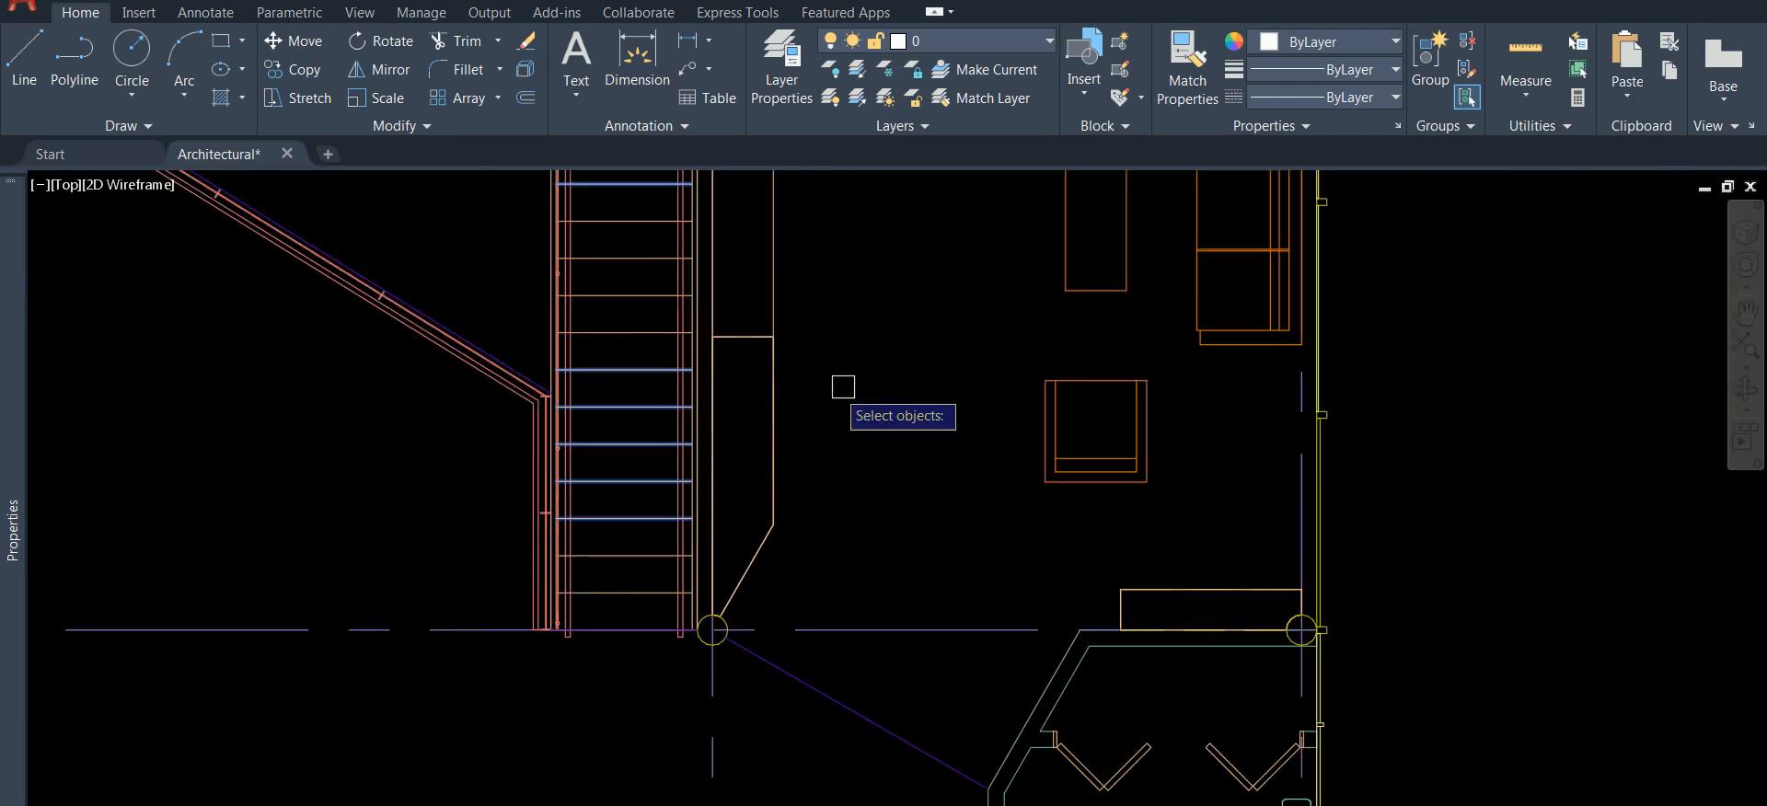
- Accept the selected treads, set a copy base point beside the staircase, preview the copies outside the exterior wall, and cancel the copy
{"action": "scroll", "coordinate": [839, 376], "scroll_direction": "down", "scroll_amount": 4}
{"action": "key", "text": "Return"}
{"action": "left_click", "coordinate": [861, 327]}
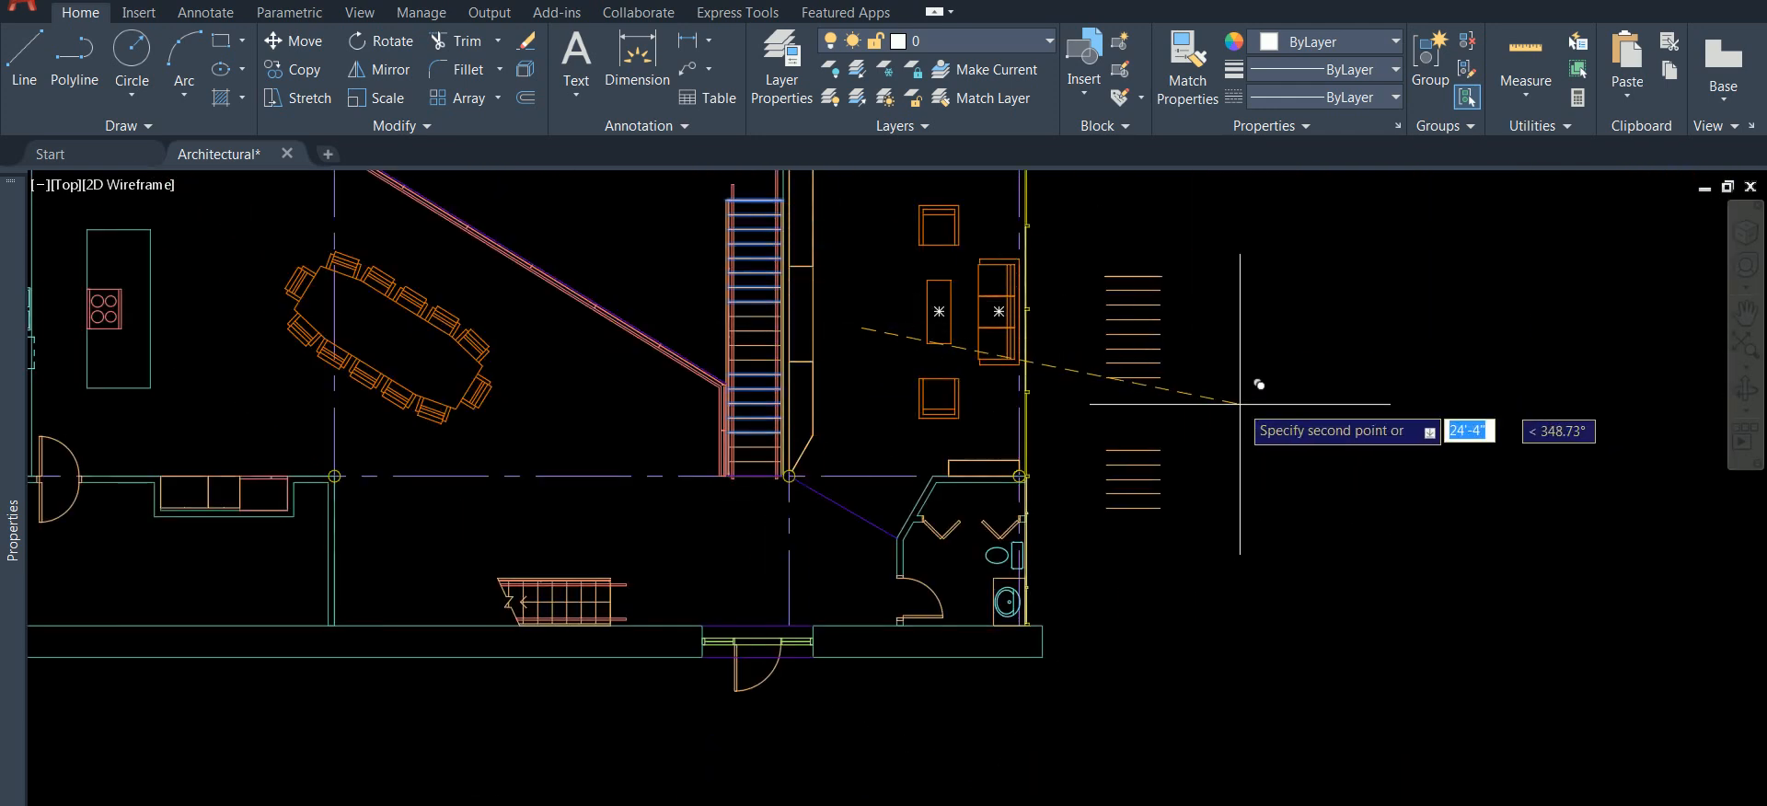
{"action": "key", "text": "Escape"}
- Try a narrow crossing box down over the staircase treads and leave nothing selected
{"action": "middle_click_drag", "start_coordinate": [899, 356], "coordinate": [881, 445]}
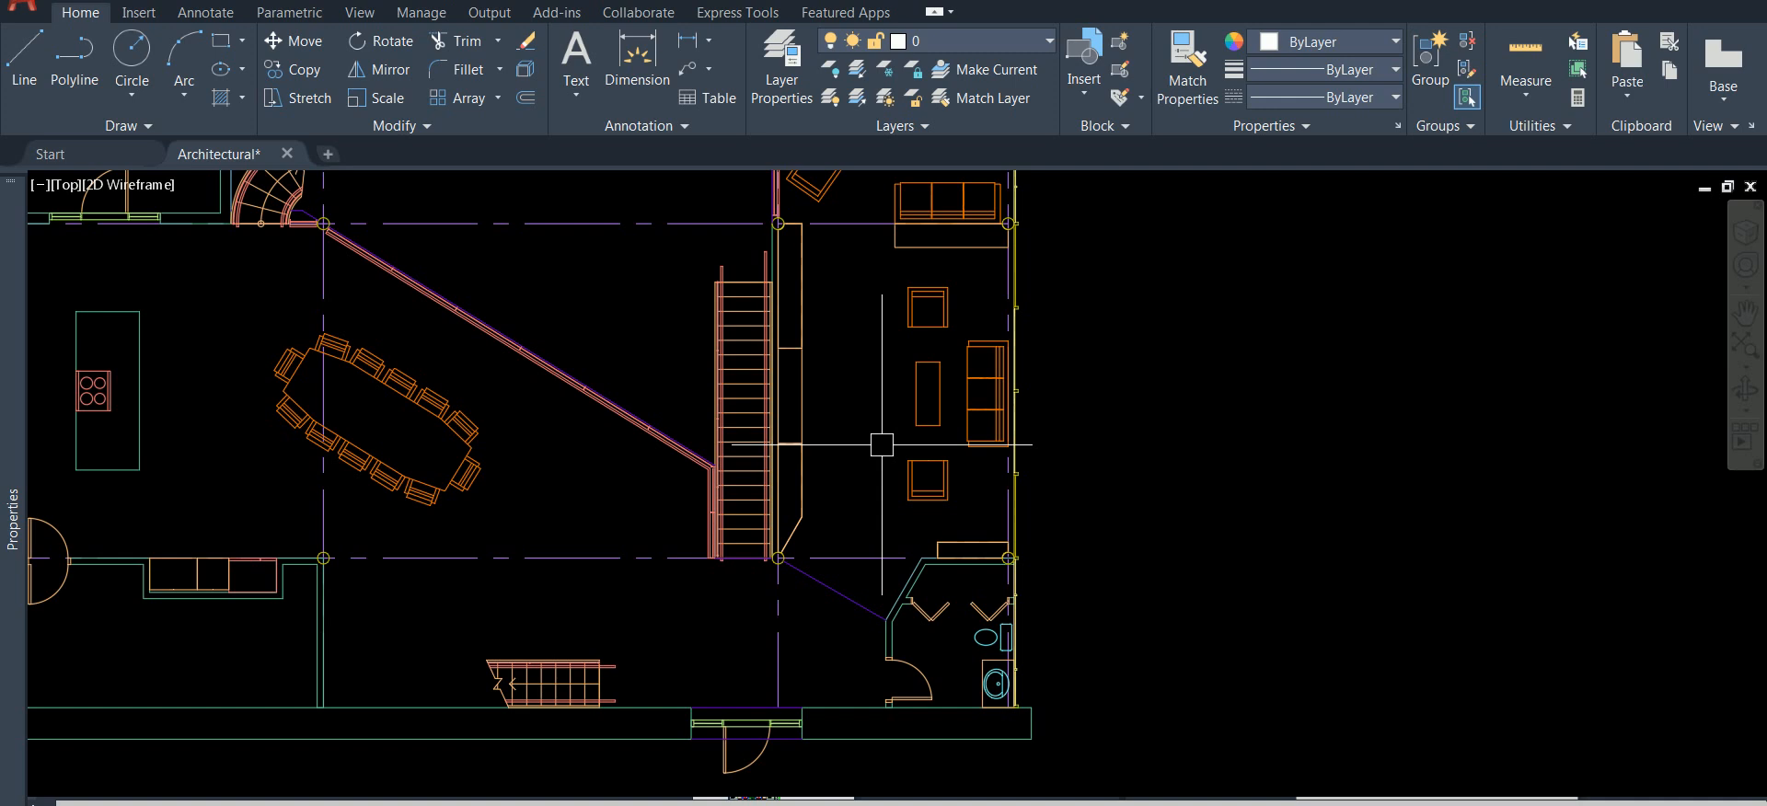
{"action": "scroll", "coordinate": [638, 325], "scroll_direction": "up", "scroll_amount": 2}
{"action": "left_click", "coordinate": [822, 215]}
{"action": "middle_click_drag", "start_coordinate": [788, 609], "coordinate": [790, 542]}
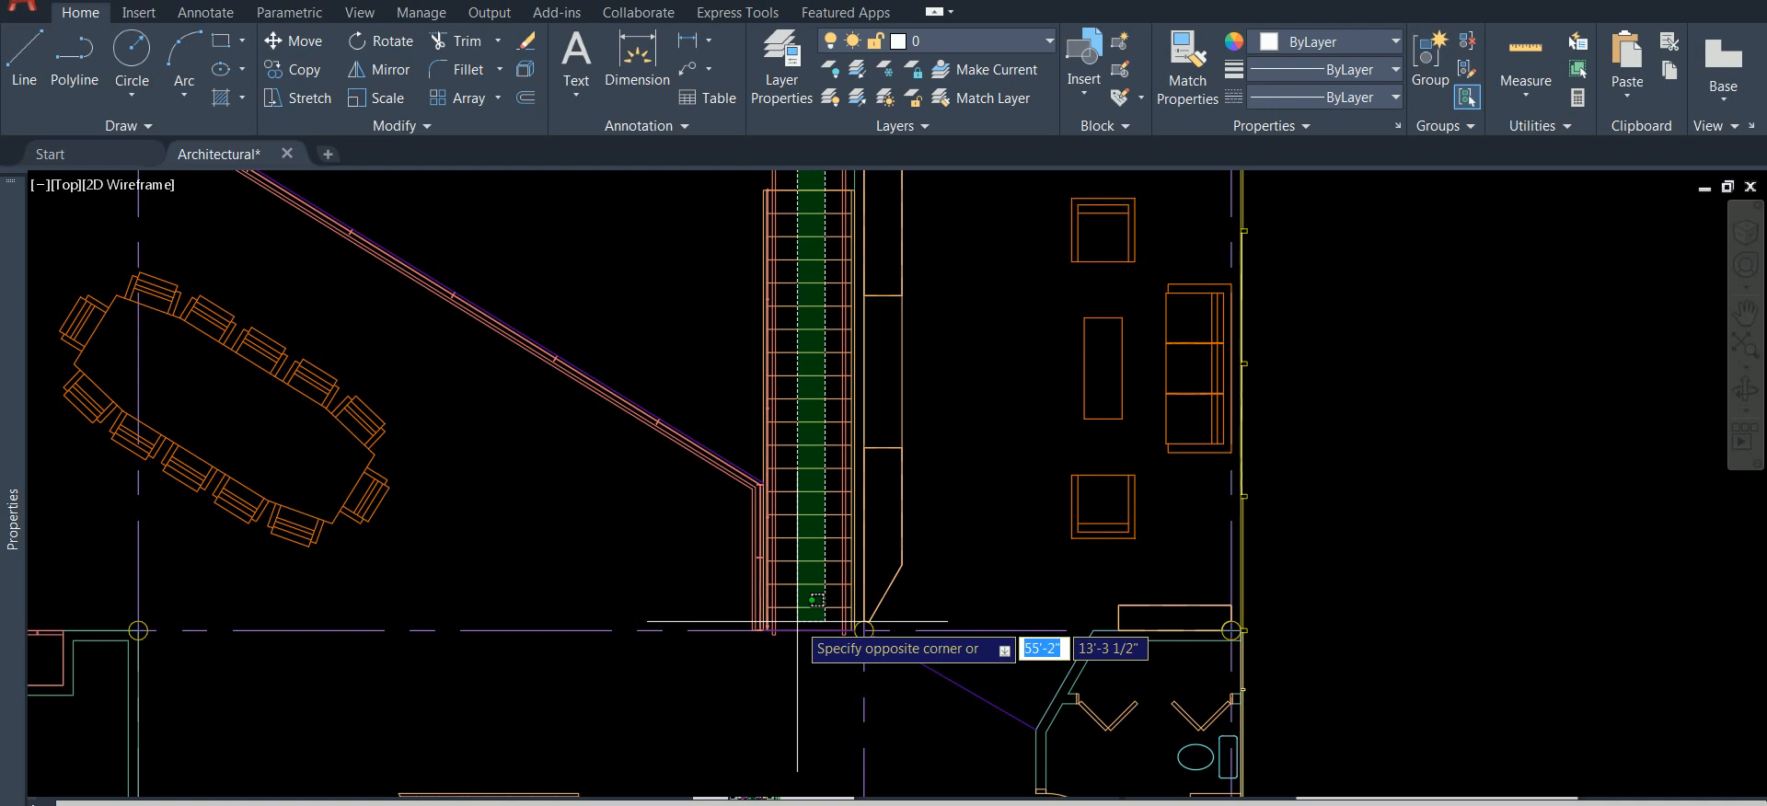
{"action": "middle_click_drag", "start_coordinate": [808, 492], "coordinate": [786, 604]}
{"action": "left_click", "coordinate": [777, 292]}
{"action": "scroll", "coordinate": [778, 300], "scroll_direction": "up", "scroll_amount": 4}
{"action": "scroll", "coordinate": [777, 299], "scroll_direction": "down", "scroll_amount": 10}
- Select the staircase's top tread line and show its properties
{"action": "middle_click_drag", "start_coordinate": [660, 208], "coordinate": [663, 225]}
{"action": "scroll", "coordinate": [731, 316], "scroll_direction": "up", "scroll_amount": 6}
{"action": "middle_click_drag", "start_coordinate": [859, 417], "coordinate": [894, 403]}
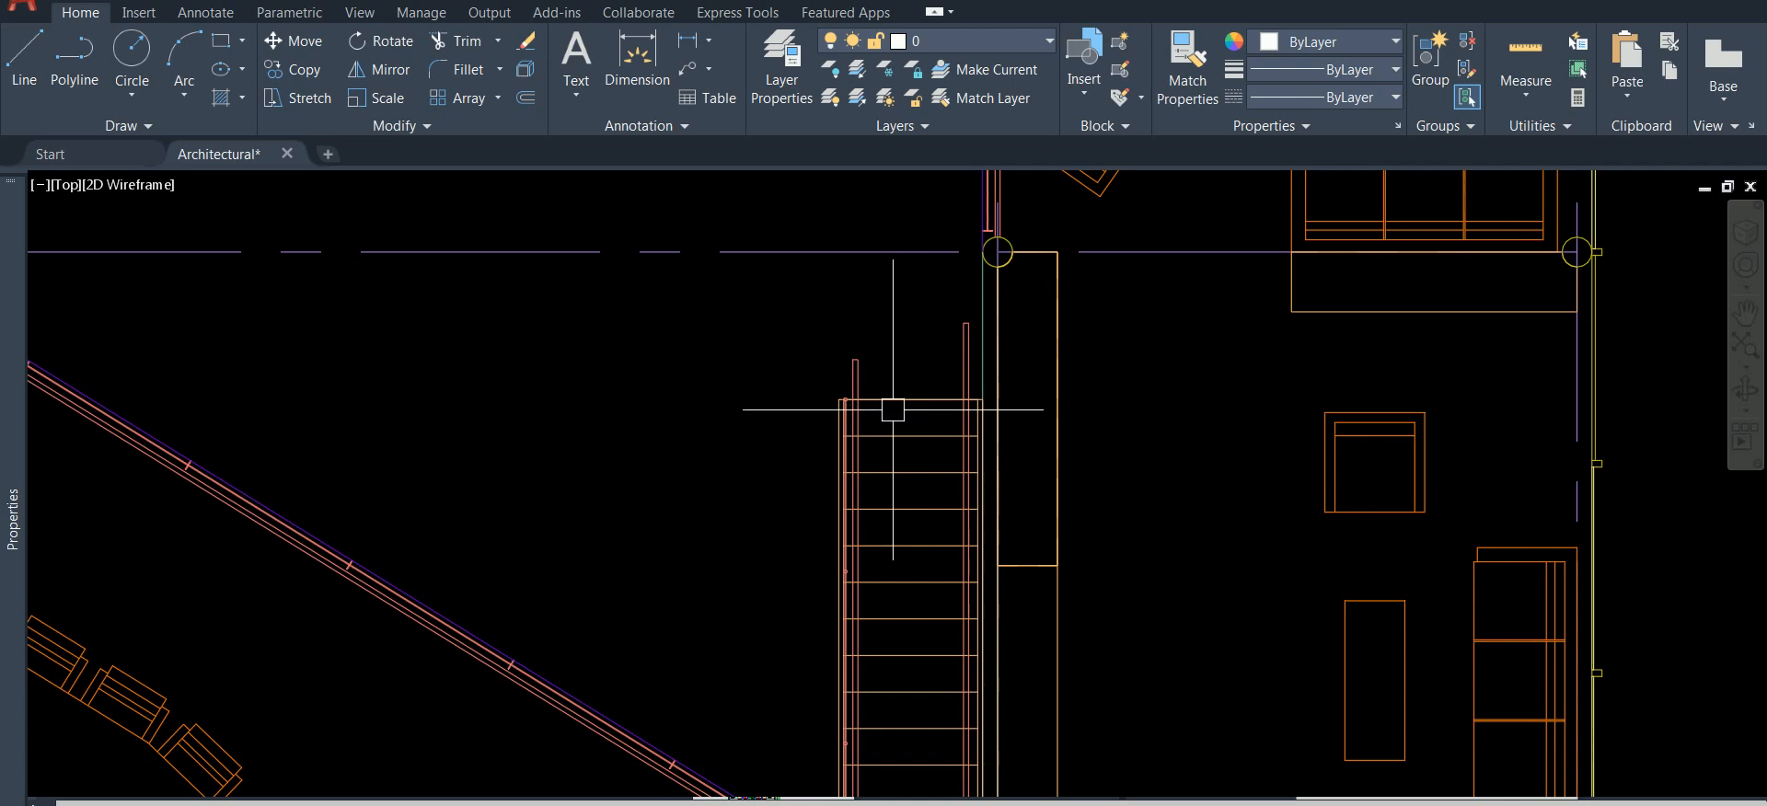
{"action": "left_click", "coordinate": [897, 401]}
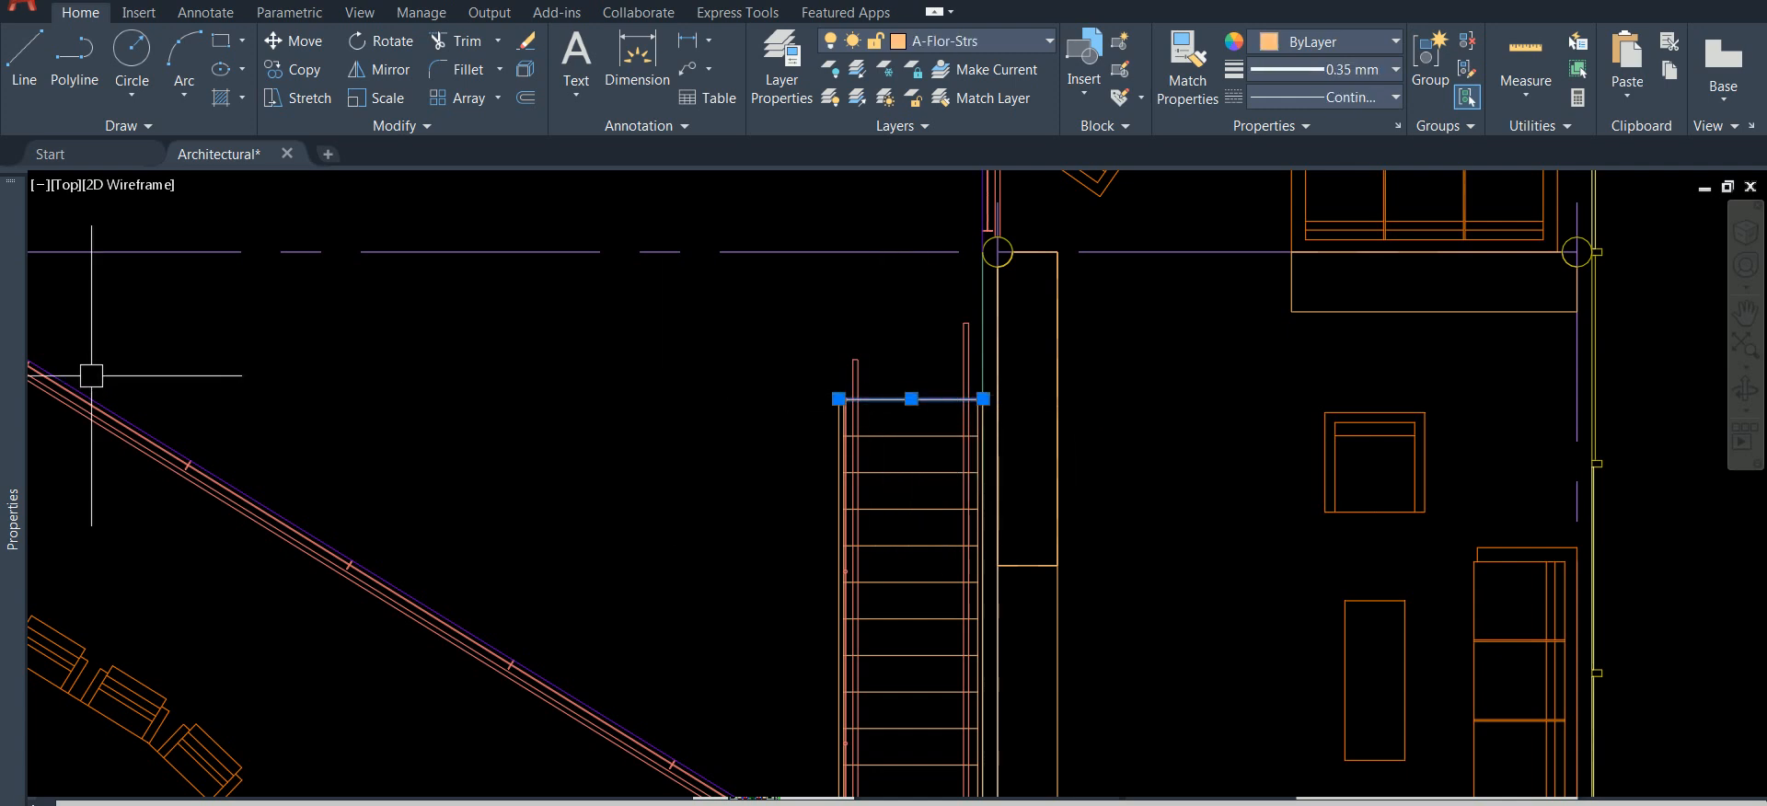
{"action": "left_click", "coordinate": [9, 364]}
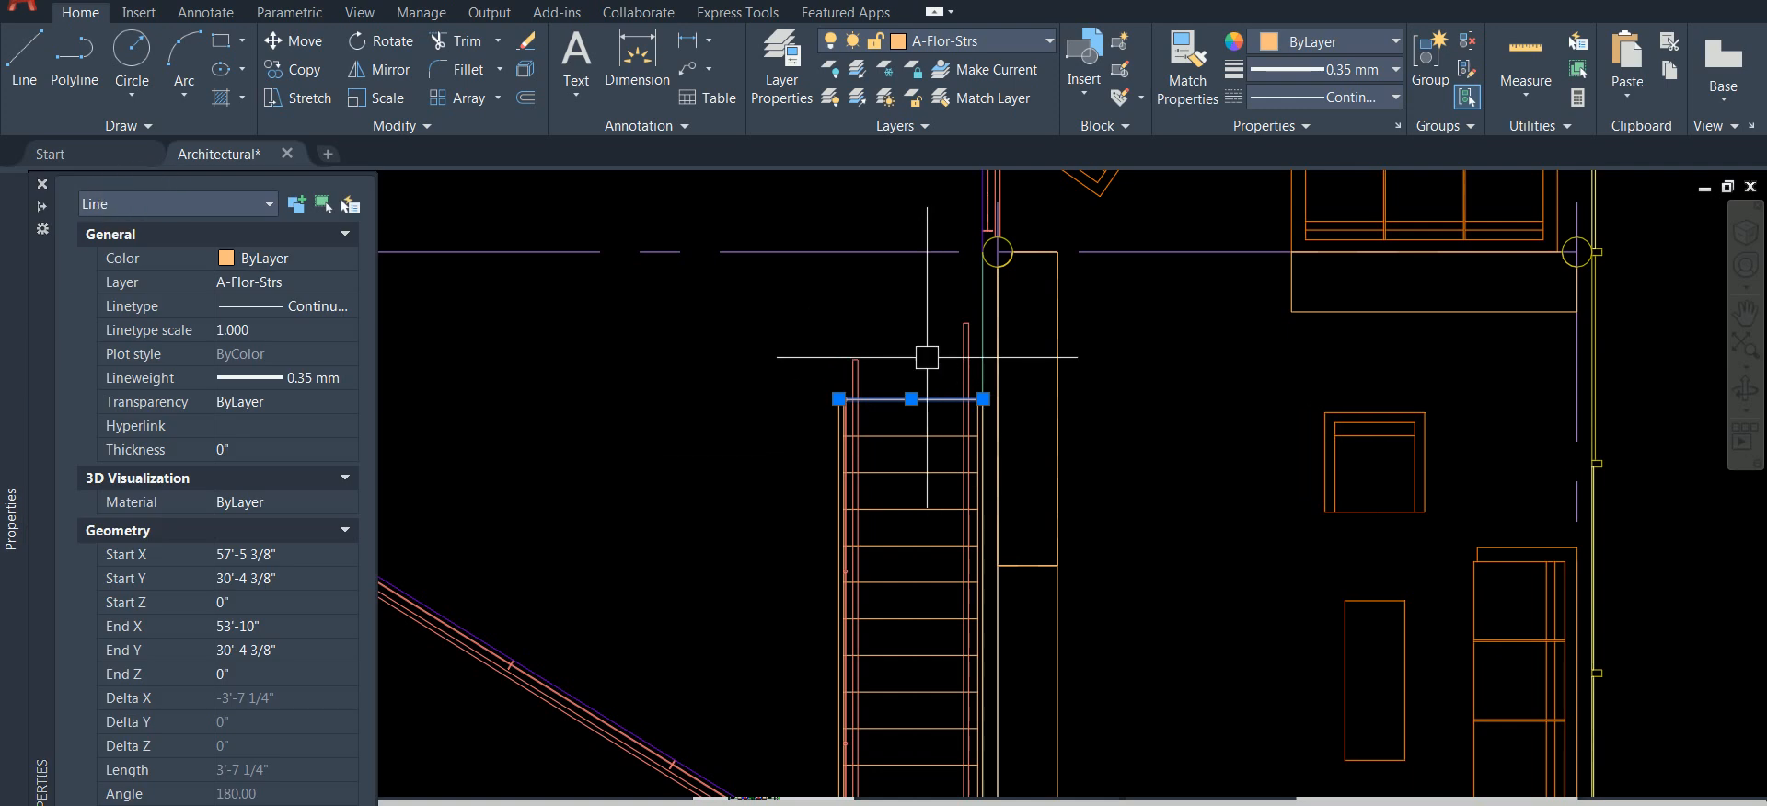
- Use Select Similar on the selected top tread line to pick all matching lines on the A-Flor-Strs layer
{"action": "scroll", "coordinate": [926, 357], "scroll_direction": "down", "scroll_amount": 3}
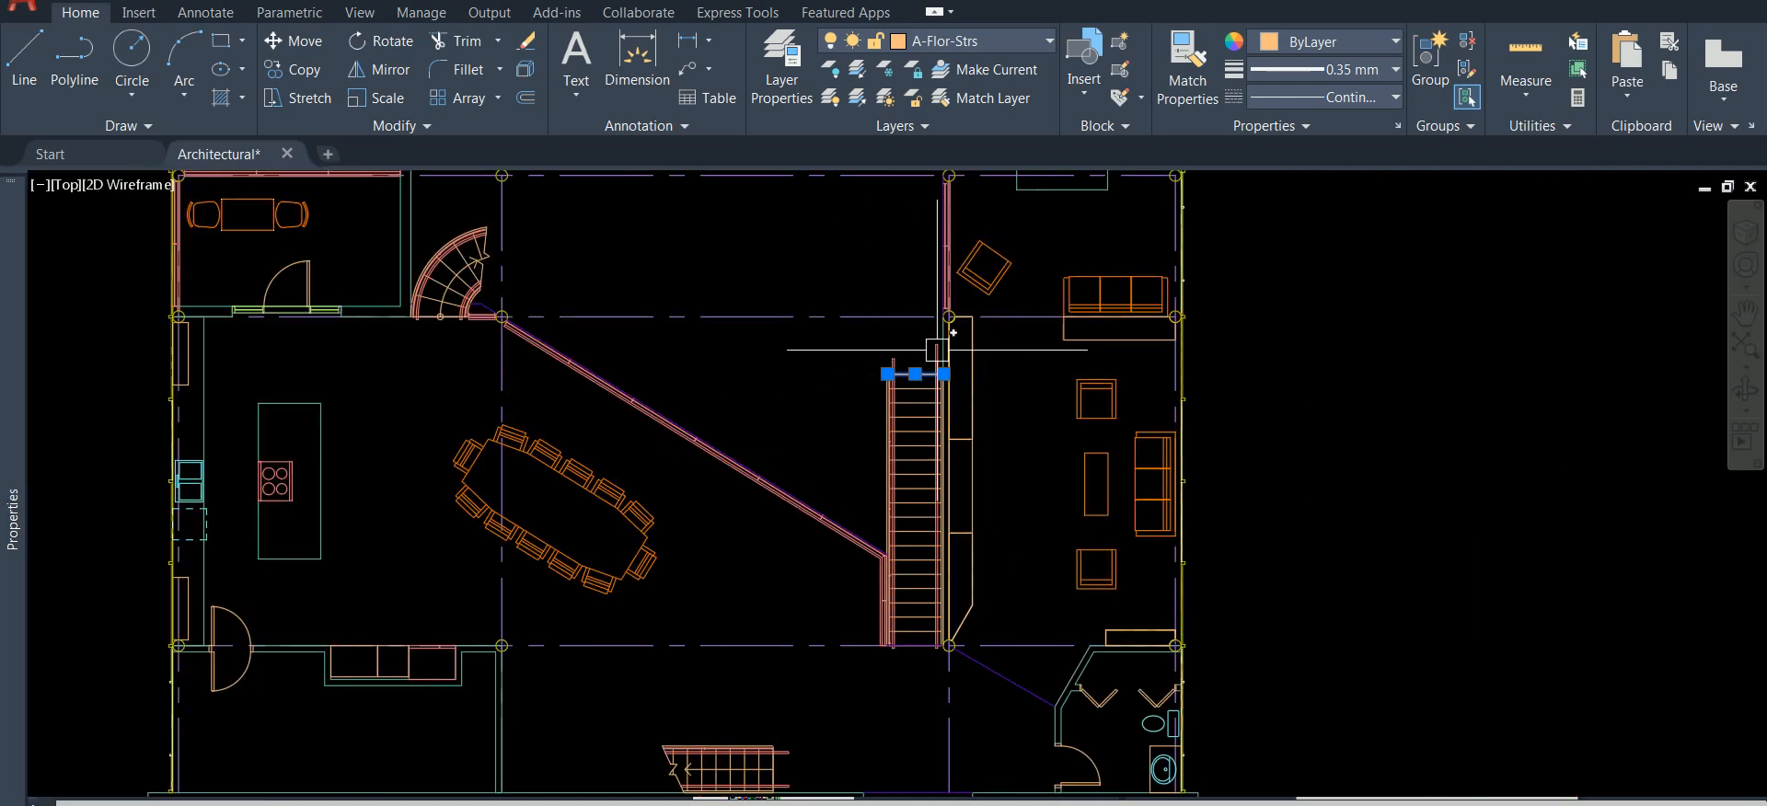
{"action": "scroll", "coordinate": [799, 291], "scroll_direction": "down", "scroll_amount": 2}
{"action": "middle_click_drag", "start_coordinate": [799, 291], "coordinate": [743, 335]}
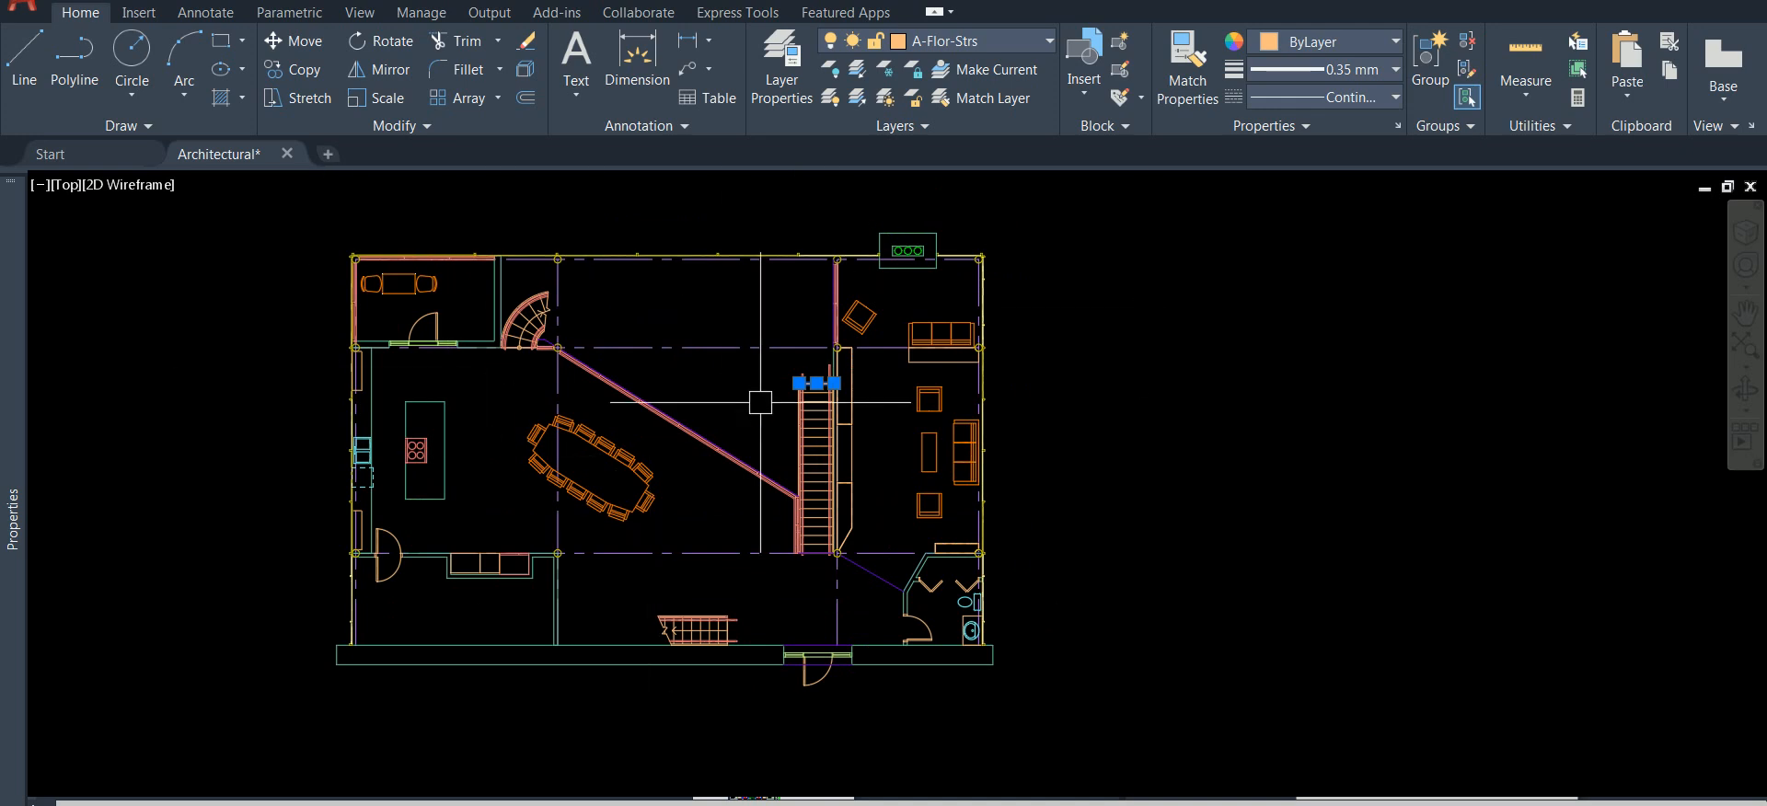
{"action": "scroll", "coordinate": [816, 372], "scroll_direction": "up", "scroll_amount": 5}
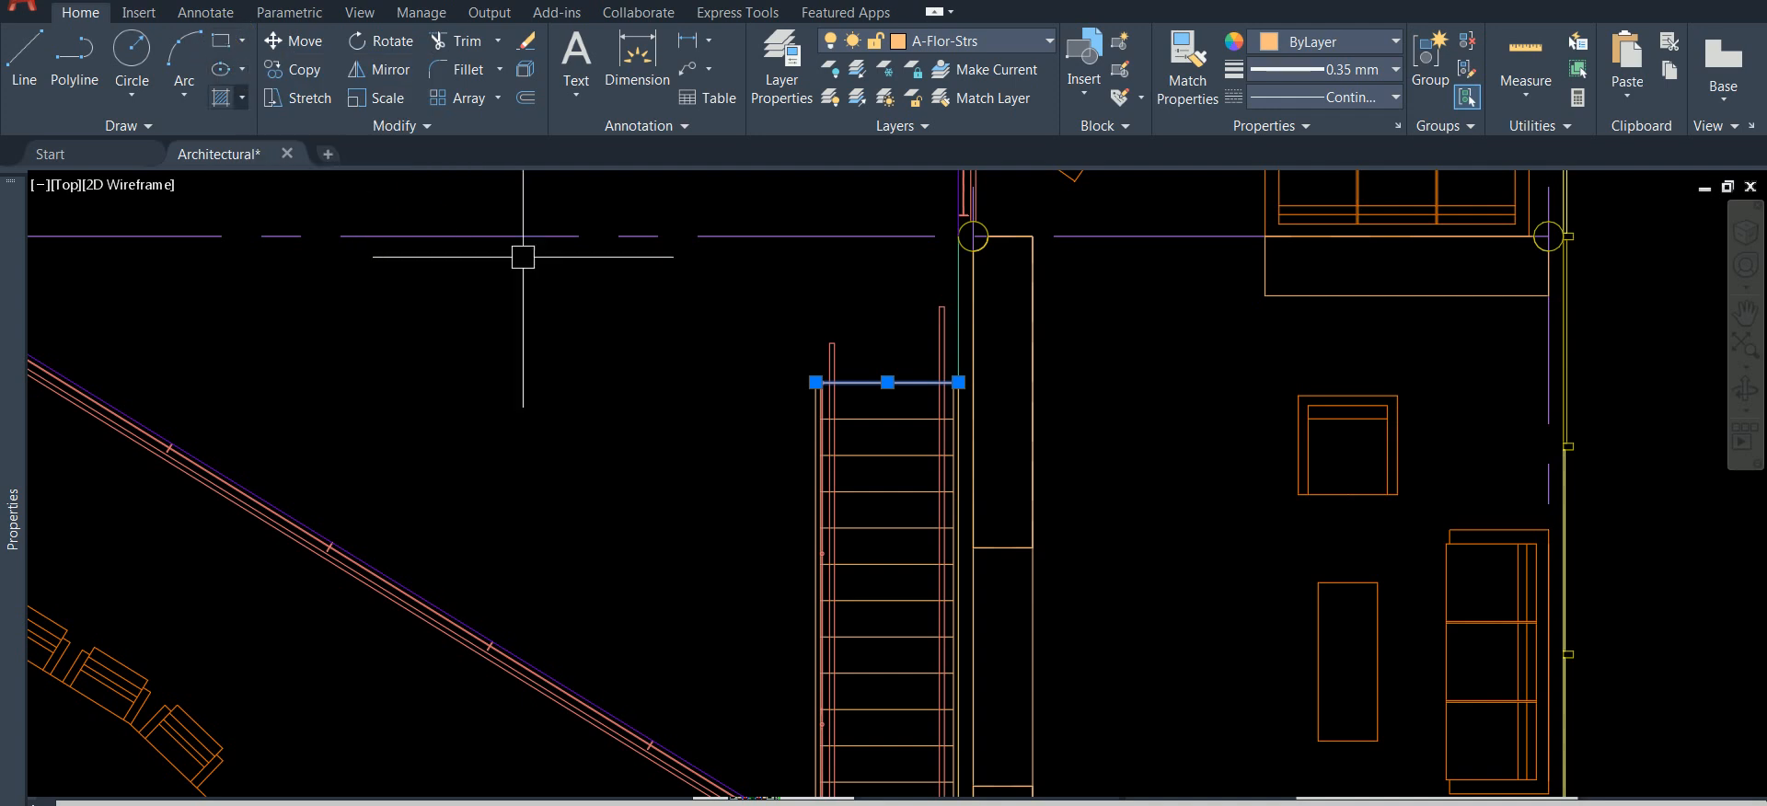
{"action": "scroll", "coordinate": [663, 366], "scroll_direction": "down", "scroll_amount": 2}
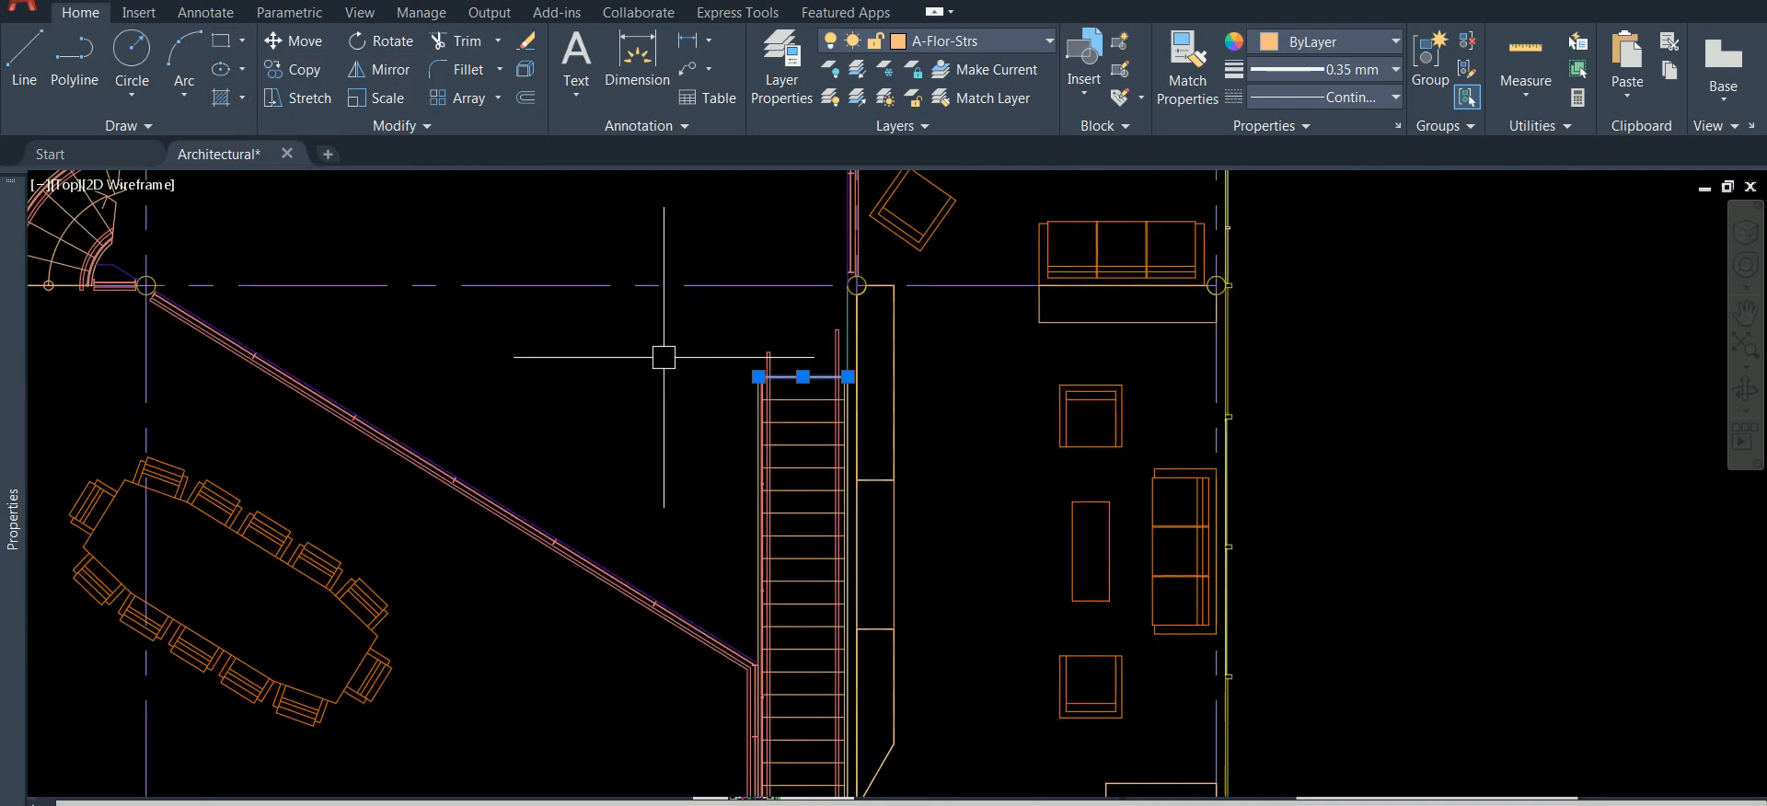
{"action": "right_click", "coordinate": [793, 304]}
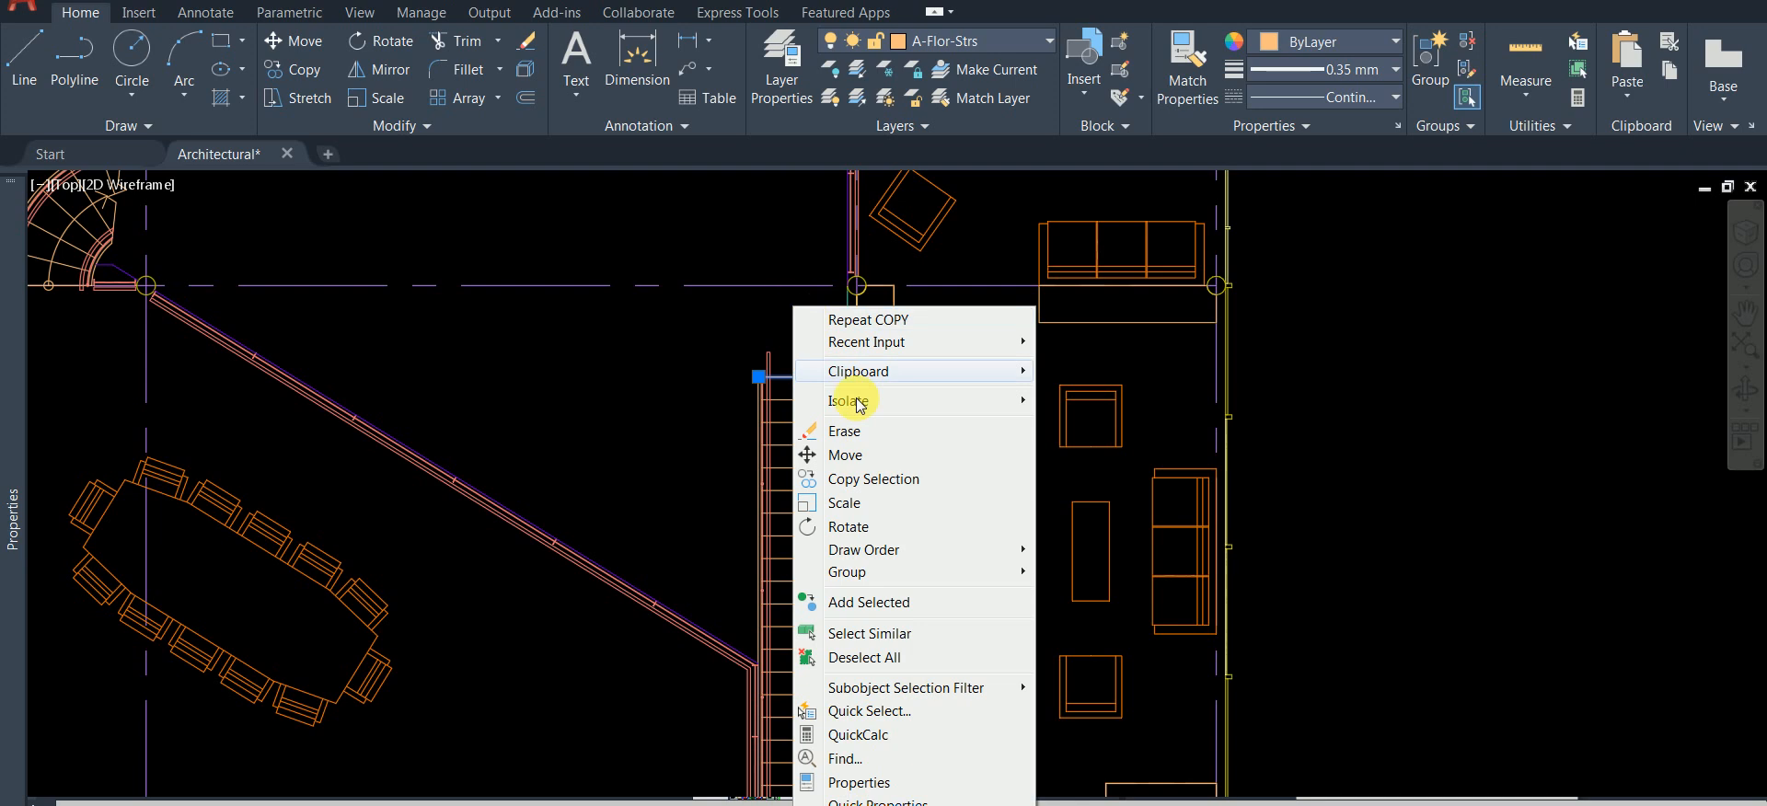
{"action": "left_click", "coordinate": [897, 634]}
- Examine which lines are selected on the spiral stair, the straight staircase and the small lower stair
{"action": "scroll", "coordinate": [875, 434], "scroll_direction": "down", "scroll_amount": 2}
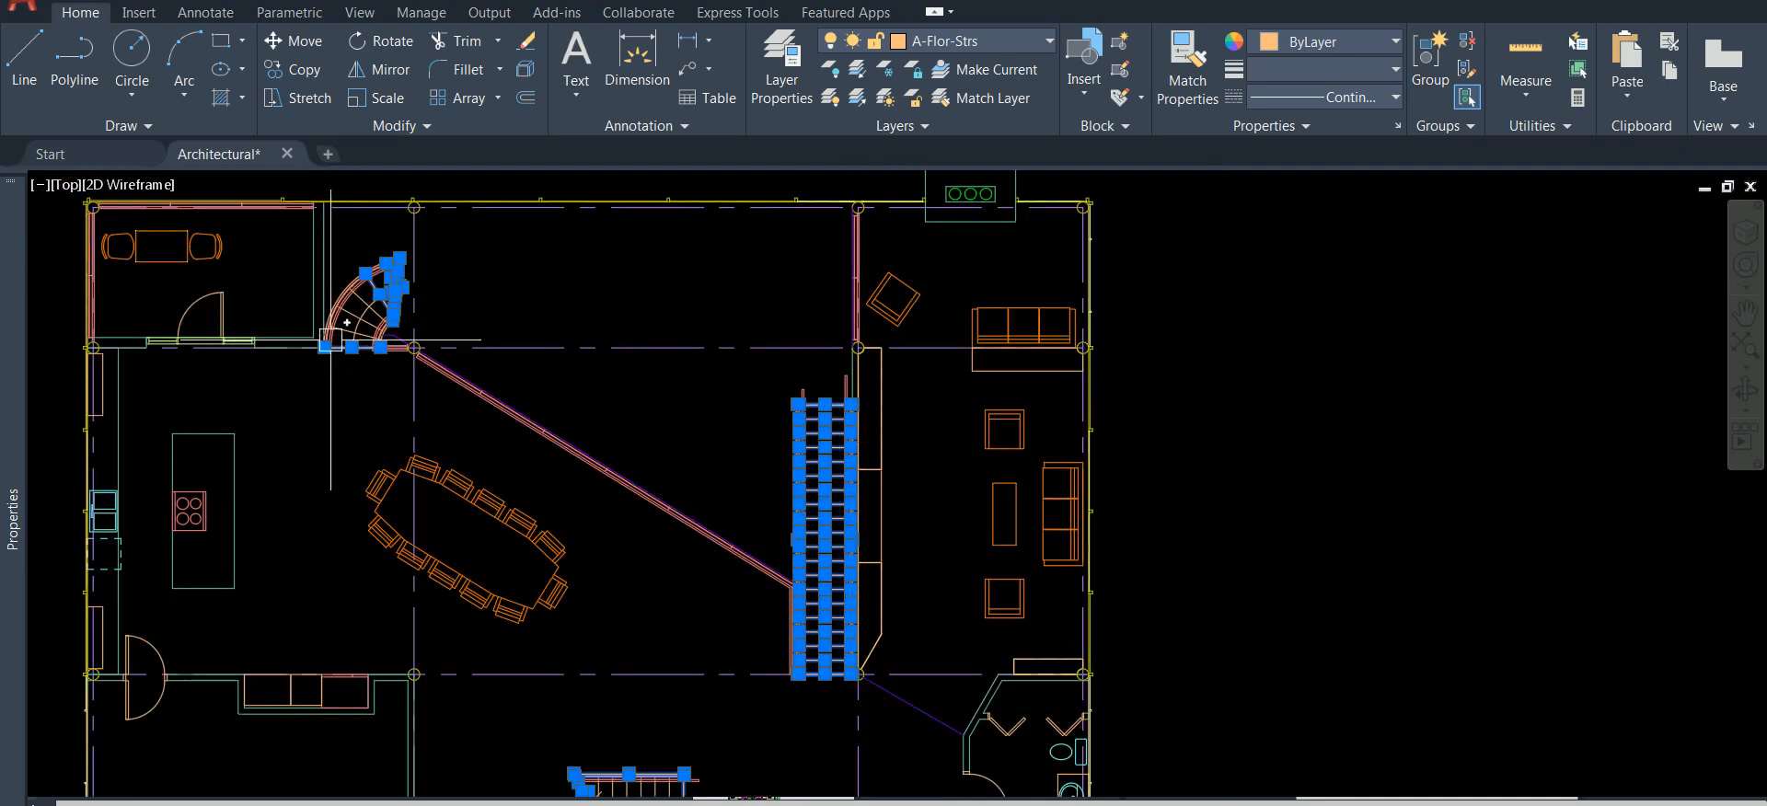
{"action": "scroll", "coordinate": [330, 346], "scroll_direction": "up", "scroll_amount": 3}
{"action": "scroll", "coordinate": [455, 260], "scroll_direction": "up", "scroll_amount": 2}
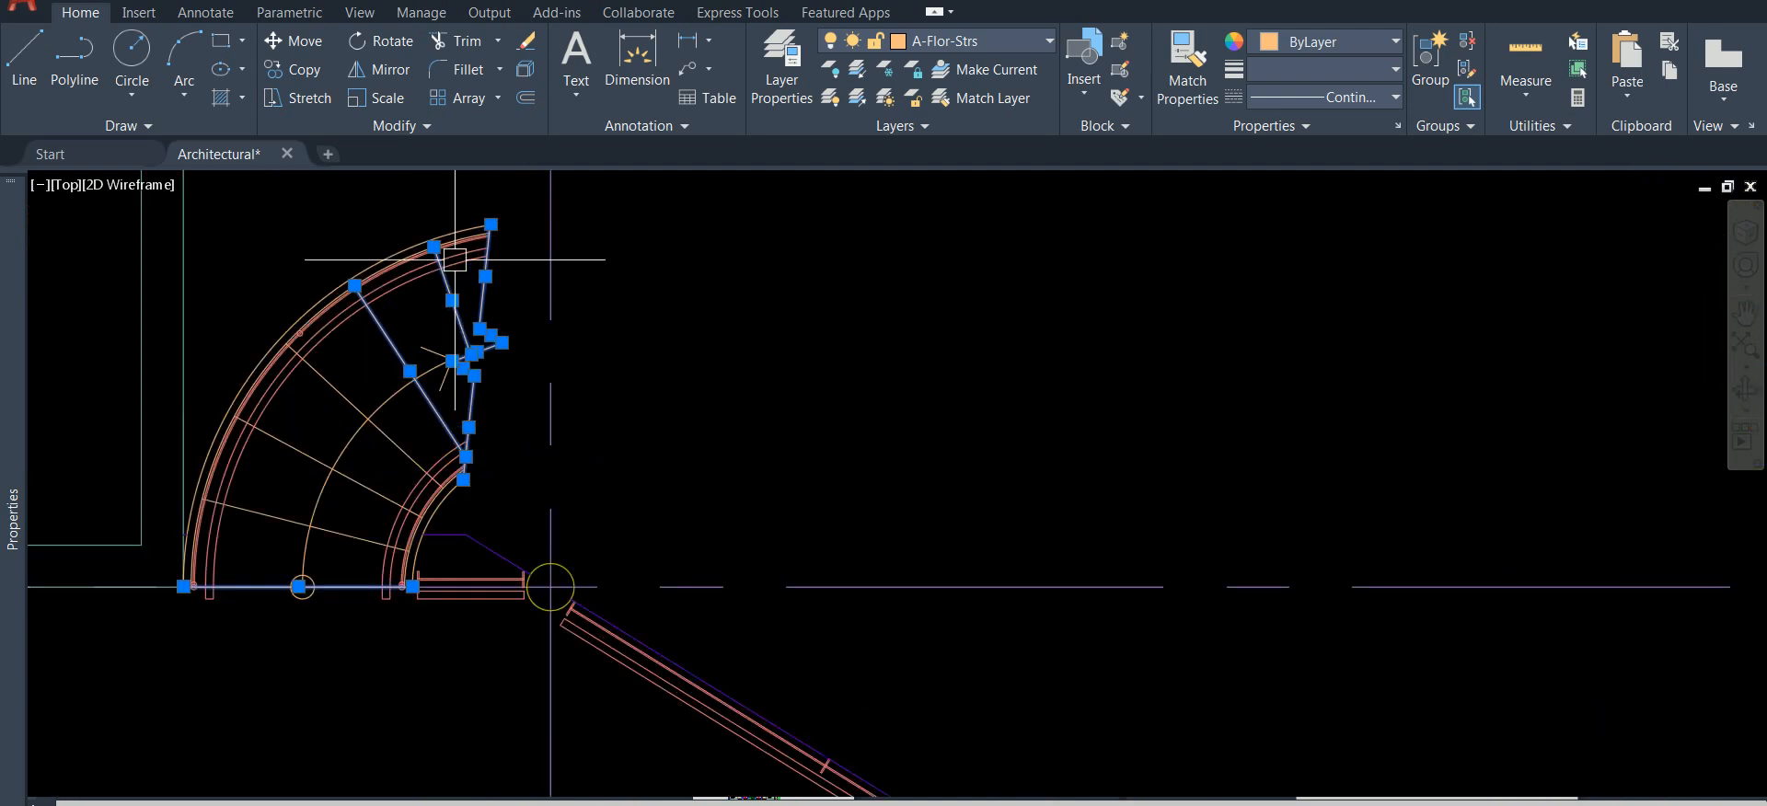
{"action": "scroll", "coordinate": [455, 259], "scroll_direction": "down", "scroll_amount": 5}
{"action": "scroll", "coordinate": [926, 631], "scroll_direction": "up", "scroll_amount": 5}
{"action": "scroll", "coordinate": [809, 705], "scroll_direction": "up", "scroll_amount": 3}
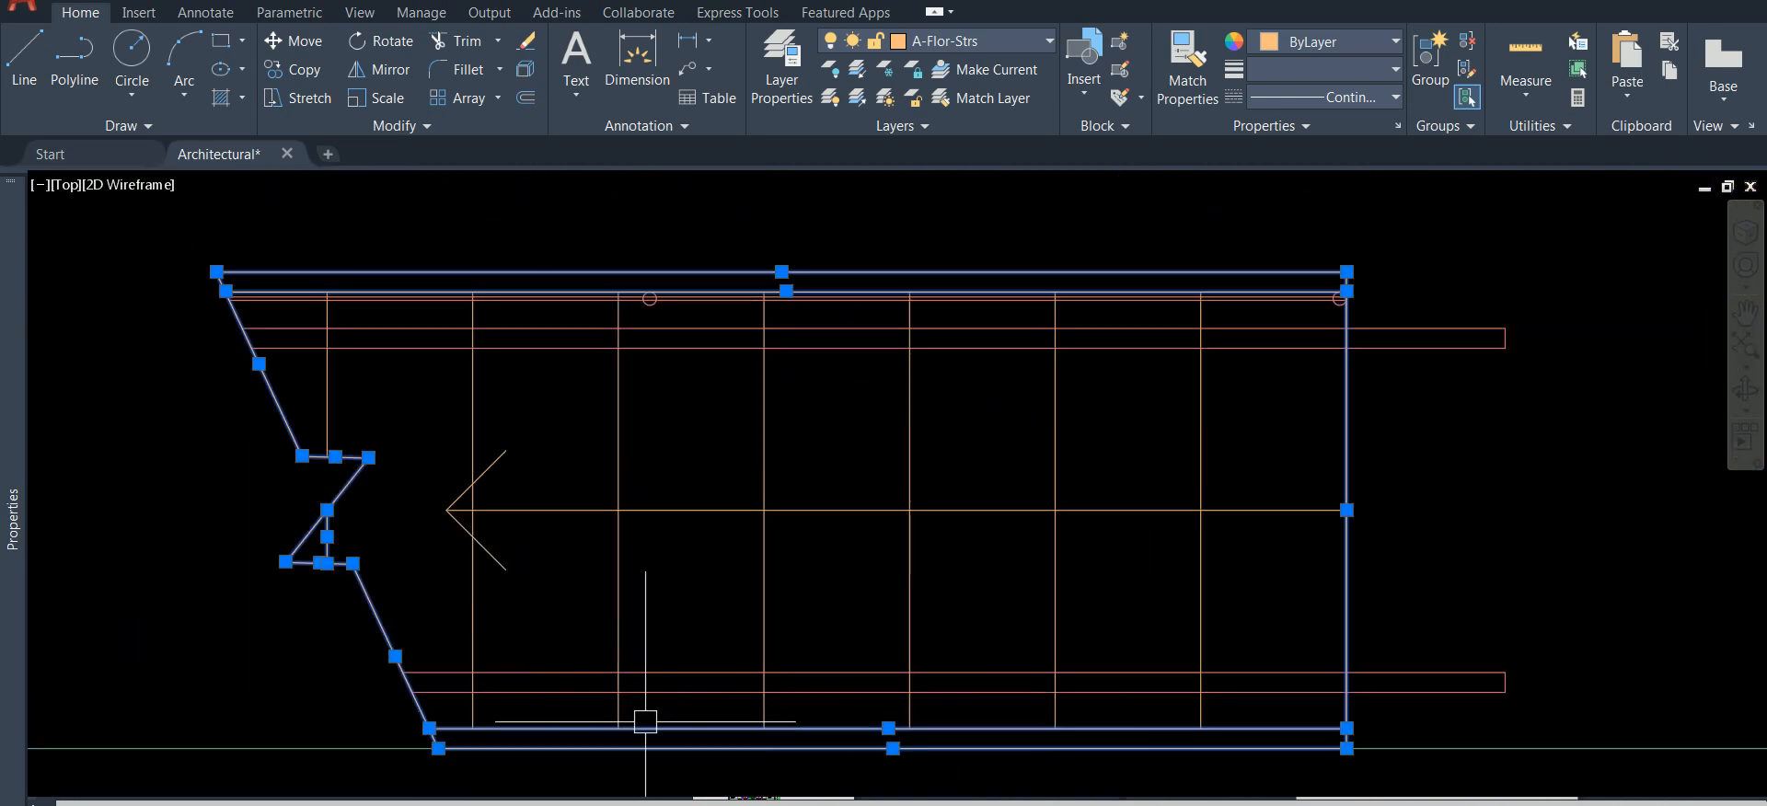
{"action": "scroll", "coordinate": [584, 738], "scroll_direction": "down", "scroll_amount": 2}
{"action": "scroll", "coordinate": [760, 443], "scroll_direction": "down", "scroll_amount": 4}
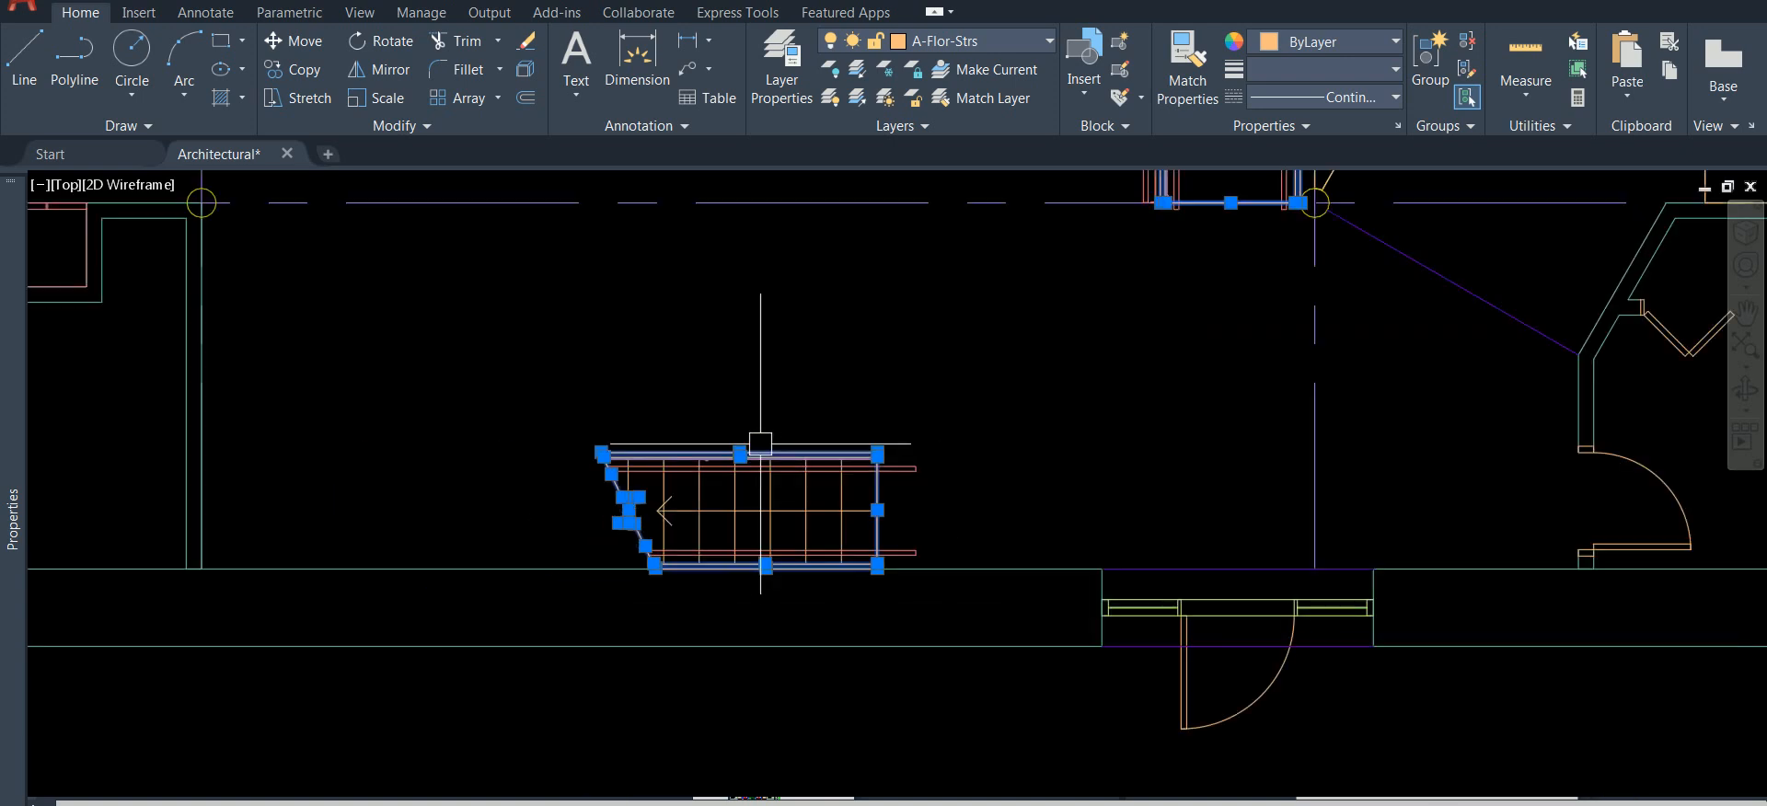
{"action": "middle_click_drag", "start_coordinate": [1183, 363], "coordinate": [1032, 423]}
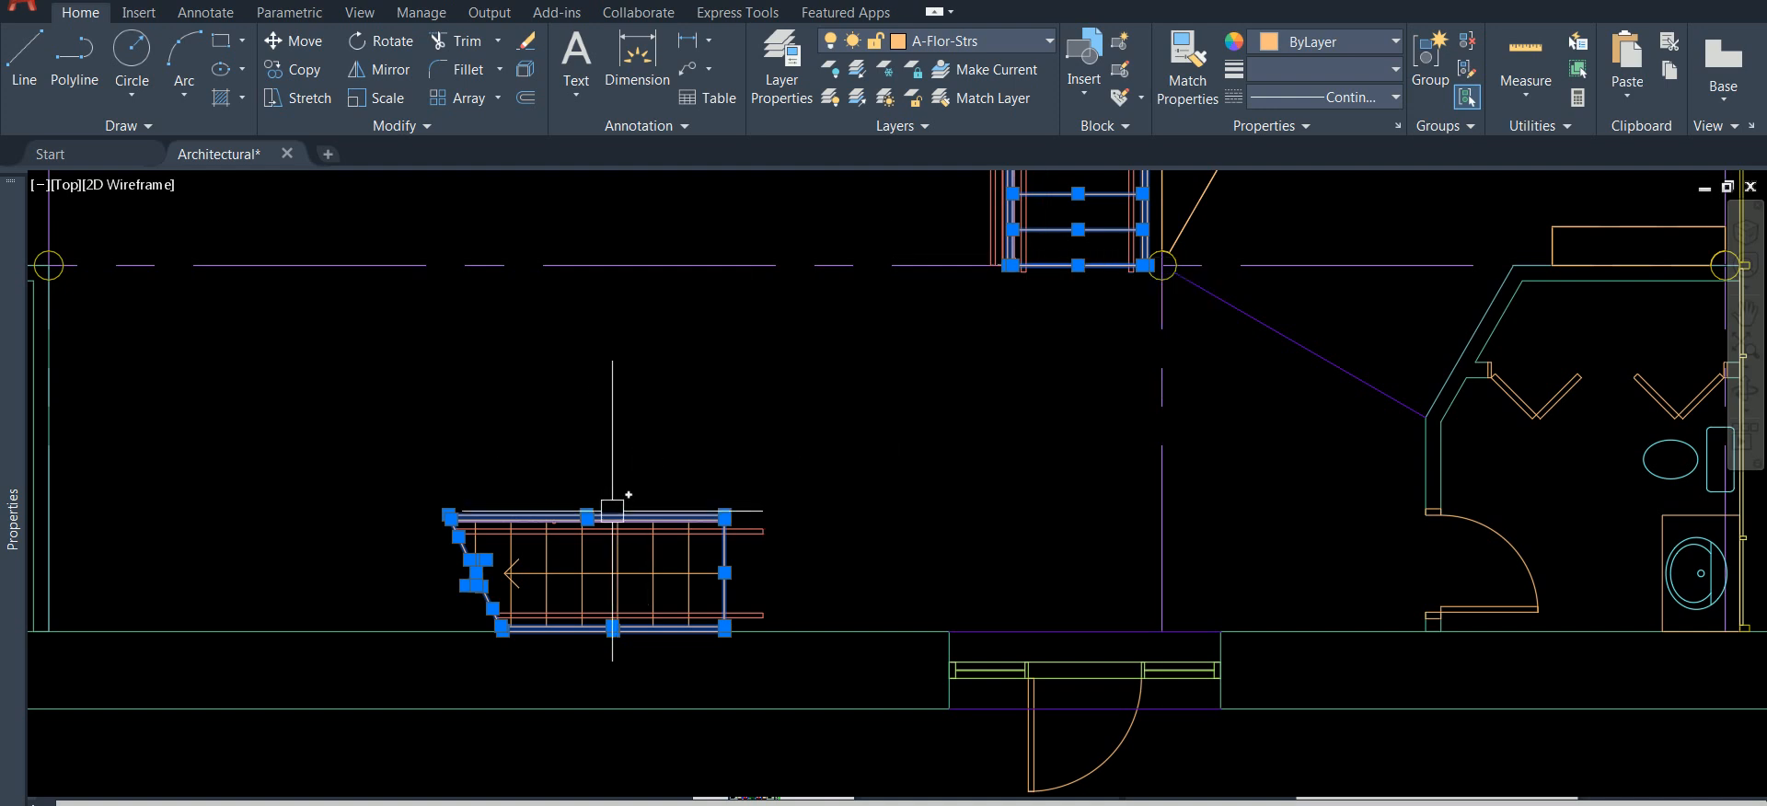
{"action": "middle_click_drag", "start_coordinate": [1007, 332], "coordinate": [735, 385]}
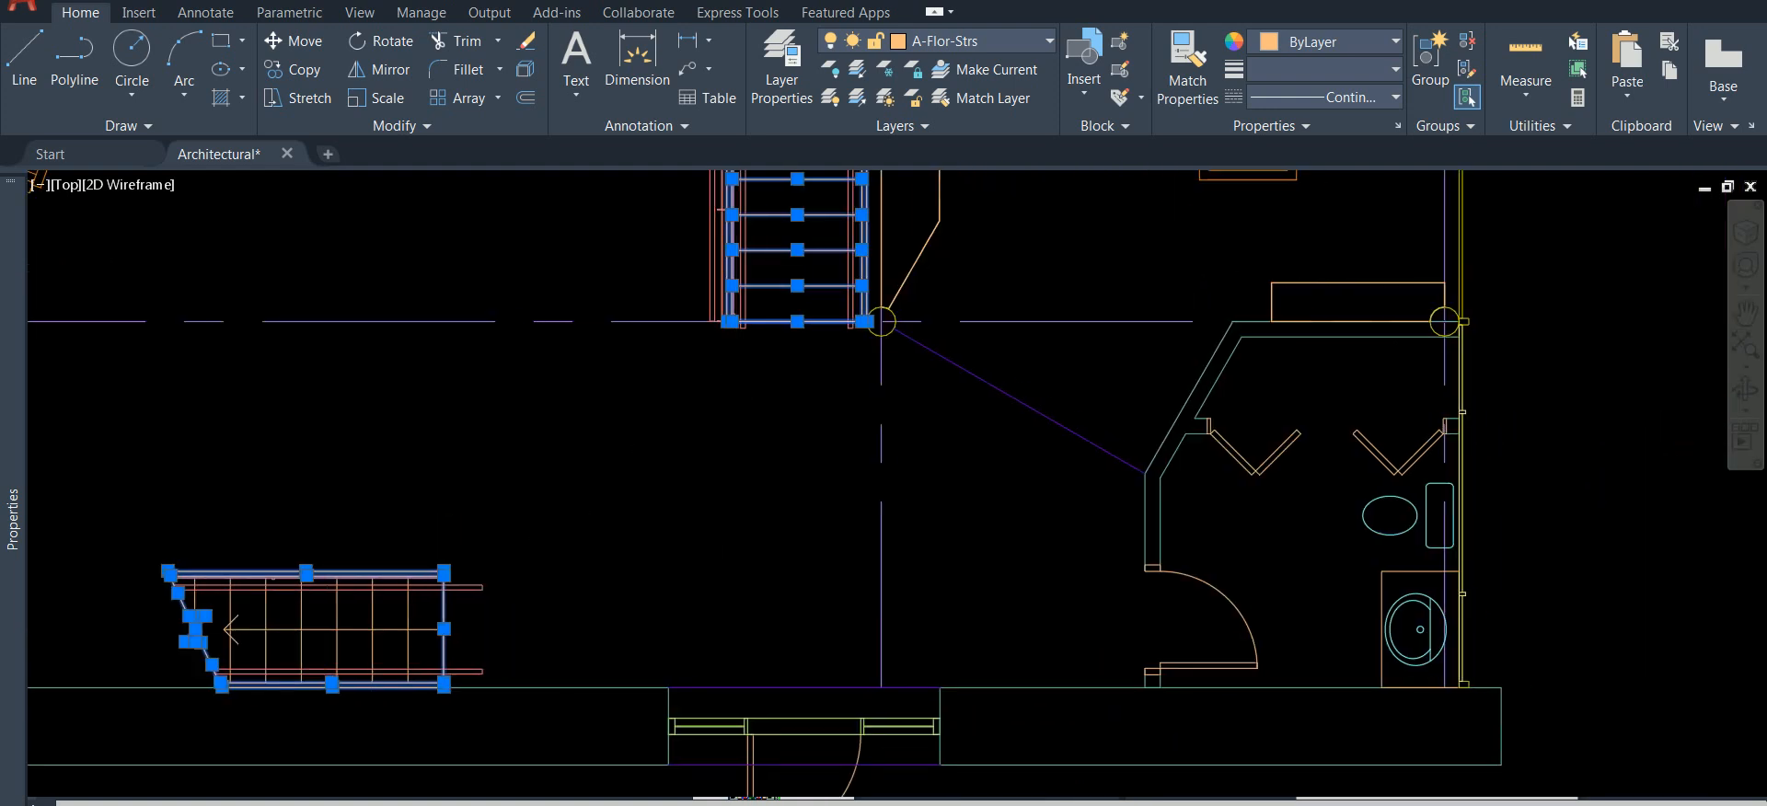
- Clear the selection, then use Select Similar on the bathroom door's swing arc to pick all matching door arcs
{"action": "key", "text": "Escape"}
{"action": "left_click", "coordinate": [1207, 568]}
{"action": "middle_click_drag", "start_coordinate": [1207, 569], "coordinate": [1207, 580]}
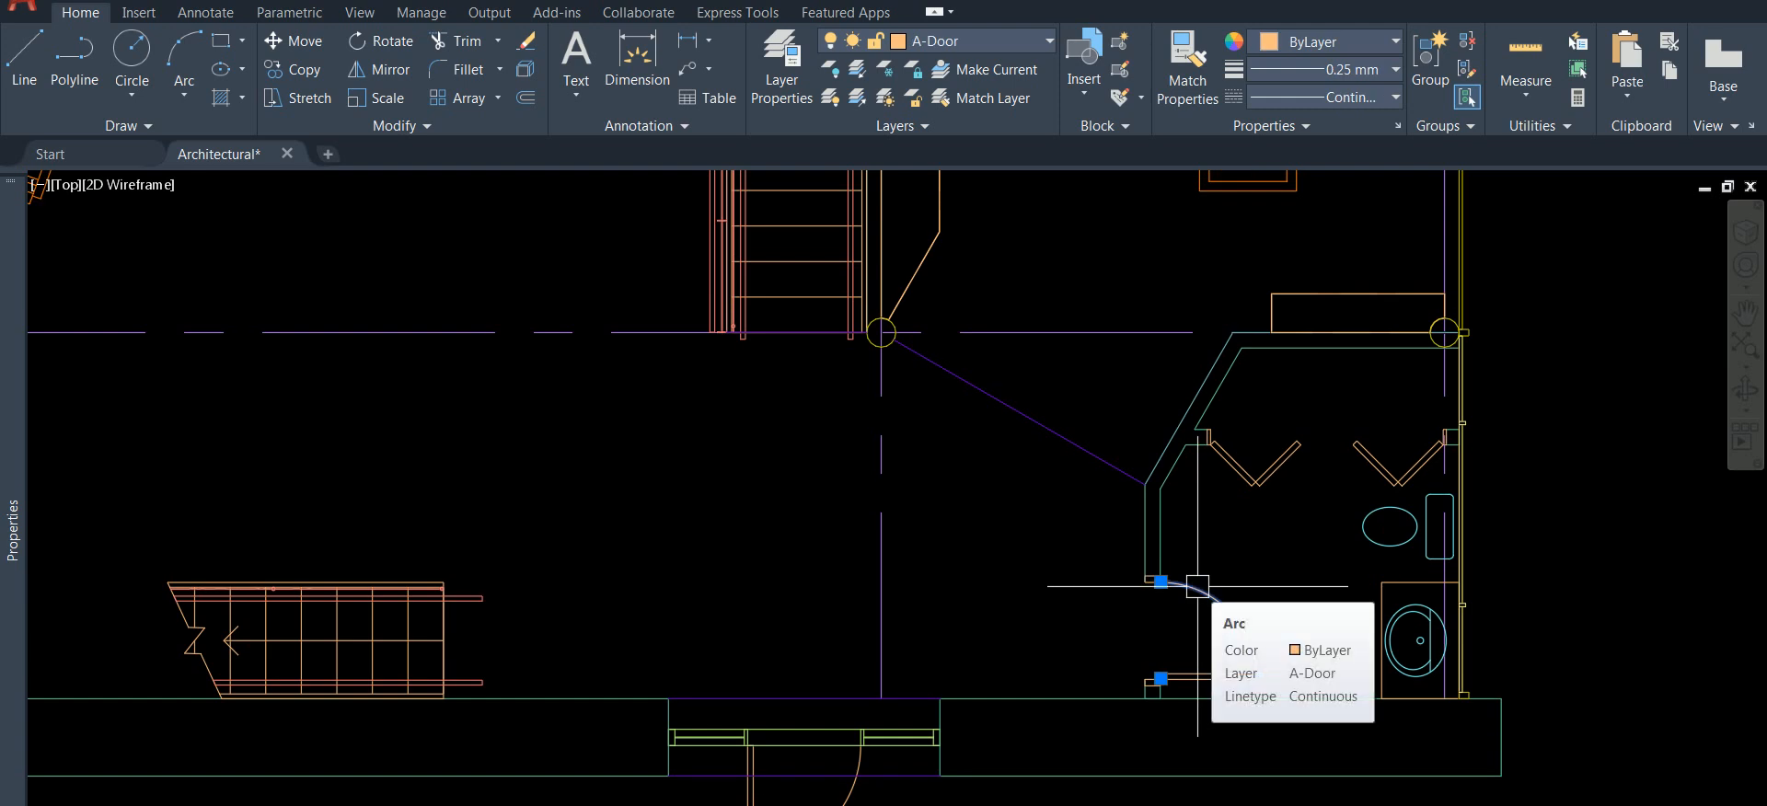
{"action": "right_click", "coordinate": [1233, 474]}
{"action": "left_click", "coordinate": [1313, 737]}
{"action": "scroll", "coordinate": [1187, 594], "scroll_direction": "down", "scroll_amount": 6}
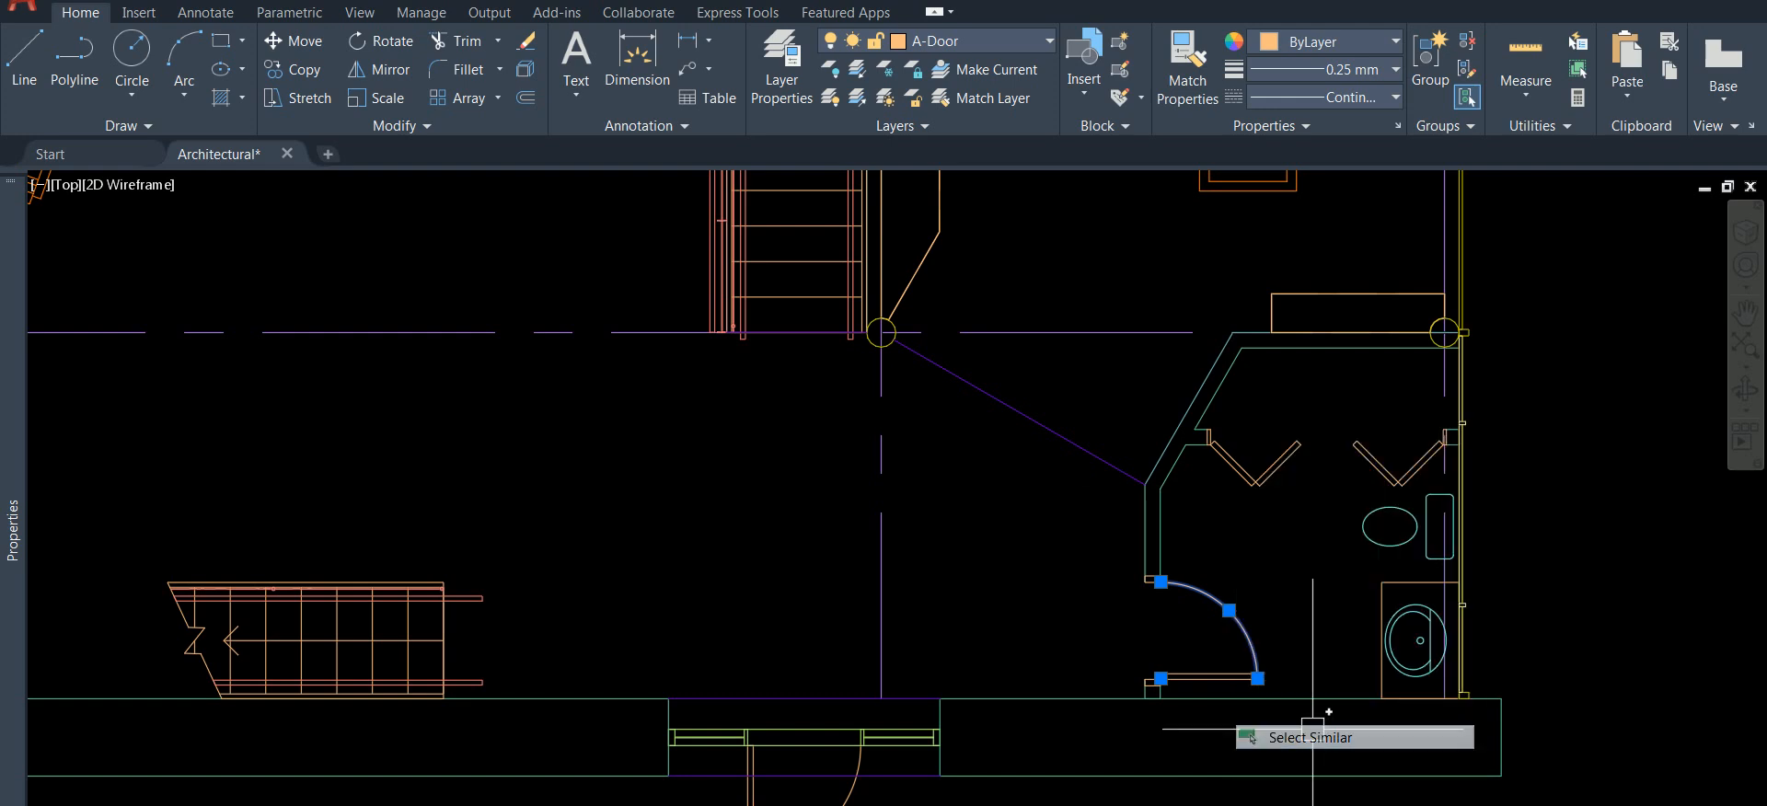
{"action": "middle_click_drag", "start_coordinate": [1061, 455], "coordinate": [1121, 518]}
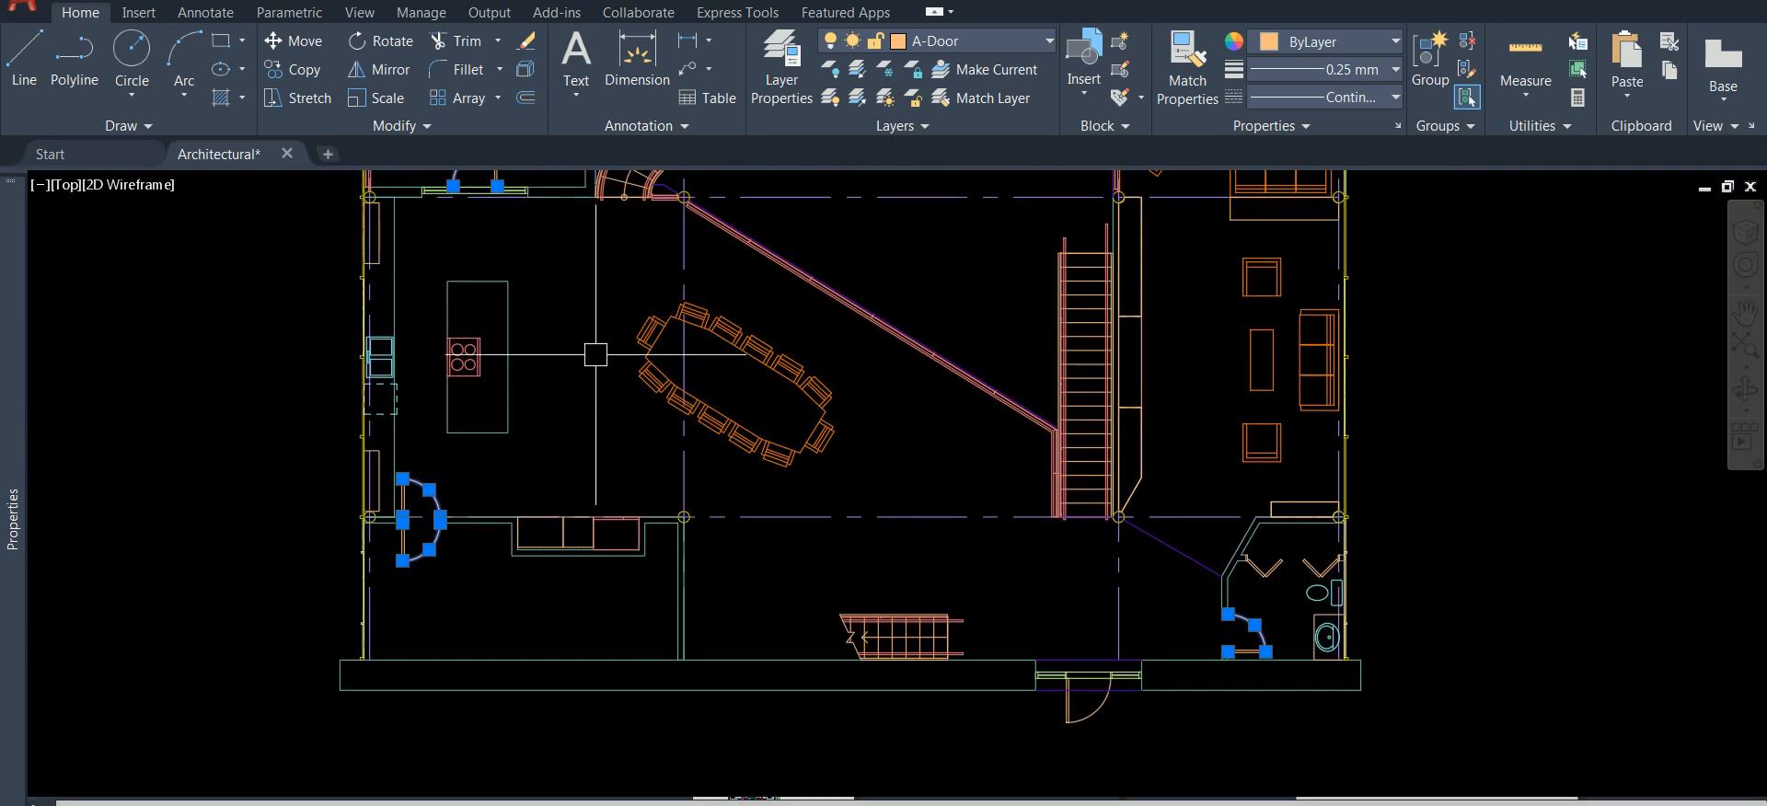
{"action": "scroll", "coordinate": [594, 359], "scroll_direction": "up", "scroll_amount": 4}
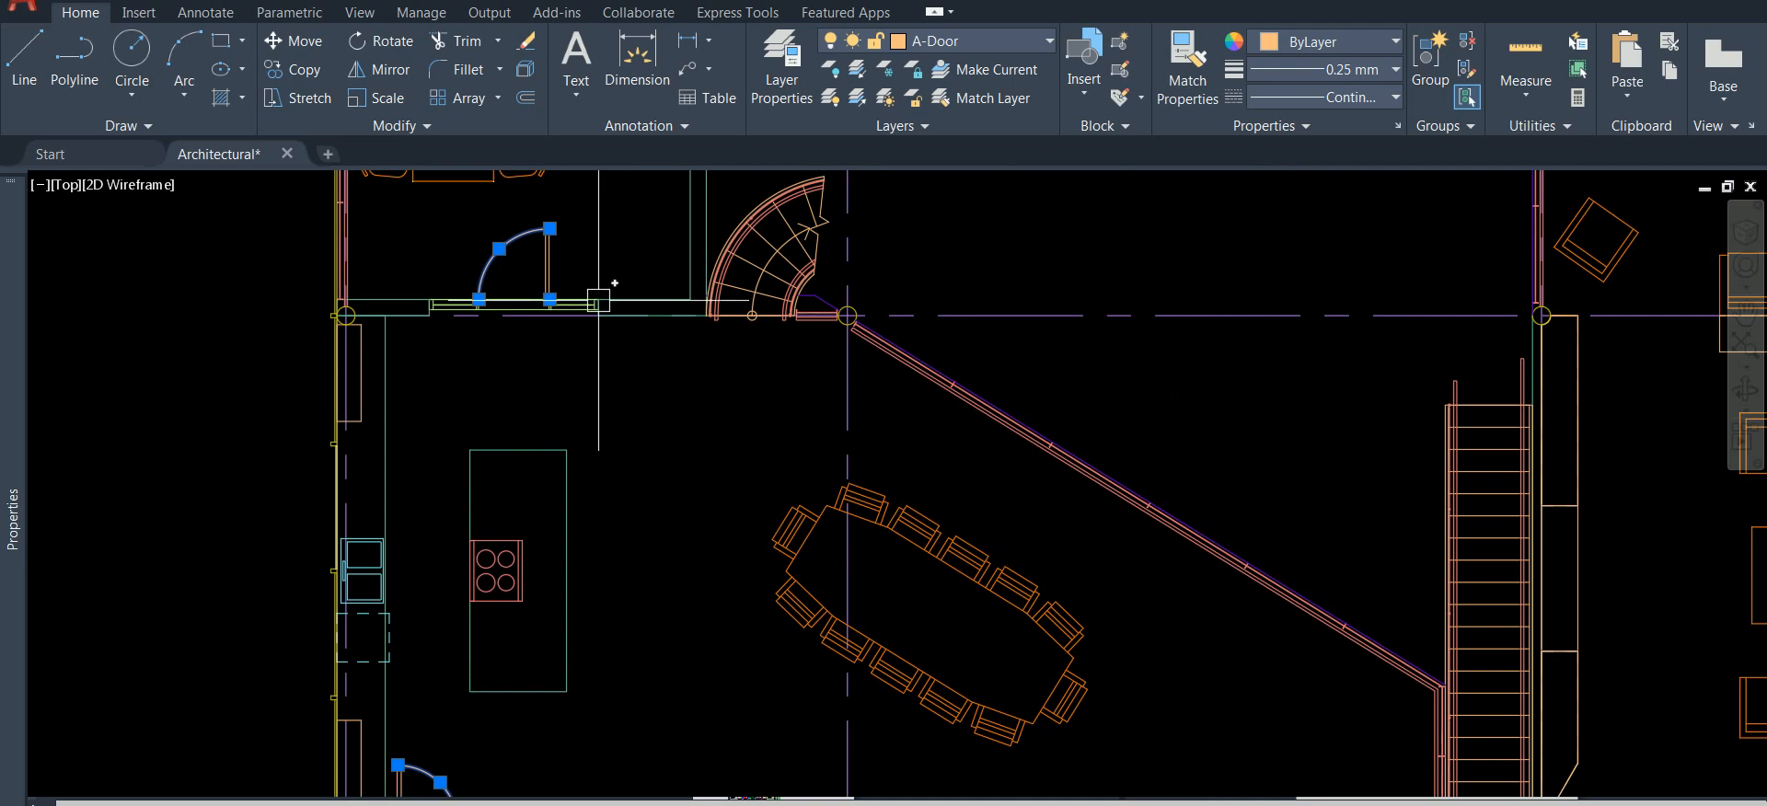
{"action": "scroll", "coordinate": [599, 297], "scroll_direction": "down", "scroll_amount": 4}
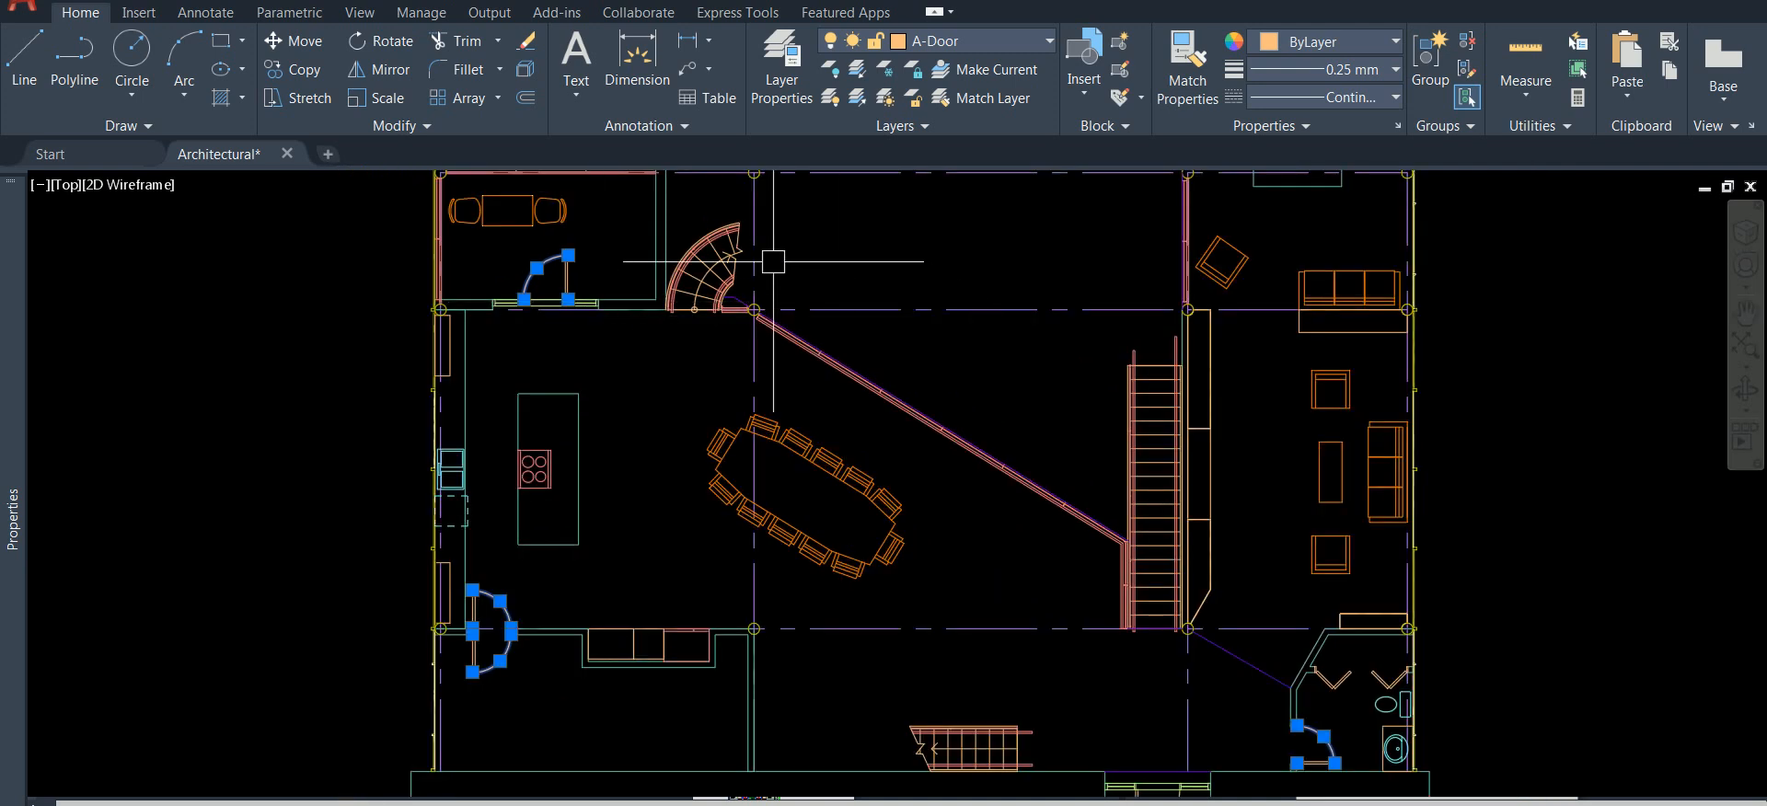
- Clear the selection and copy the swing arc of the small dining room's door into the open area beyond the spiral stair
{"action": "key", "text": "Escape"}
{"action": "left_click", "coordinate": [957, 41]}
{"action": "left_click", "coordinate": [946, 40]}
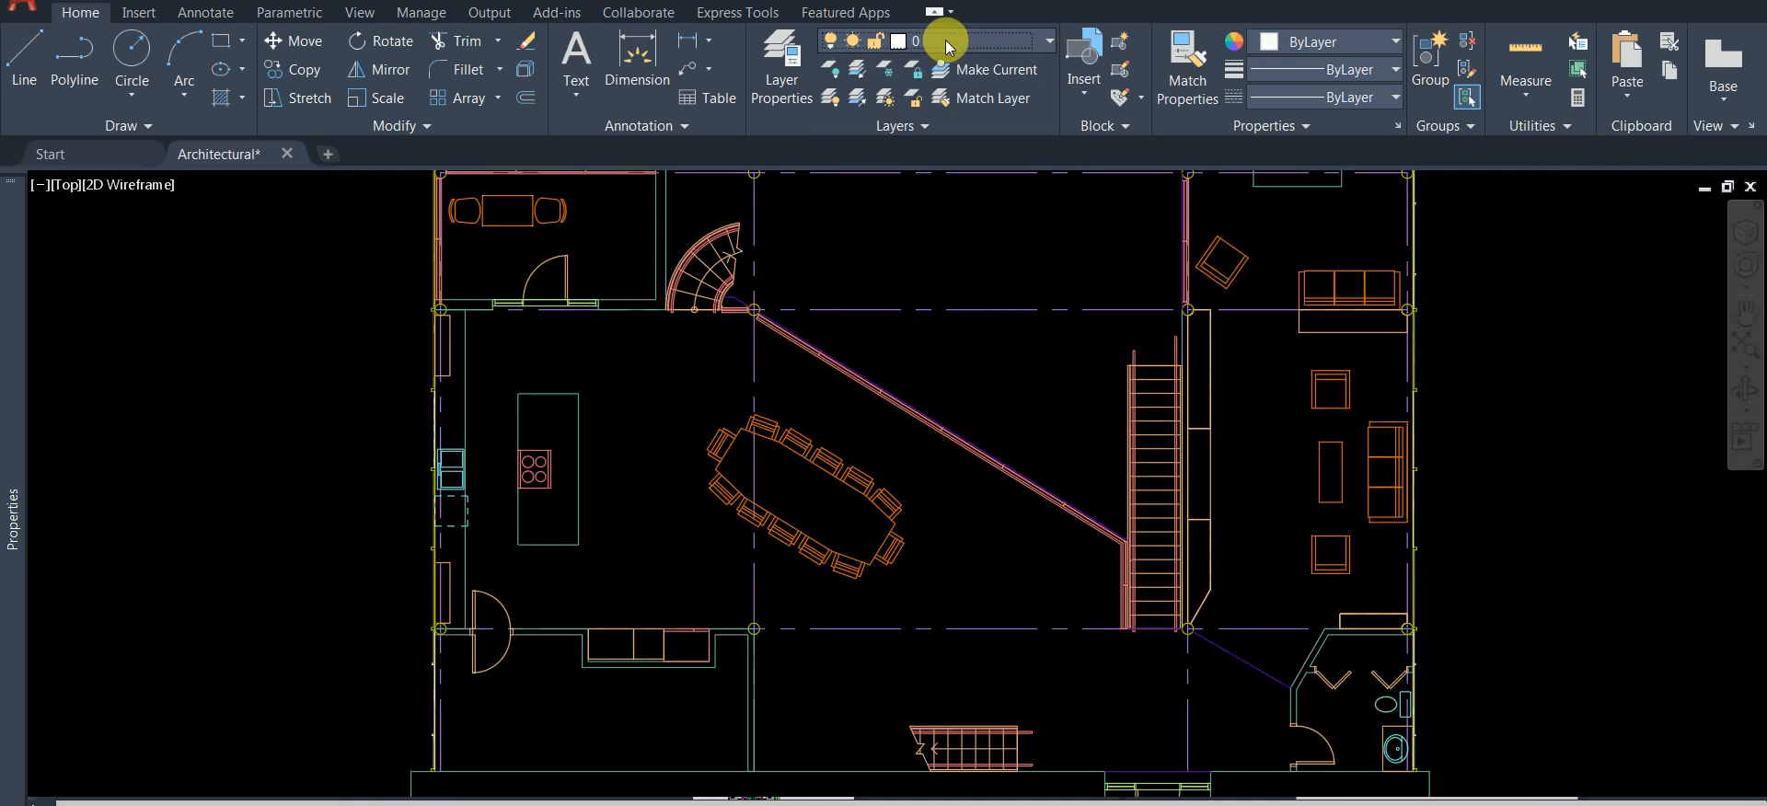
{"action": "scroll", "coordinate": [538, 248], "scroll_direction": "up", "scroll_amount": 2}
{"action": "left_click", "coordinate": [535, 279]}
{"action": "right_click", "coordinate": [535, 279]}
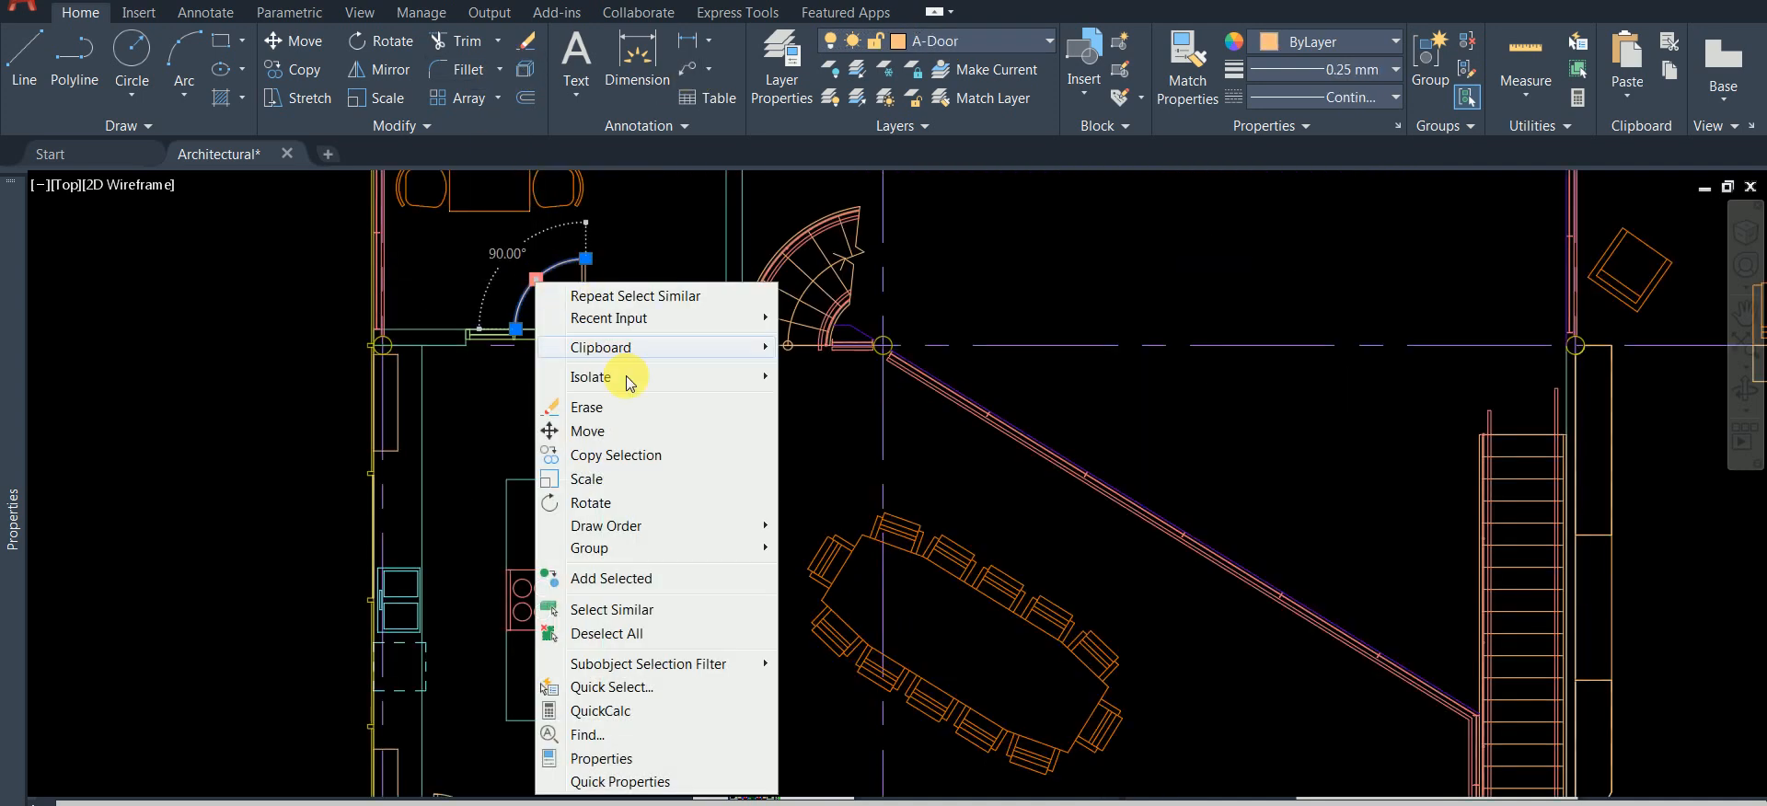
{"action": "left_click", "coordinate": [624, 454]}
{"action": "left_click", "coordinate": [622, 293]}
{"action": "left_click", "coordinate": [1201, 285]}
{"action": "key", "text": "Return"}
- Select the copied door arc and use Select Similar to pick every matching arc in the floor plan
{"action": "left_click", "coordinate": [1133, 269]}
{"action": "right_click", "coordinate": [1160, 231]}
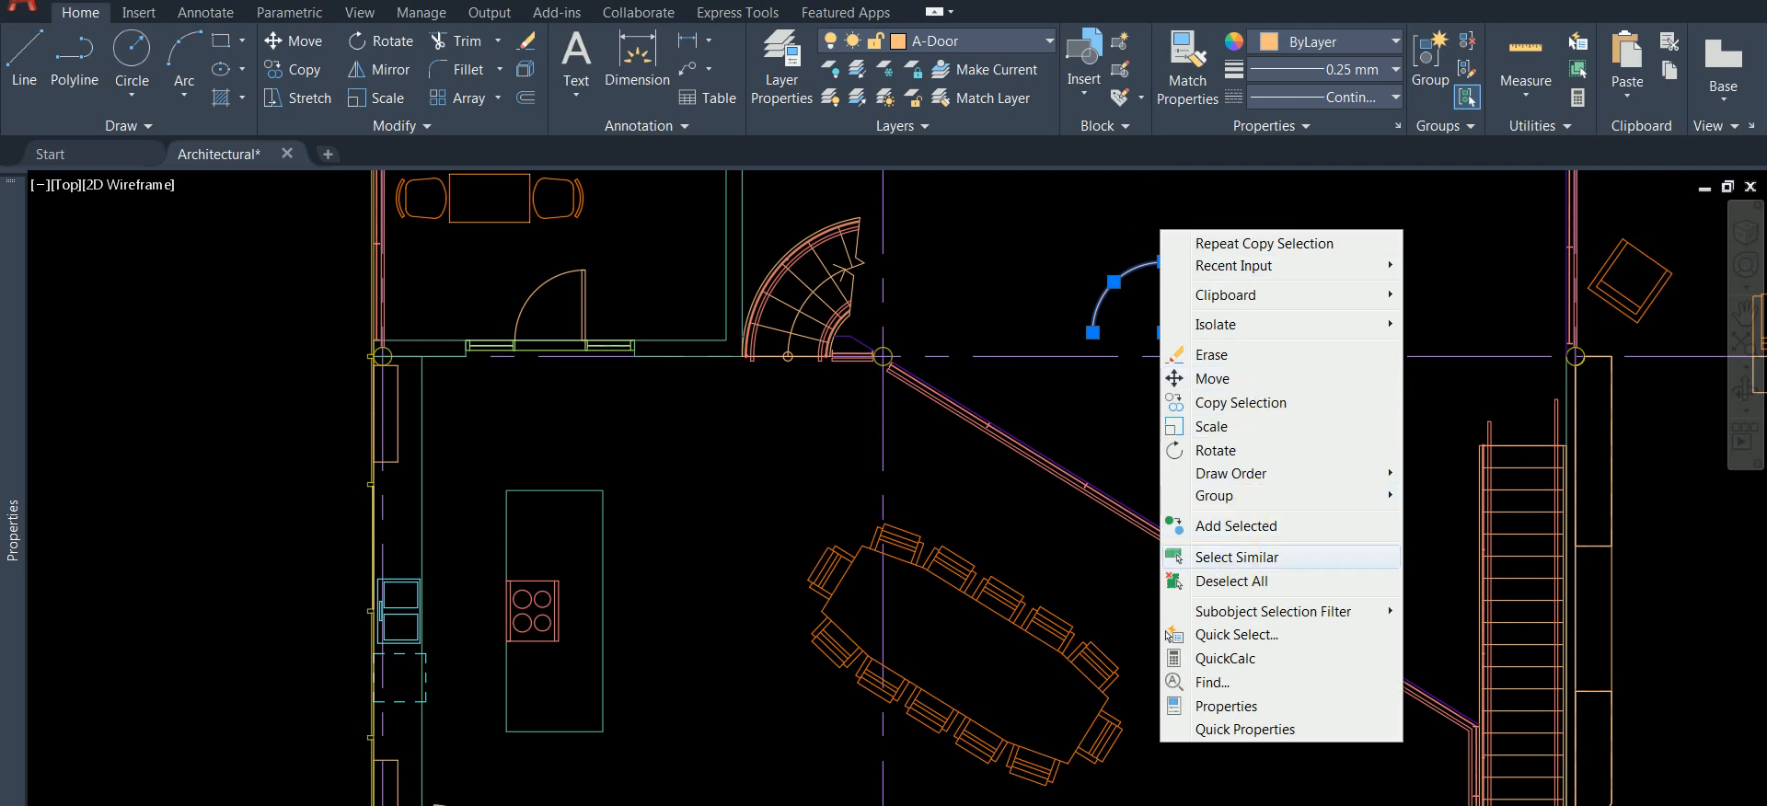
{"action": "left_click", "coordinate": [1237, 557]}
{"action": "scroll", "coordinate": [922, 247], "scroll_direction": "down", "scroll_amount": 5}
{"action": "scroll", "coordinate": [912, 247], "scroll_direction": "up", "scroll_amount": 6}
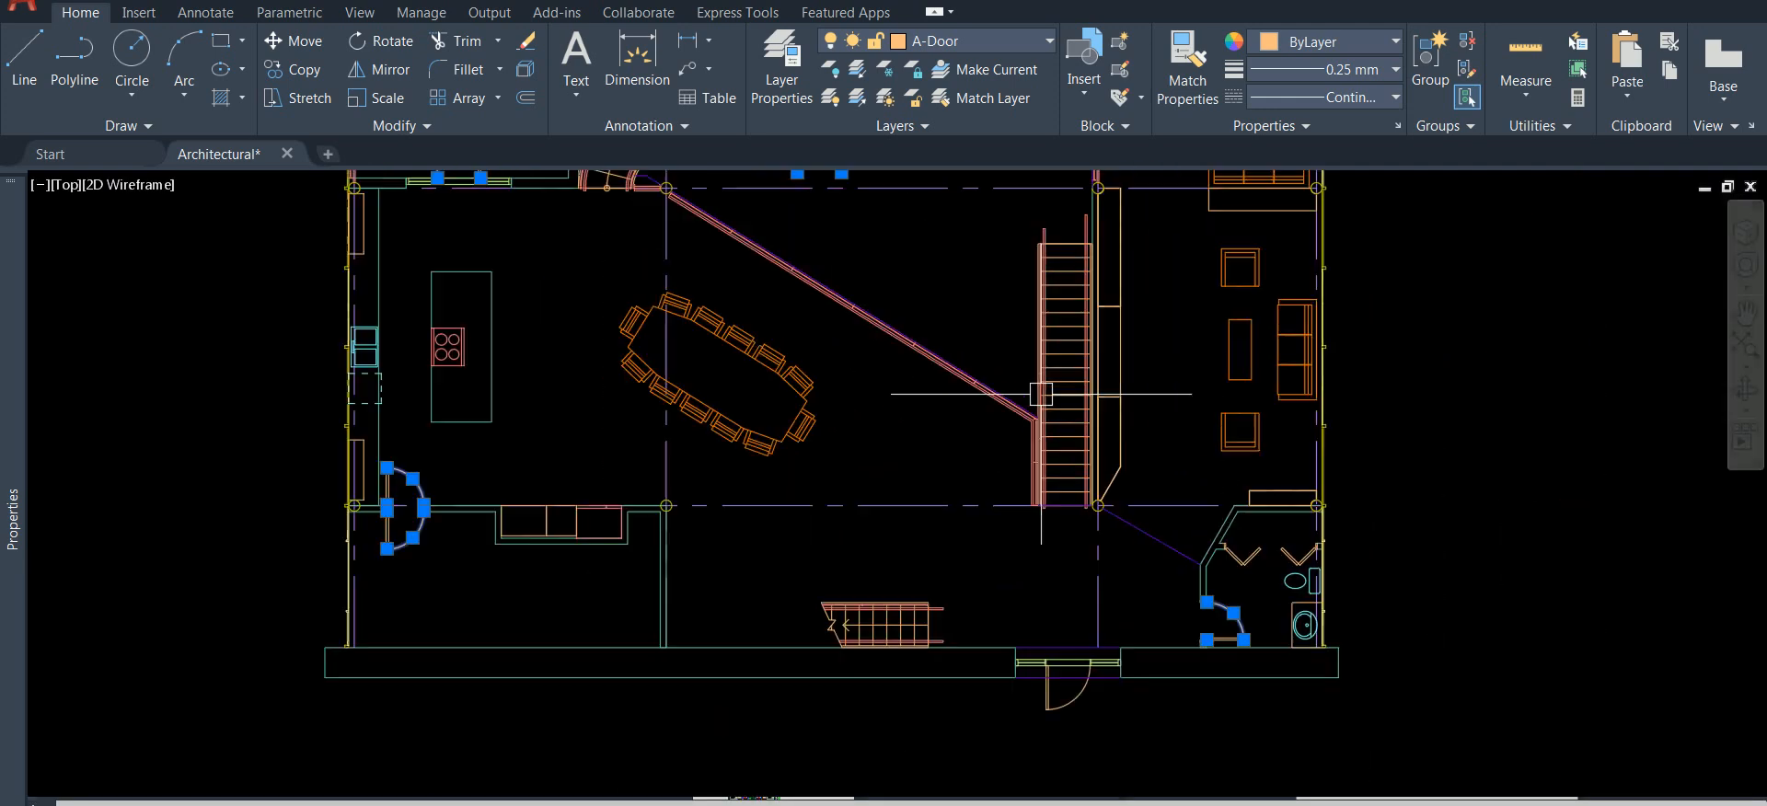
{"action": "scroll", "coordinate": [840, 258], "scroll_direction": "down", "scroll_amount": 4}
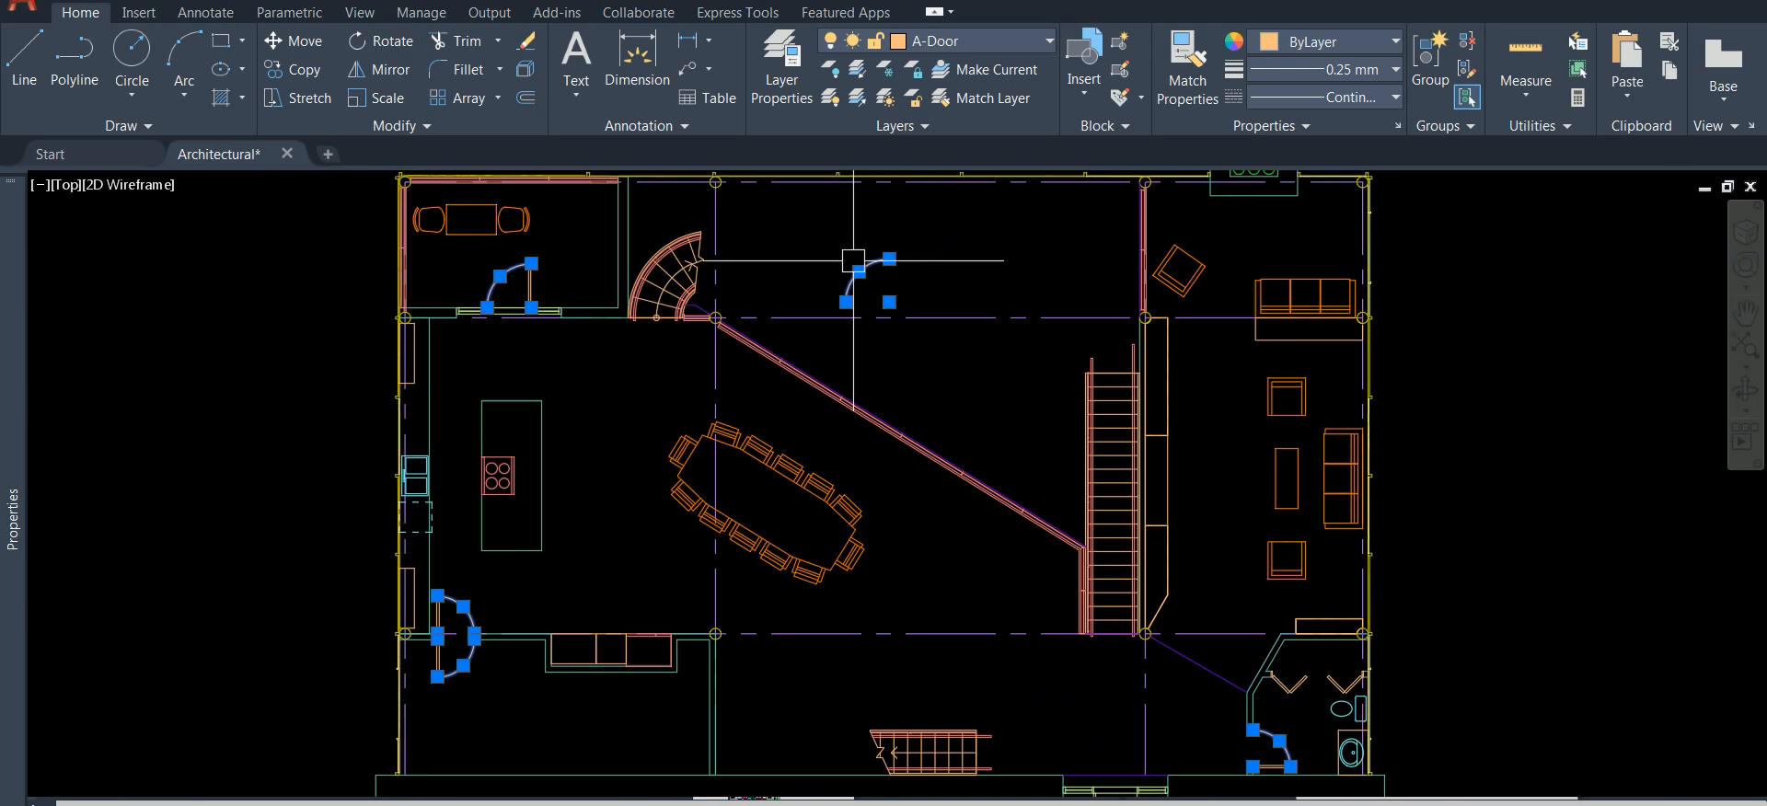
{"action": "scroll", "coordinate": [899, 272], "scroll_direction": "up", "scroll_amount": 2}
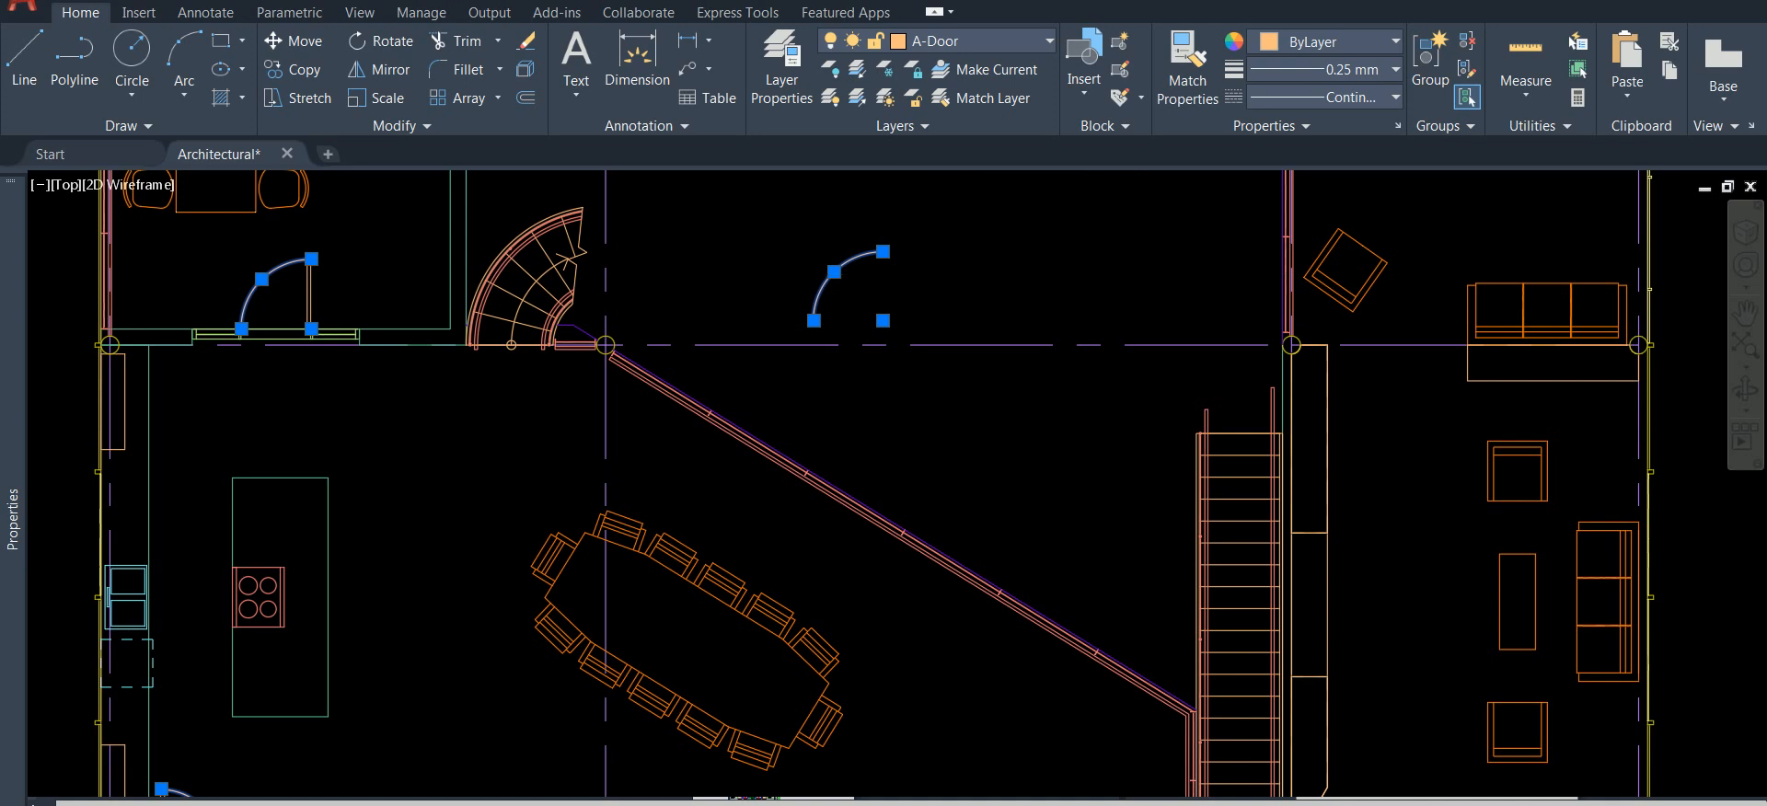
- Clear the selection, select only the copied door arc and move it to the A-Area-Mass layer
{"action": "key", "text": "Escape"}
{"action": "left_click", "coordinate": [915, 233]}
{"action": "left_click", "coordinate": [859, 298]}
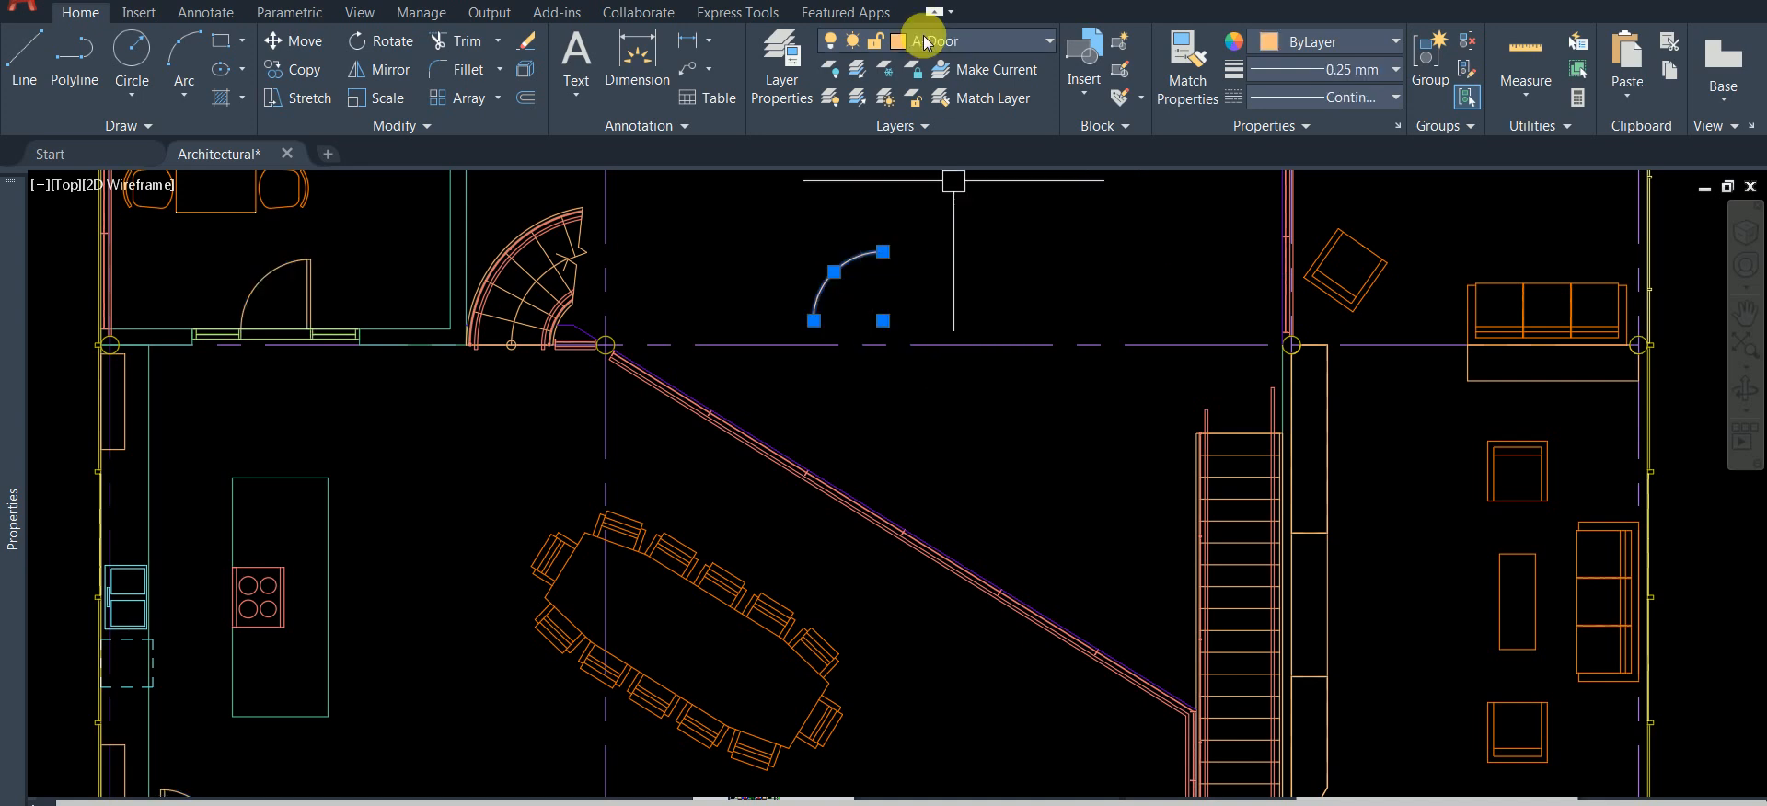
{"action": "left_click", "coordinate": [1003, 41]}
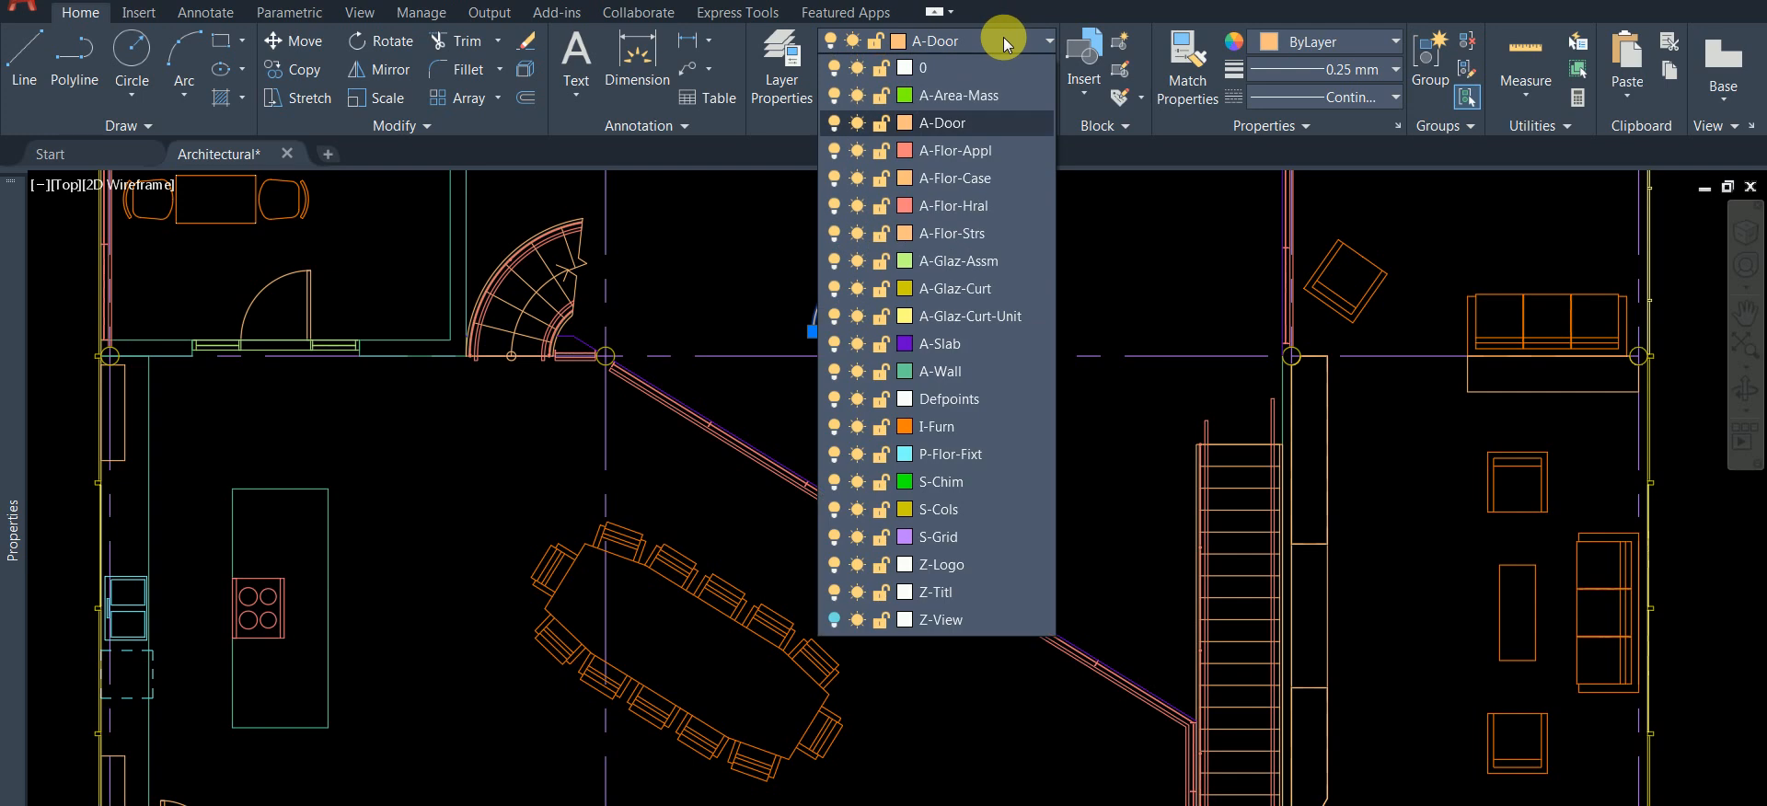
{"action": "left_click", "coordinate": [970, 96]}
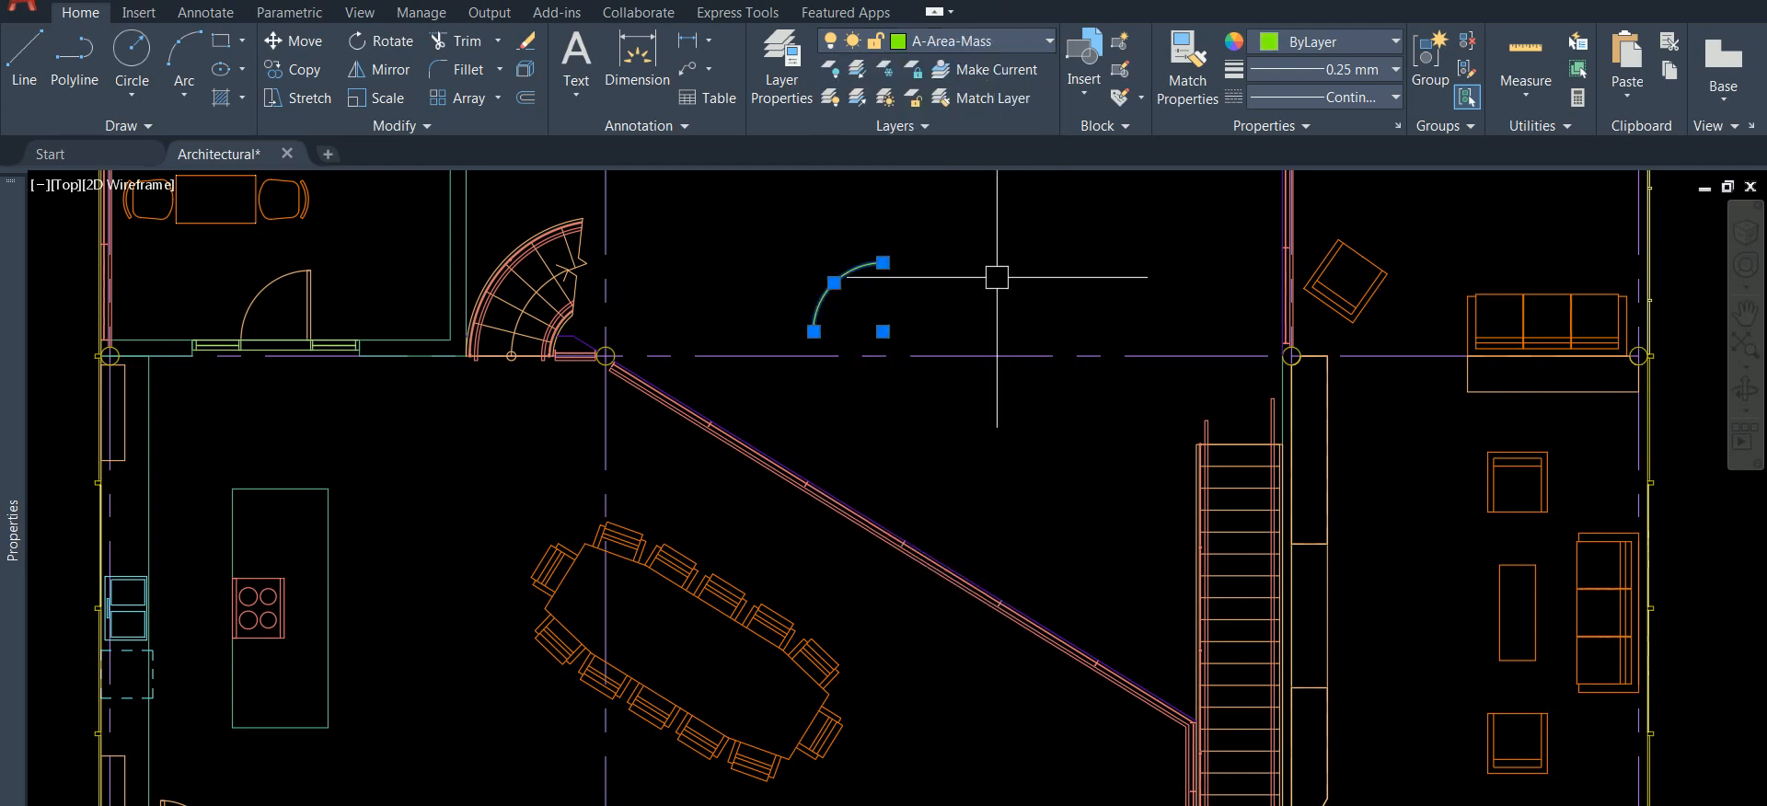
- Run Select Similar on the copied arc now on the A-Area-Mass layer
{"action": "left_click", "coordinate": [839, 287]}
{"action": "right_click", "coordinate": [858, 264]}
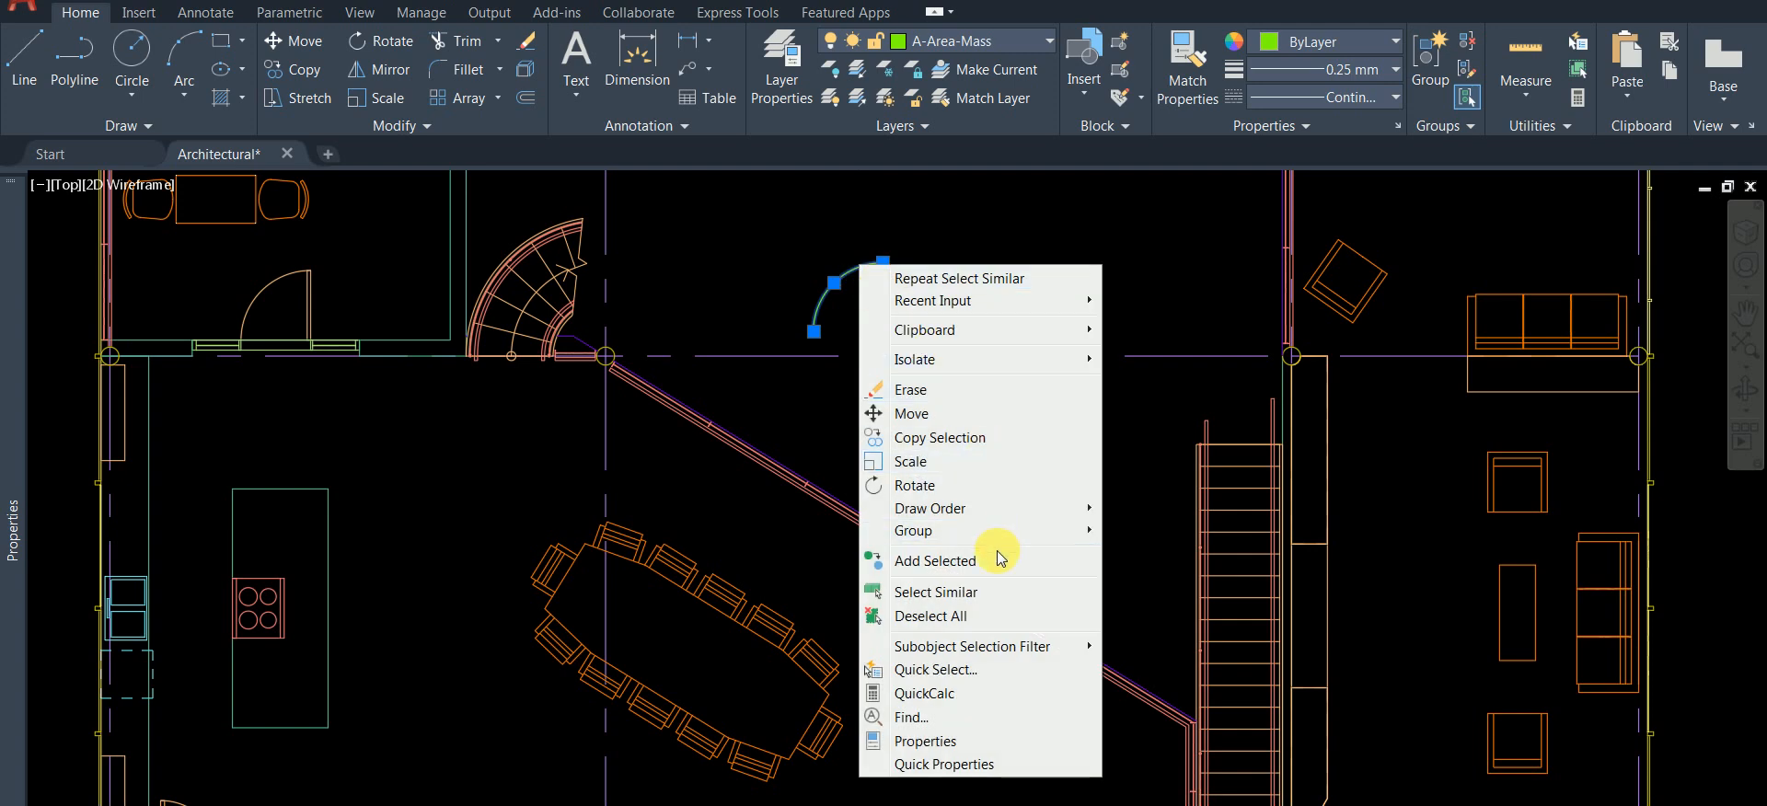
{"action": "left_click", "coordinate": [995, 598]}
- Examine the floor plan to see whether the original door arcs are included in the selection, and clear it
{"action": "scroll", "coordinate": [994, 586], "scroll_direction": "down", "scroll_amount": 5}
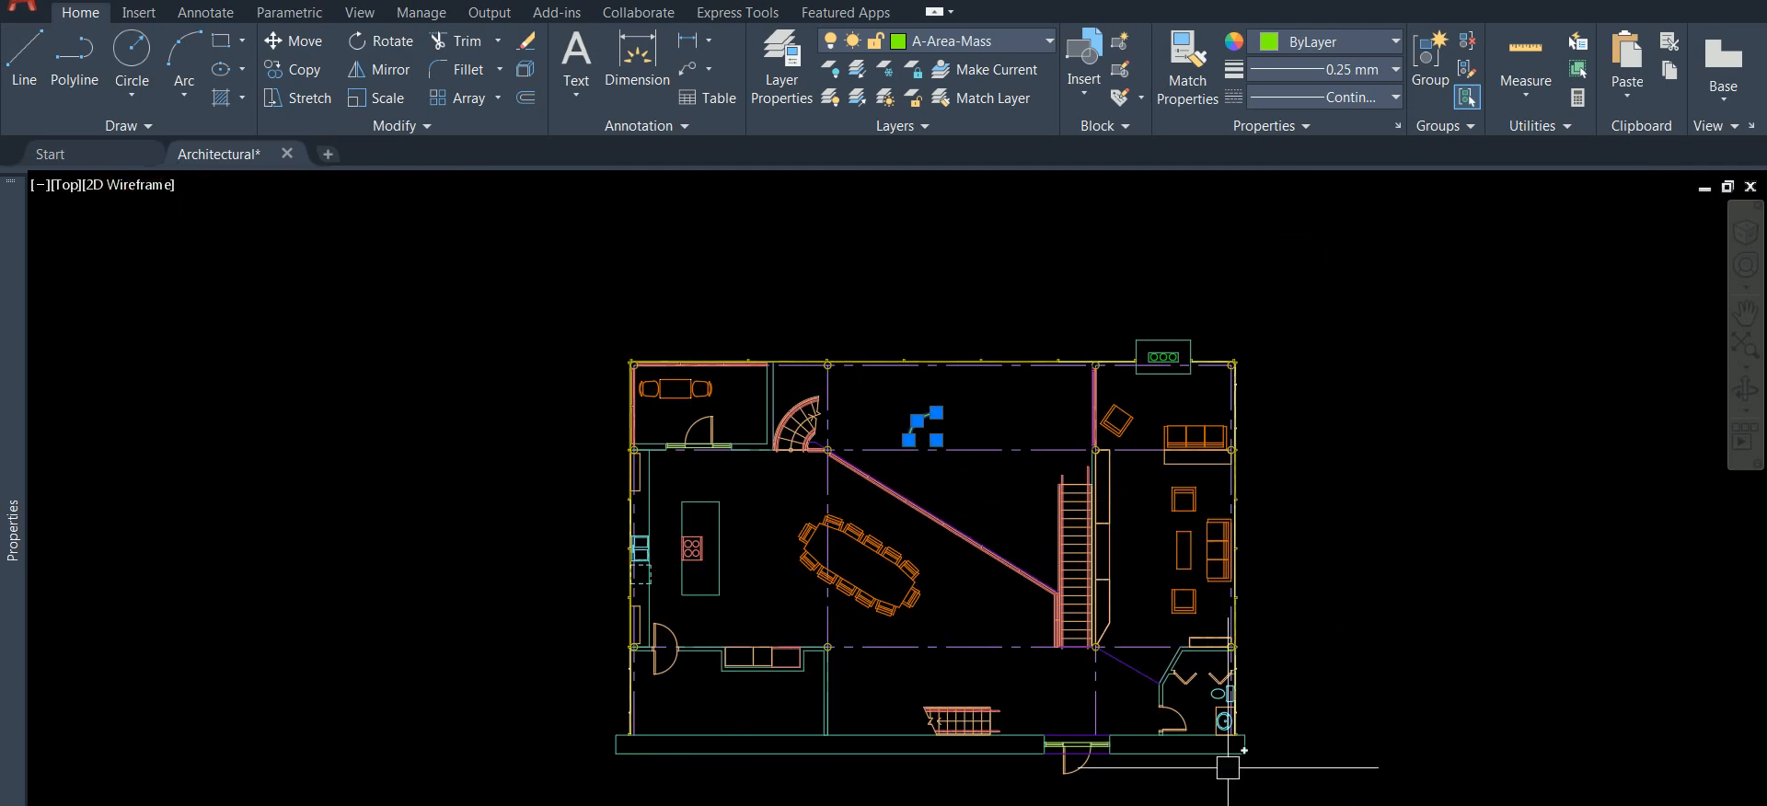
{"action": "scroll", "coordinate": [1152, 697], "scroll_direction": "up", "scroll_amount": 3}
{"action": "scroll", "coordinate": [752, 184], "scroll_direction": "up", "scroll_amount": 4}
{"action": "scroll", "coordinate": [311, 267], "scroll_direction": "down", "scroll_amount": 2}
{"action": "middle_click_drag", "start_coordinate": [272, 279], "coordinate": [270, 278]}
{"action": "scroll", "coordinate": [276, 282], "scroll_direction": "down", "scroll_amount": 2}
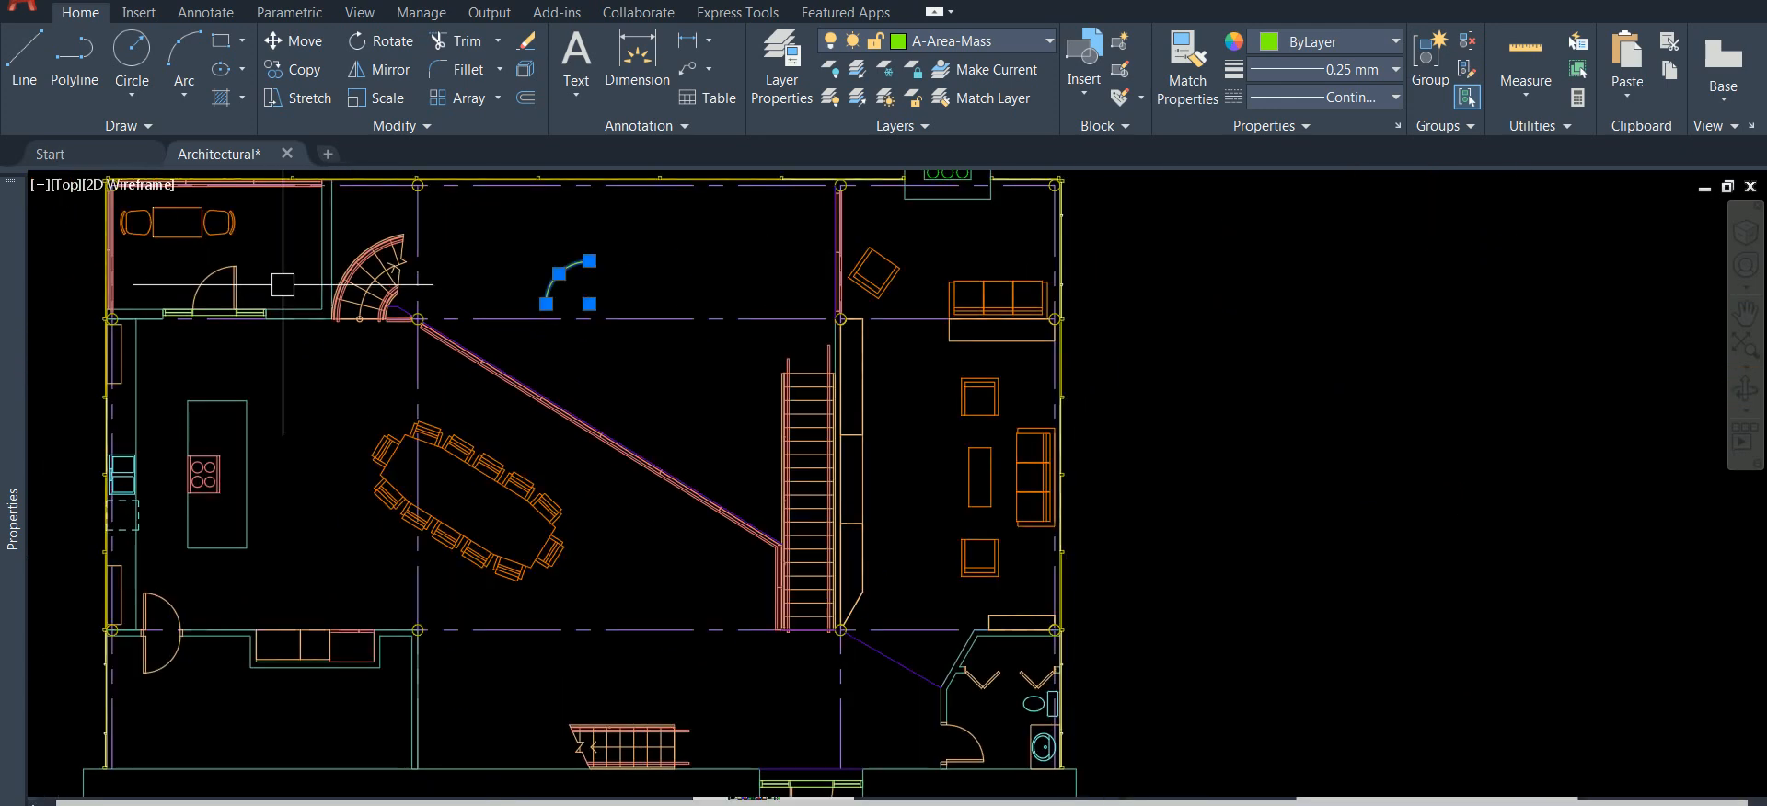
{"action": "scroll", "coordinate": [545, 279], "scroll_direction": "up", "scroll_amount": 2}
{"action": "scroll", "coordinate": [609, 290], "scroll_direction": "down", "scroll_amount": 2}
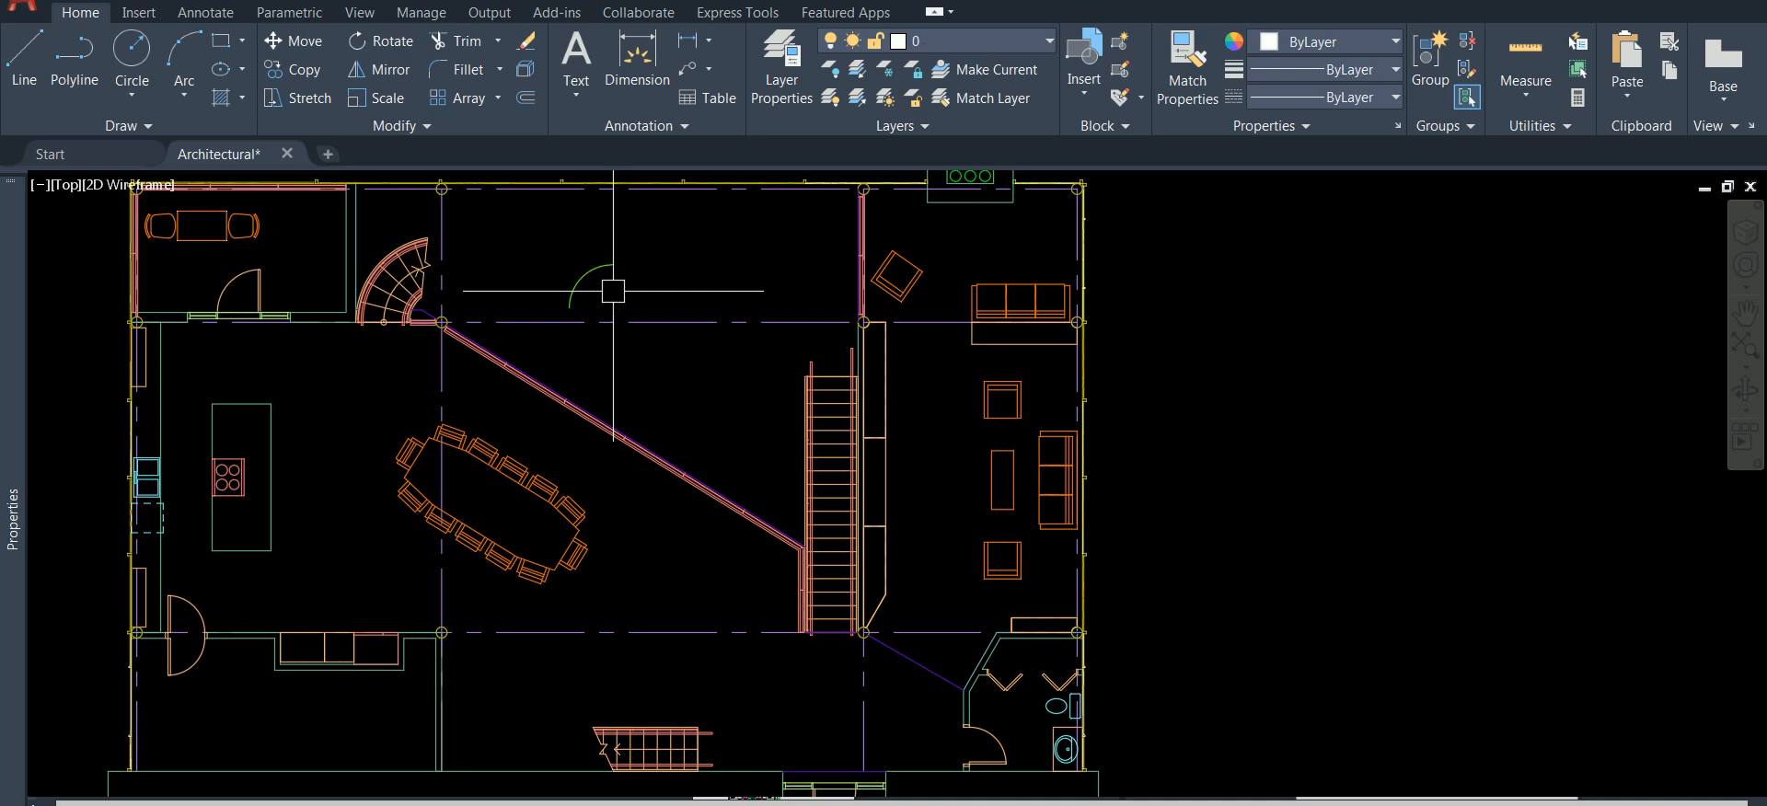
- Draw two separate diagonal lines side by side in the open area between the copied arc and the straight staircase
{"action": "scroll", "coordinate": [651, 260], "scroll_direction": "up", "scroll_amount": 2}
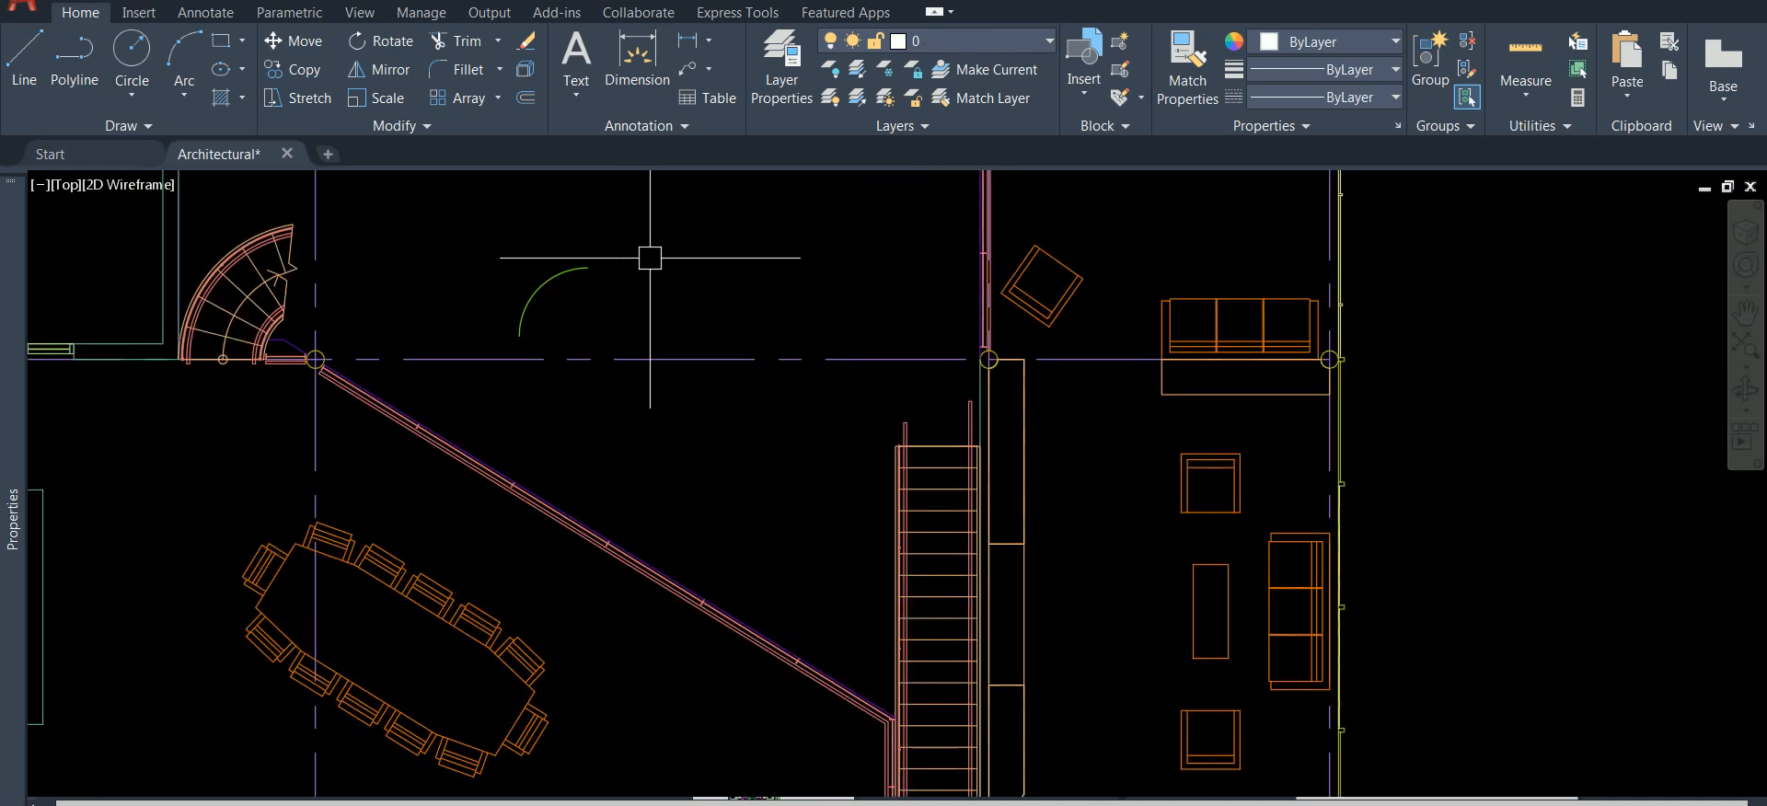
{"action": "left_click", "coordinate": [19, 58]}
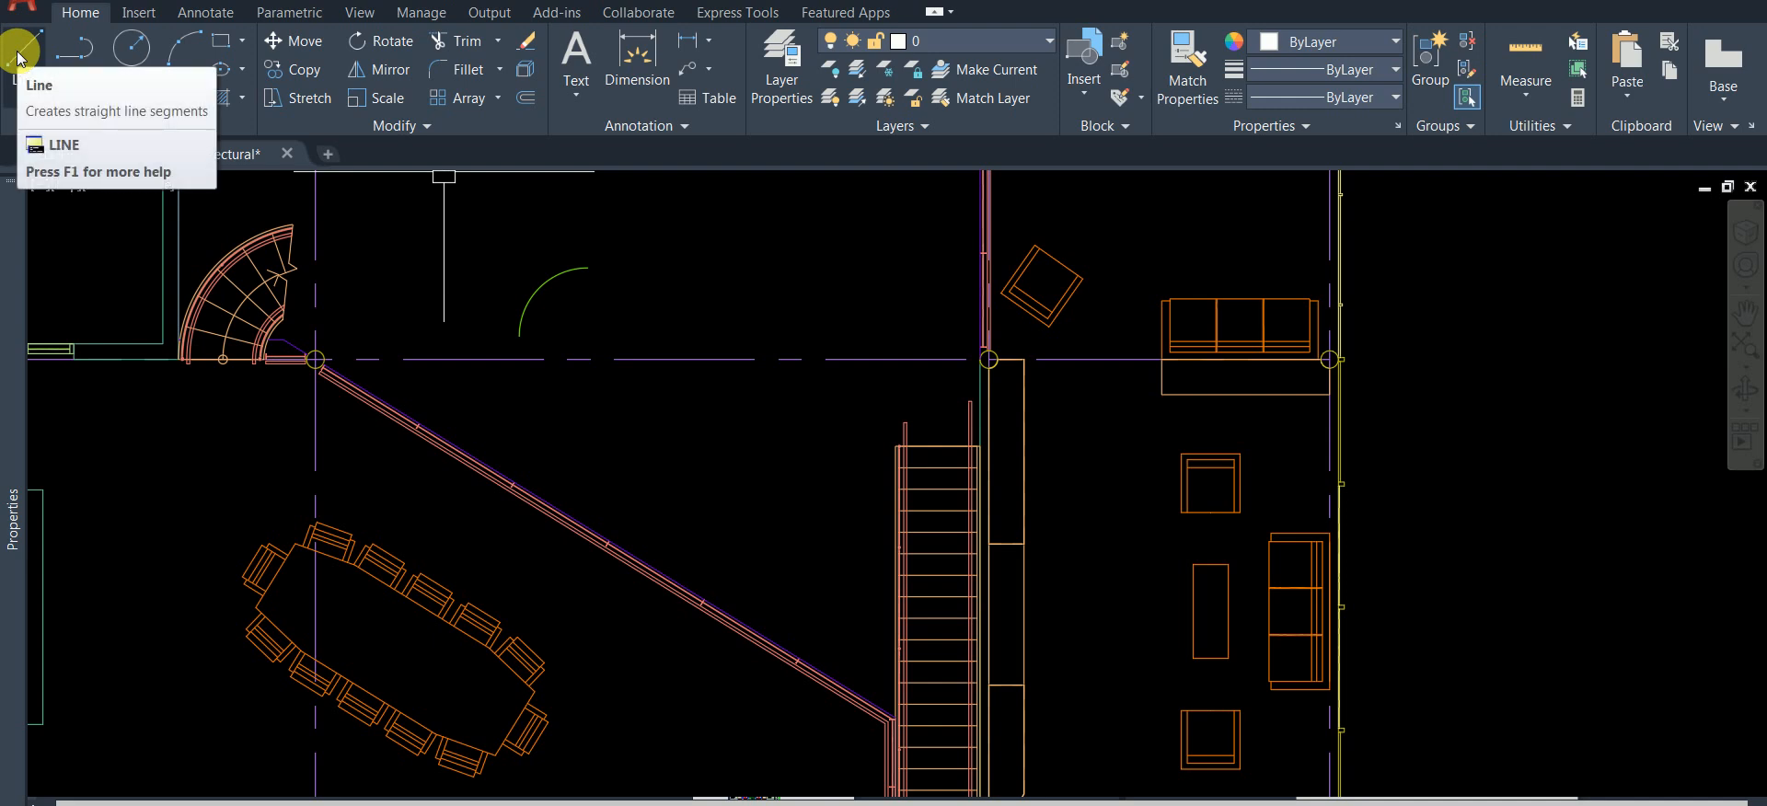
{"action": "left_click", "coordinate": [636, 315]}
{"action": "left_click", "coordinate": [744, 209]}
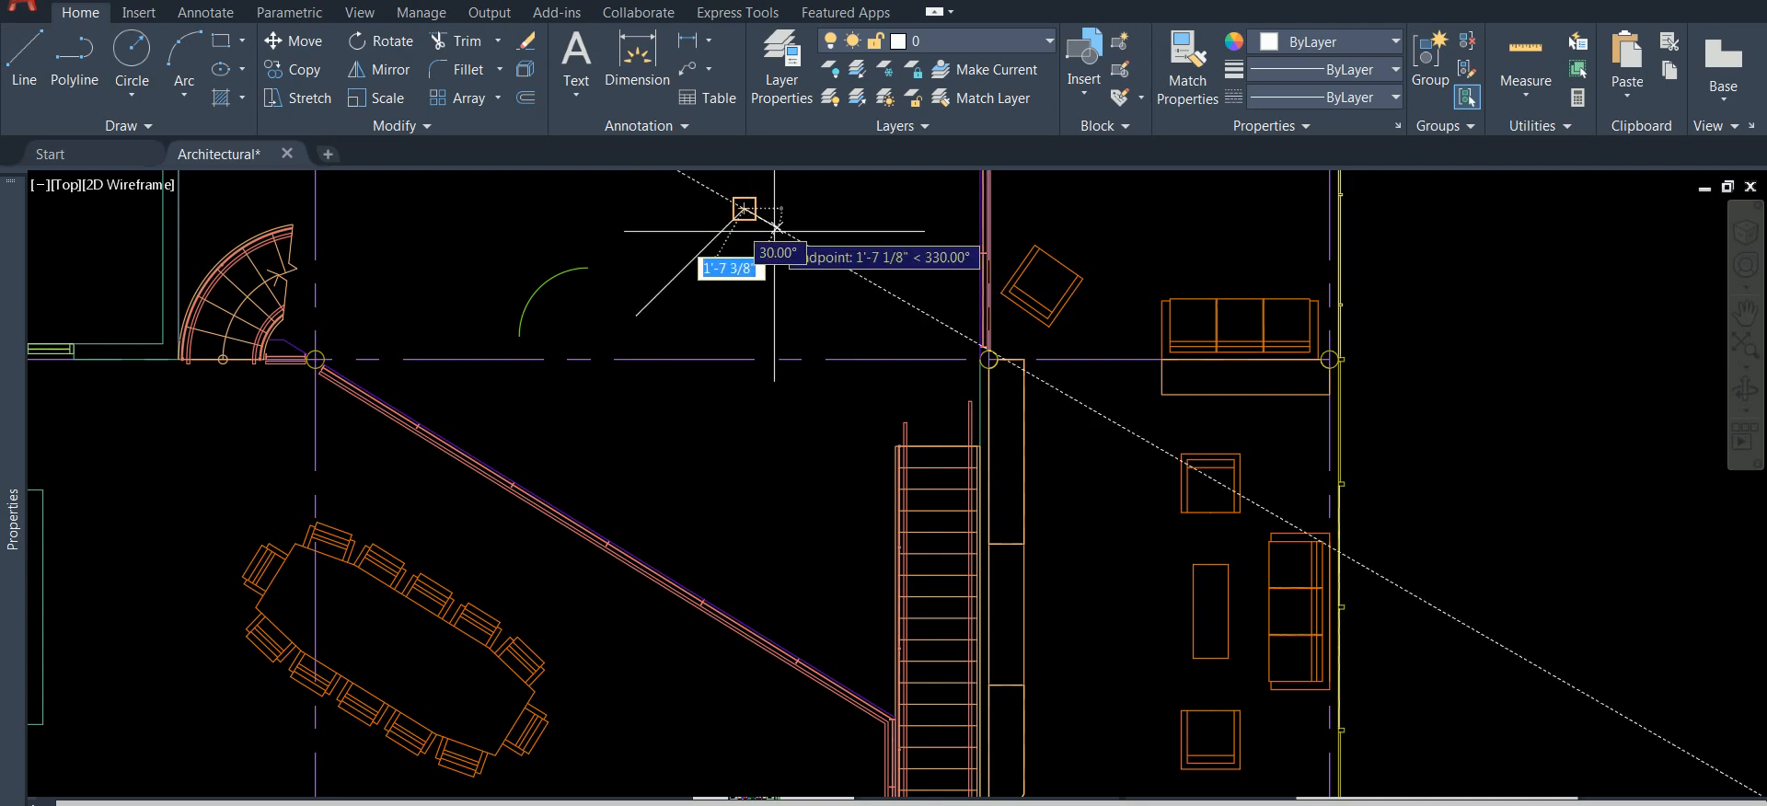
{"action": "key", "text": "Return"}
{"action": "left_click", "coordinate": [765, 333]}
{"action": "left_click", "coordinate": [912, 205]}
{"action": "key", "text": "Return"}
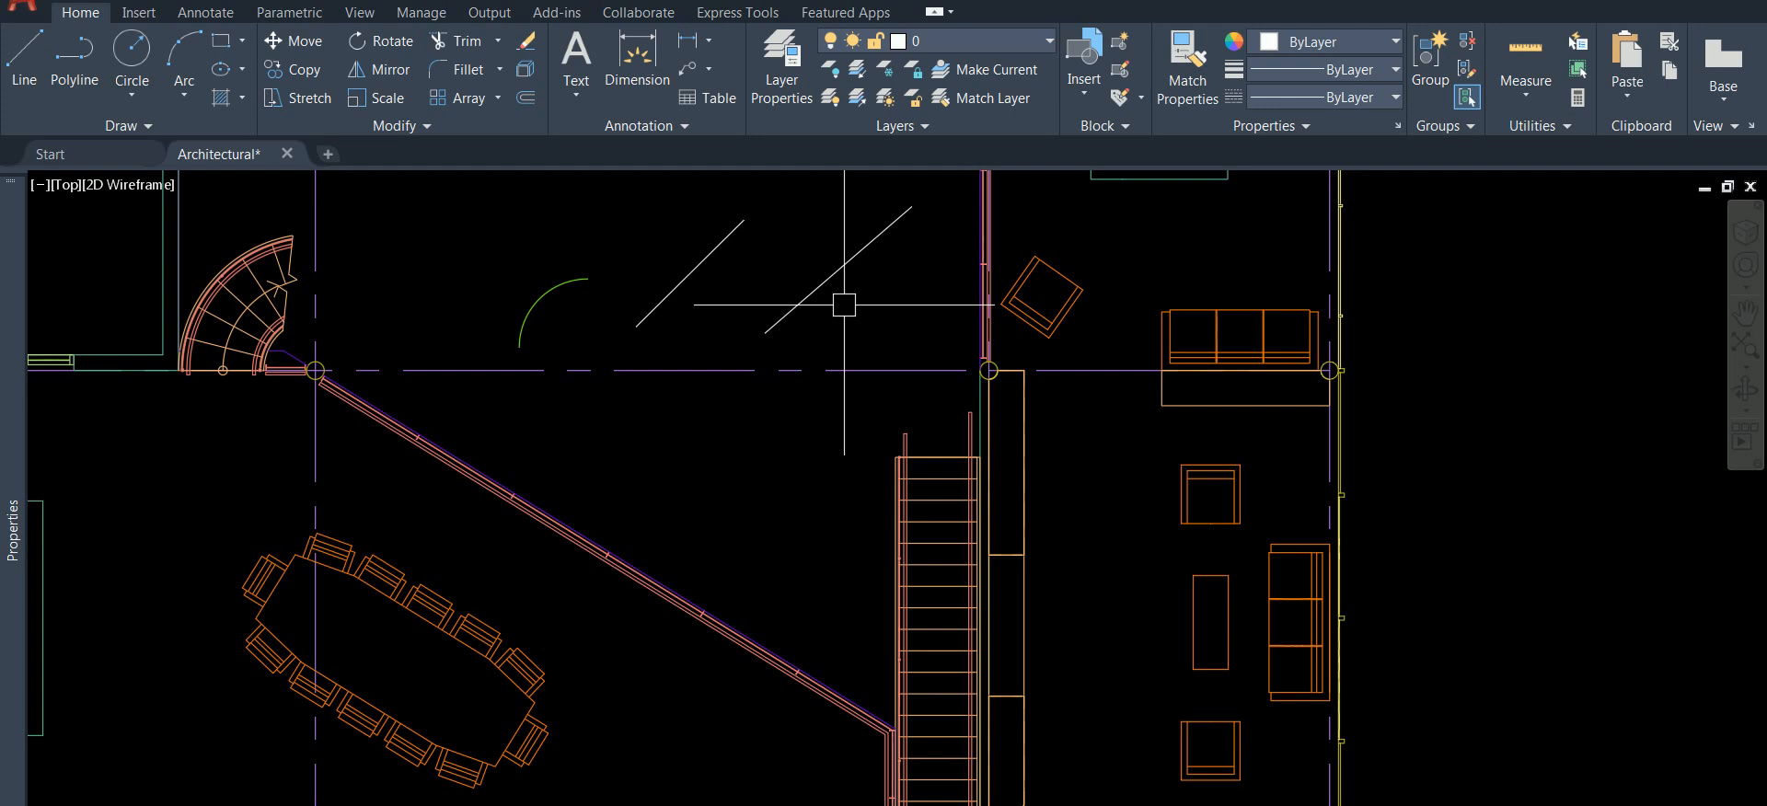
- Draw a small circle between the two diagonal lines
{"action": "left_click", "coordinate": [127, 51]}
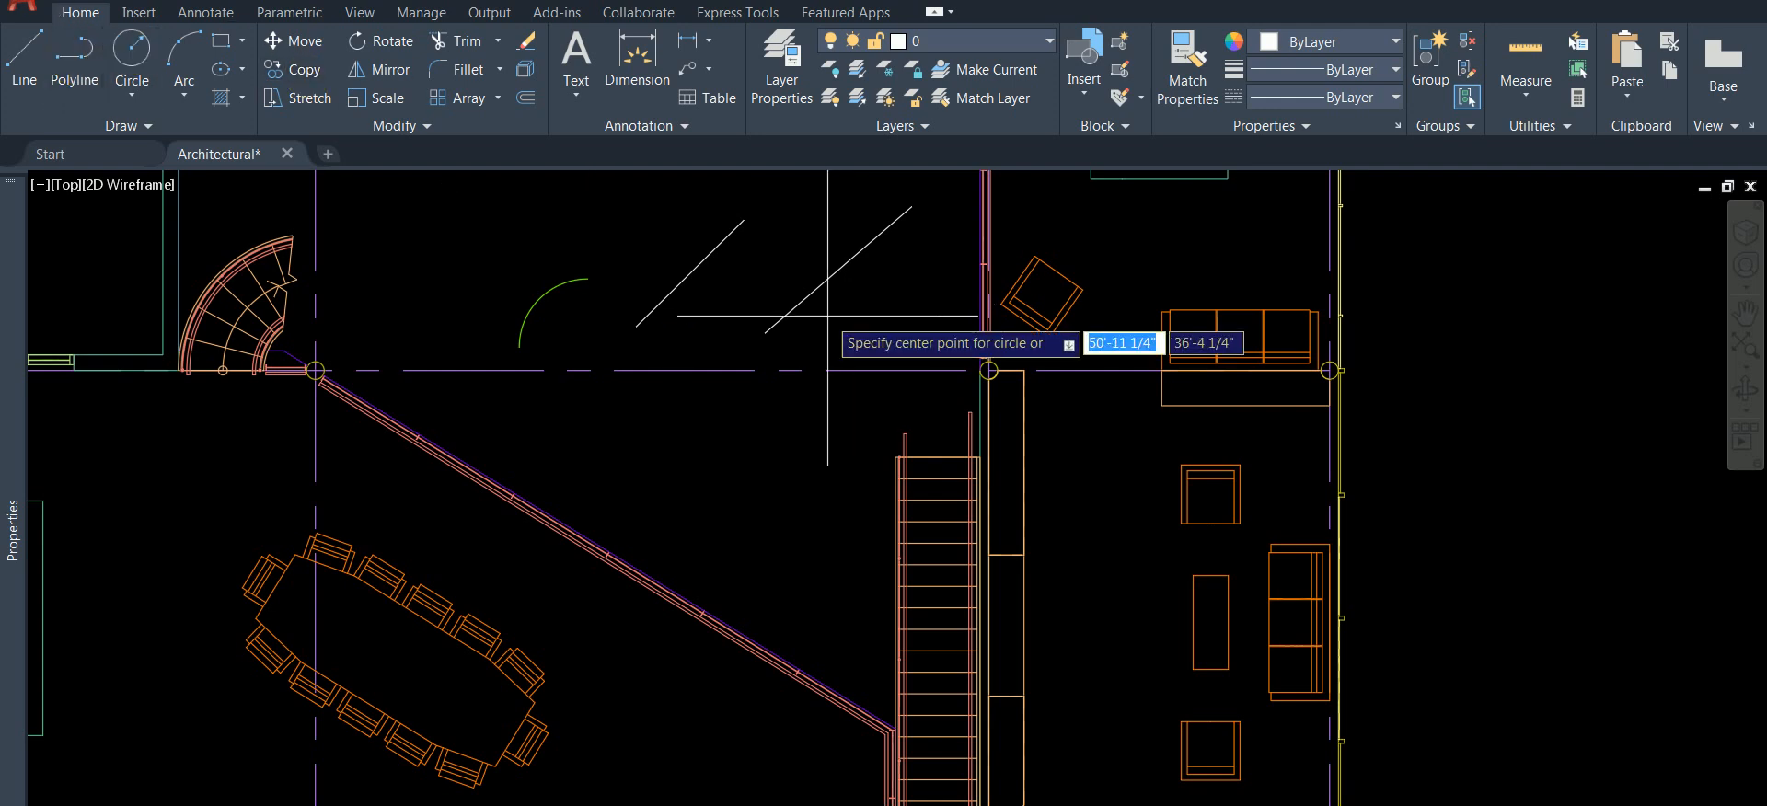
{"action": "left_click", "coordinate": [774, 258]}
{"action": "left_click", "coordinate": [750, 276]}
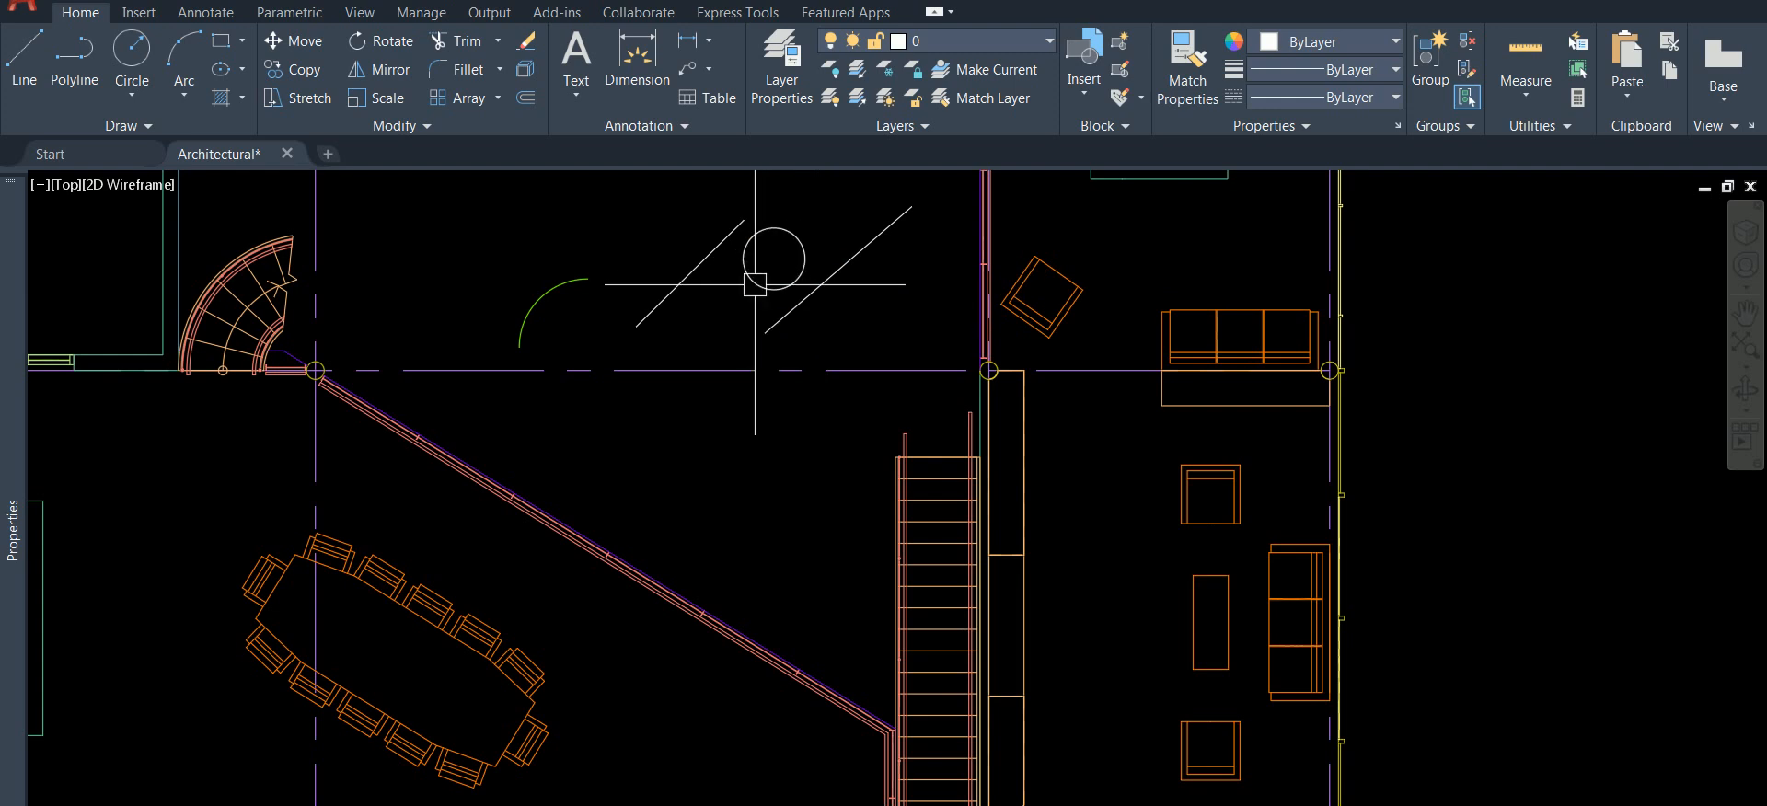
- Draw a rectangle in the open area below the two diagonal lines and circle
{"action": "left_click", "coordinate": [221, 40]}
{"action": "left_click", "coordinate": [622, 426]}
{"action": "left_click", "coordinate": [775, 498]}
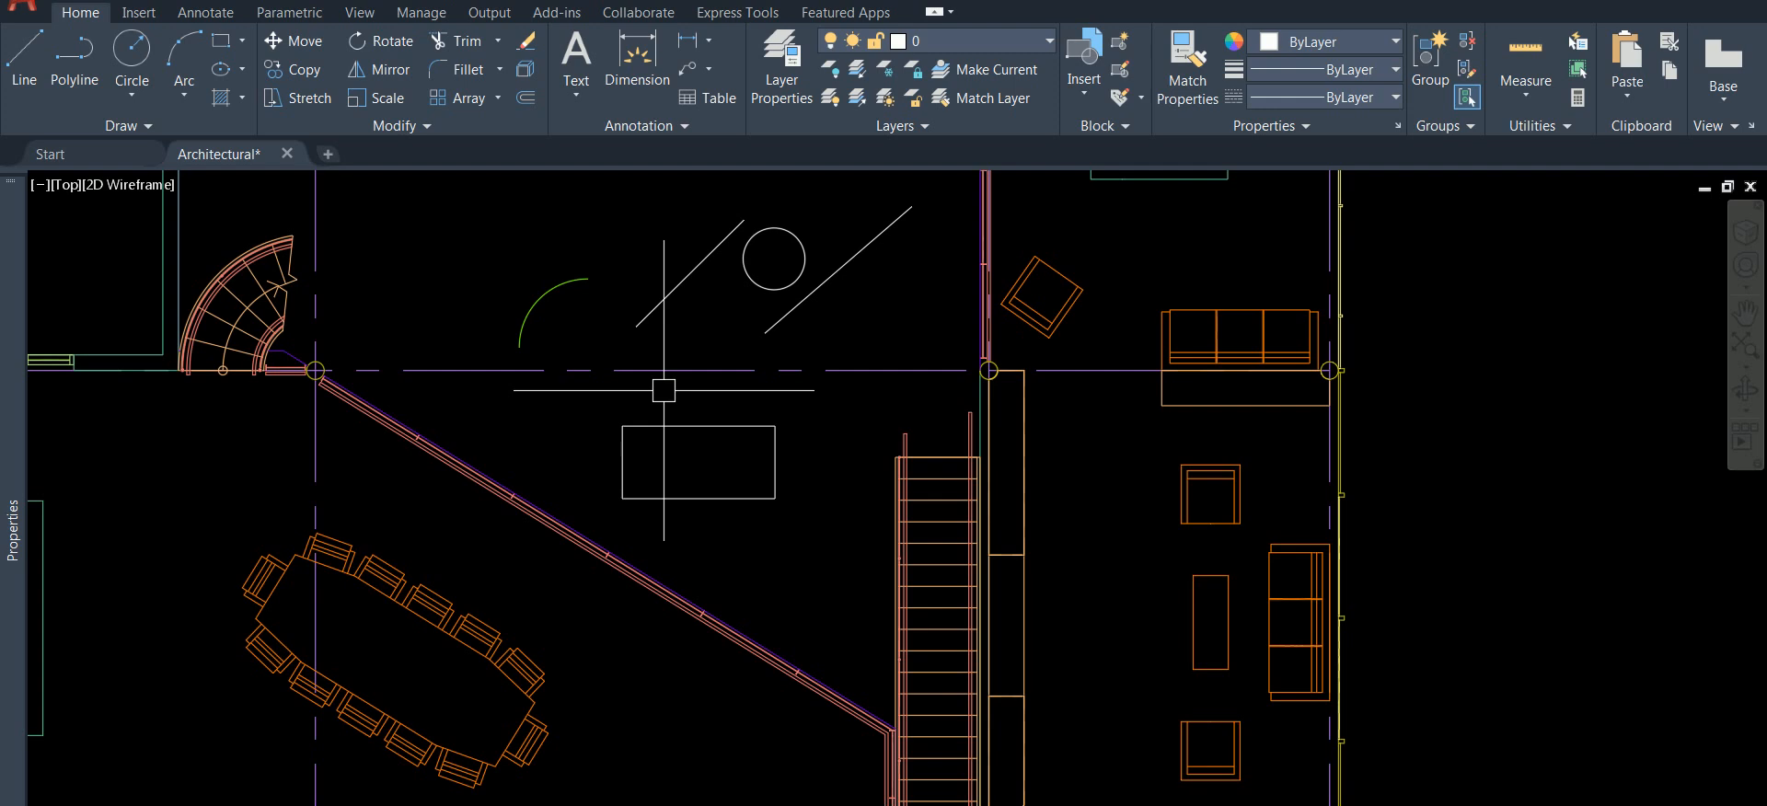
- Run Move on the Previous selection set, pick a base point below the left diagonal line, and cancel the move
{"action": "right_click", "coordinate": [664, 390]}
{"action": "type", "text": "p"}
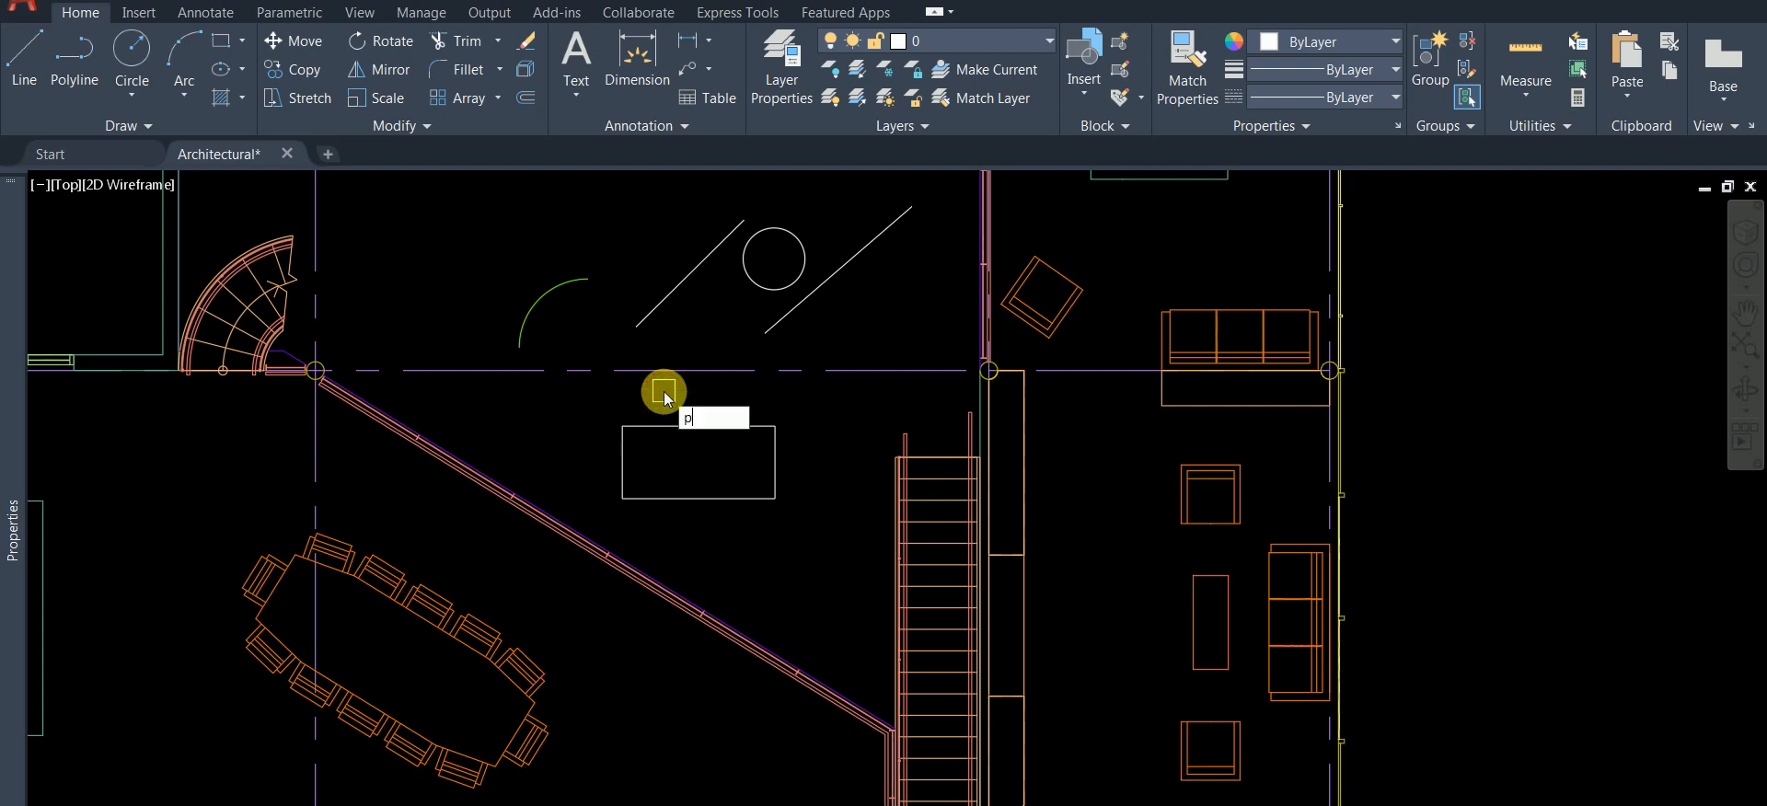
{"action": "key", "text": "Return"}
{"action": "key", "text": "Return"}
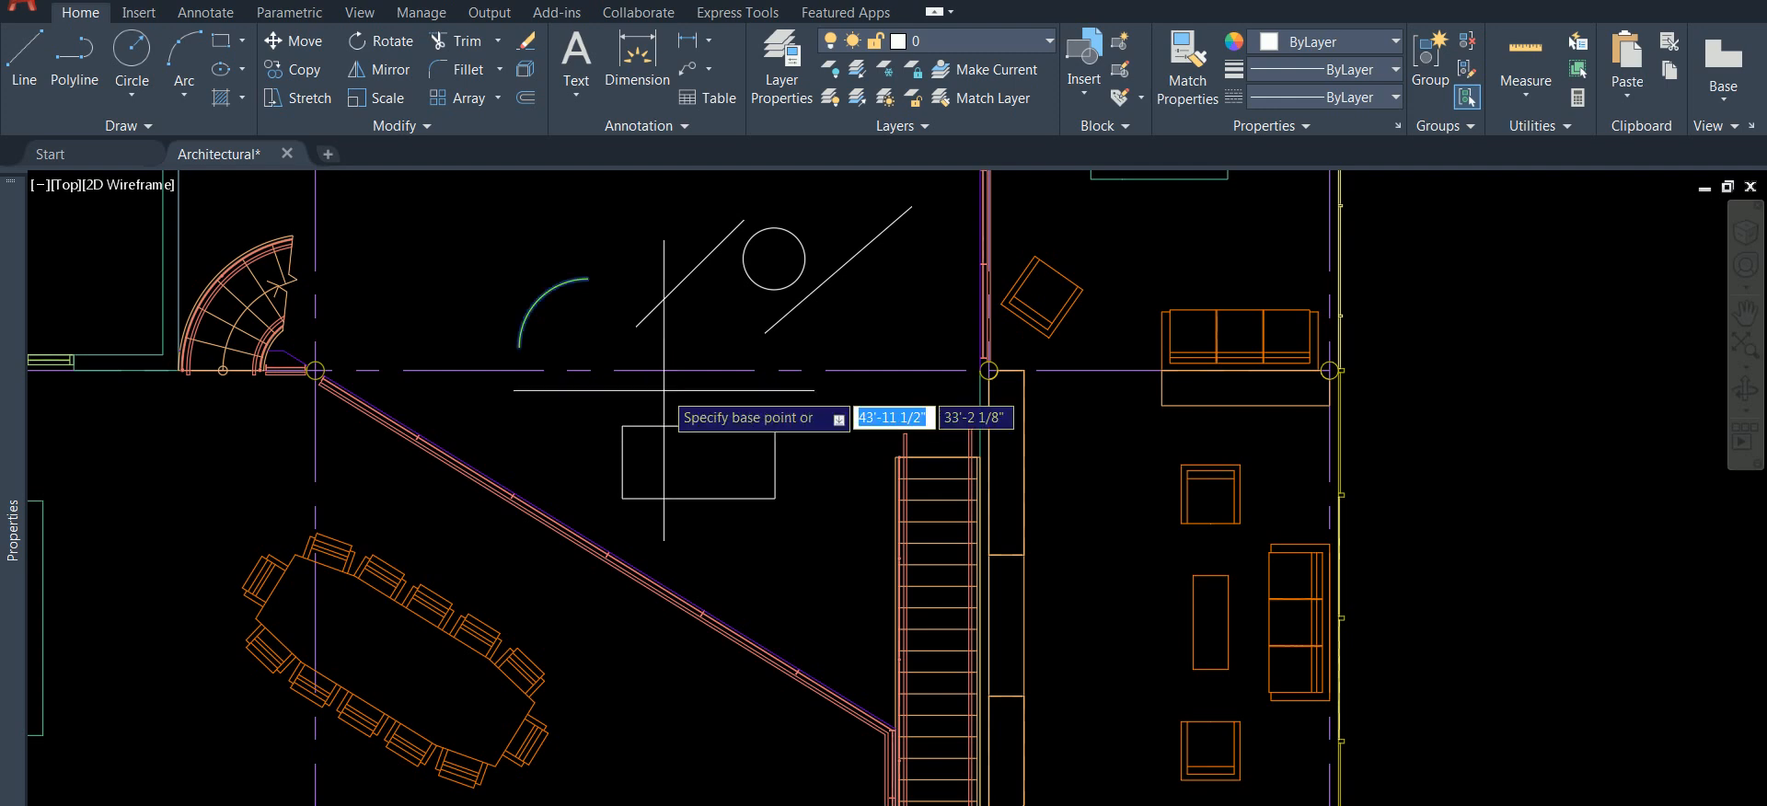
{"action": "left_click", "coordinate": [663, 390]}
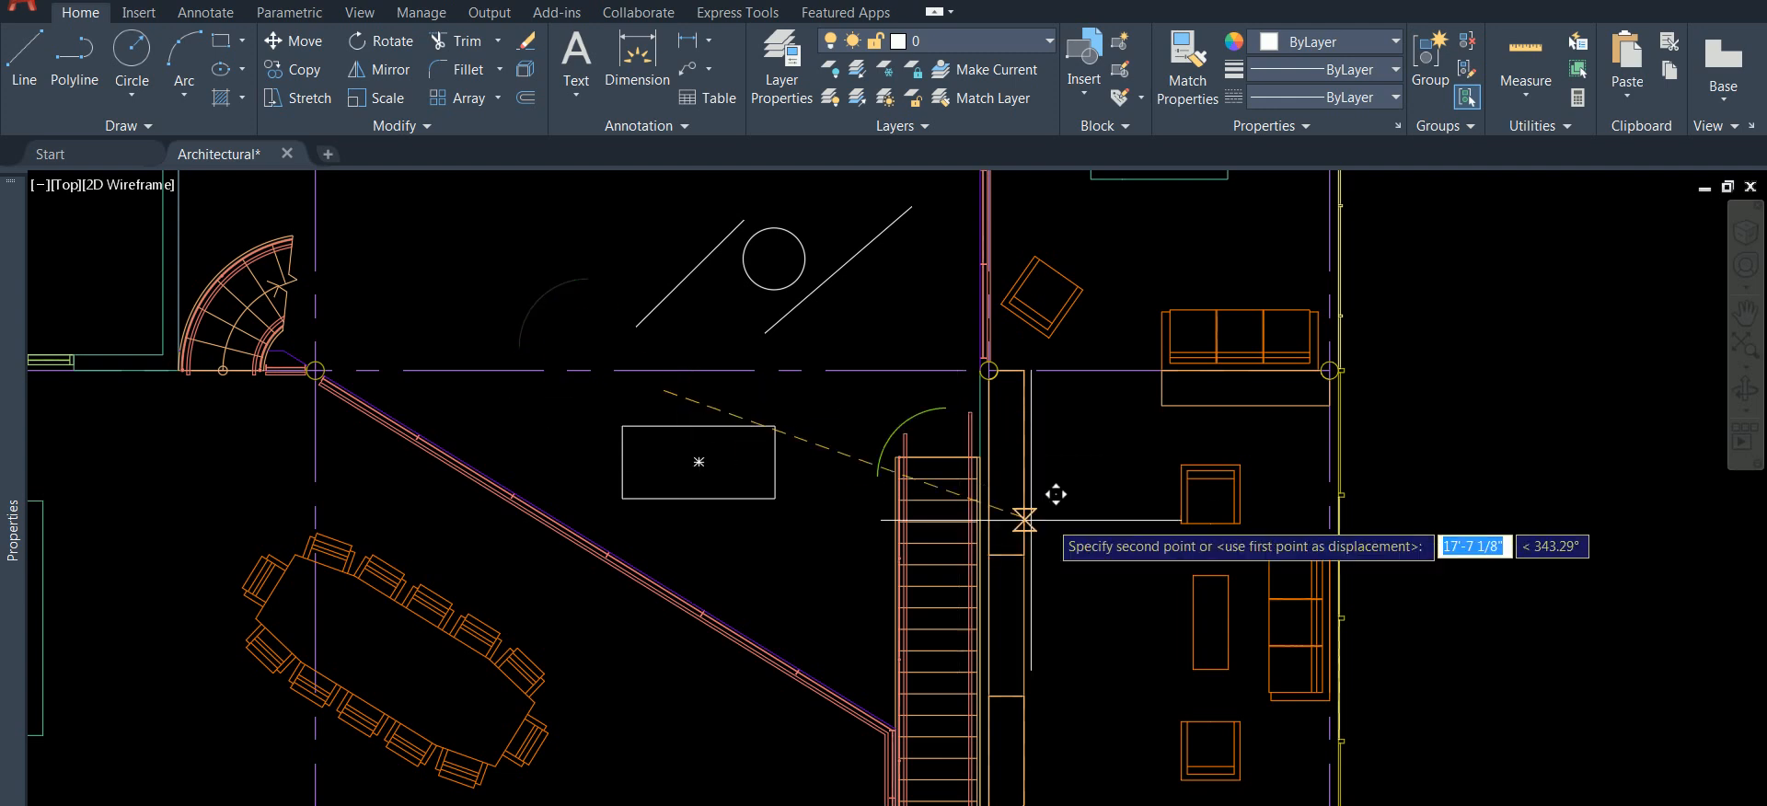
{"action": "key", "text": "Escape"}
- Run Move on the rectangle using the Last option, pick a base point among the living-room furniture, and cancel
{"action": "right_click", "coordinate": [1106, 500]}
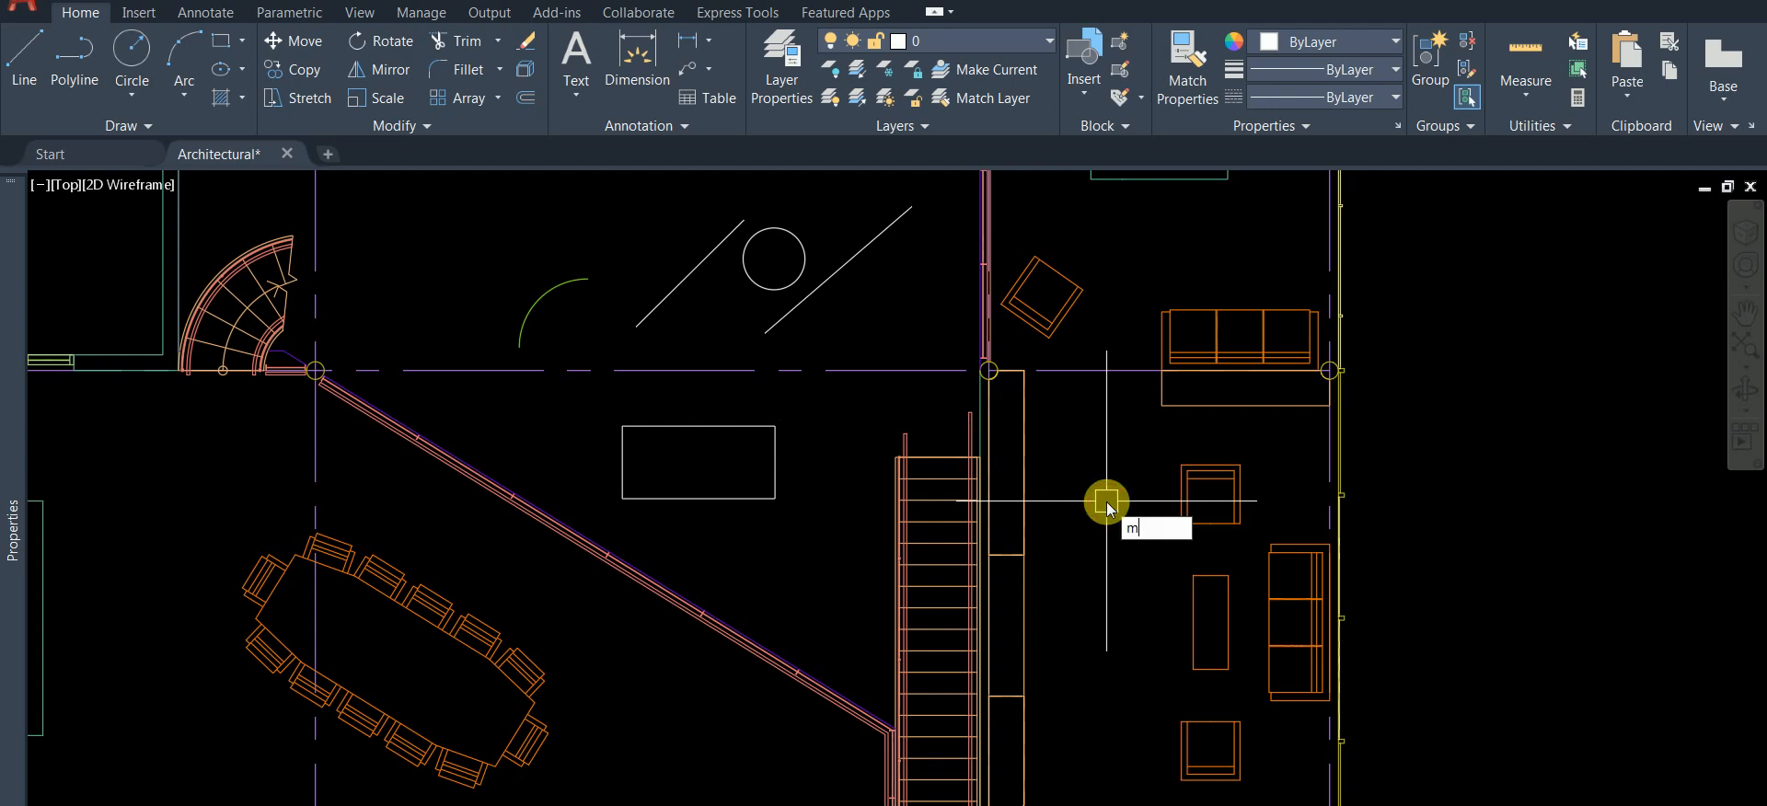
{"action": "type", "text": "l"}
{"action": "right_click", "coordinate": [1106, 500]}
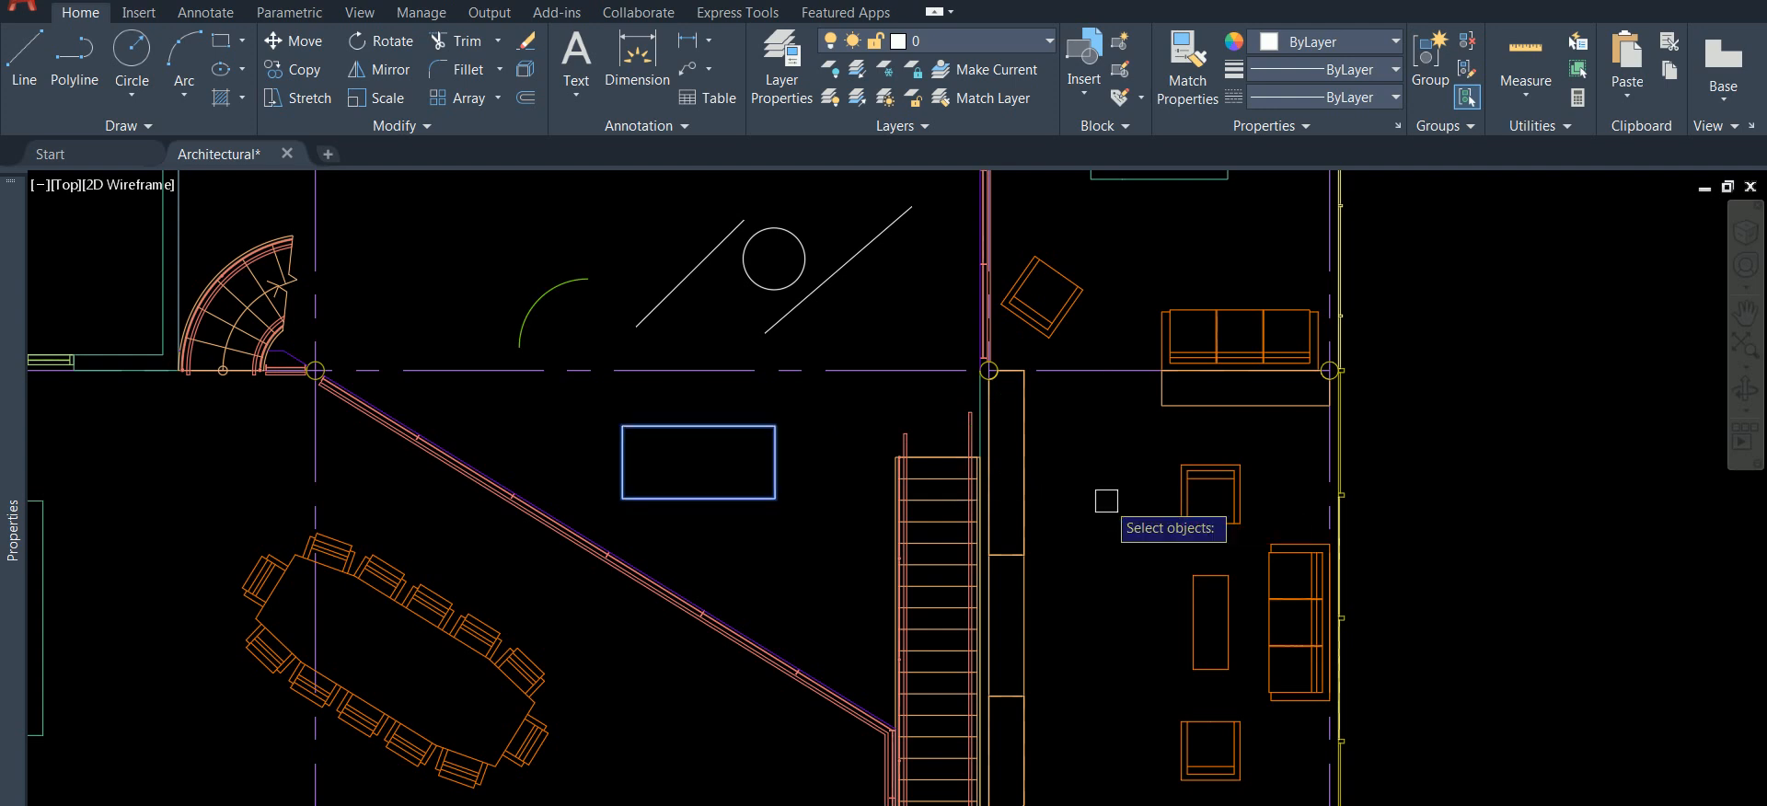
{"action": "right_click", "coordinate": [1106, 501]}
{"action": "left_click", "coordinate": [1104, 501]}
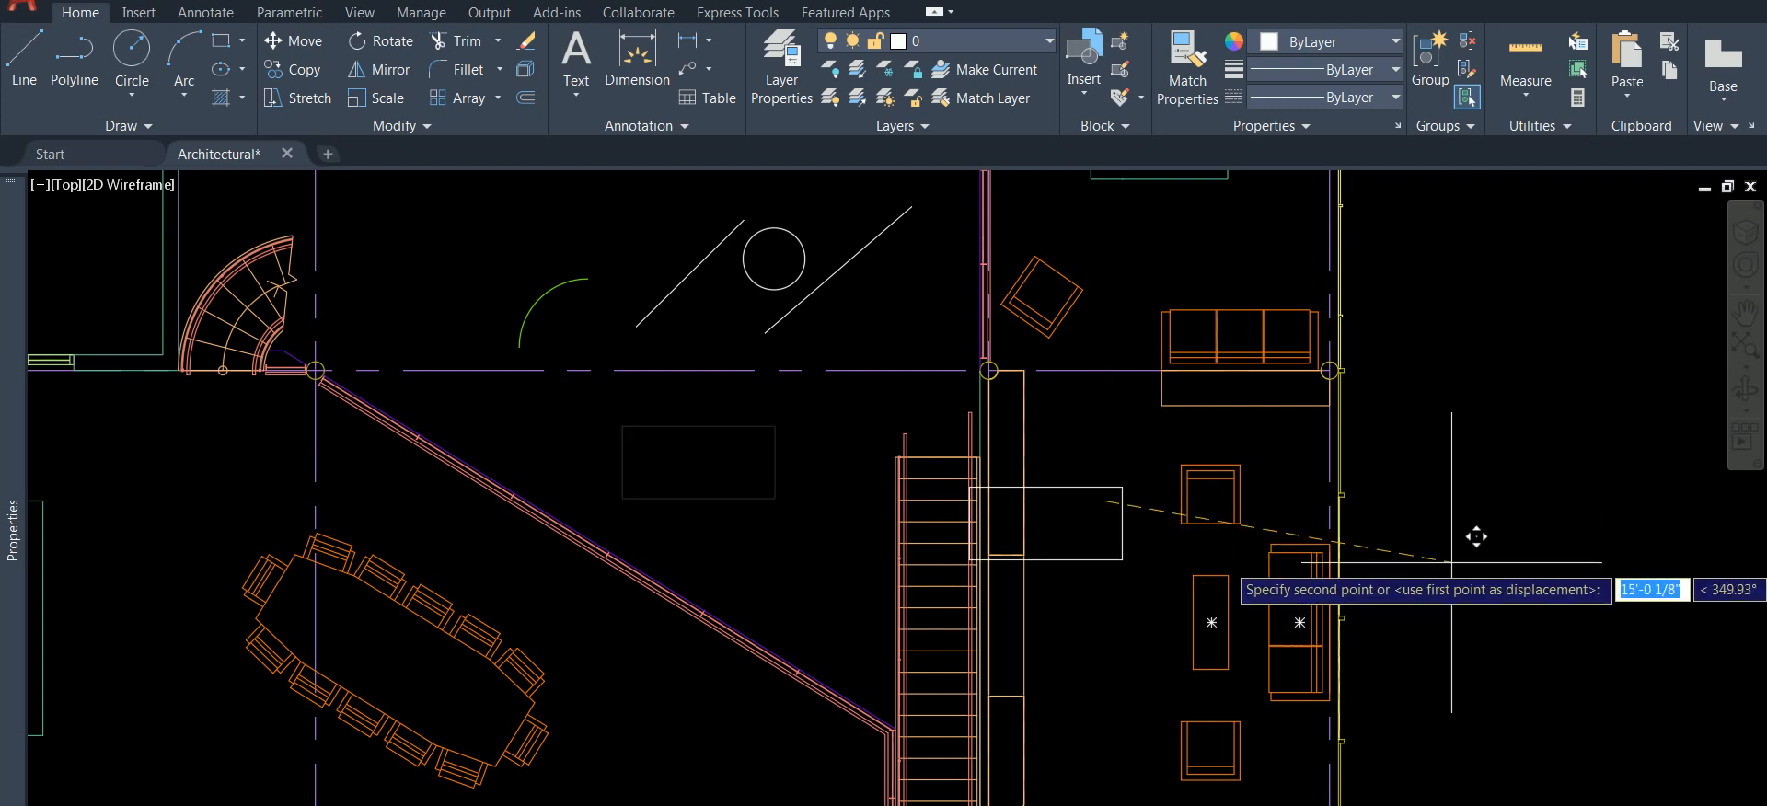
{"action": "key", "text": "Escape"}
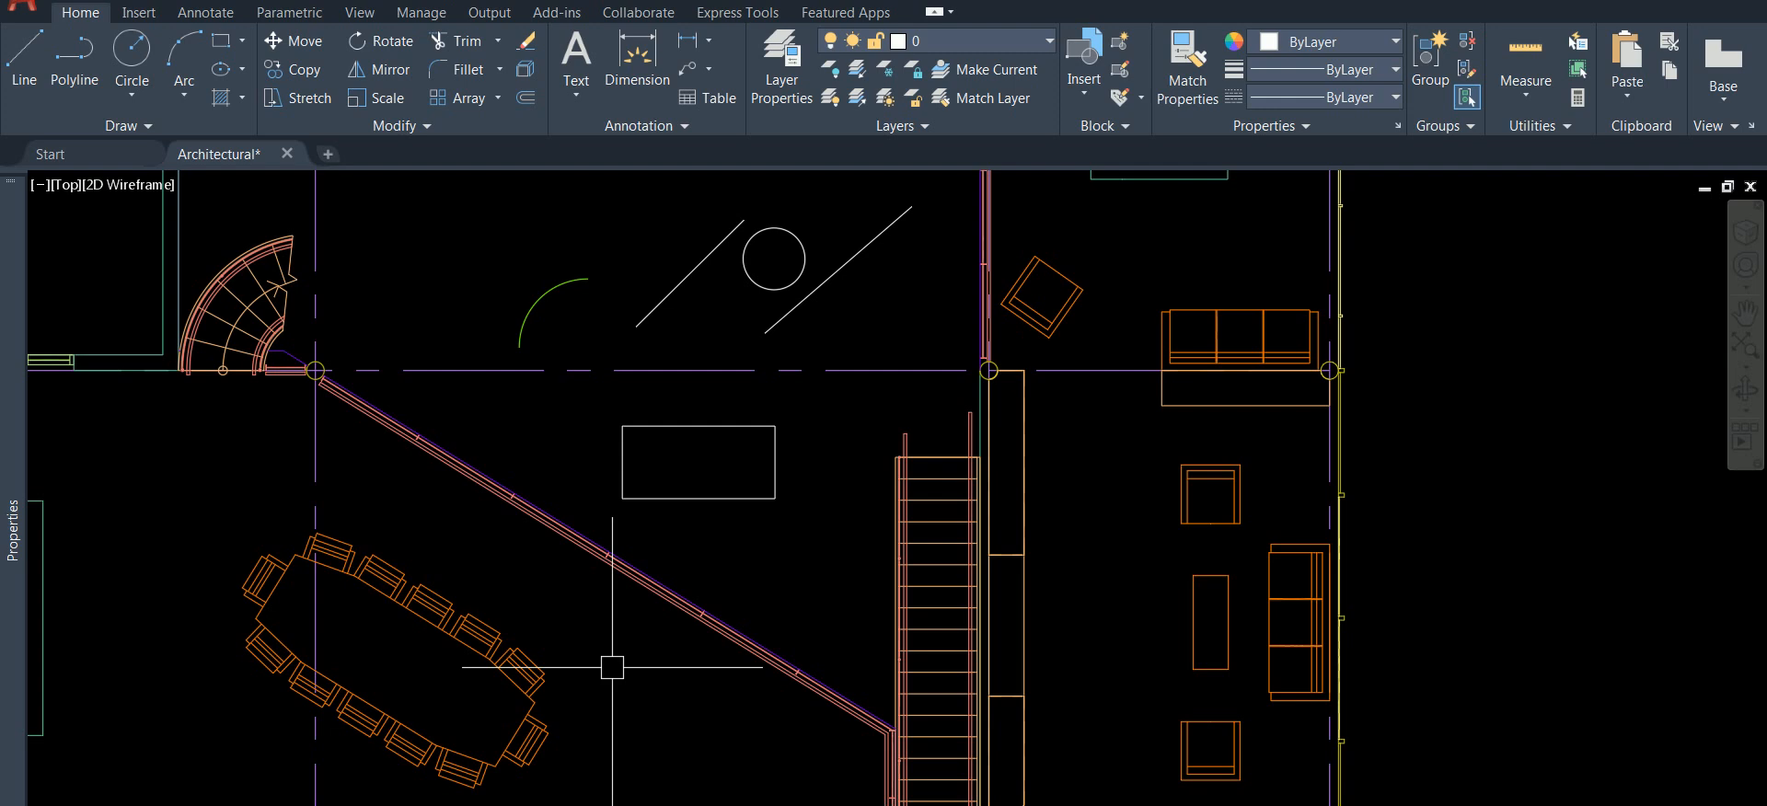
- Draw a four-segment zigzag of connected lines in the empty area outside the floor plan's right-hand wall
{"action": "left_click", "coordinate": [32, 55]}
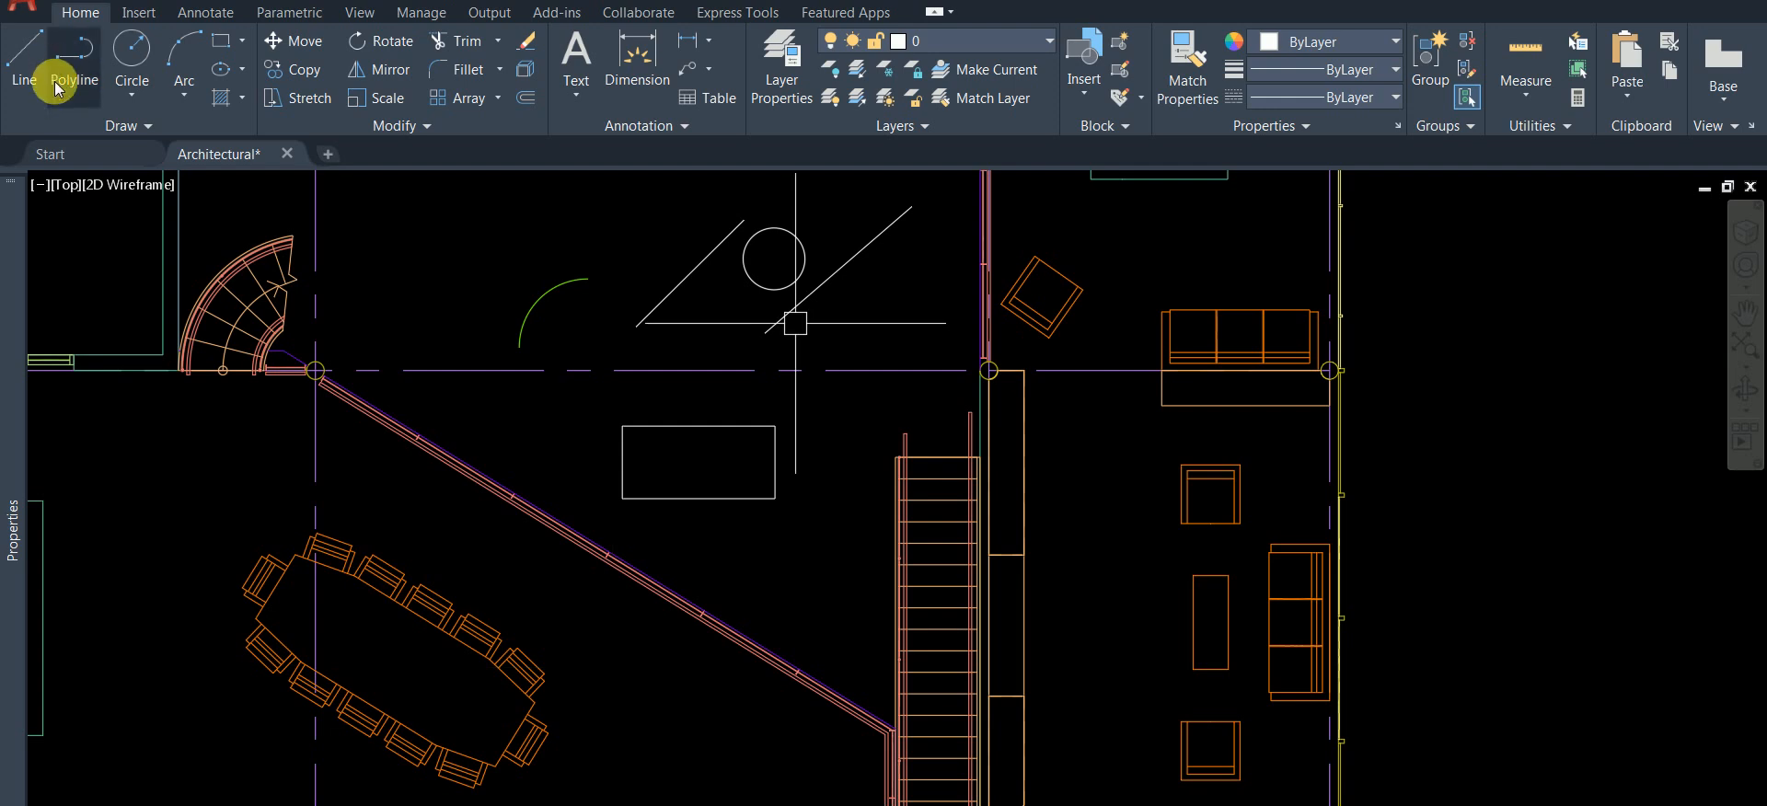
{"action": "middle_click_drag", "start_coordinate": [1187, 391], "coordinate": [507, 403]}
{"action": "left_click", "coordinate": [711, 465]}
{"action": "left_click", "coordinate": [803, 359]}
{"action": "left_click", "coordinate": [912, 452]}
{"action": "left_click", "coordinate": [1051, 323]}
{"action": "left_click", "coordinate": [1161, 442]}
{"action": "key", "text": "Escape"}
{"action": "scroll", "coordinate": [734, 378], "scroll_direction": "up", "scroll_amount": 2}
{"action": "scroll", "coordinate": [735, 379], "scroll_direction": "down", "scroll_amount": 2}
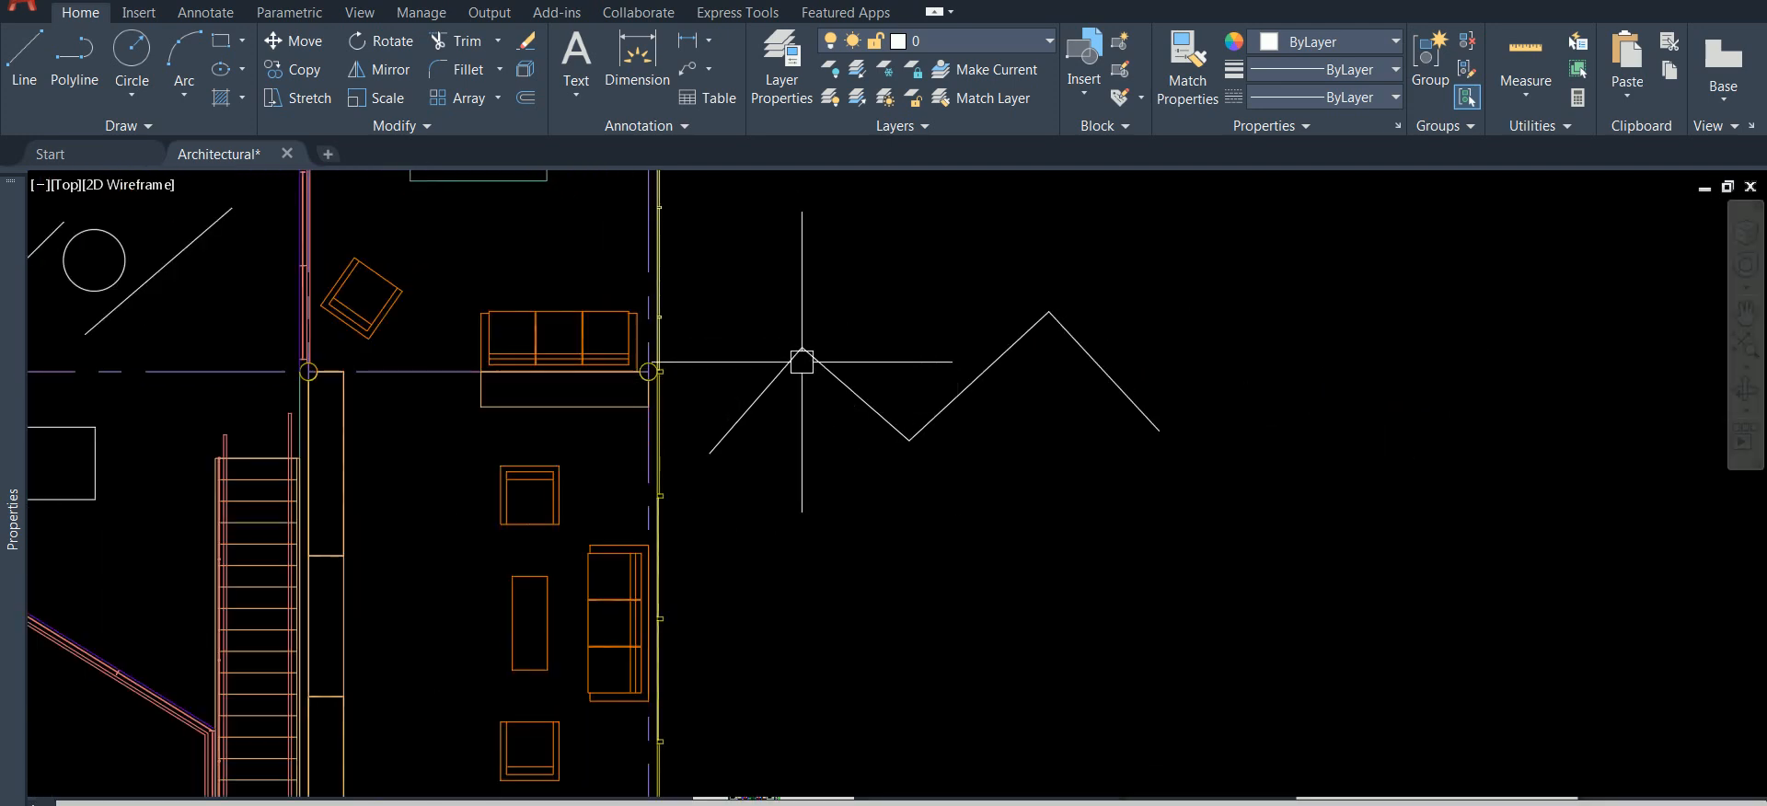
- Draw a second, six-segment zigzag of lines below the first, ending in a short vertical segment at its left end
{"action": "key", "text": "Return"}
{"action": "left_click", "coordinate": [1164, 608]}
{"action": "left_click", "coordinate": [1092, 547]}
{"action": "left_click", "coordinate": [1049, 623]}
{"action": "left_click", "coordinate": [982, 507]}
{"action": "left_click", "coordinate": [929, 651]}
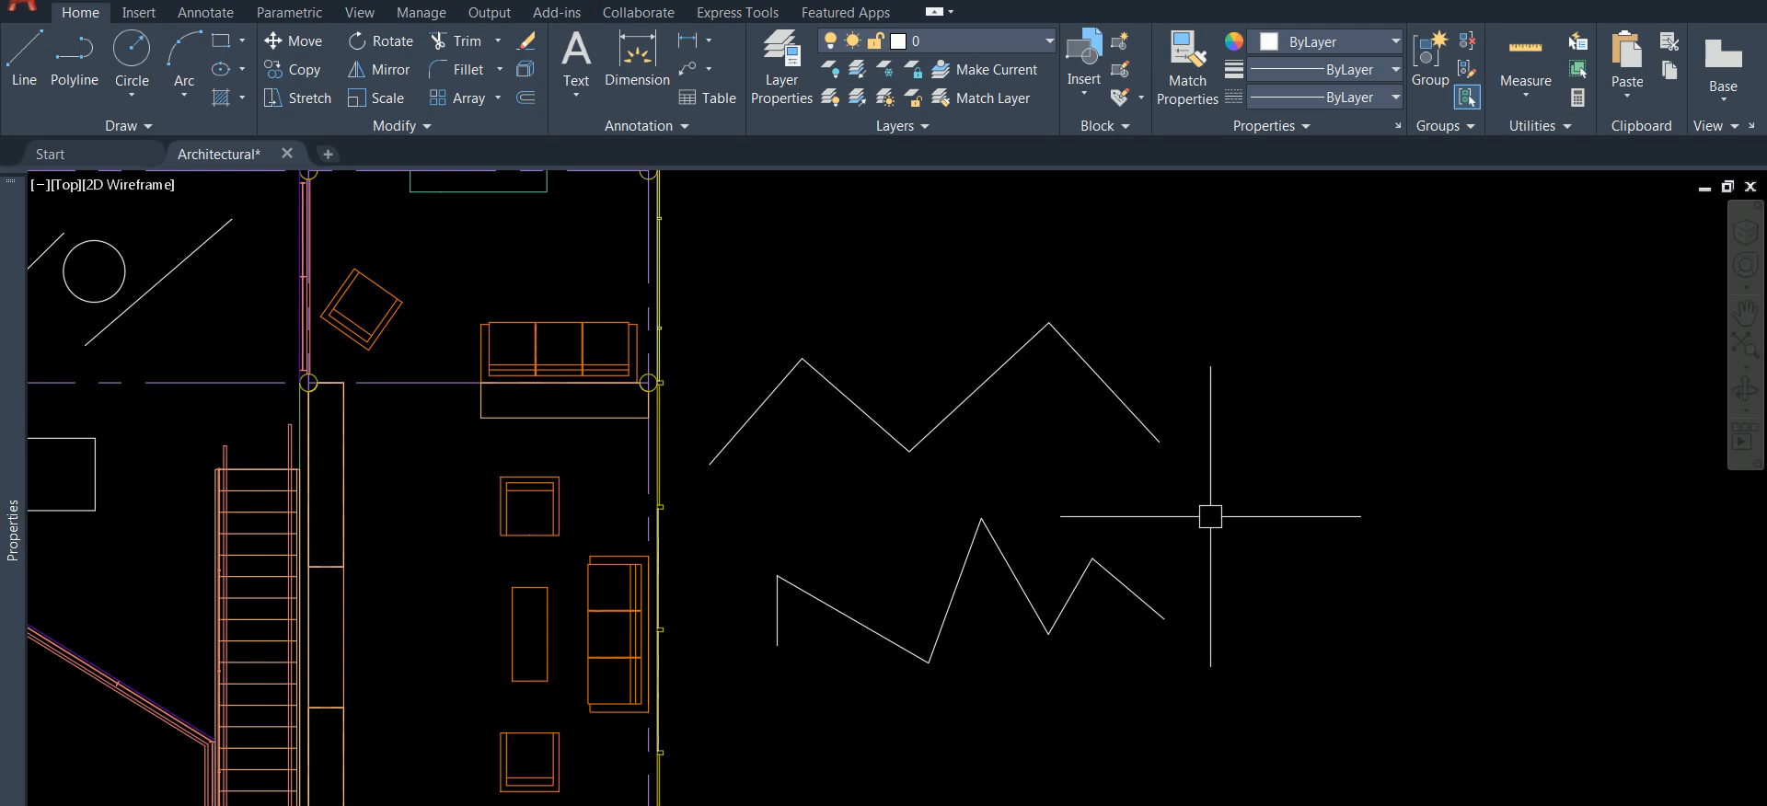
- Run Move with the Last option on the lower zigzag's short vertical segment, set a base point below it, and cancel
{"action": "type", "text": "m"}
{"action": "key", "text": "Return"}
{"action": "type", "text": "l"}
{"action": "key", "text": "Return"}
{"action": "key", "text": "Return"}
{"action": "left_click", "coordinate": [814, 708]}
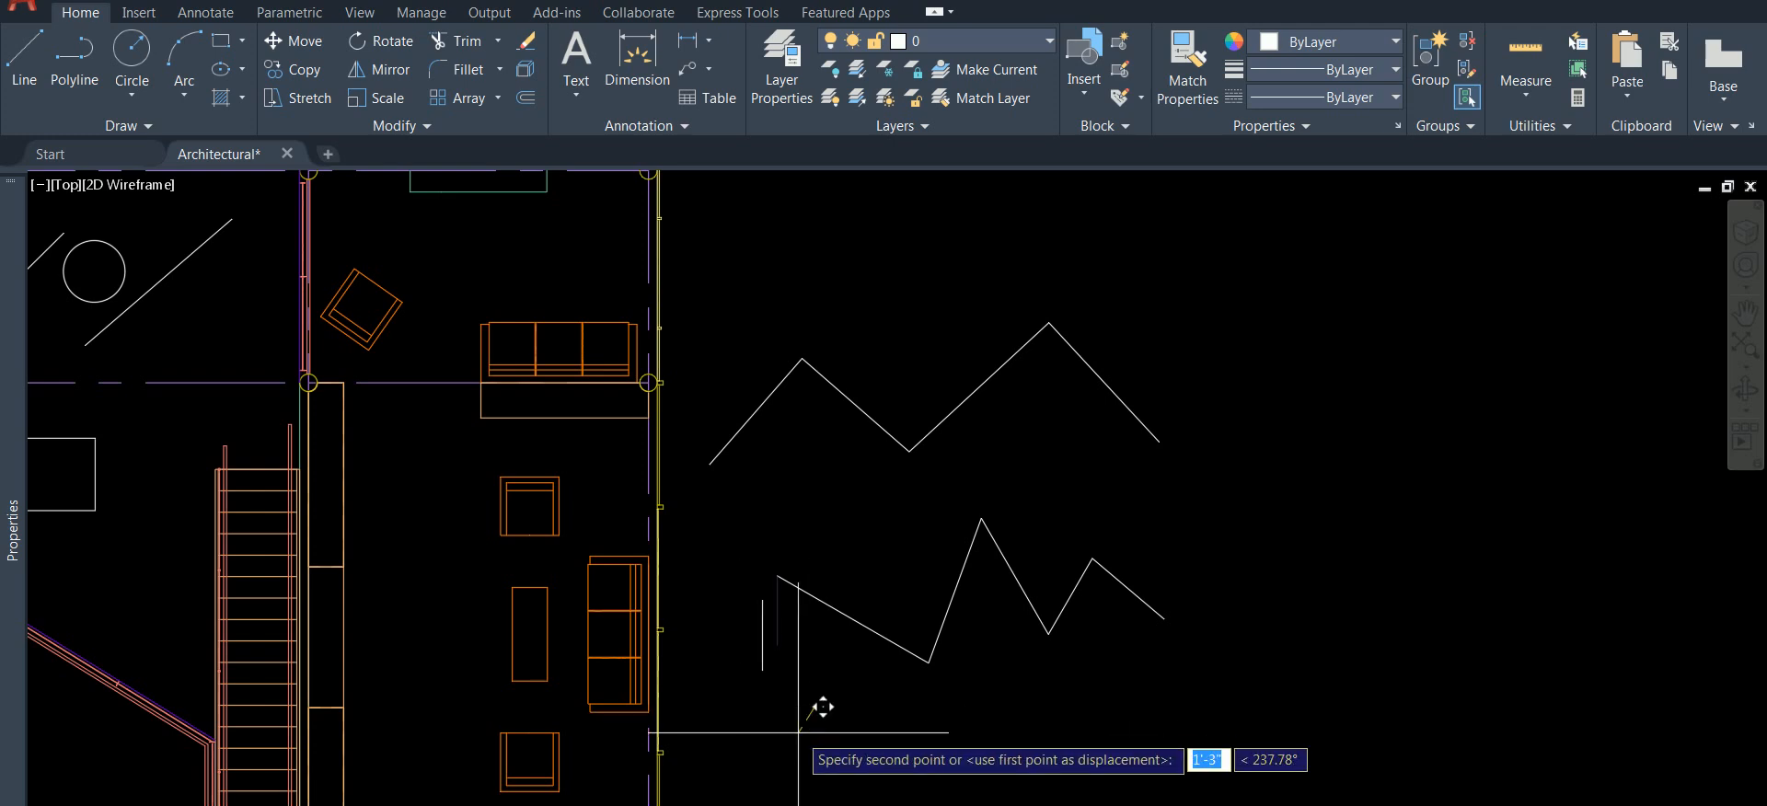
{"action": "key", "text": "Escape"}
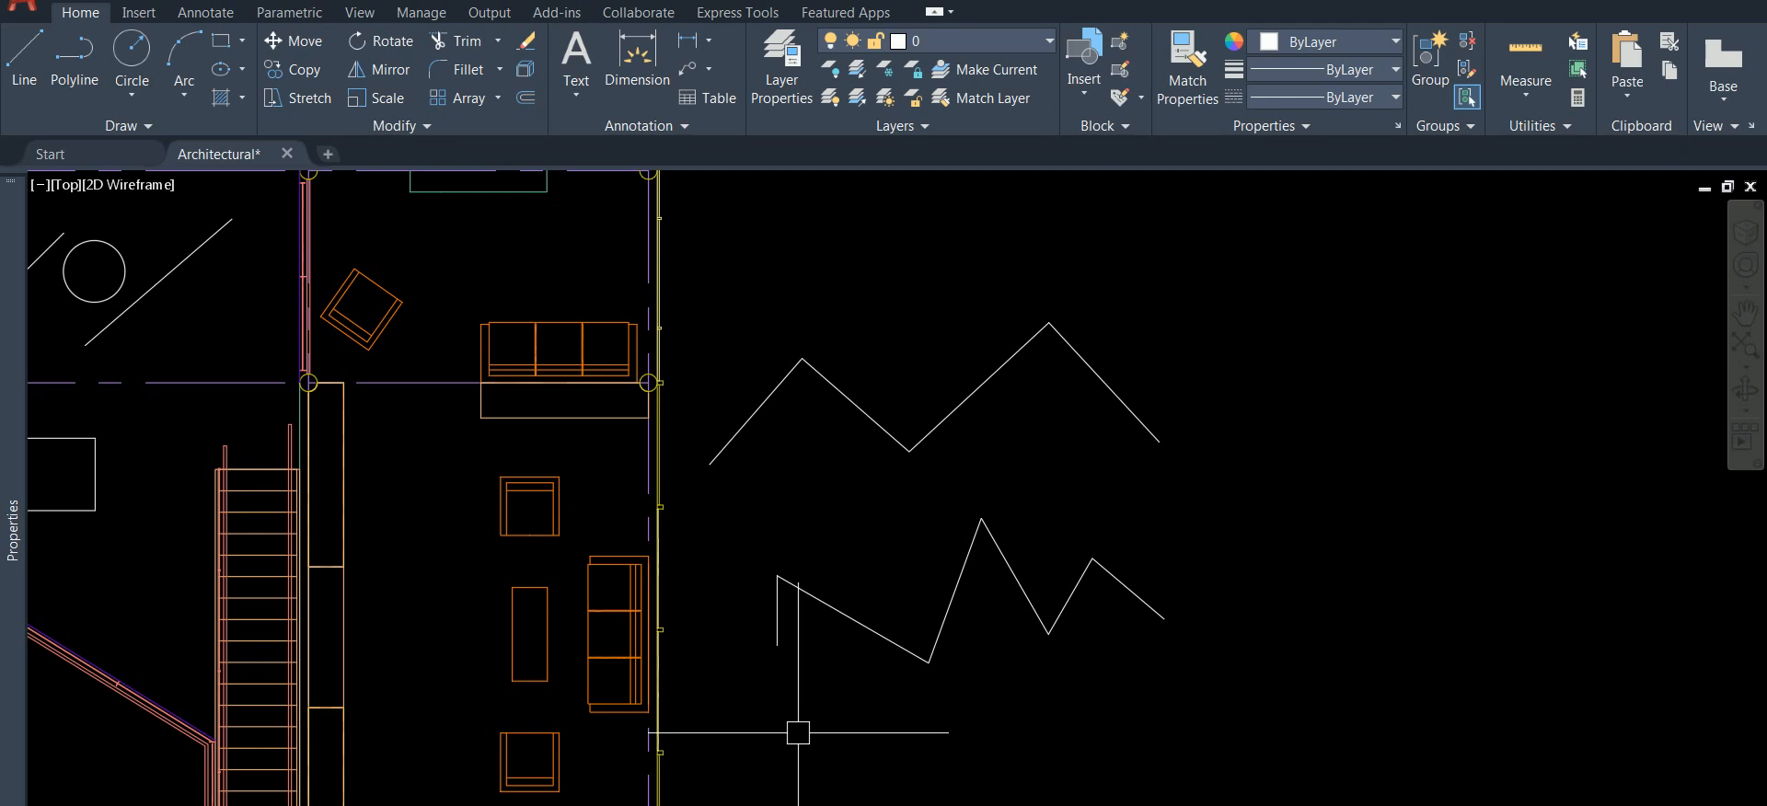
- Repeat the Move with the Last option on the vertical segment, trial-shift it away from the zigzag, and cancel
{"action": "type", "text": "m"}
{"action": "right_click", "coordinate": [798, 733]}
{"action": "type", "text": "l"}
{"action": "right_click", "coordinate": [798, 733]}
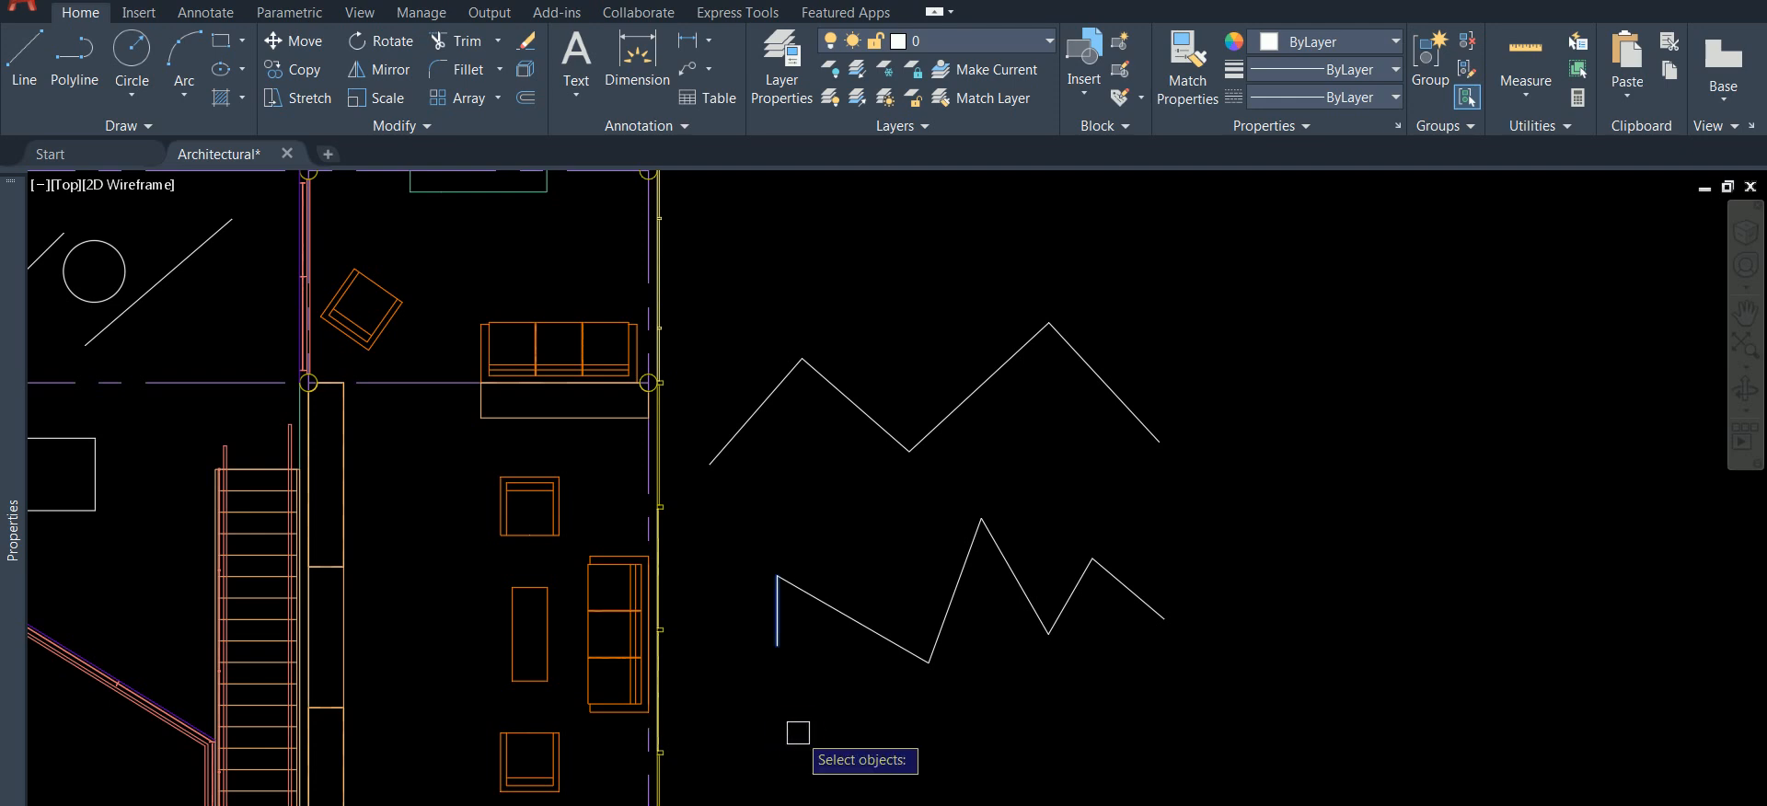
{"action": "right_click", "coordinate": [798, 733]}
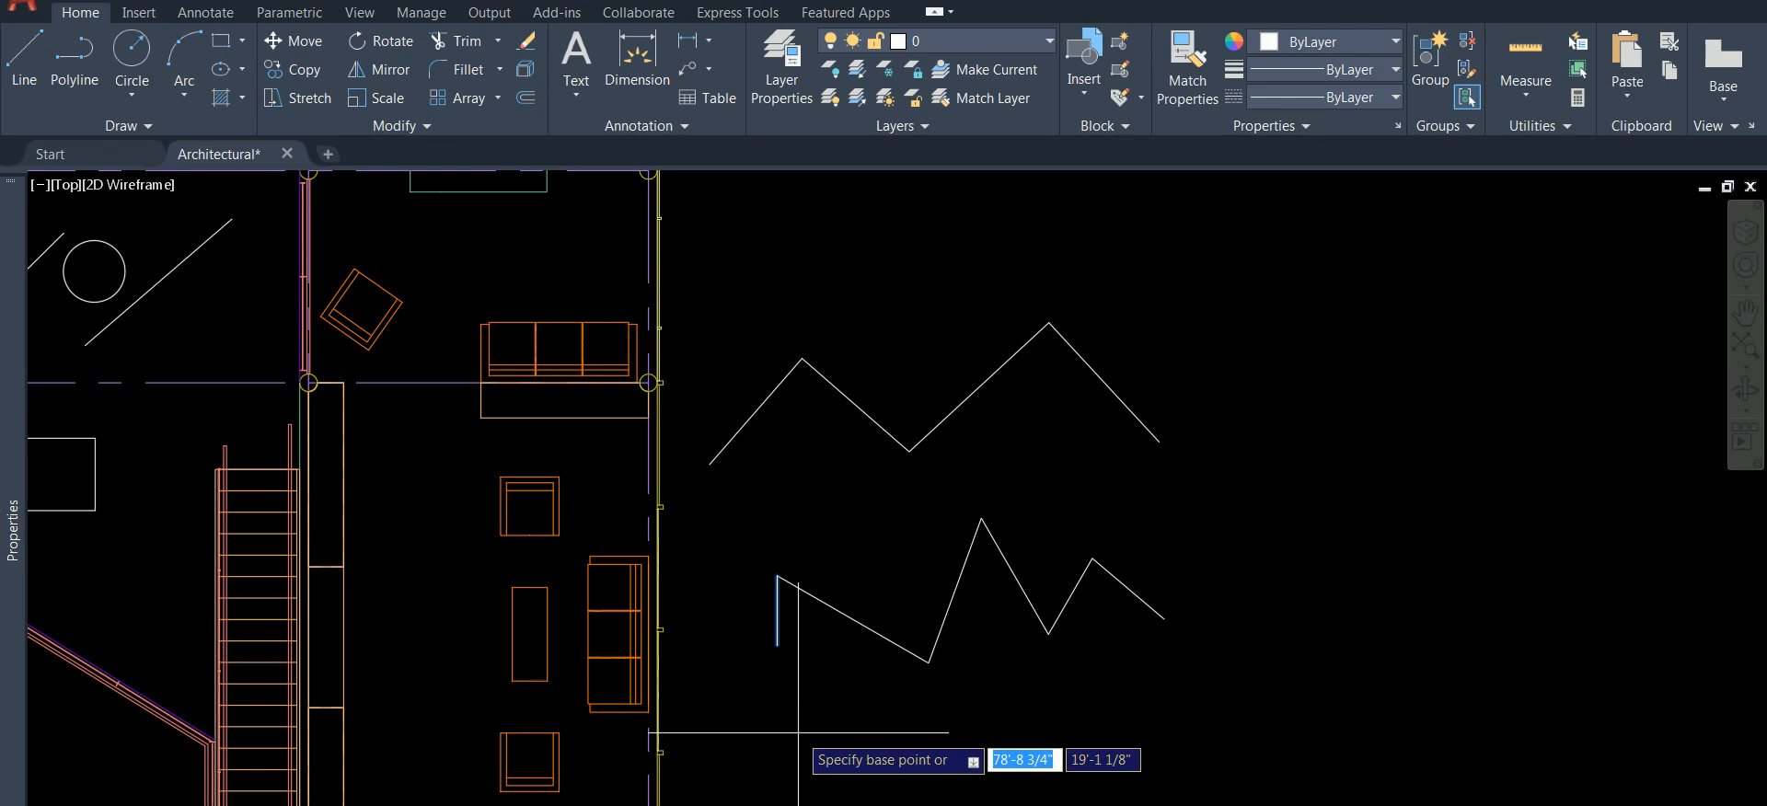
{"action": "left_click", "coordinate": [798, 733]}
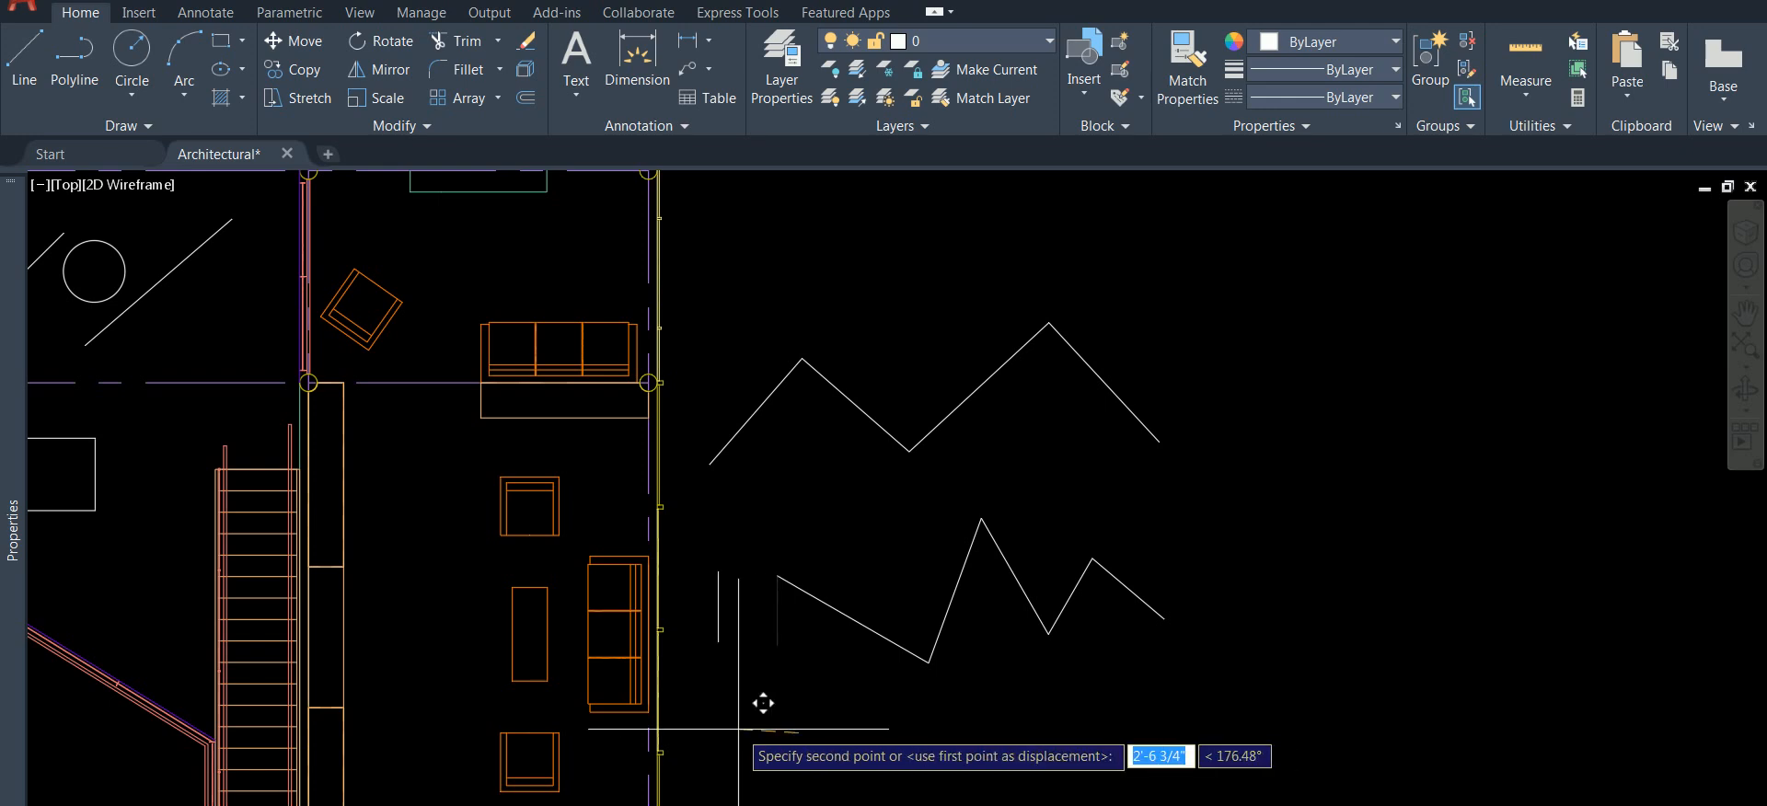
{"action": "key", "text": "Escape"}
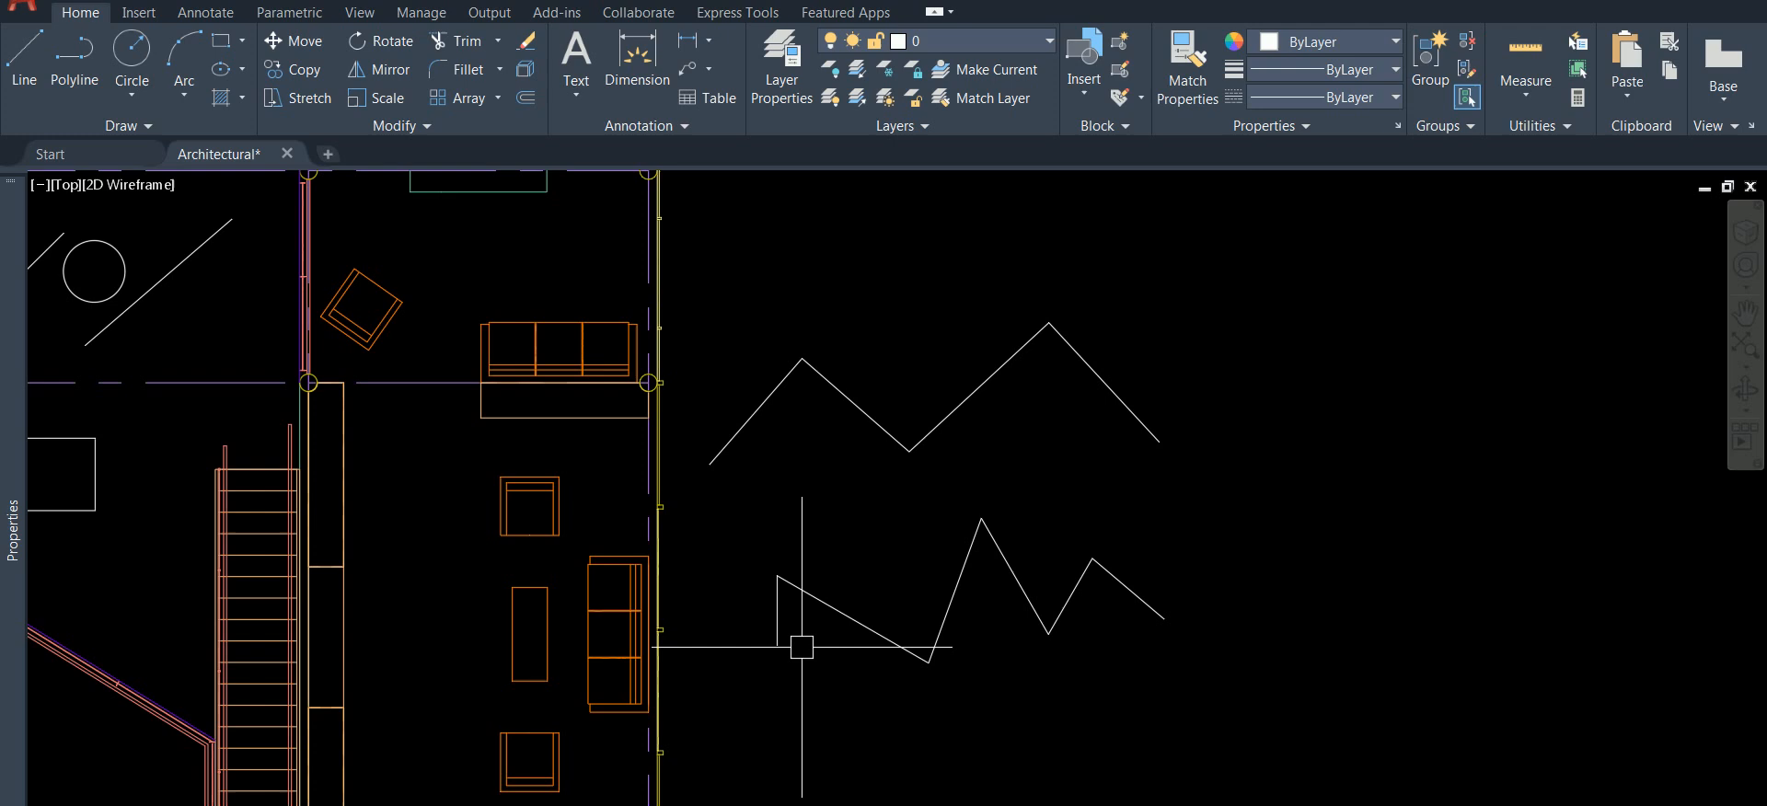
- Draw two short separate diagonal lines side by side between the two zigzags
{"action": "left_click", "coordinate": [35, 83]}
{"action": "left_click", "coordinate": [795, 534]}
{"action": "left_click", "coordinate": [846, 469]}
{"action": "key", "text": "Escape"}
{"action": "key", "text": "Return"}
{"action": "left_click", "coordinate": [873, 522]}
{"action": "left_click", "coordinate": [914, 467]}
{"action": "key", "text": "Escape"}
- Select and release the two short diagonal lines, run Erase with the Previous option, and cancel without erasing
{"action": "left_click", "coordinate": [915, 506]}
{"action": "left_click", "coordinate": [798, 468]}
{"action": "key", "text": "Escape"}
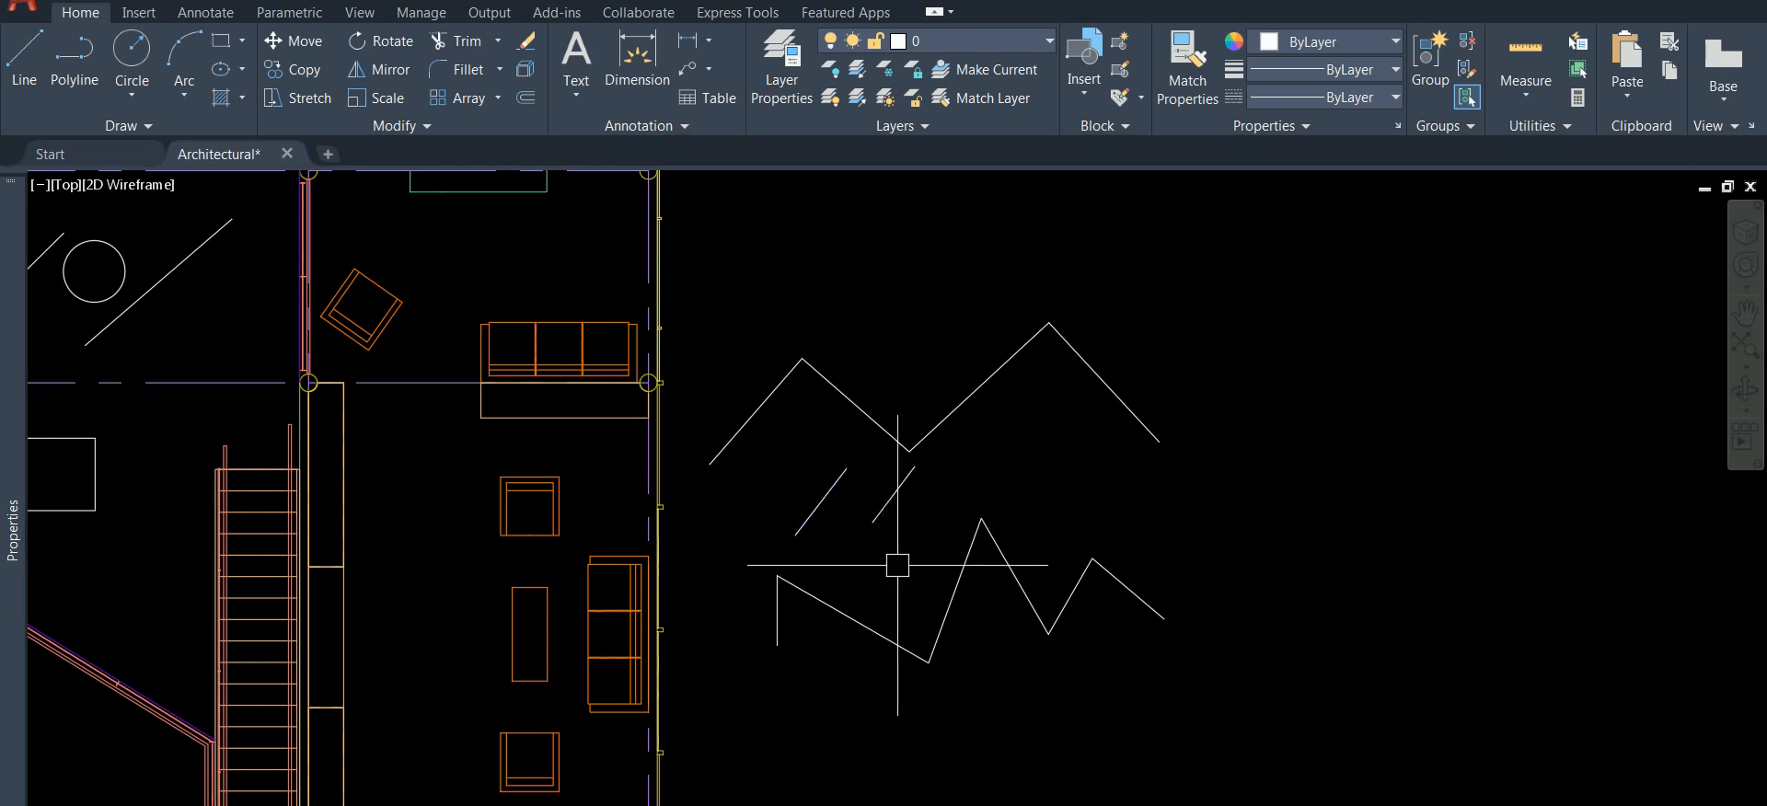
{"action": "type", "text": "e"}
{"action": "key", "text": "Return"}
{"action": "type", "text": "p"}
{"action": "right_click", "coordinate": [897, 573]}
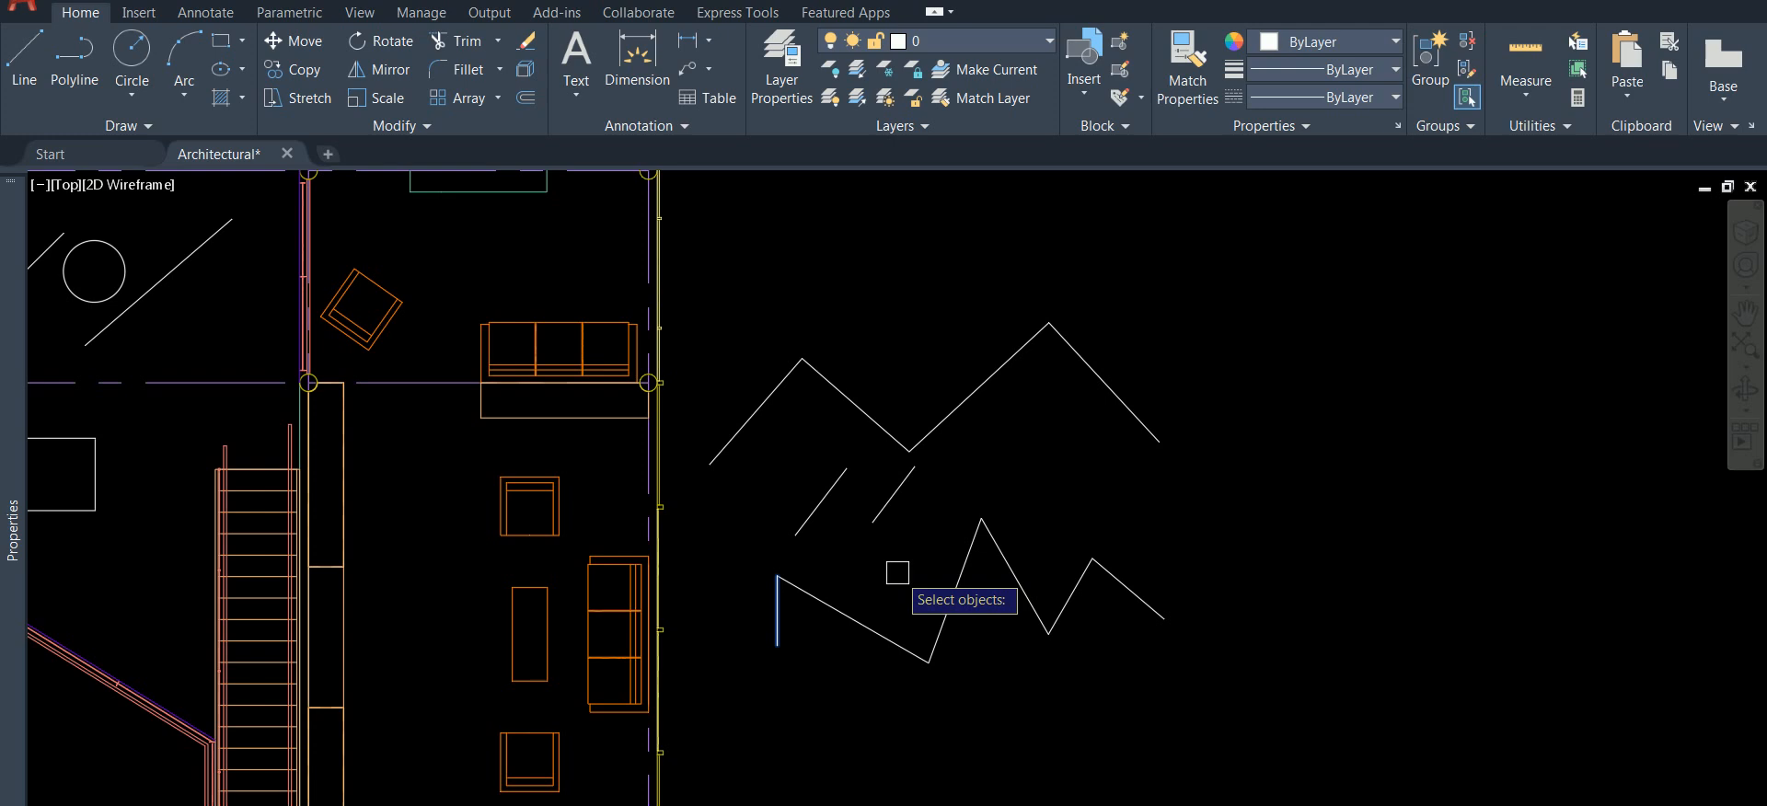
{"action": "key", "text": "Escape"}
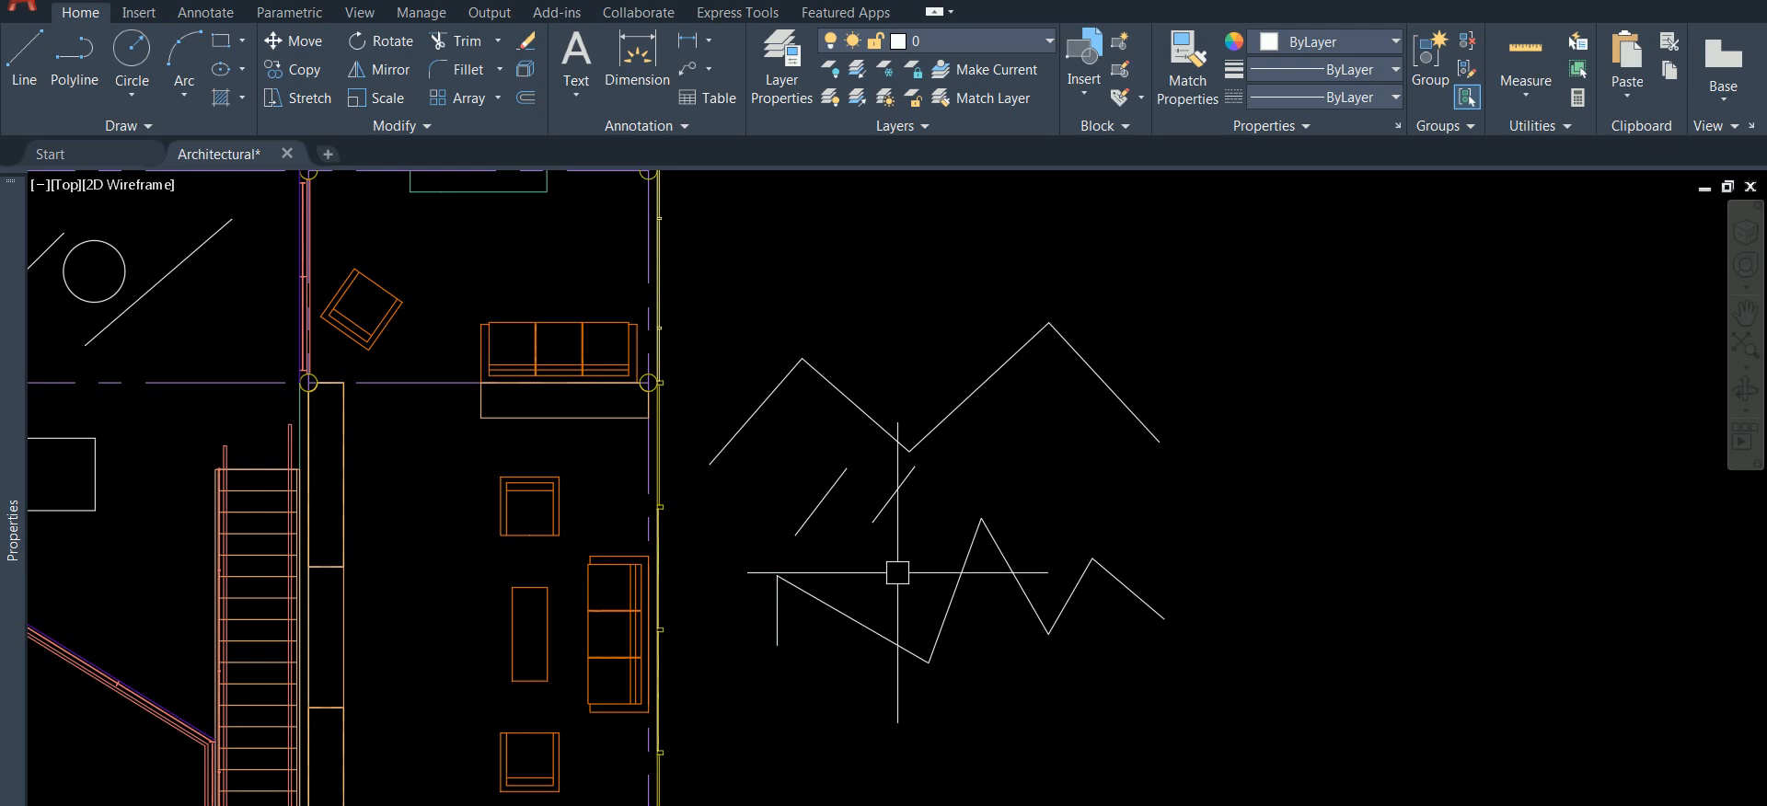
- Erase both zigzags and the two short diagonal lines outside the floor plan using a crossing selection
{"action": "scroll", "coordinate": [898, 573], "scroll_direction": "down", "scroll_amount": 2}
{"action": "middle_click_drag", "start_coordinate": [688, 550], "coordinate": [943, 441]}
{"action": "middle_click_drag", "start_coordinate": [591, 433], "coordinate": [842, 430]}
{"action": "left_click", "coordinate": [1583, 290]}
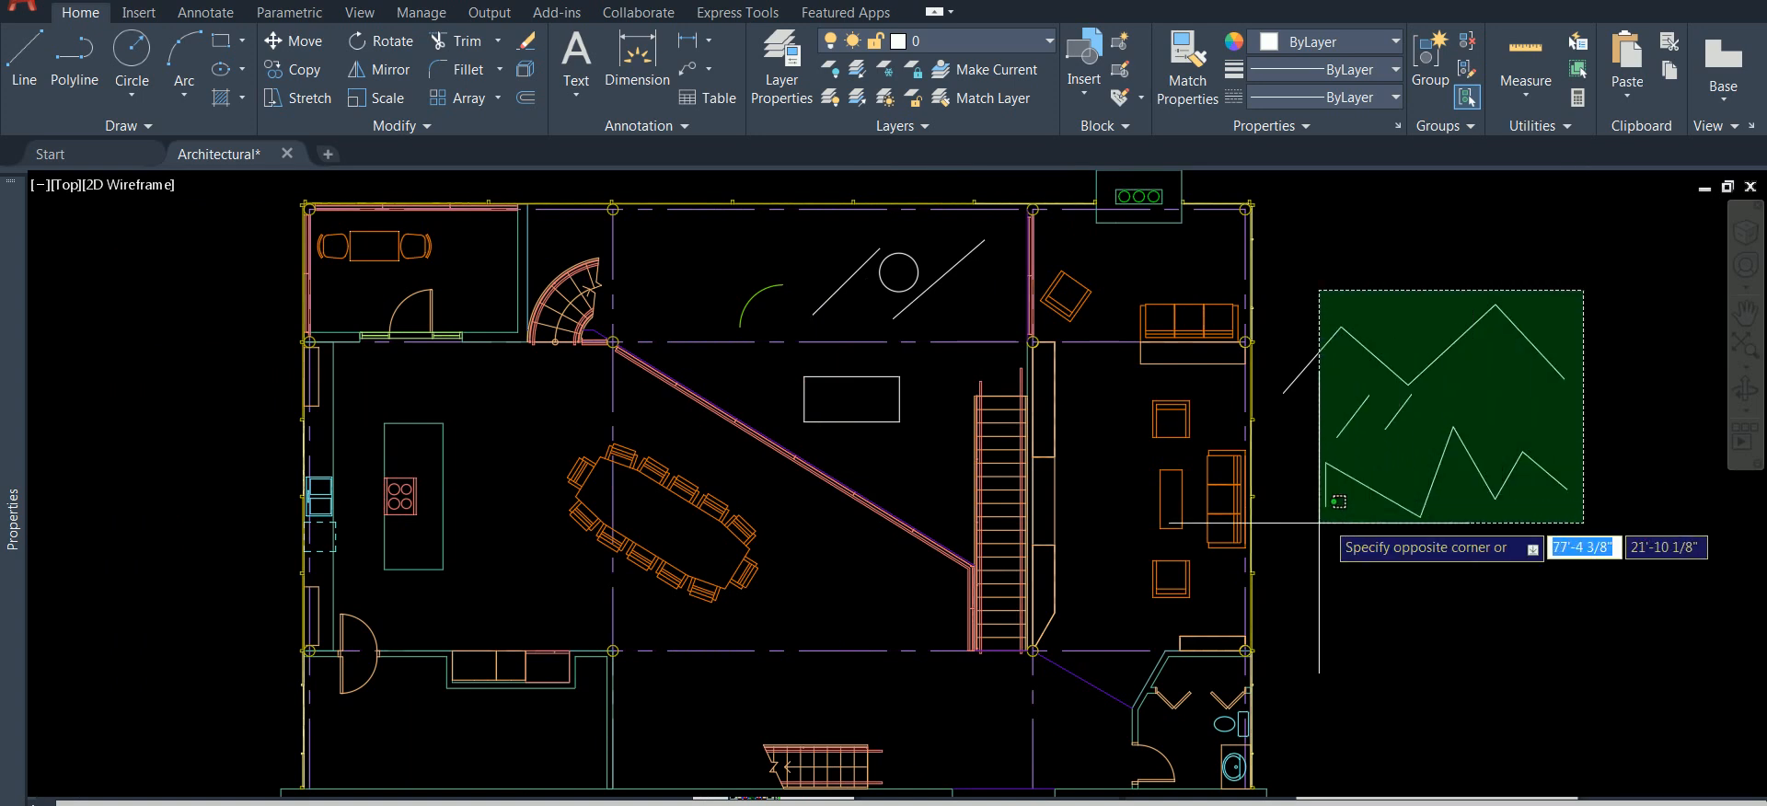
{"action": "left_click", "coordinate": [1318, 503]}
{"action": "right_click", "coordinate": [1304, 425]}
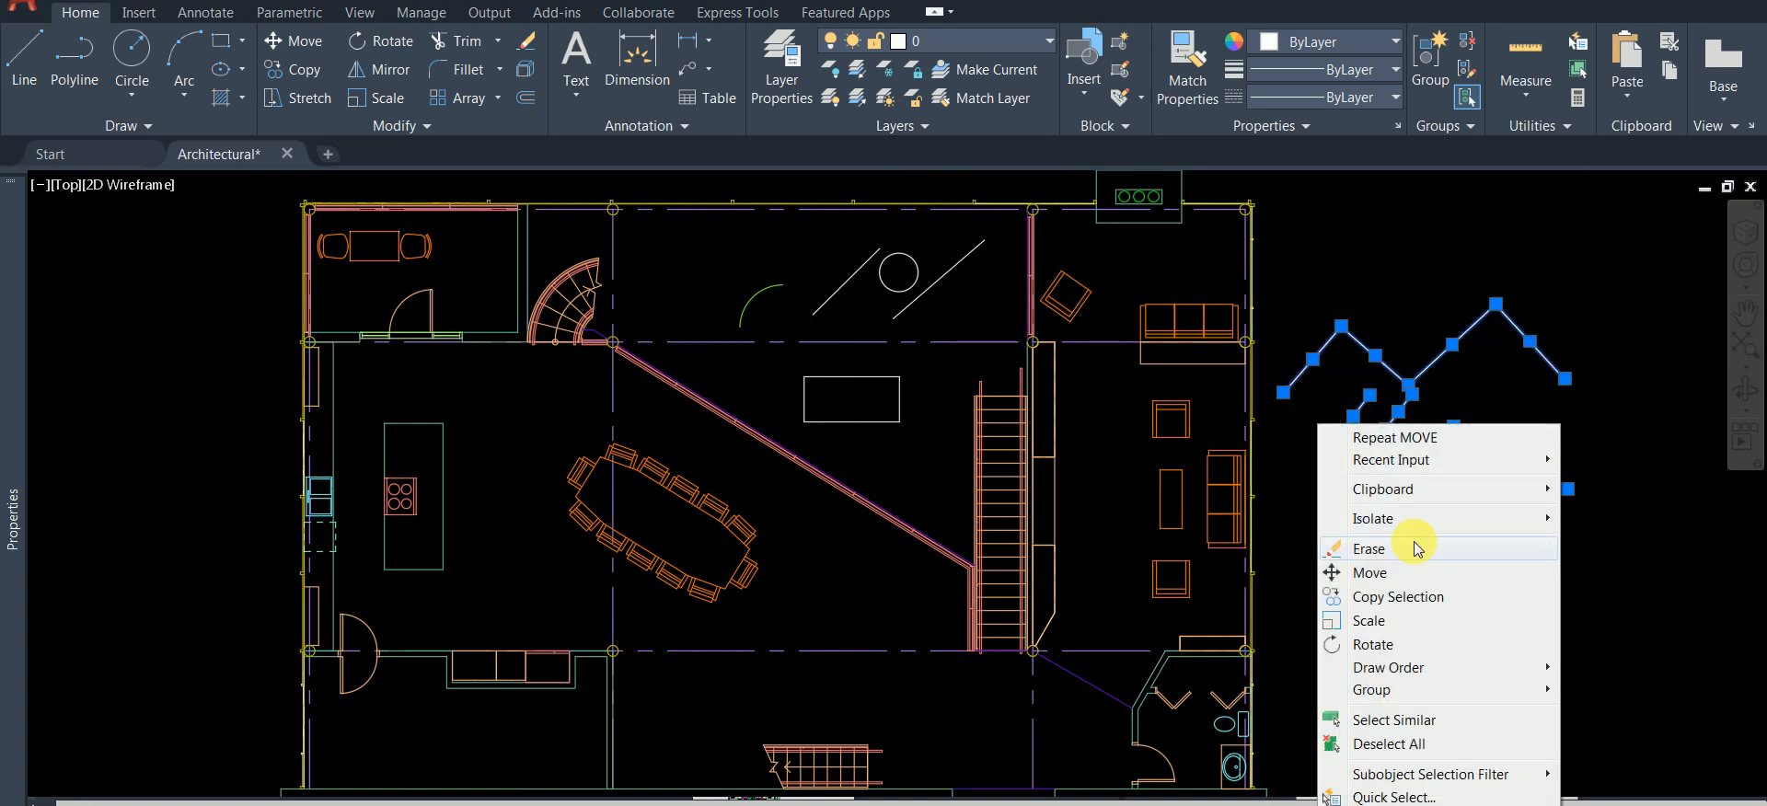
{"action": "left_click", "coordinate": [1367, 549]}
- Erase the copied arc, the two diagonal lines and the circle from the open area beside the spiral staircase
{"action": "scroll", "coordinate": [1012, 281], "scroll_direction": "up", "scroll_amount": 2}
{"action": "left_click", "coordinate": [948, 355]}
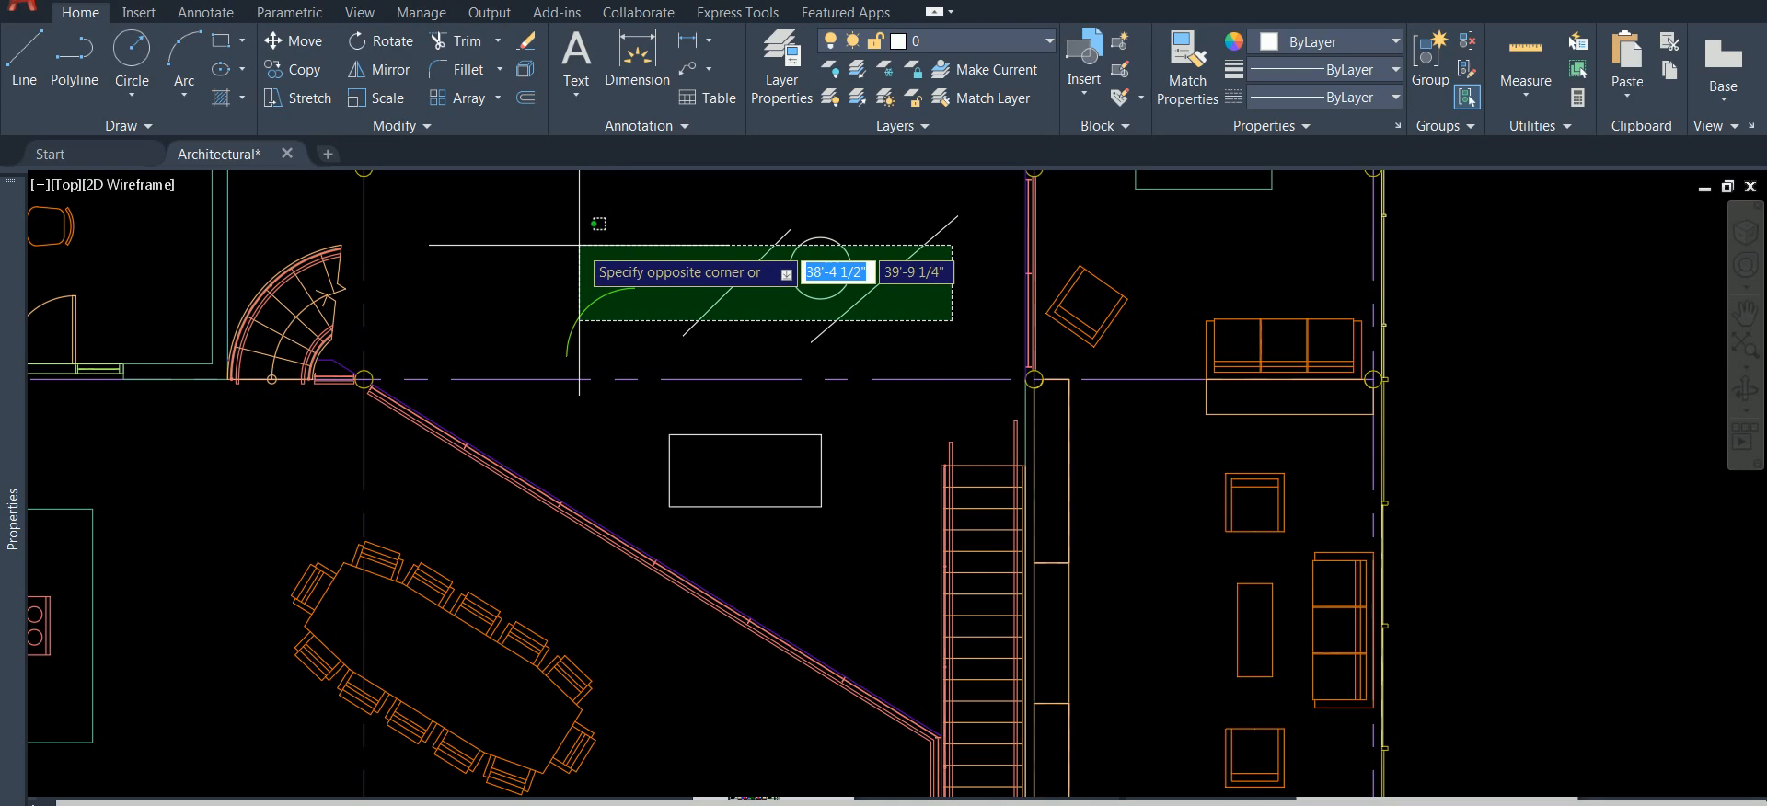
{"action": "left_click", "coordinate": [581, 224]}
{"action": "right_click", "coordinate": [562, 210]}
{"action": "left_click", "coordinate": [682, 356]}
{"action": "scroll", "coordinate": [662, 405], "scroll_direction": "down", "scroll_amount": 3}
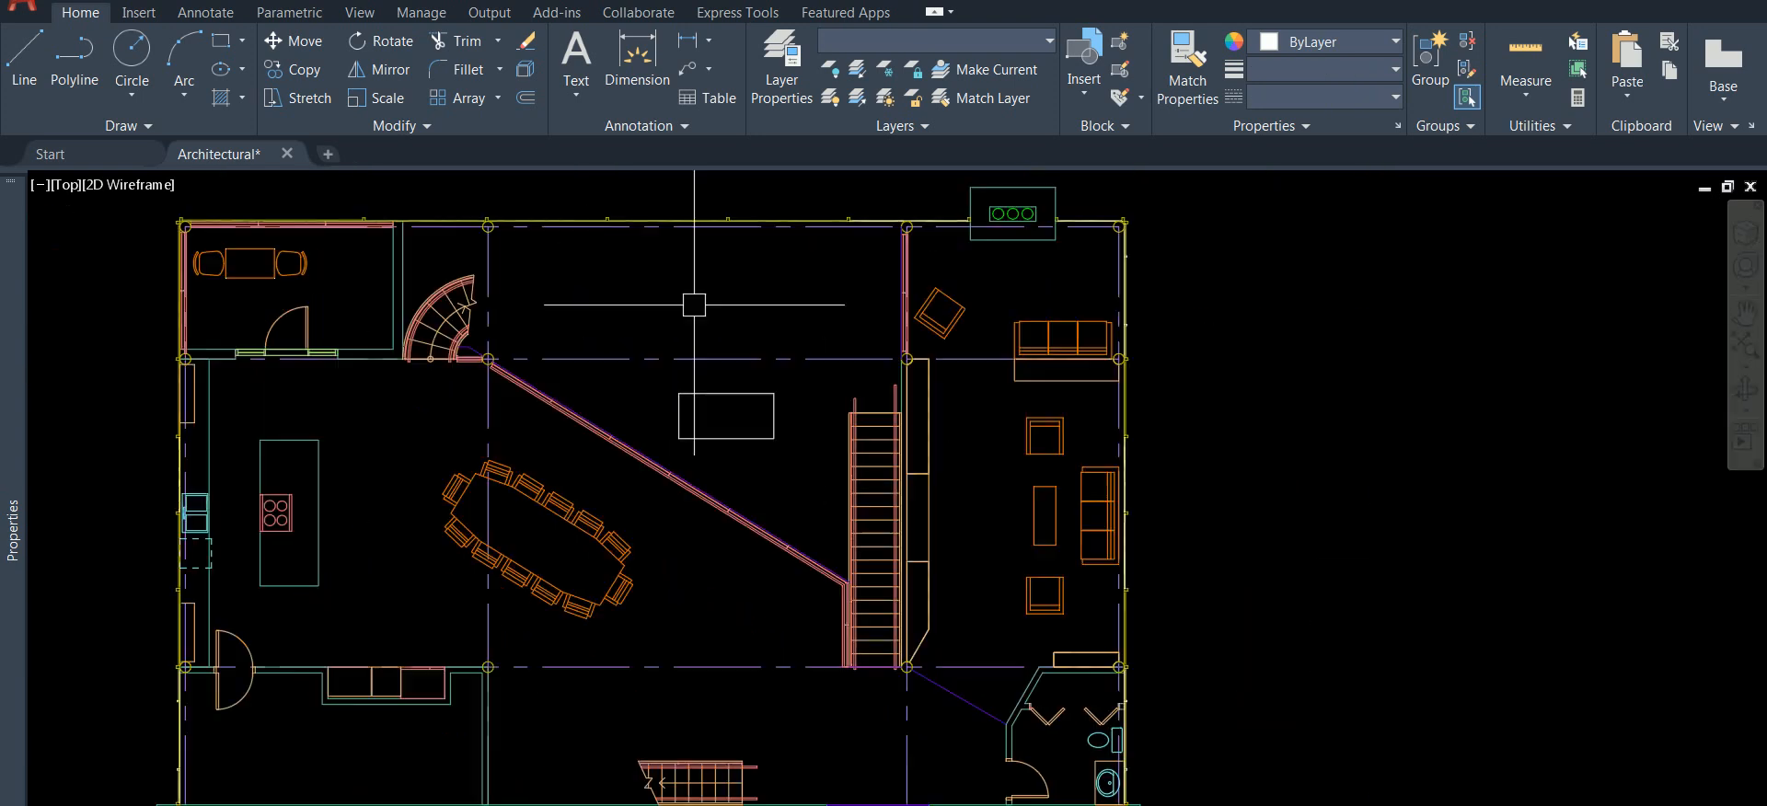
- Erase the remaining rectangle and fit the whole floor plan in the view
{"action": "middle_click_drag", "start_coordinate": [642, 448], "coordinate": [690, 368]}
{"action": "left_click", "coordinate": [823, 339]}
{"action": "right_click", "coordinate": [823, 390]}
{"action": "left_click", "coordinate": [873, 536]}
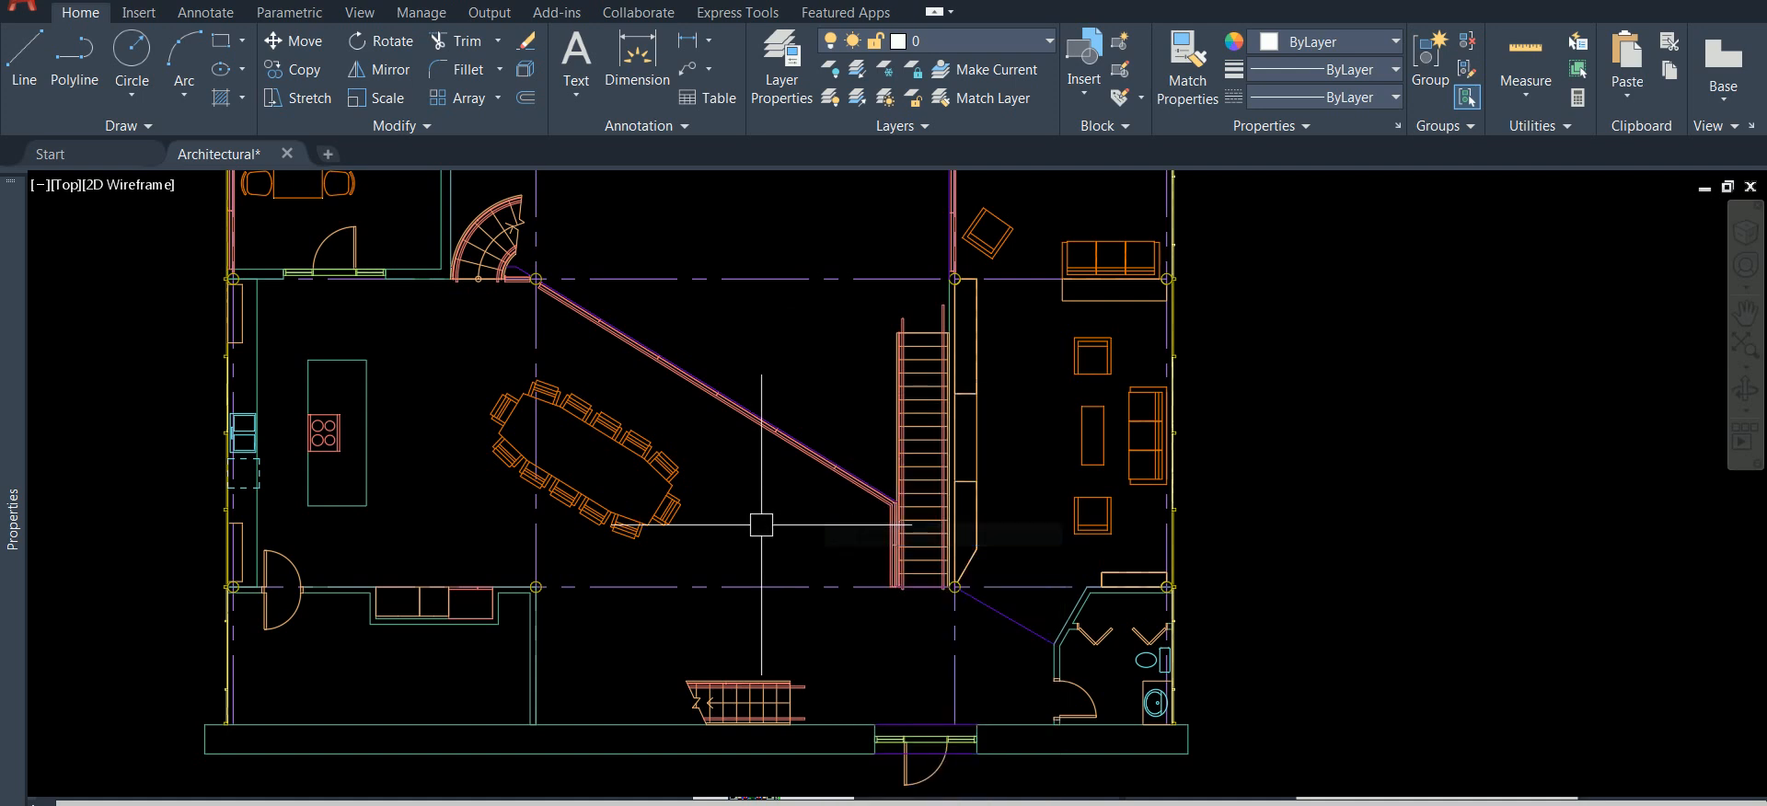
{"action": "middle_click", "coordinate": [758, 520]}
{"action": "middle_click", "coordinate": [758, 519]}
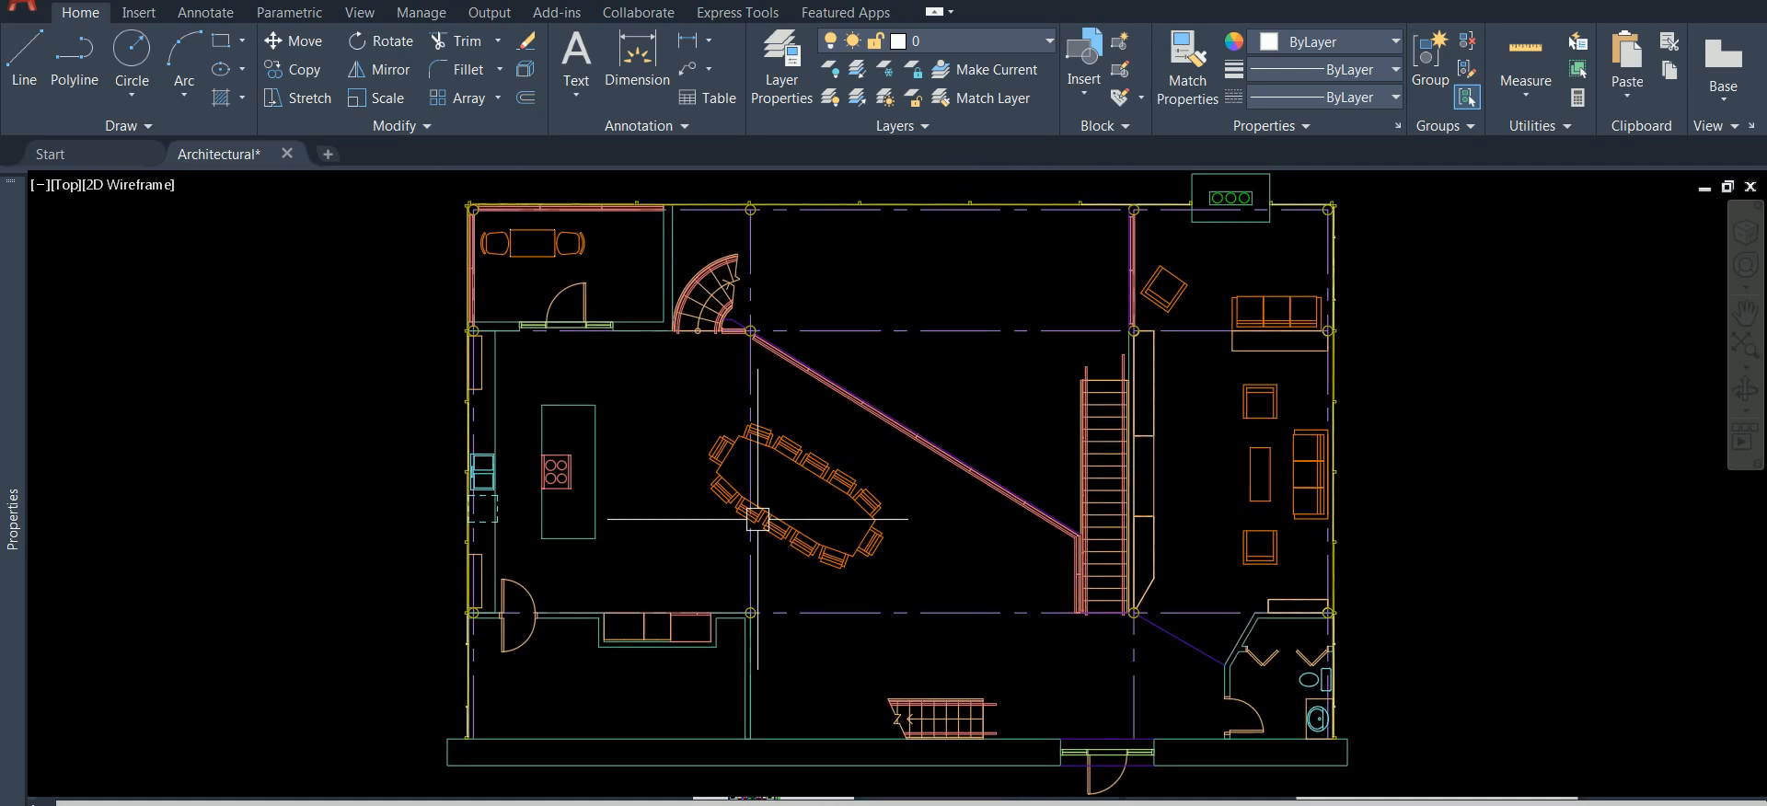